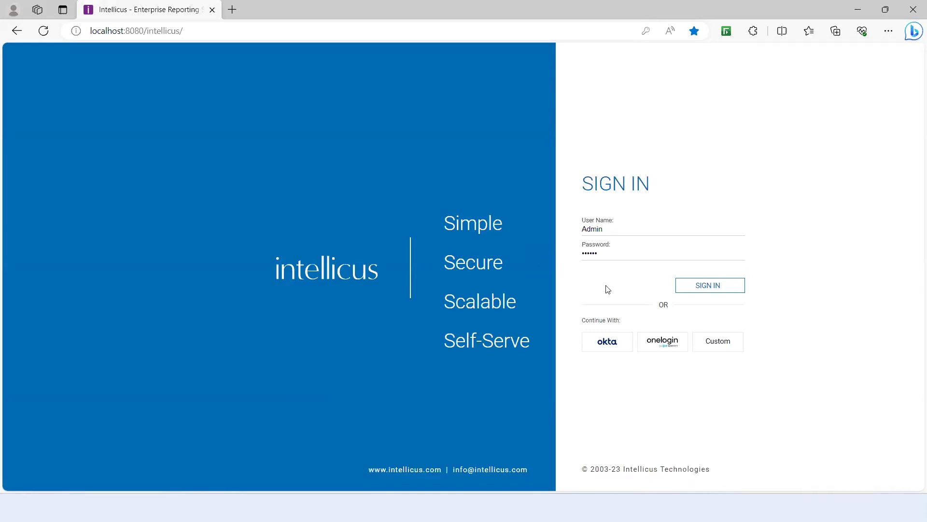
Sign in to the reporting portal with the prefilled credentials and show the list of navigation destinations.
left_click(714, 289)
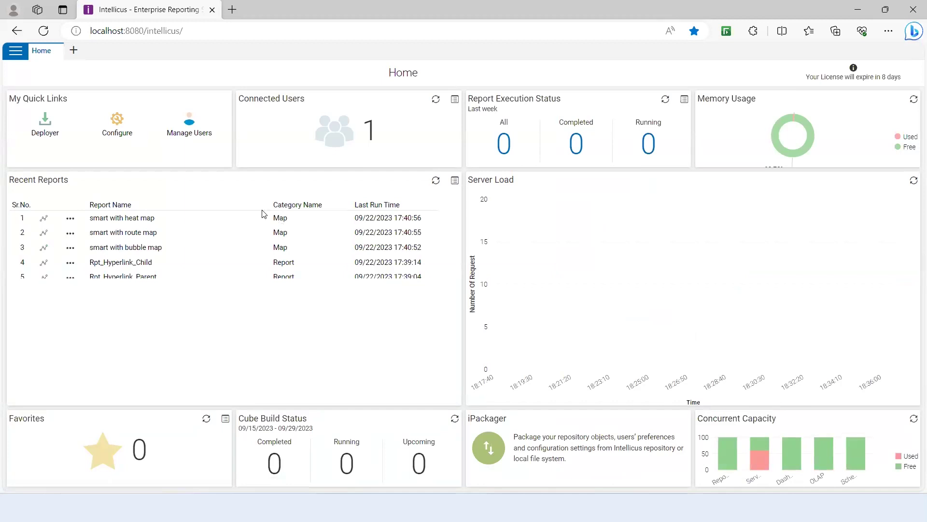
left_click(17, 52)
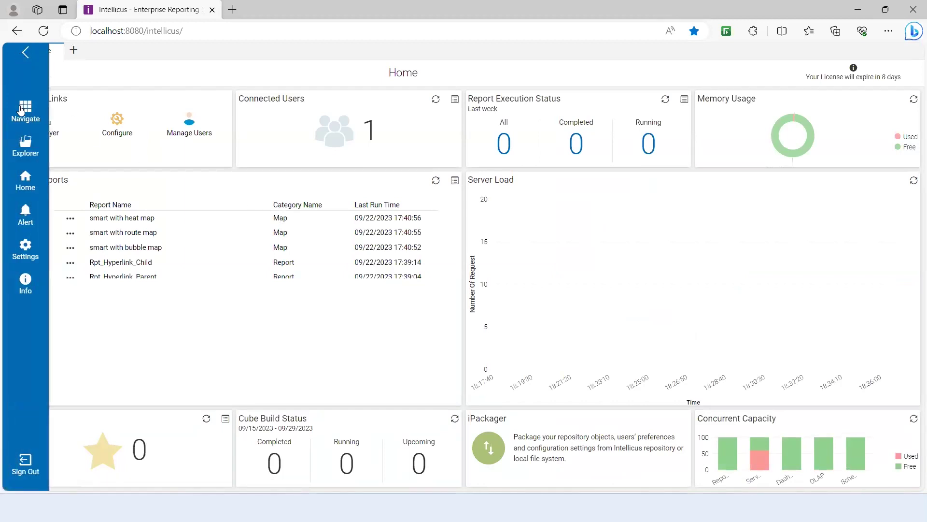
left_click(21, 115)
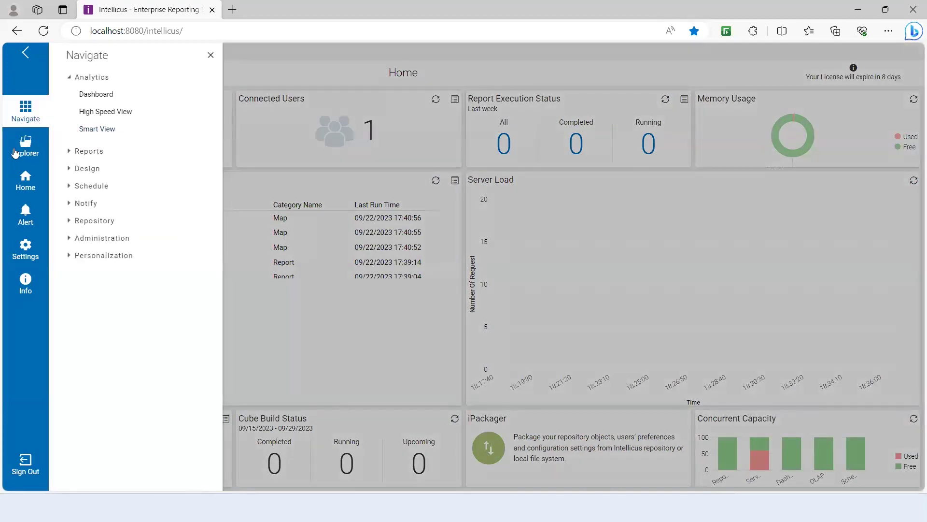
In the explorer, expand Webinar and its Query Object folder and view the creation options for QO_Superstore_Sales.
left_click(18, 151)
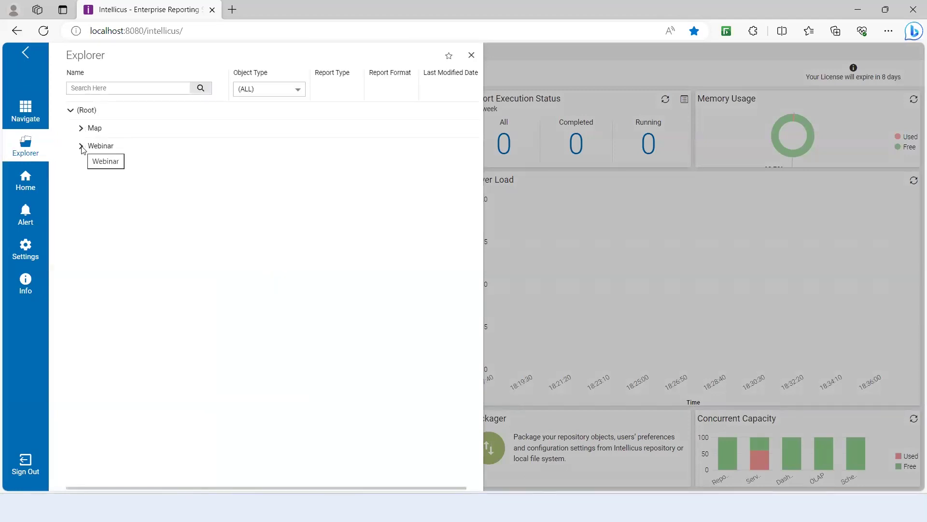
left_click(81, 146)
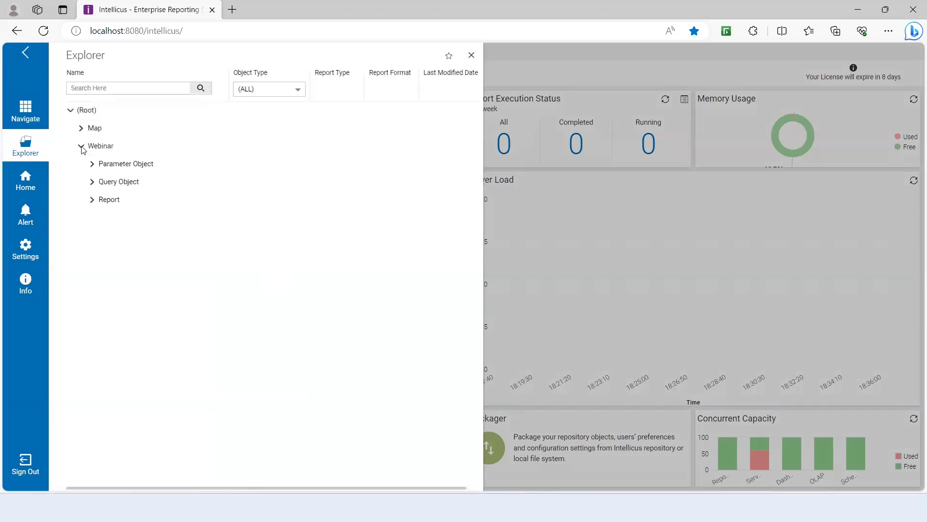
left_click(92, 183)
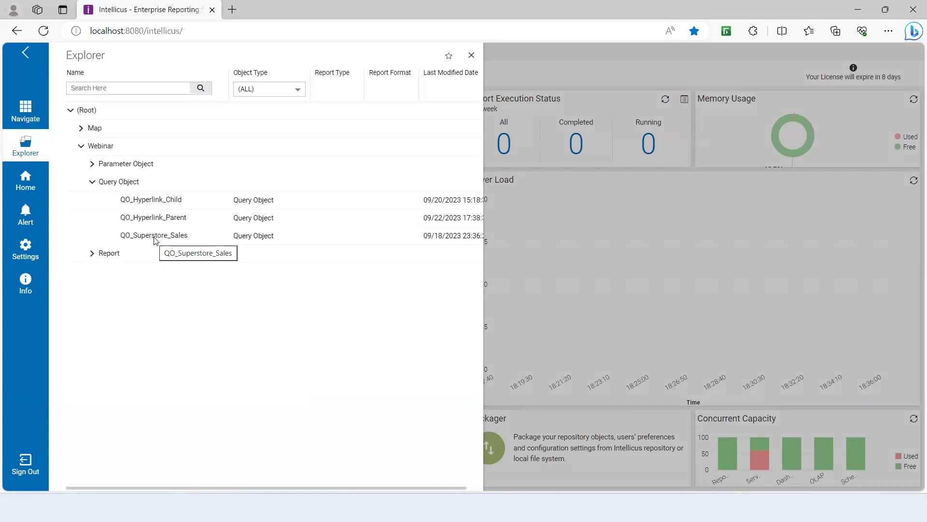
left_click(155, 236)
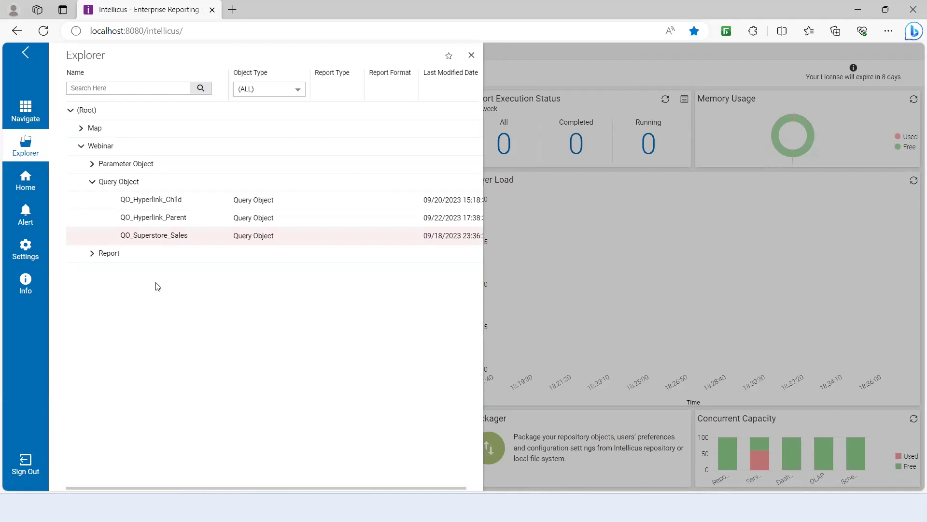
right_click(161, 236)
mouse_move(186, 268)
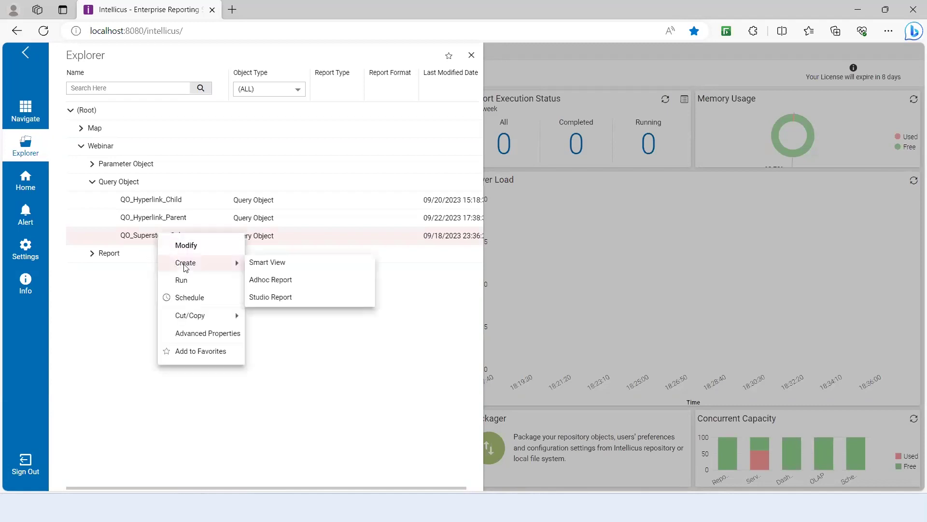
Create a Smart View from QO_Superstore_Sales in the Webinar Query Object folder and load its complete dataset.
left_click(30, 117)
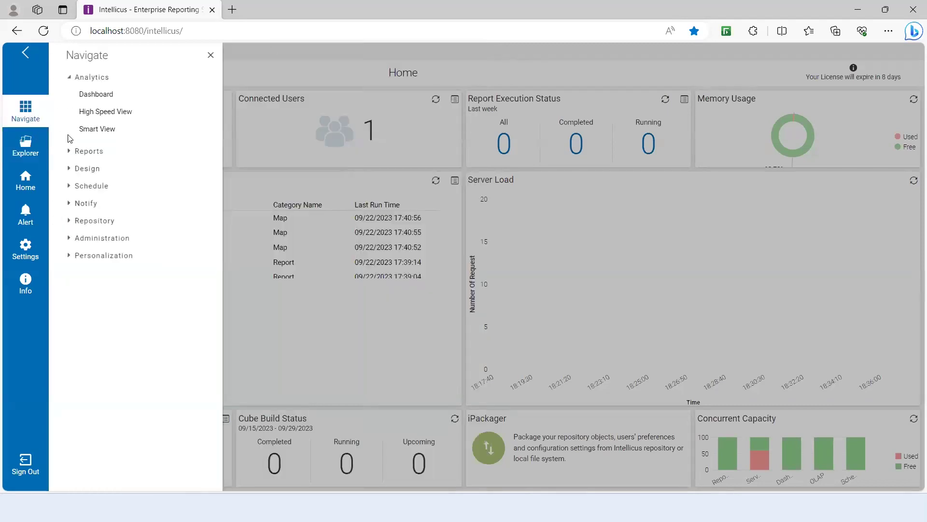
left_click(91, 130)
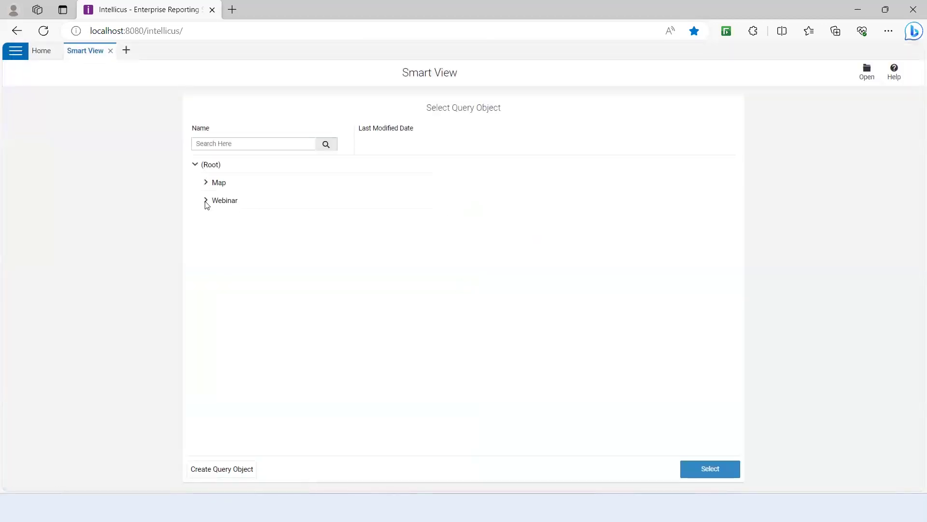
left_click(206, 202)
left_click(216, 237)
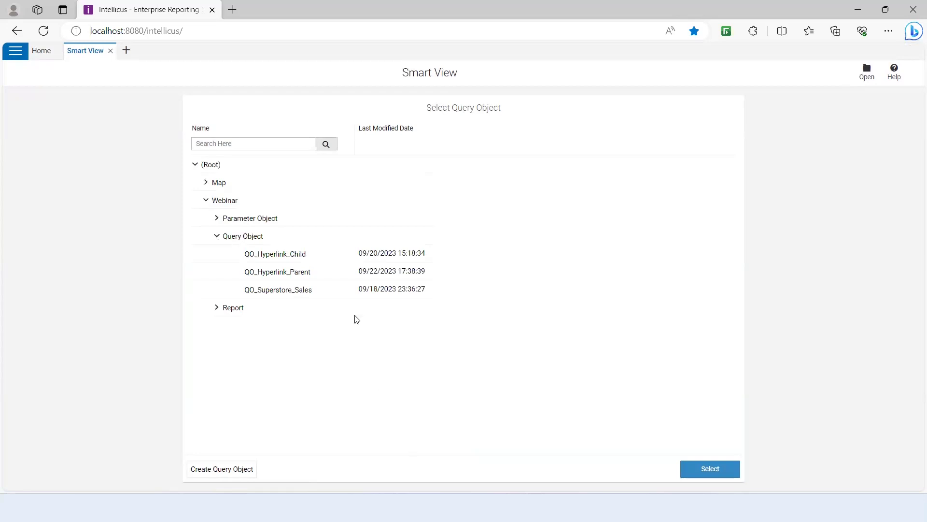
left_click(261, 295)
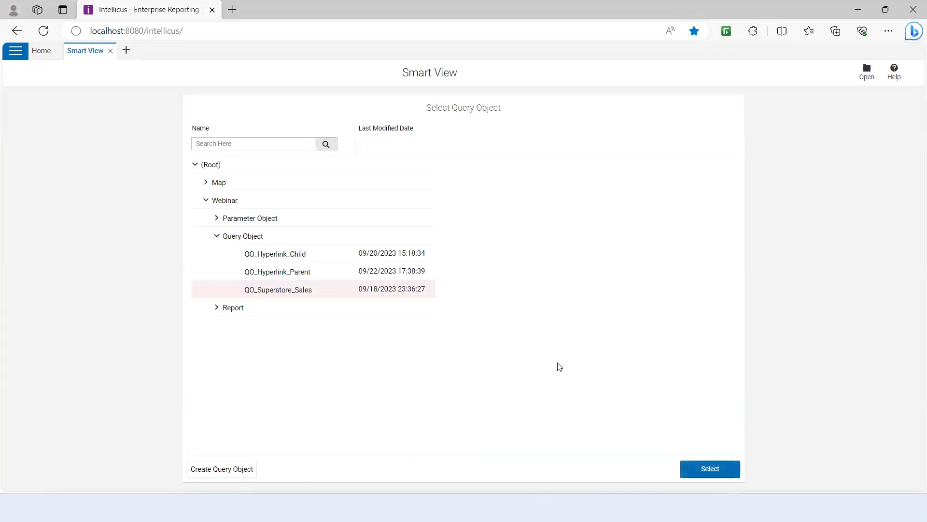
left_click(723, 473)
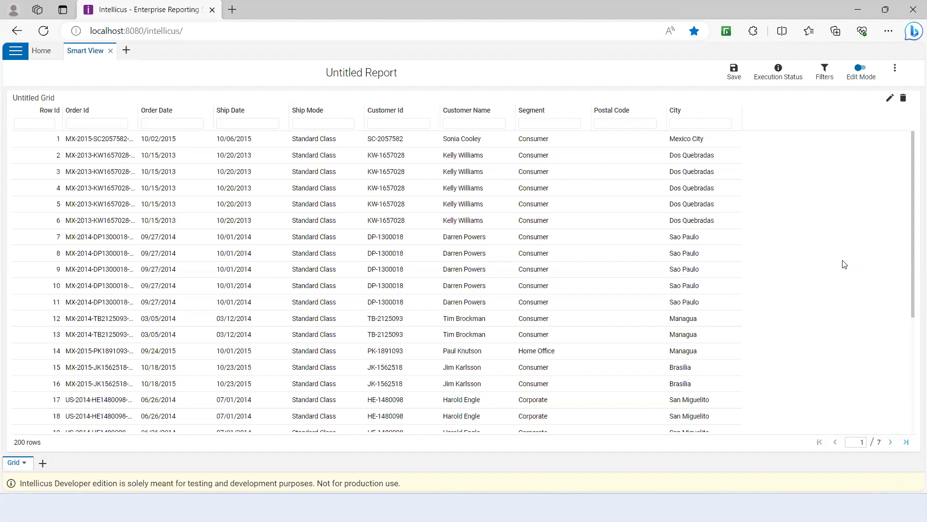
left_click(896, 69)
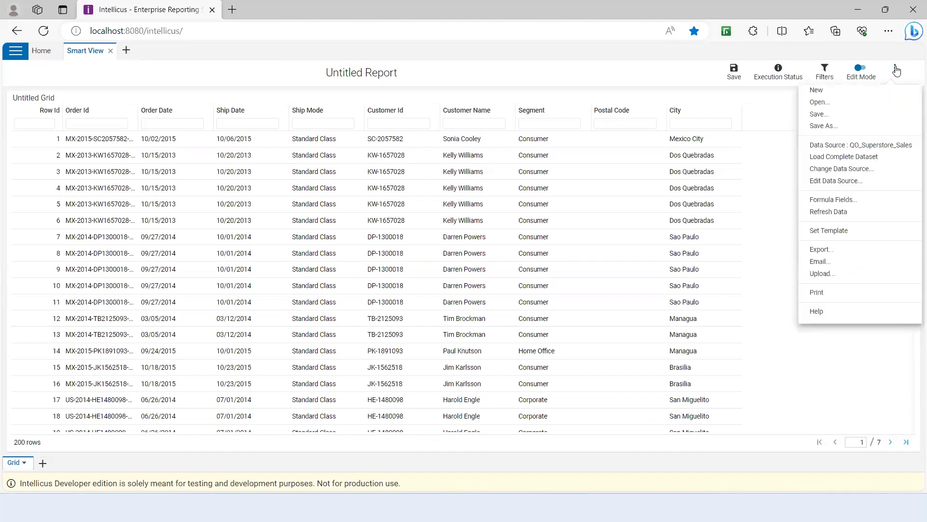
left_click(842, 157)
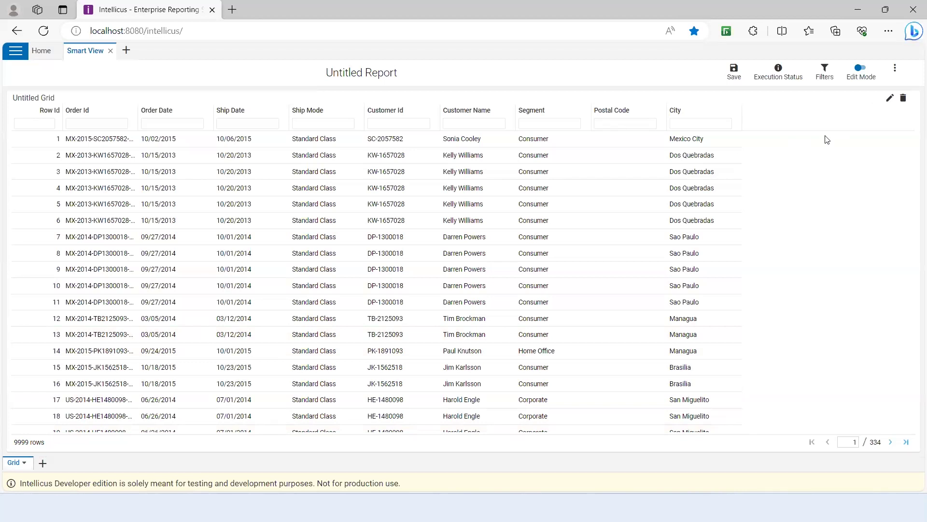
In the grid's settings, try selecting all available fields, and empty the selected fields list.
left_click(892, 99)
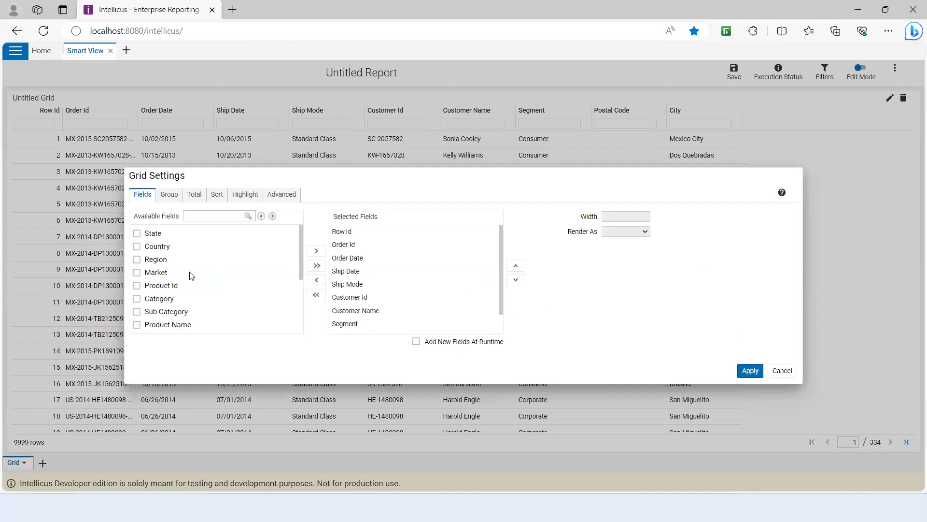
left_click(196, 219)
left_click(317, 266)
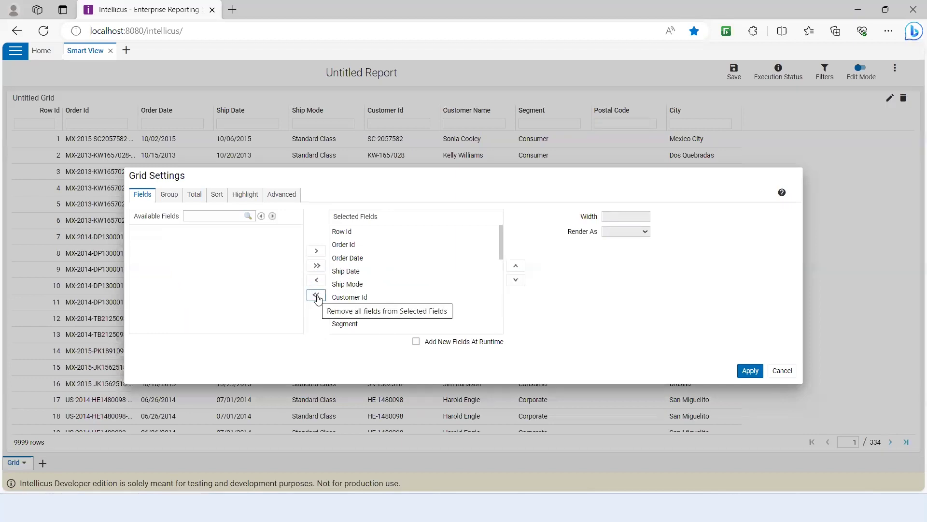
left_click(316, 295)
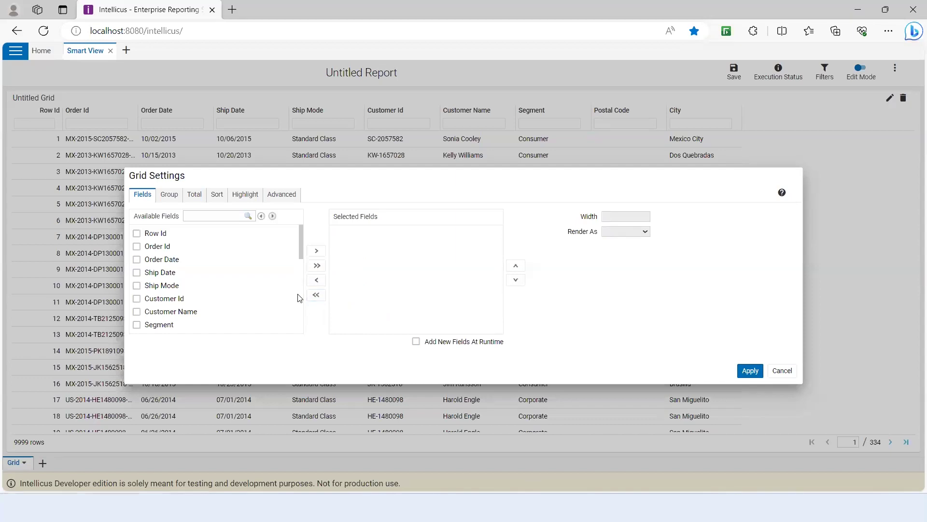
left_click(317, 266)
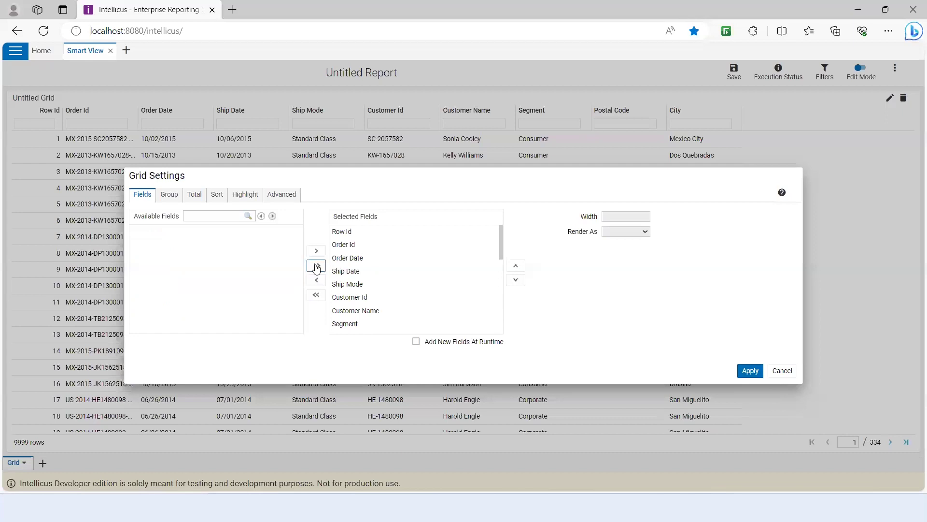
left_click(316, 296)
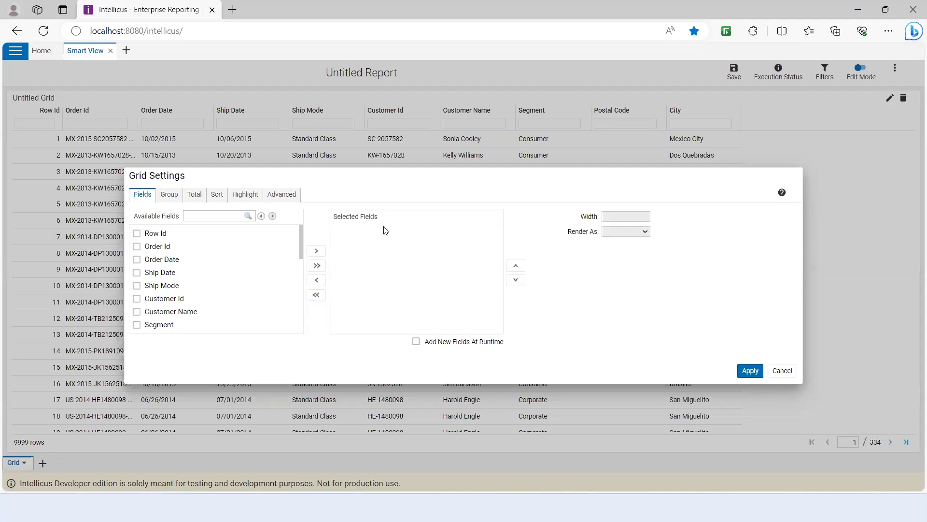
left_click(316, 295)
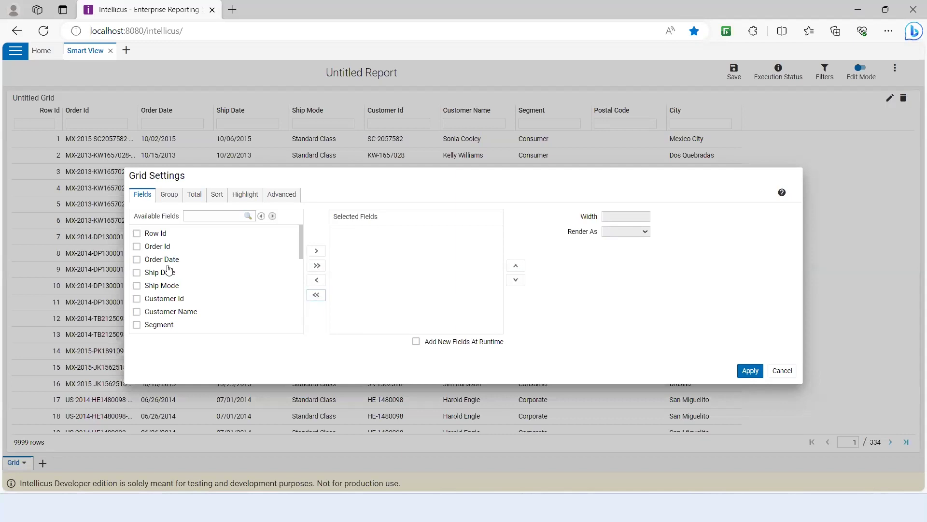
Add Order Date, Ship Date, Customer Name, State, Country, Category, Sub Category, Sales and Profit to the selected fields and apply the grid settings.
left_click(137, 260)
left_click(137, 272)
scroll(271, 251, "down", 1)
left_click(138, 298)
scroll(251, 273, "down", 1)
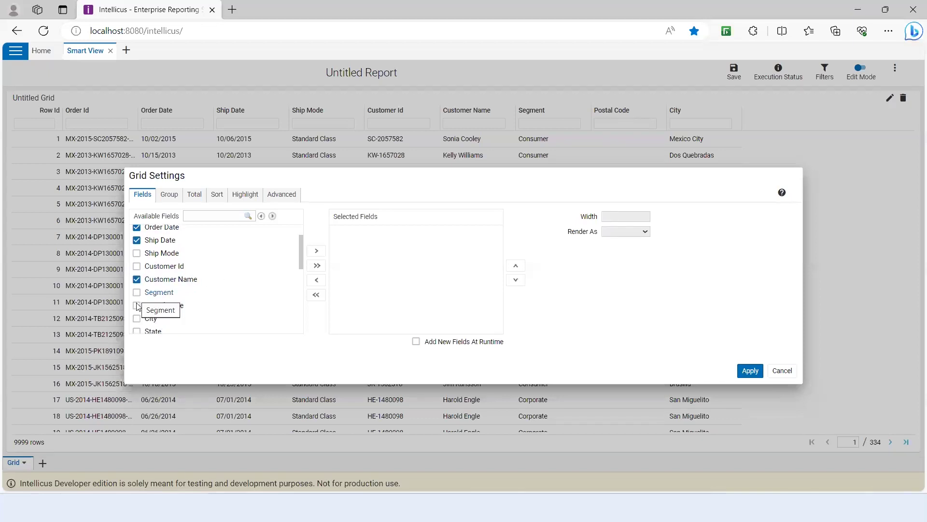
scroll(137, 314, "down", 1)
left_click(136, 314)
left_click(137, 328)
scroll(246, 269, "down", 3)
left_click(137, 267)
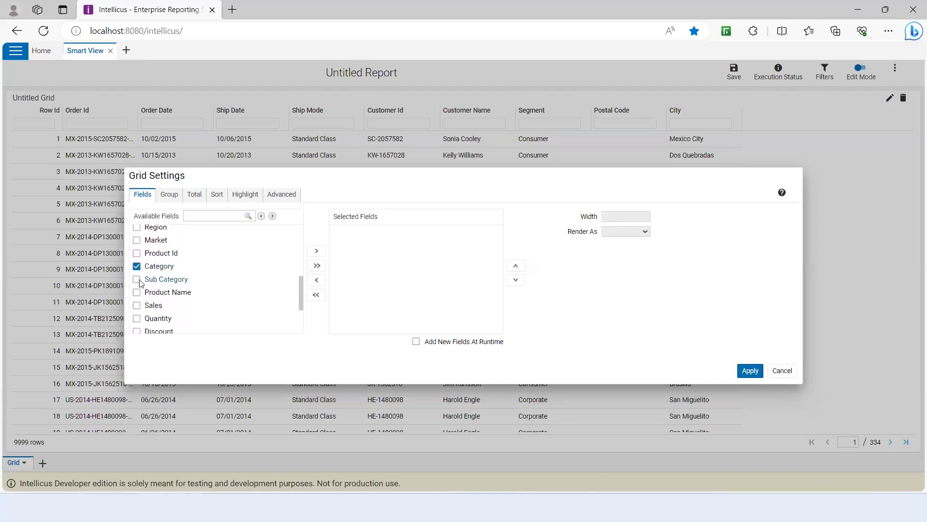
left_click(139, 280)
scroll(264, 269, "down", 1)
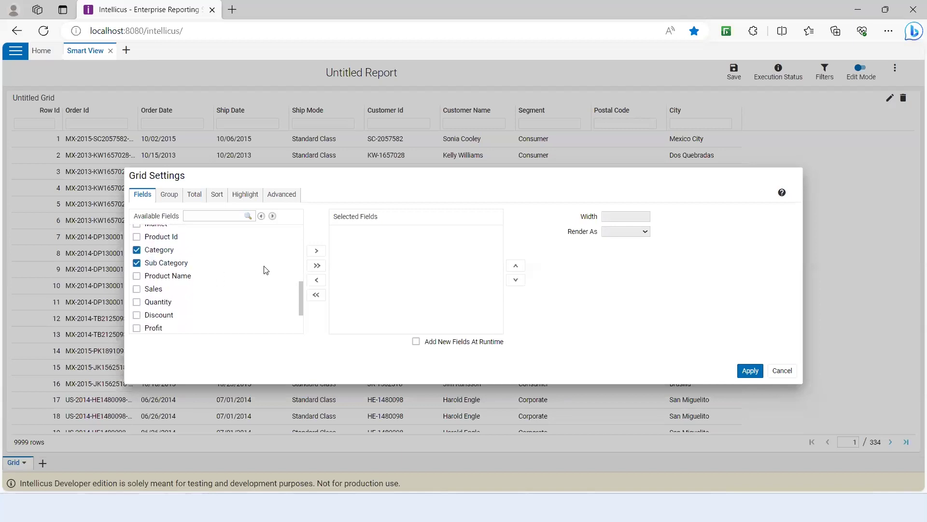
scroll(170, 272, "down", 1)
left_click(136, 272)
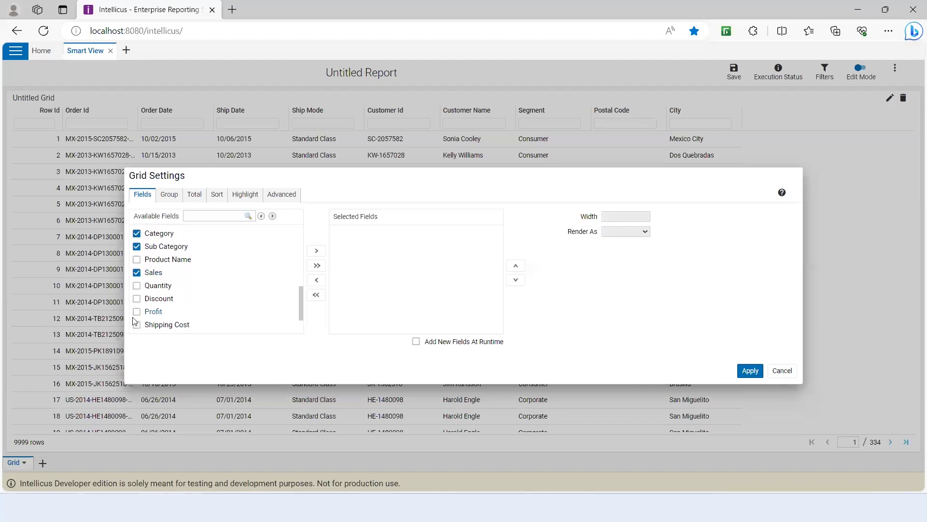
left_click(137, 311)
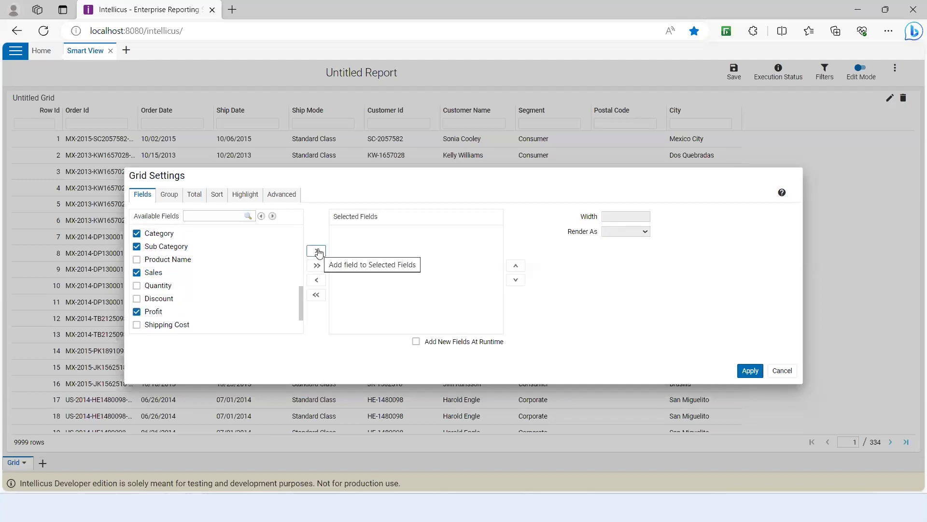
left_click(316, 251)
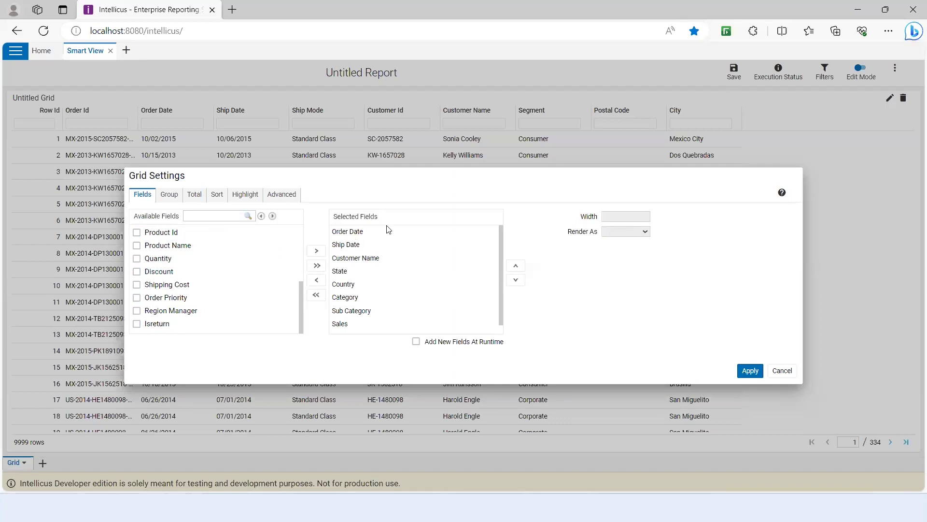
left_click(751, 371)
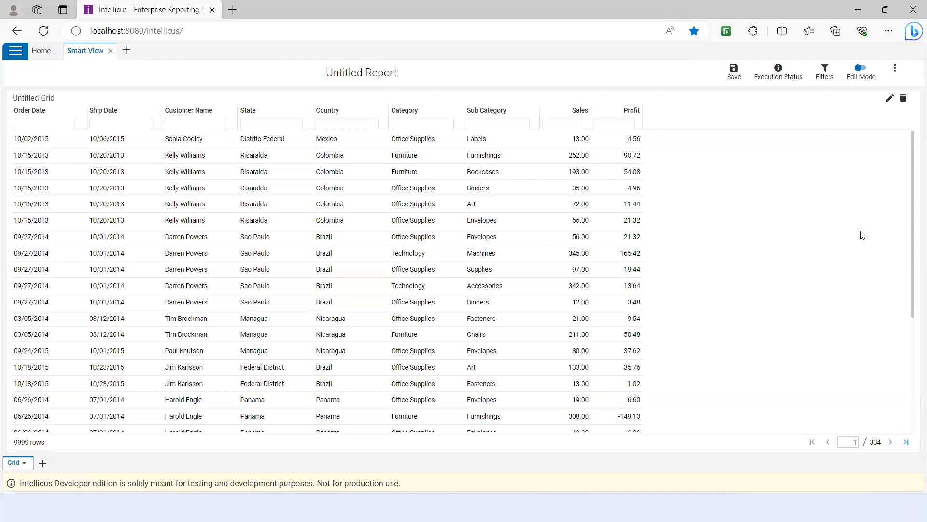
Switch the report to the sample dataset.
left_click(894, 68)
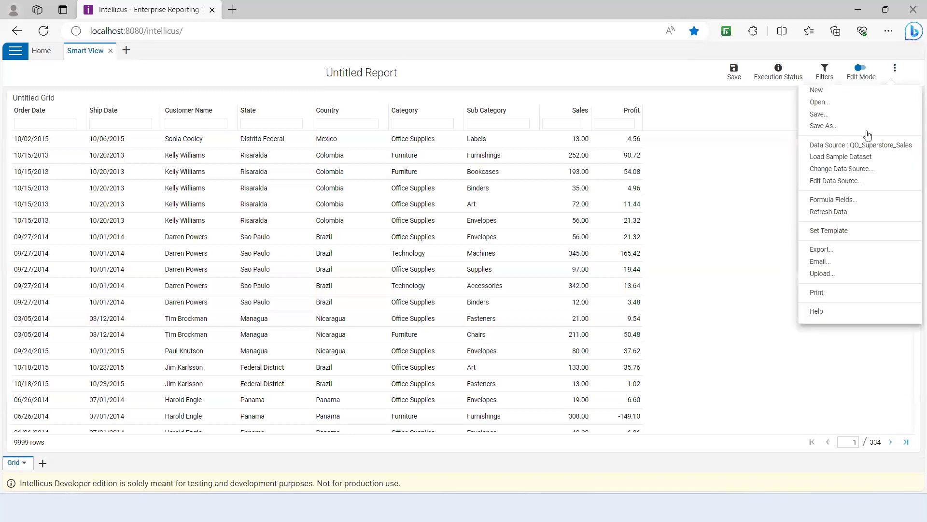
left_click(850, 157)
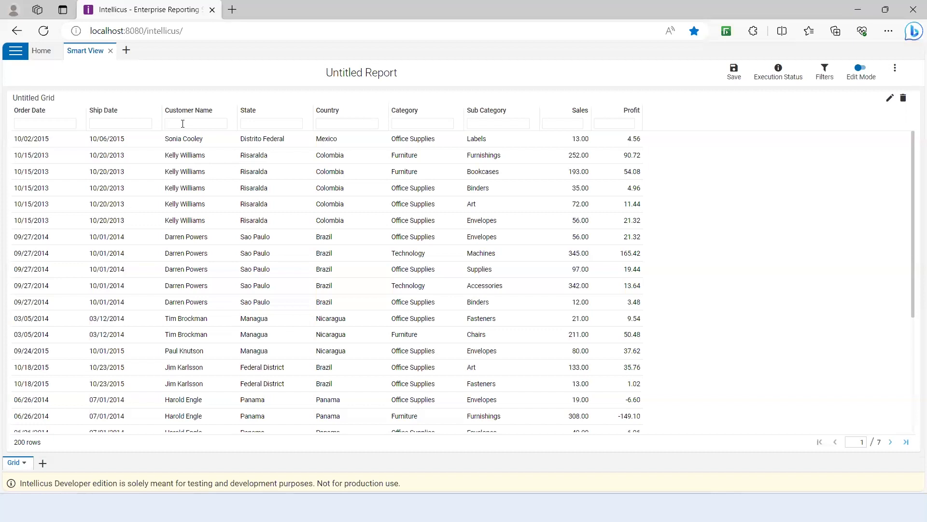
Filter the grid's Customer Name column by a customer's first name, and clear that filter.
type("elly")
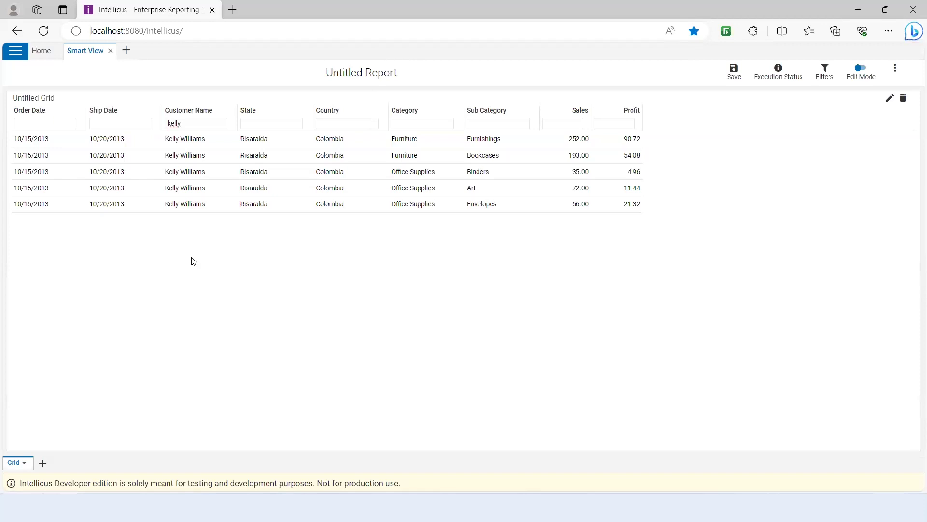
key("BackSpace")
key("BackSpace")
key("BackSpace")
key("BackSpace")
key("BackSpace")
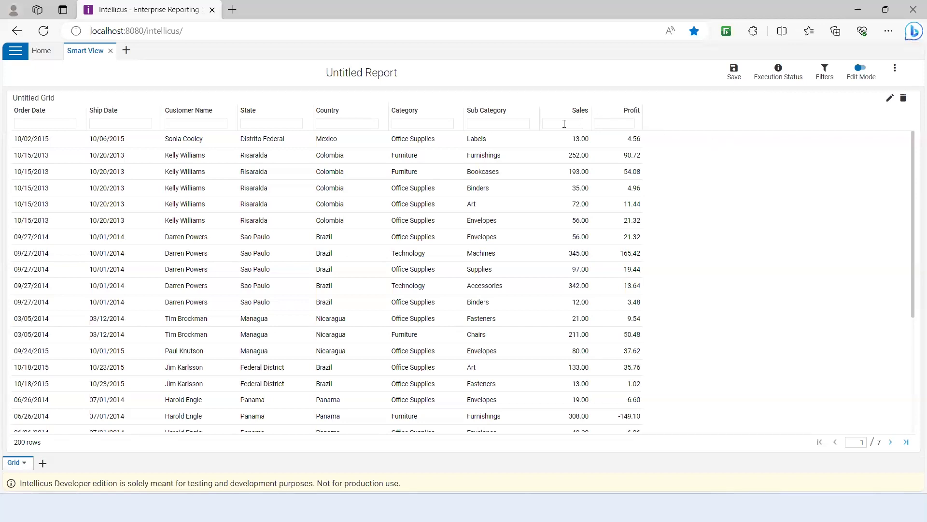
Filter the grid's Sales column to values >500.
mouse_move(564, 123)
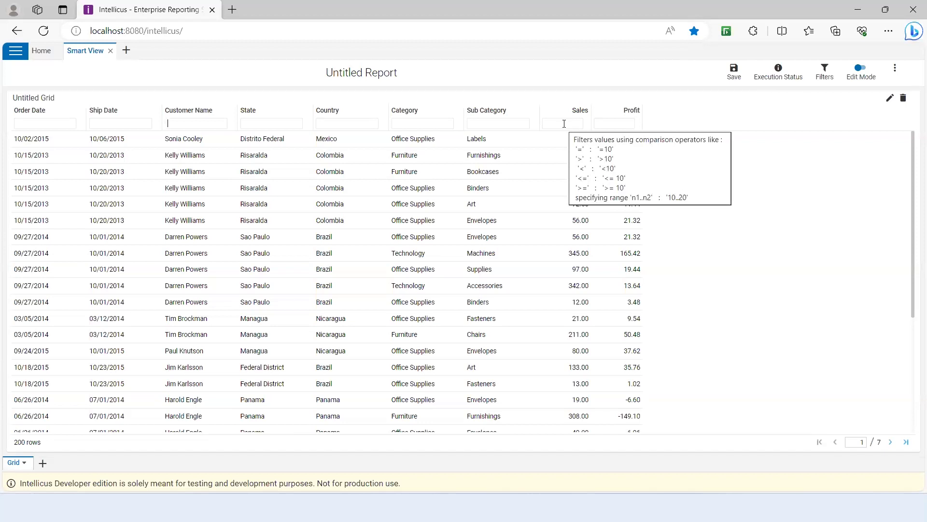
left_click(564, 124)
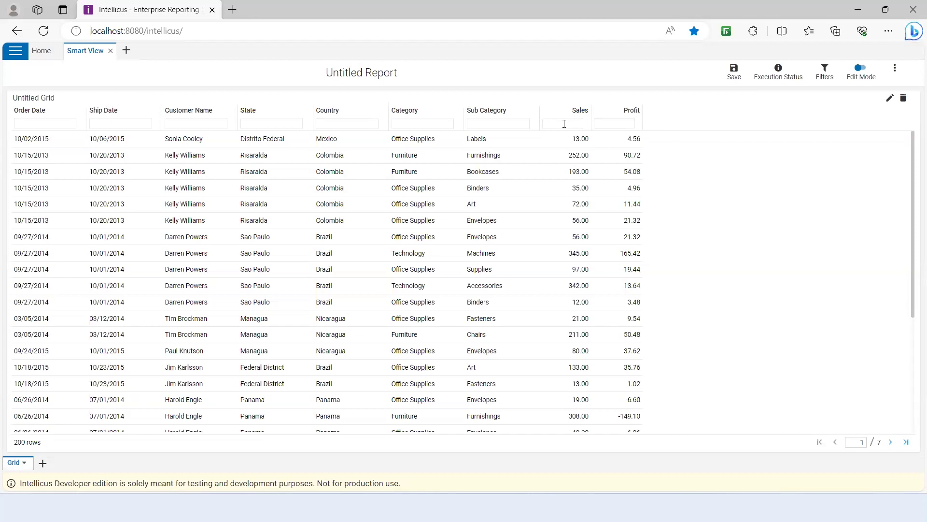
type(">500")
key("Return")
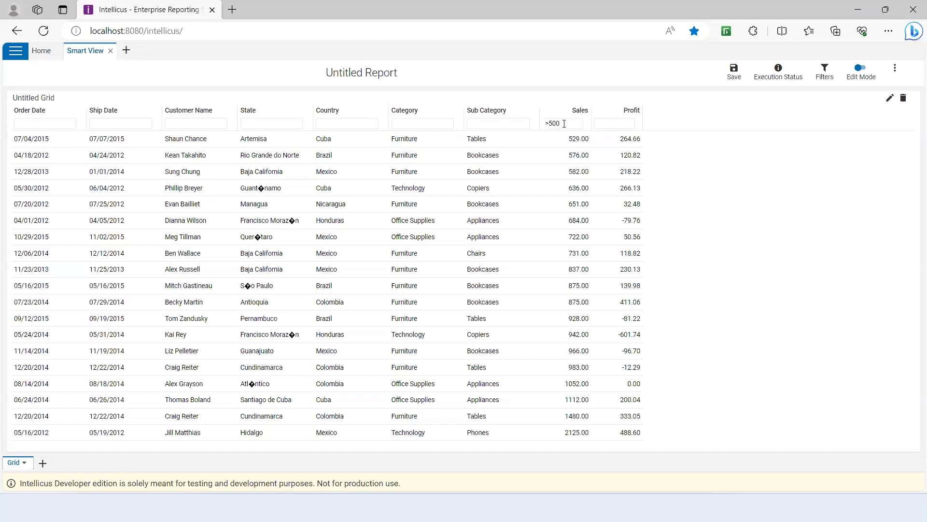
Replace the Sales column's filter with =500.
key("BackSpace")
key("BackSpace")
key("BackSpace")
key("BackSpace")
type("=")
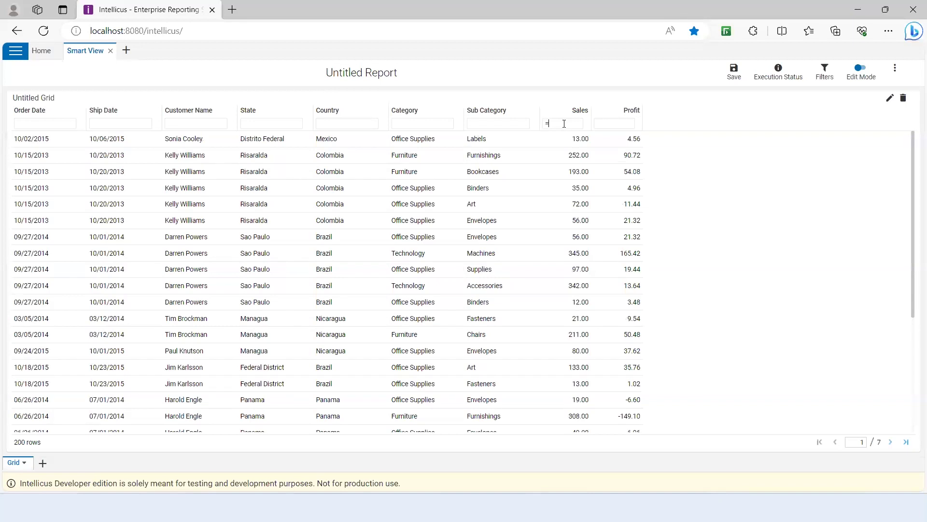
type("500")
Set the Sales column's filter to values <500.
key("BackSpace")
key("BackSpace")
key("BackSpace")
key("BackSpace")
type("<500")
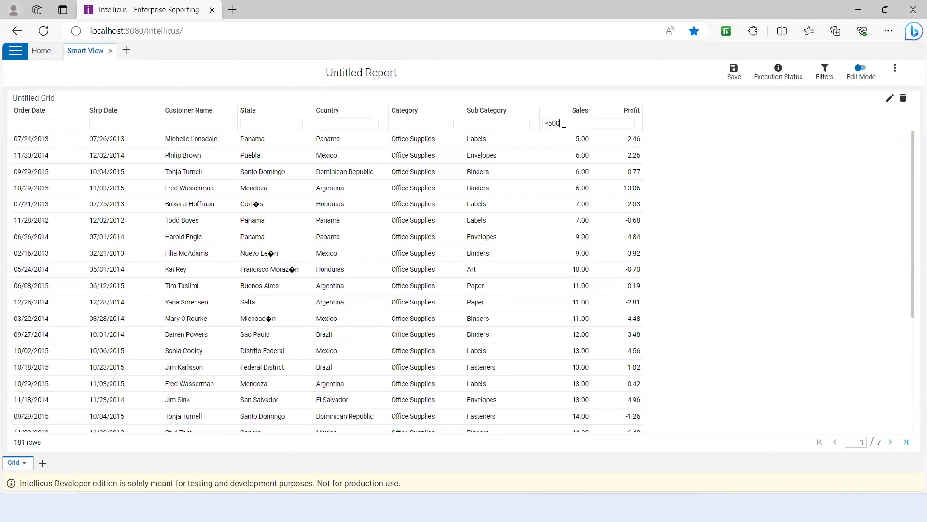
Filter the Sales column to the value range 100..200.
key("BackSpace")
key("BackSpace")
key("BackSpace")
key("BackSpace")
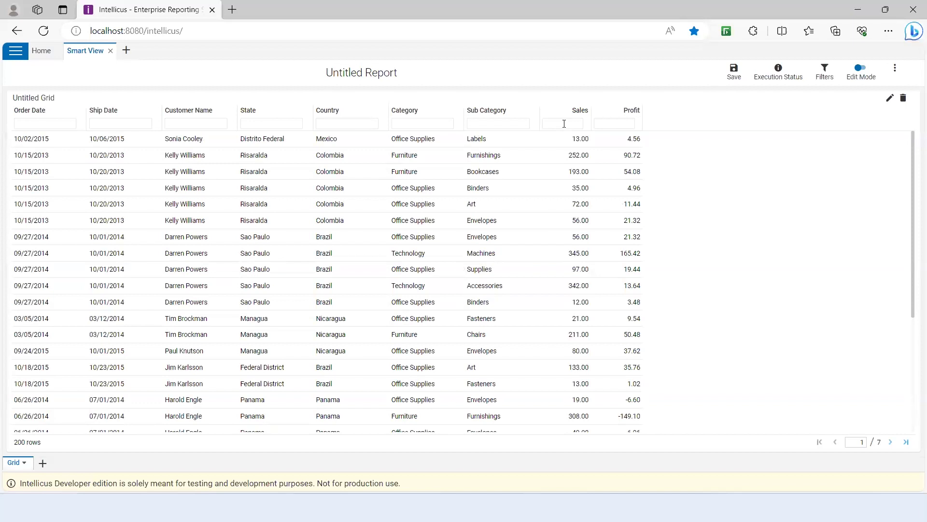
type("100..200")
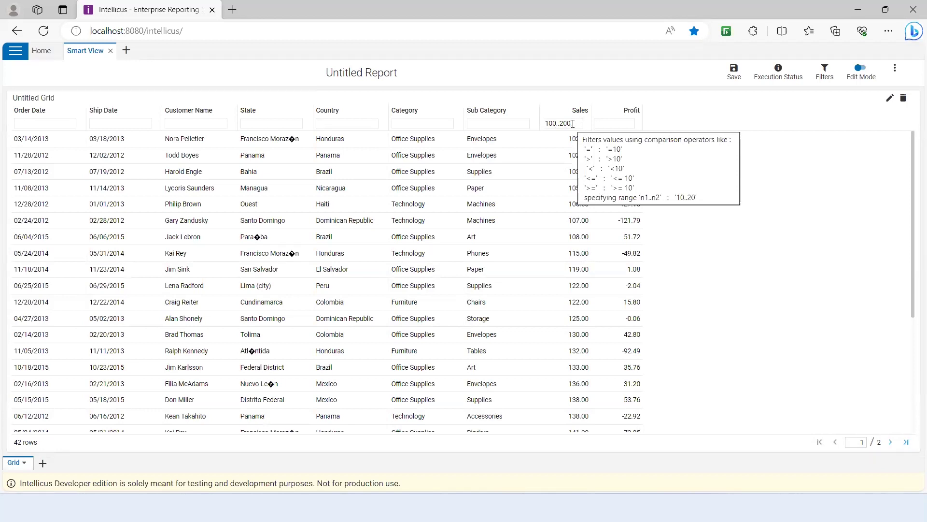
Clear the filter on the Sales column.
double_click(576, 123)
key("BackSpace")
key("BackSpace")
key("BackSpace")
key("BackSpace")
key("BackSpace")
key("BackSpace")
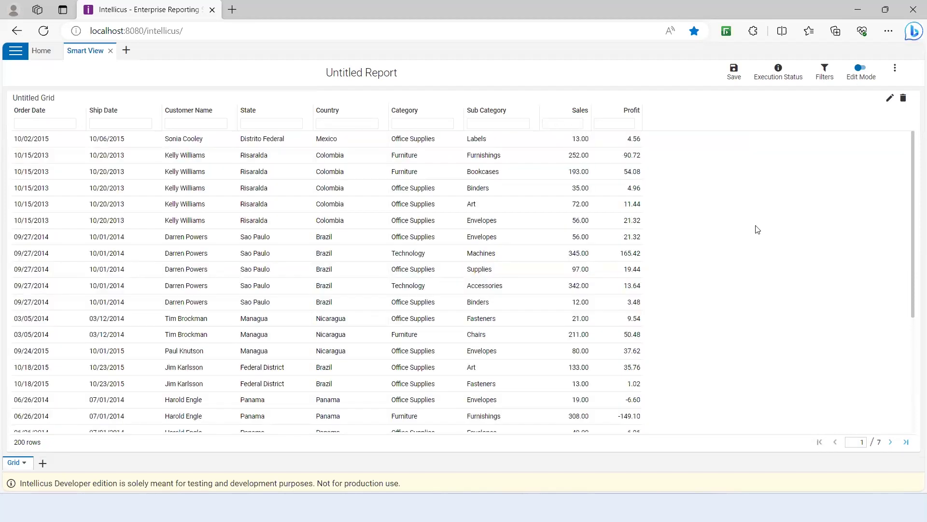
Move the Sales column between Ship Date and Customer Name, and the Country column between Sub Category and Profit.
mouse_move(518, 118)
left_mouse_down()
mouse_move(325, 134)
mouse_move(166, 119)
left_mouse_up()
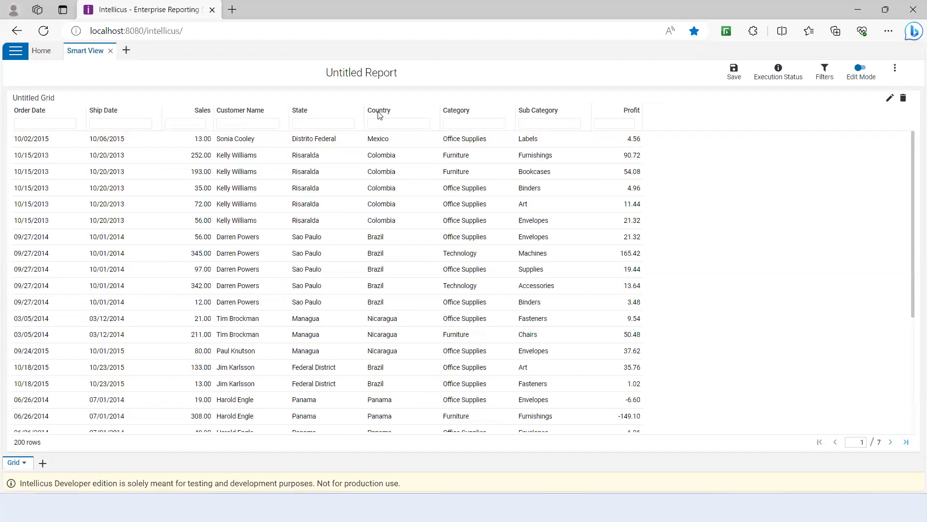
left_click_drag(379, 115, 589, 116)
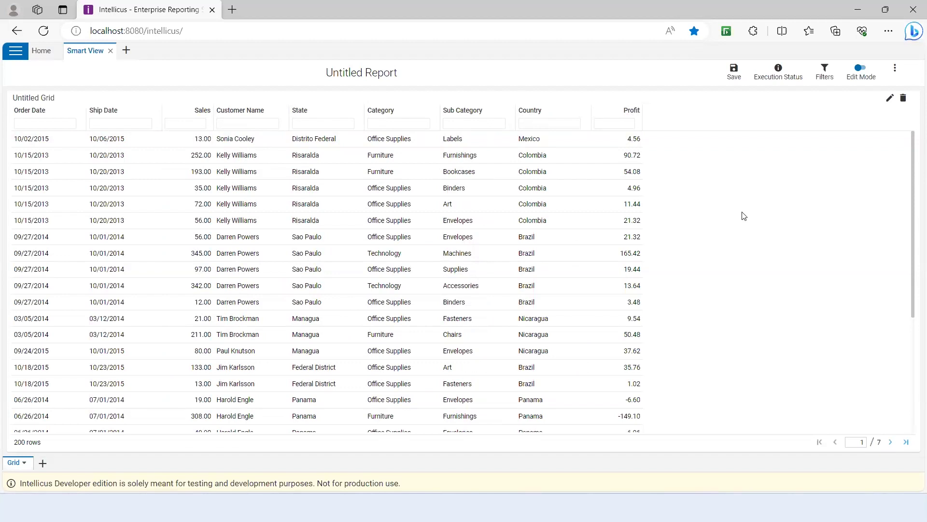
Open the grid settings and move Customer Name above Sales in the selected fields.
left_click(890, 100)
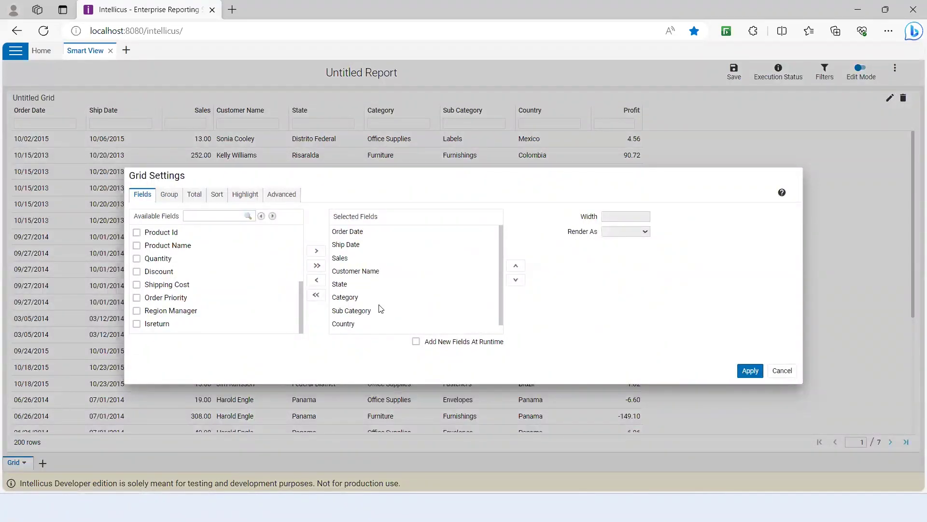
left_click(351, 271)
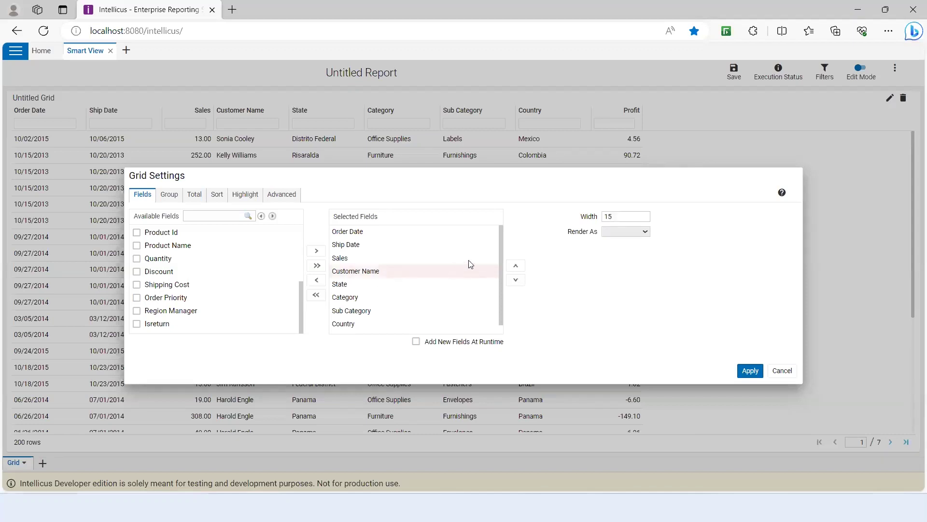
left_click(516, 267)
left_click(518, 281)
left_click(516, 266)
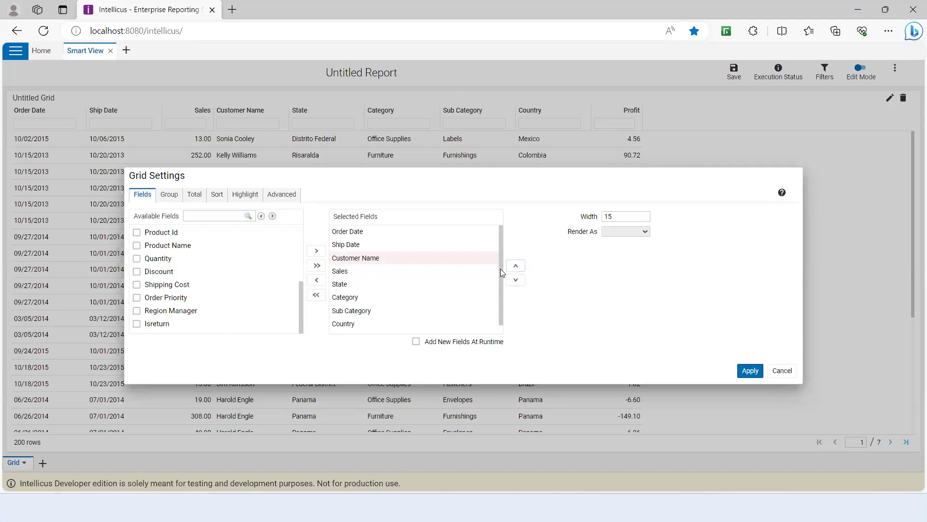
scroll(501, 283, "down", 1)
scroll(502, 275, "up", 1)
left_click(384, 258)
Render the Sales field as a DataBar and apply the grid settings.
left_click(340, 272)
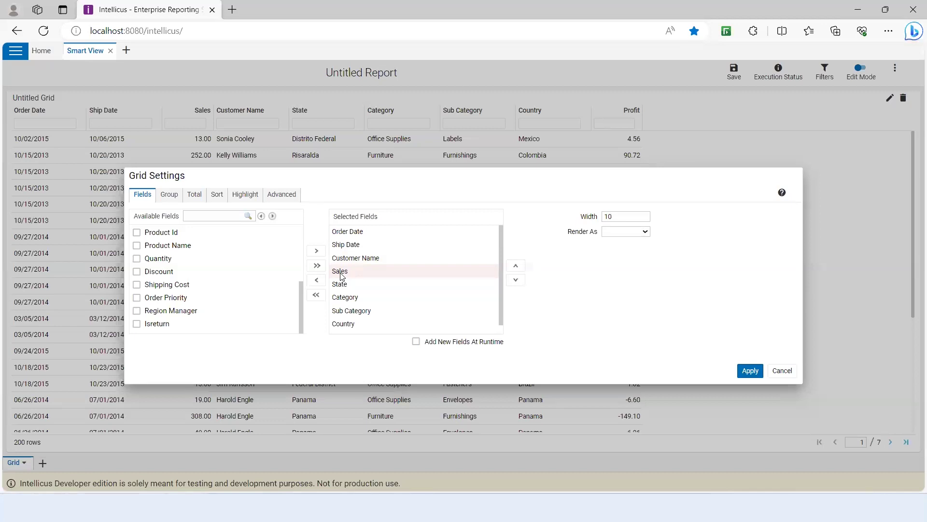
left_click(639, 232)
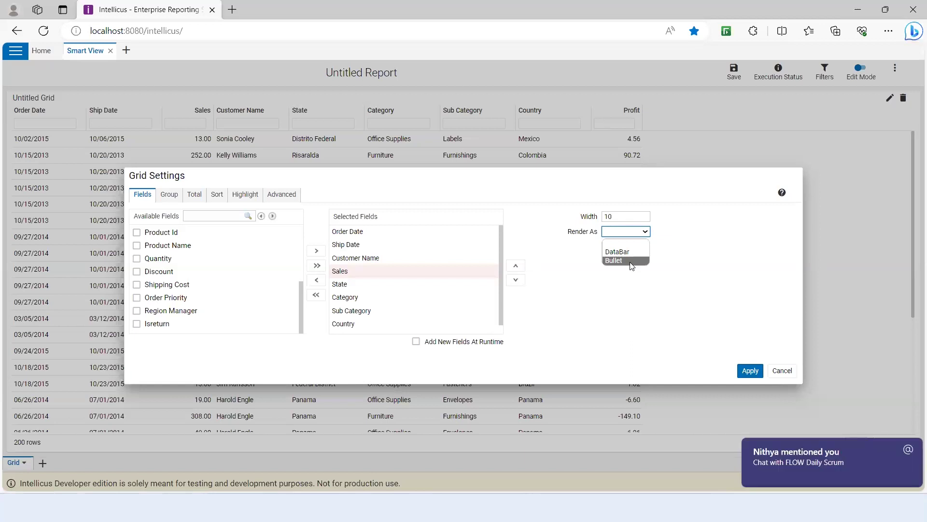
left_click(910, 451)
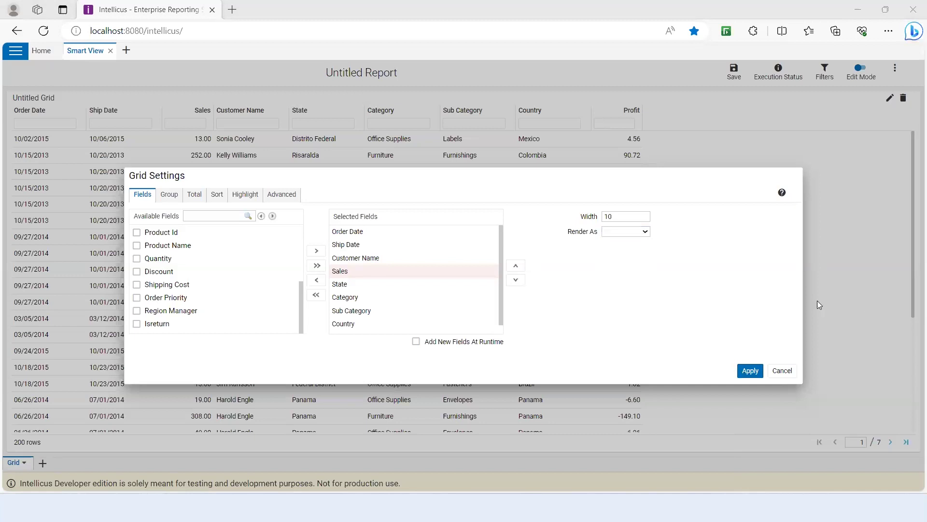
left_click(629, 232)
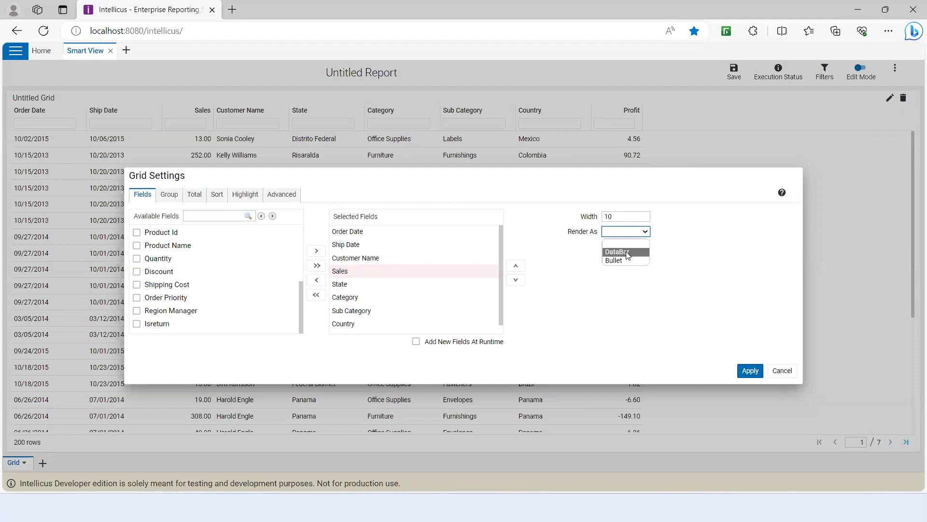
left_click(628, 252)
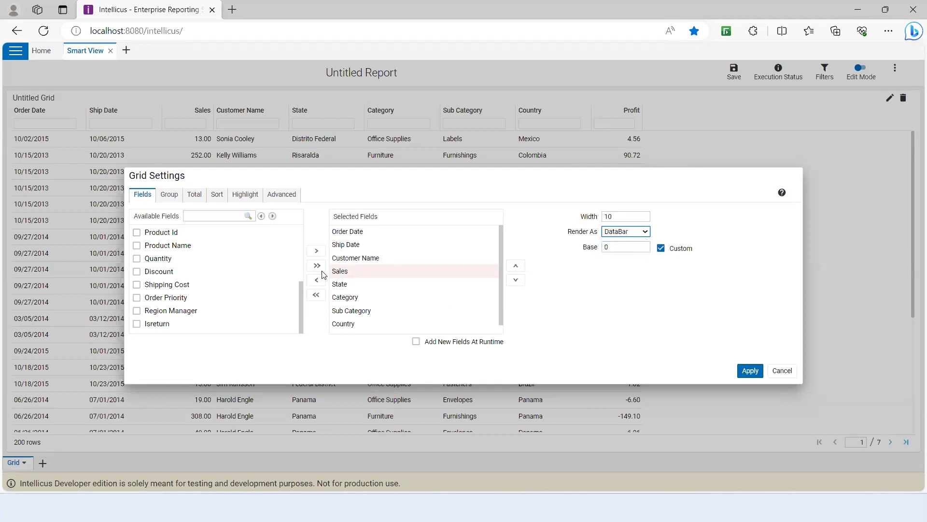
left_click(753, 372)
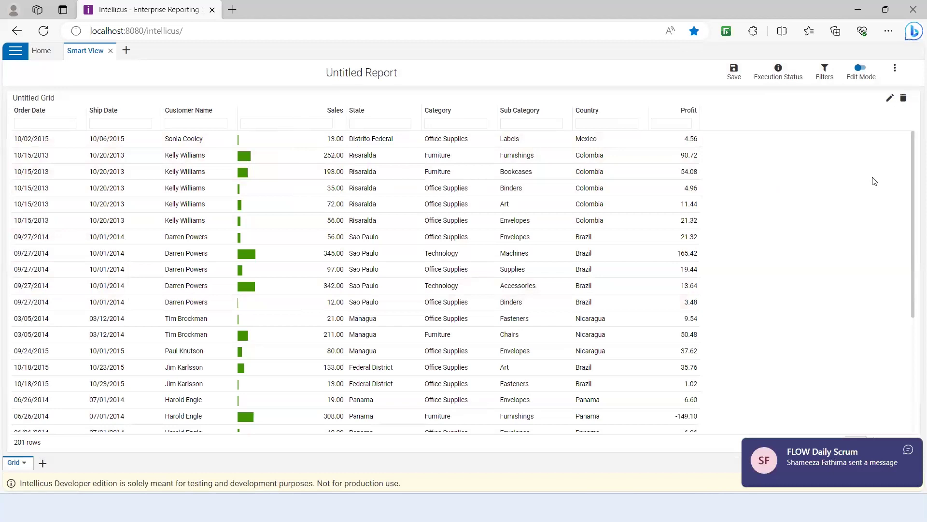
Try the non-custom Base options for the Sales DataBar, restore the custom base of 0, and apply the grid settings.
left_click(890, 99)
left_click(340, 271)
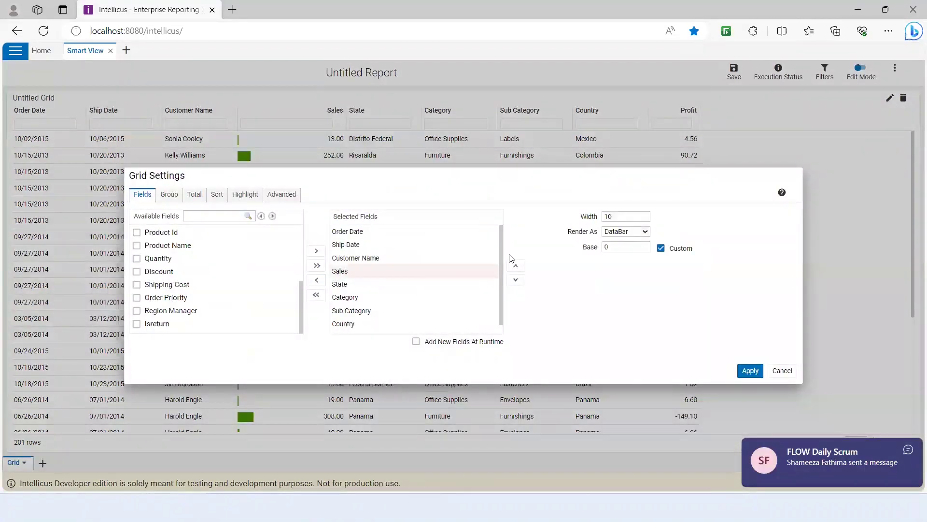
left_click(661, 249)
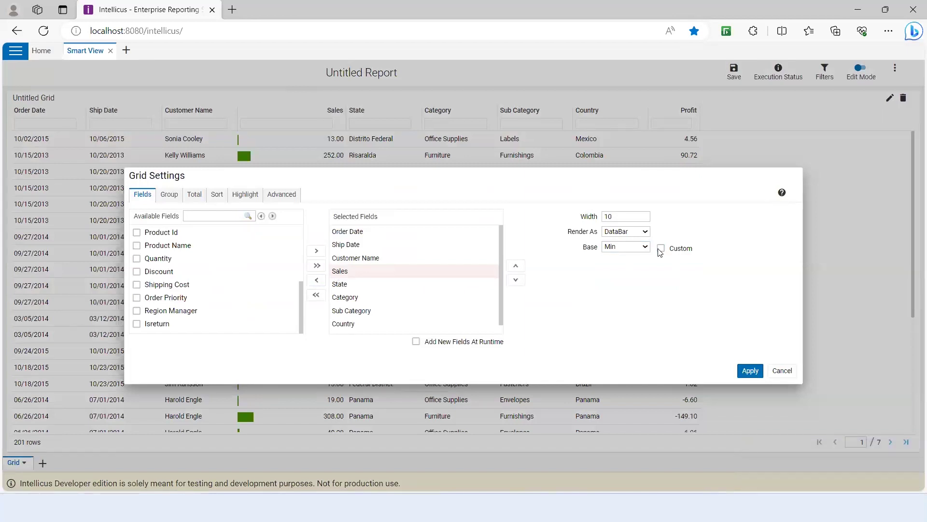
left_click(661, 248)
left_click(661, 249)
left_click(626, 246)
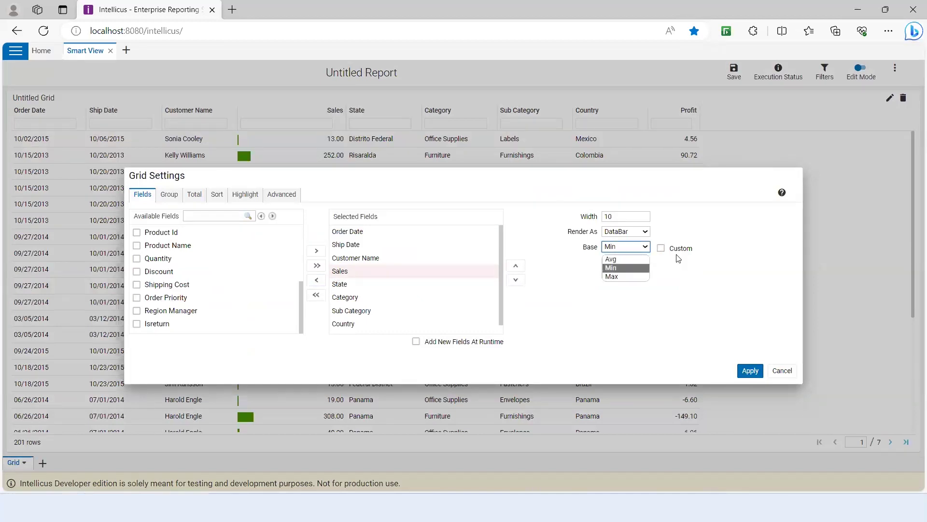
left_click(661, 249)
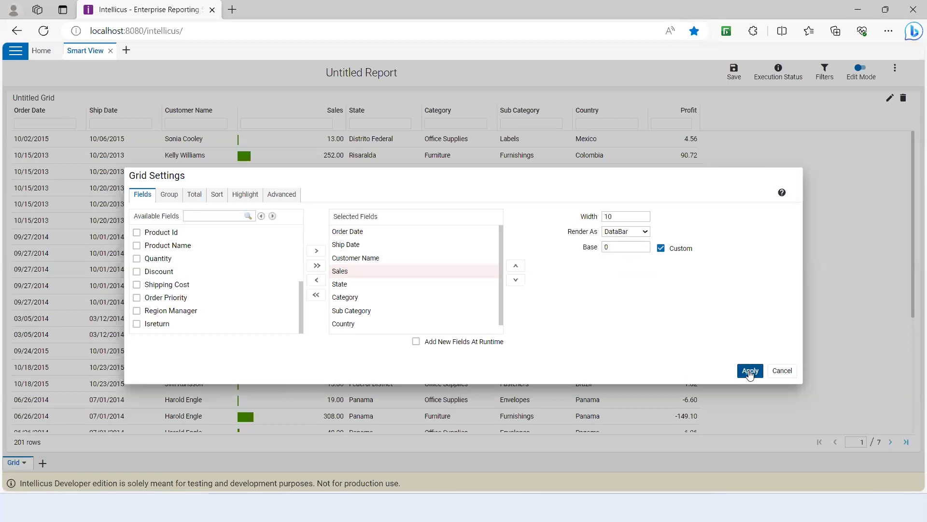
left_click(750, 370)
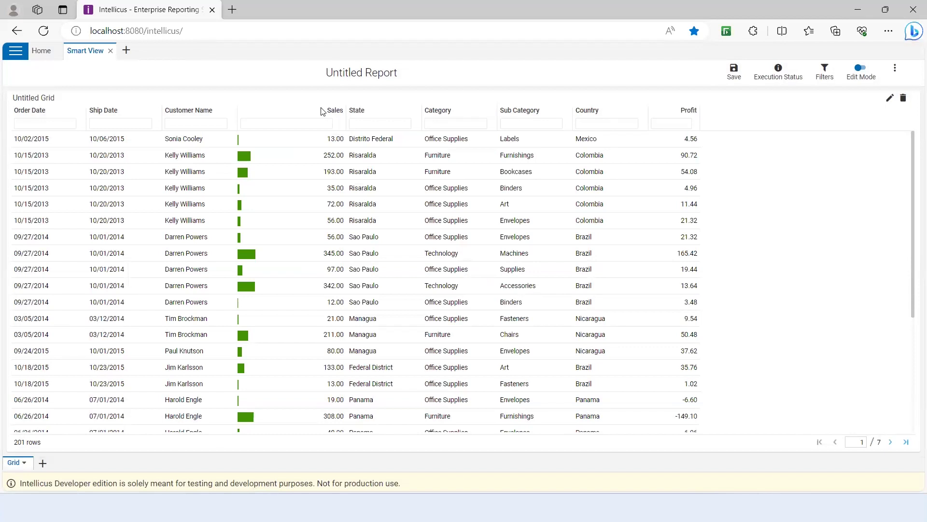
Sort the grid by Sales in ascending order, and switch the sort to descending order.
left_click(324, 111)
left_click(346, 134)
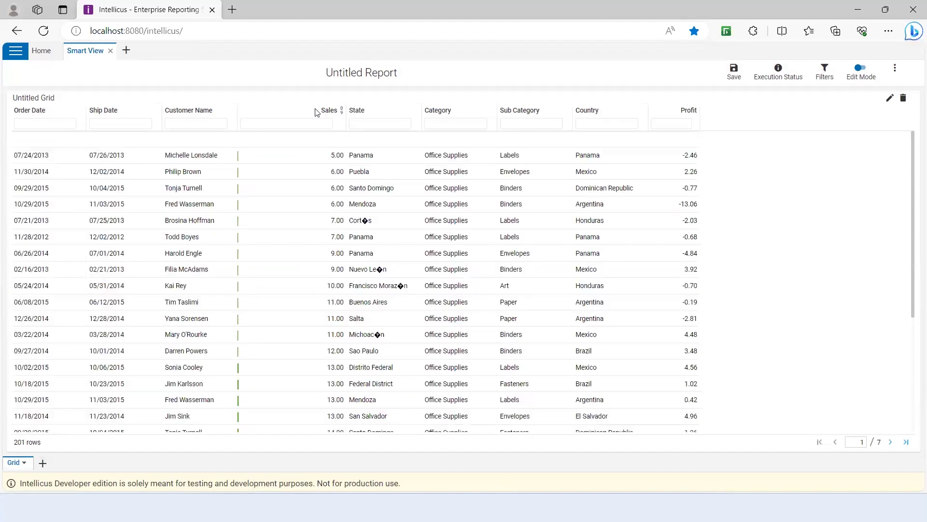
left_click(323, 111)
left_click(343, 146)
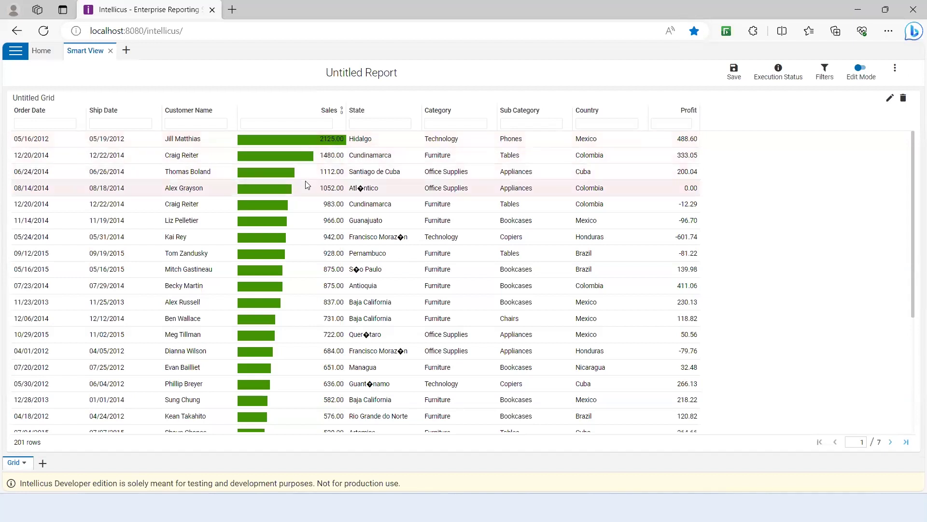
scroll(318, 160, "down", 3)
scroll(331, 136, "up", 3)
Return the Sales sort to ascending order and back to descending order to compare the data bars.
left_click(342, 110)
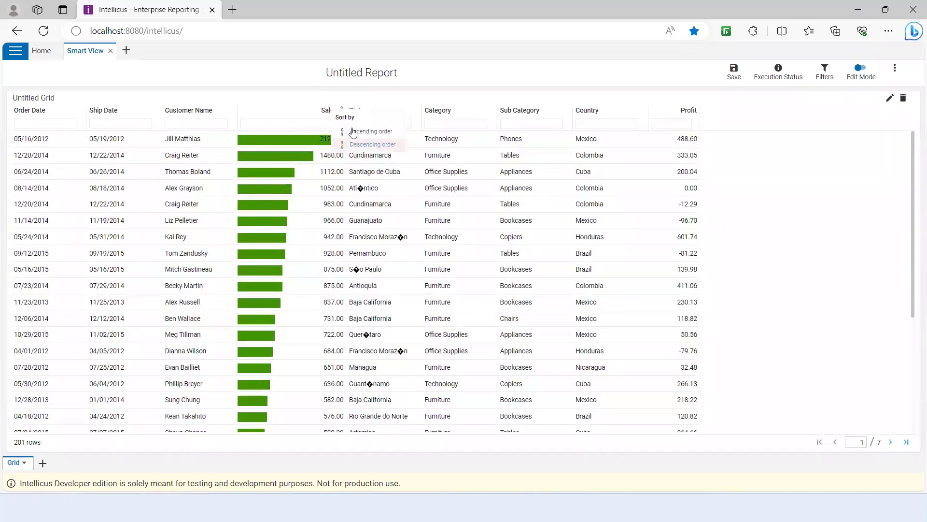
left_click(356, 132)
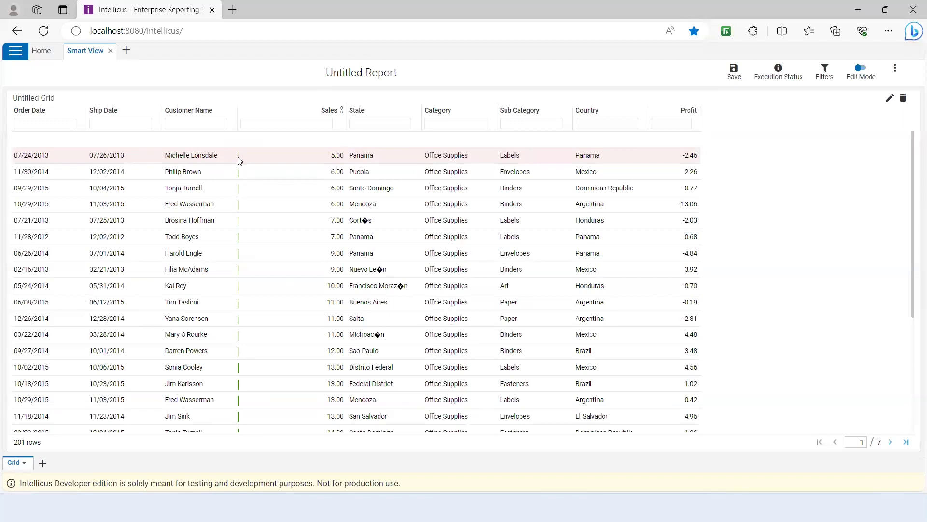
left_click(322, 115)
left_click(388, 158)
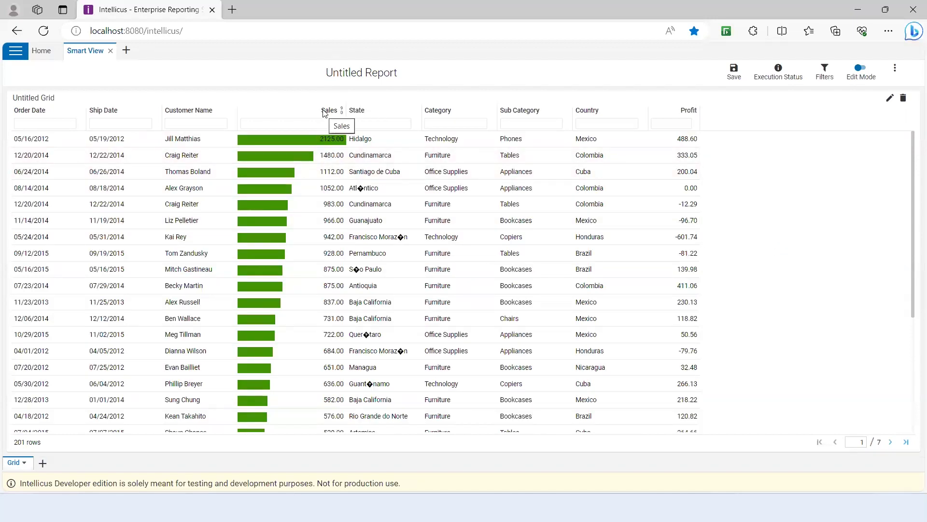
scroll(295, 317, "down", 4)
scroll(296, 306, "up", 4)
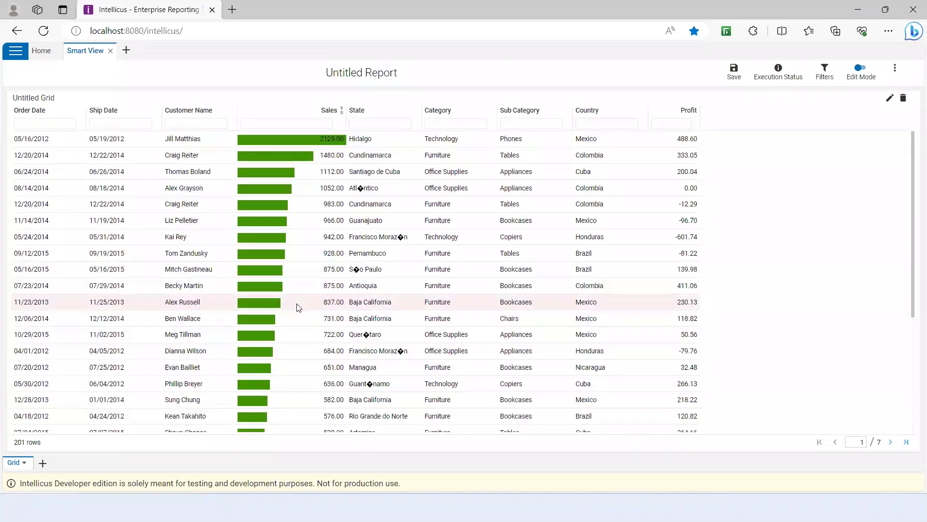
Render the Sales field as Bullet, keeping the Max target and Avg range functions, and apply the grid settings.
left_click(891, 99)
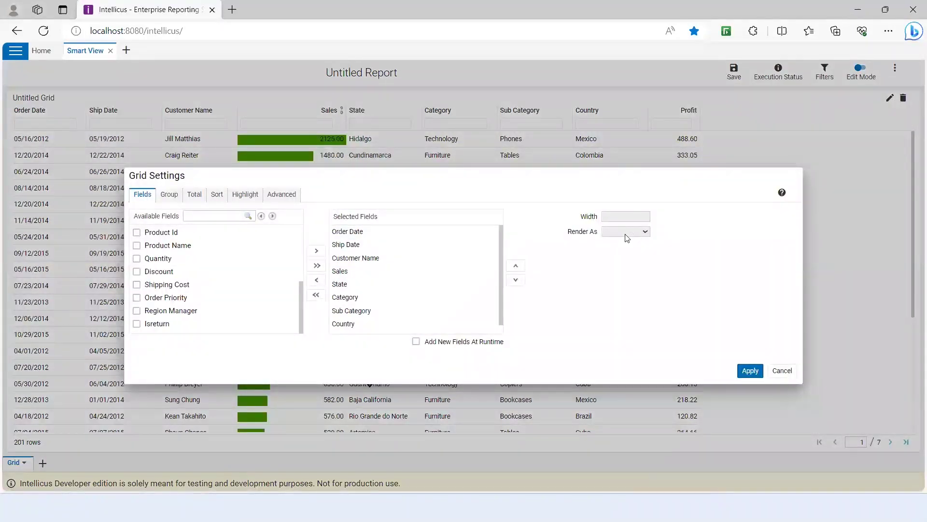
left_click(462, 266)
left_click(643, 236)
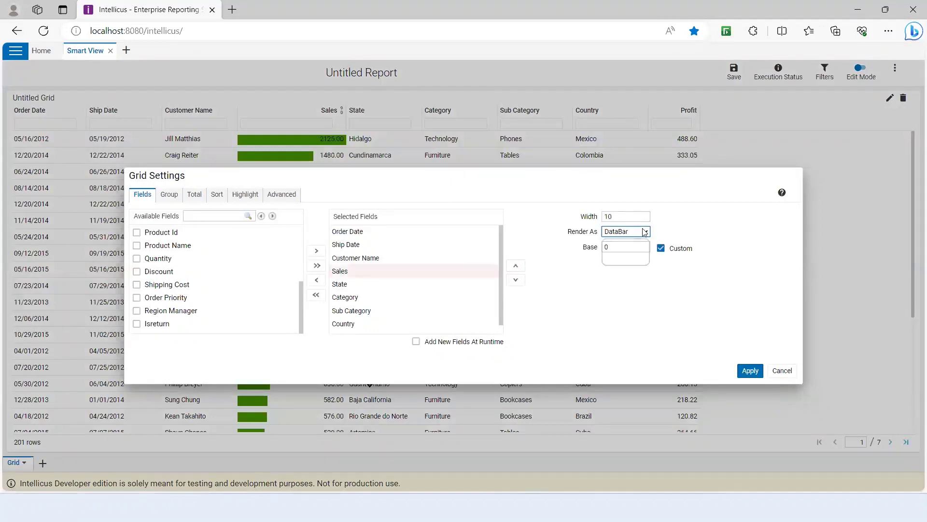
left_click(631, 258)
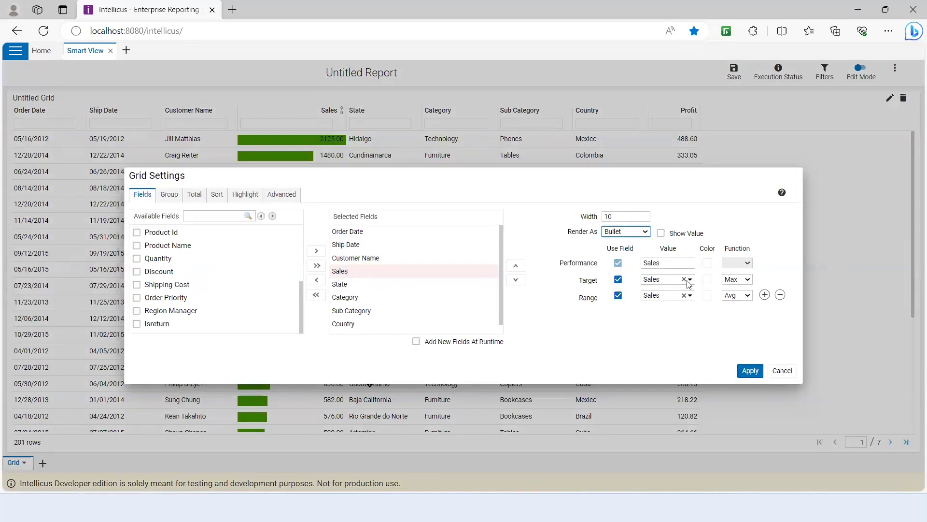
left_click(735, 281)
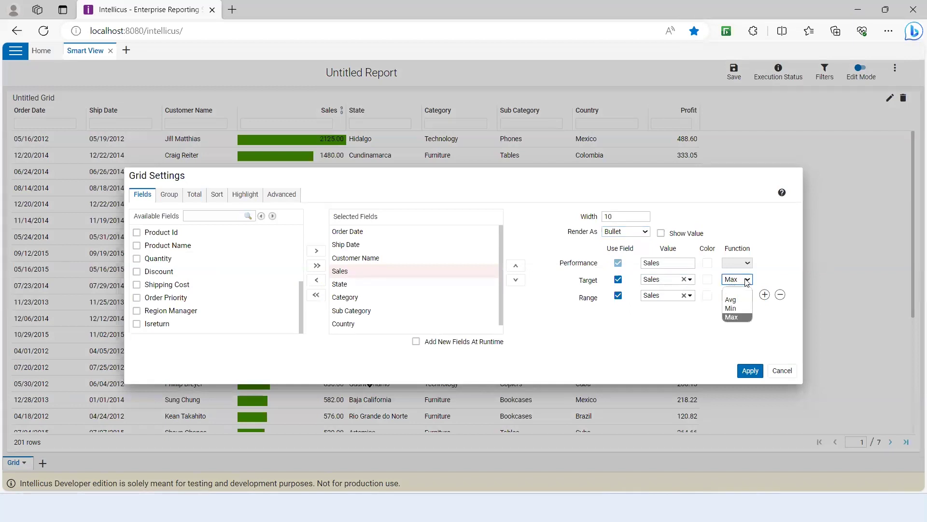
left_click(609, 337)
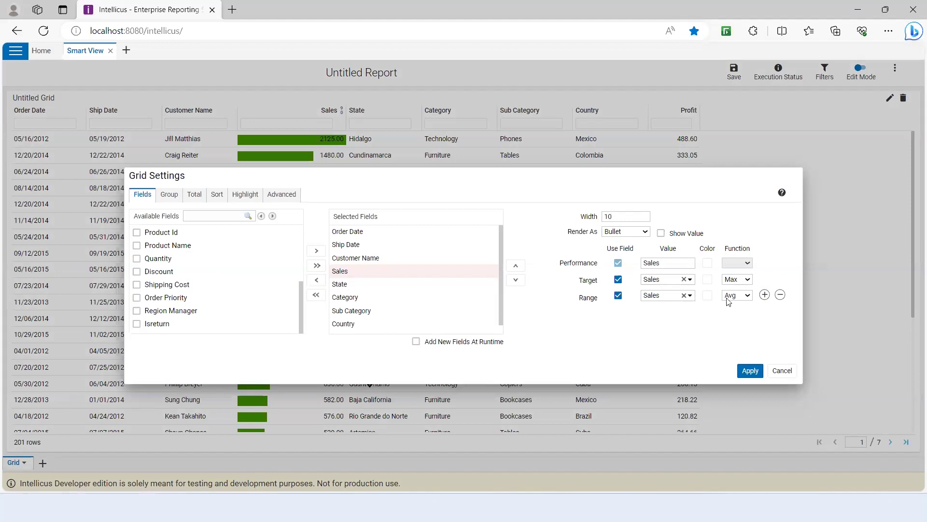
left_click(747, 372)
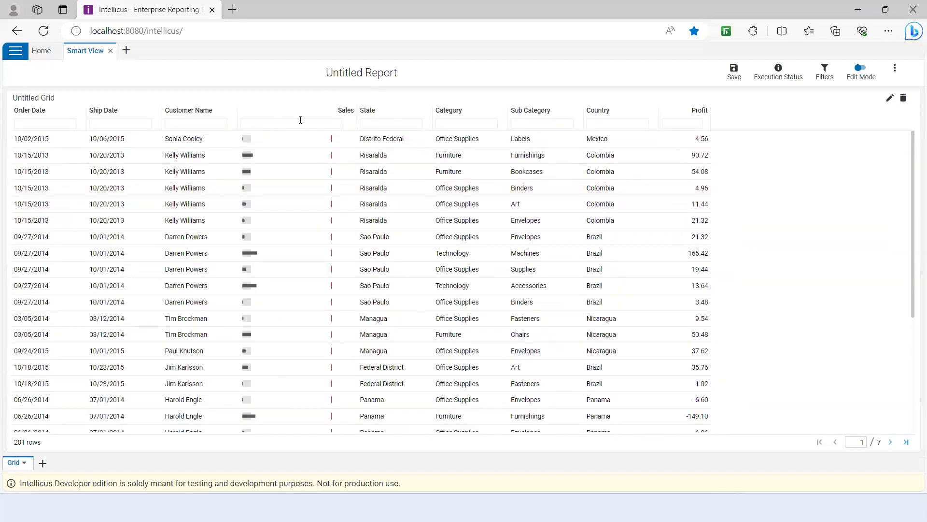
Enable Show Value for the Sales field's bullet rendering and apply the grid settings.
left_click(889, 98)
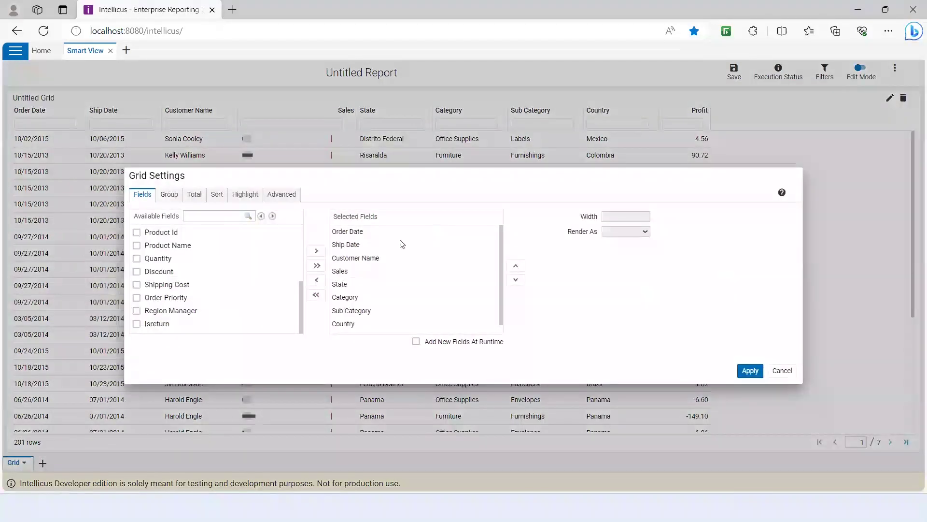
left_click(341, 271)
left_click(660, 233)
left_click(750, 371)
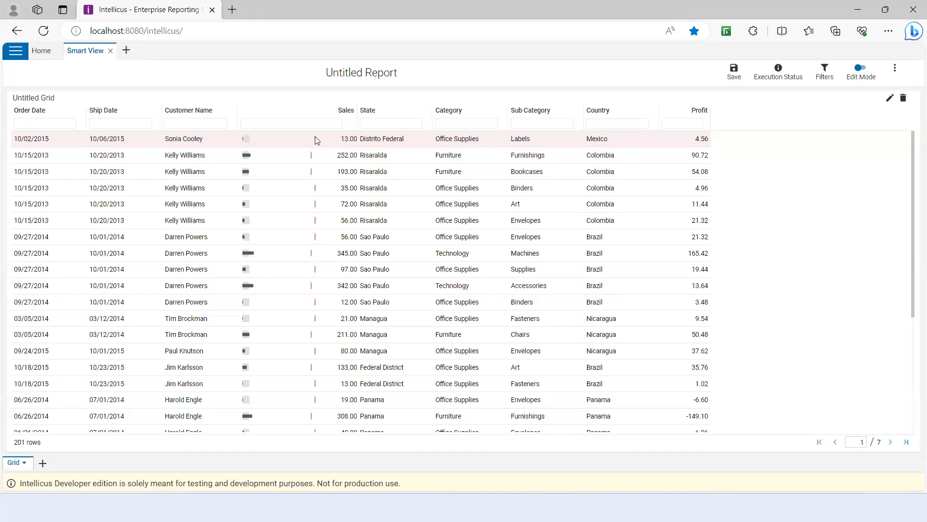
Sort the grid by Sales in ascending order, and switch it to descending order to compare the Sales bullets.
mouse_move(315, 138)
mouse_move(250, 143)
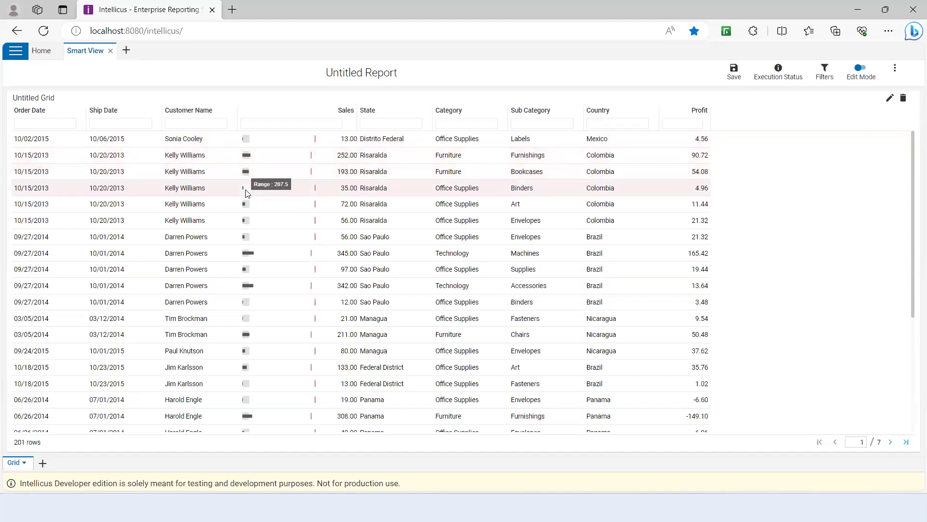
mouse_move(243, 209)
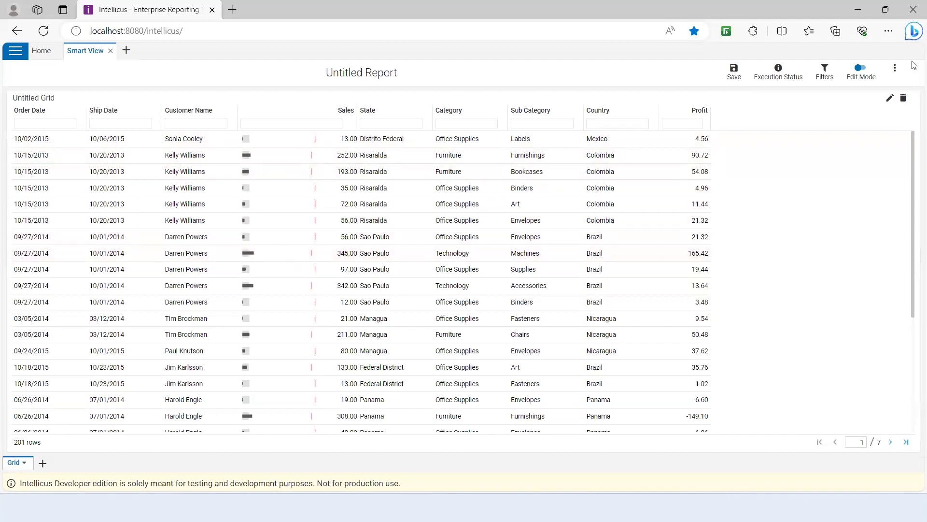
right_click(315, 114)
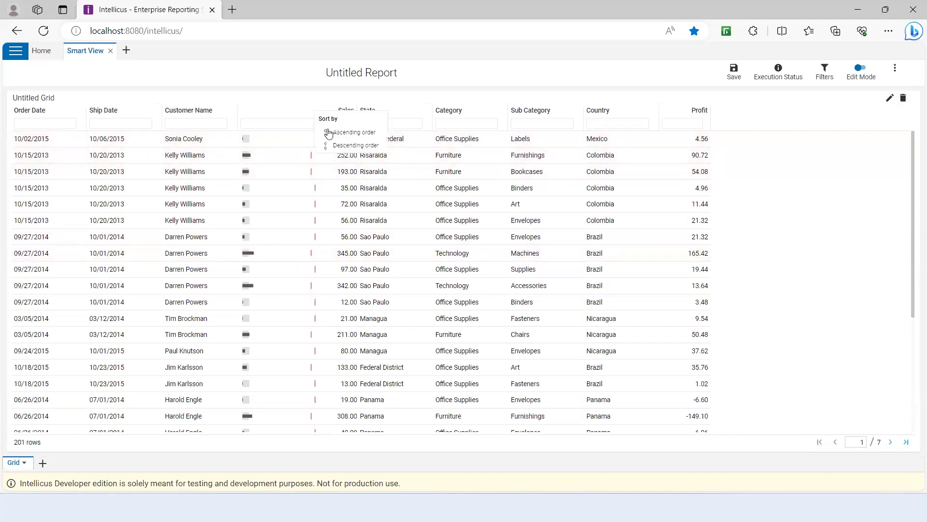
left_click(358, 138)
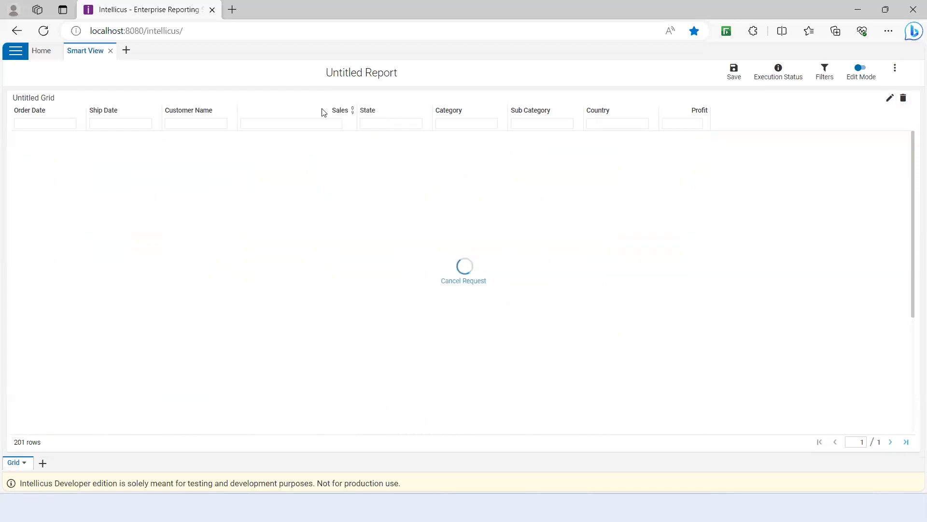
left_click(352, 110)
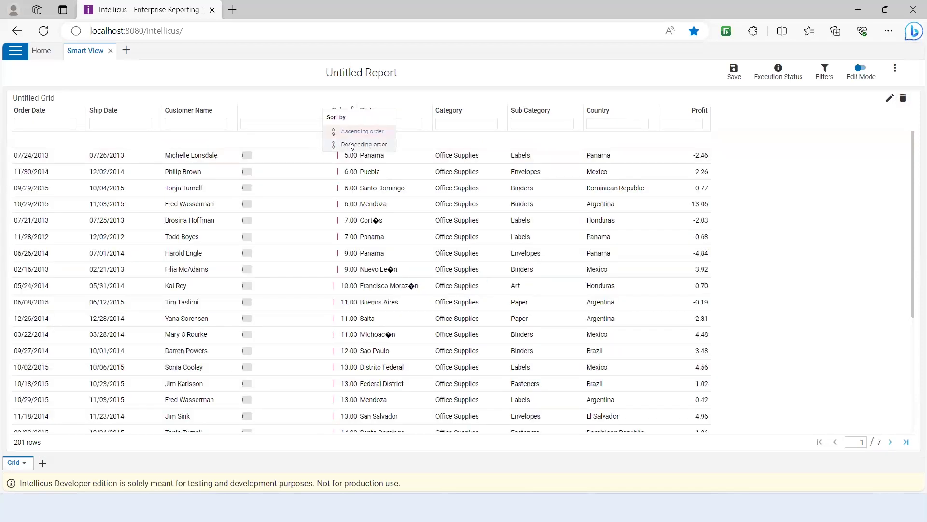
left_click(351, 144)
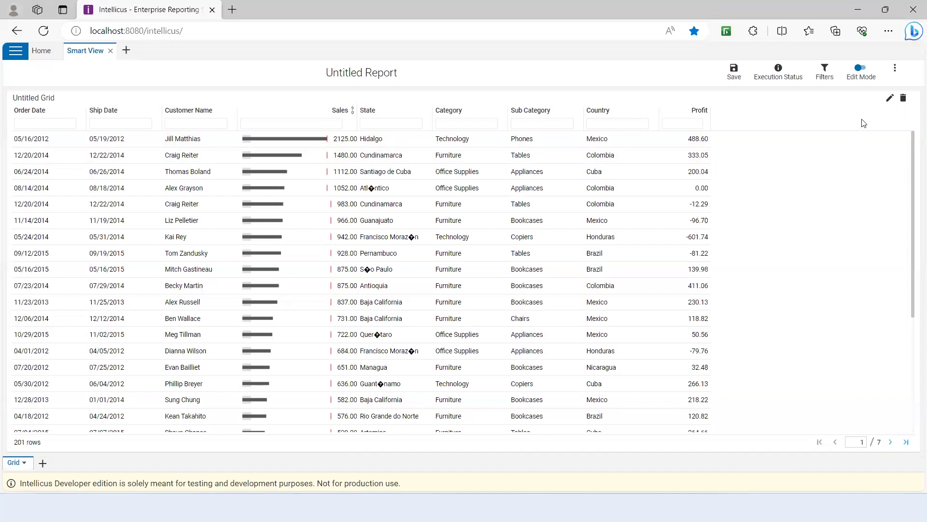
Group the grid by Region in ascending order and apply the grid settings.
left_click(891, 99)
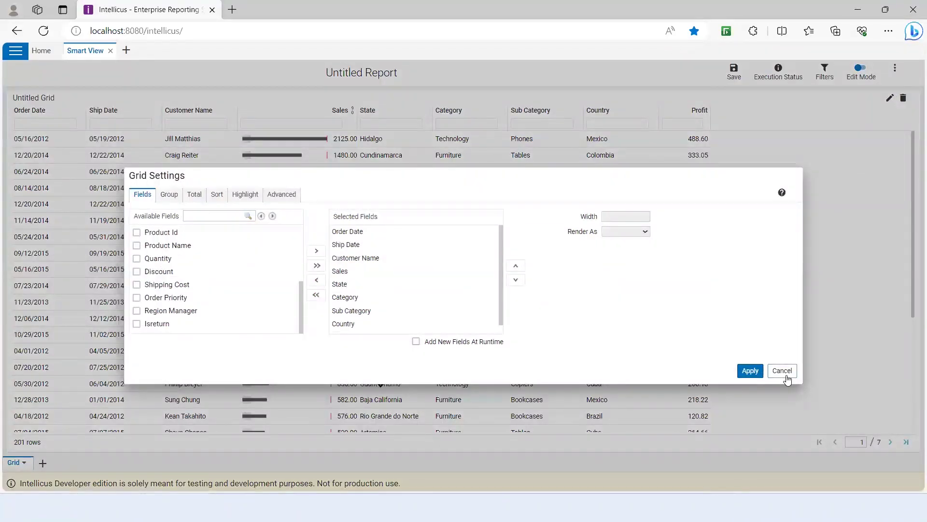
left_click(783, 371)
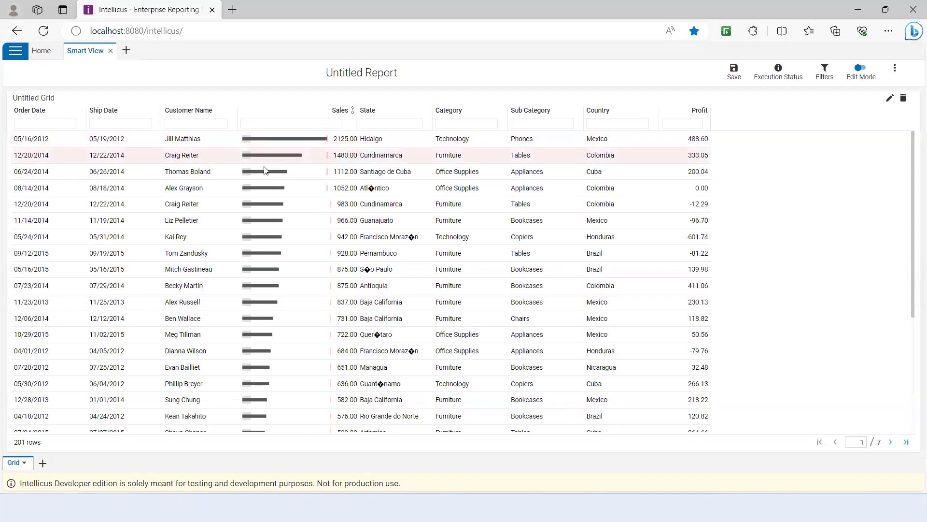
left_click(890, 98)
left_click(169, 194)
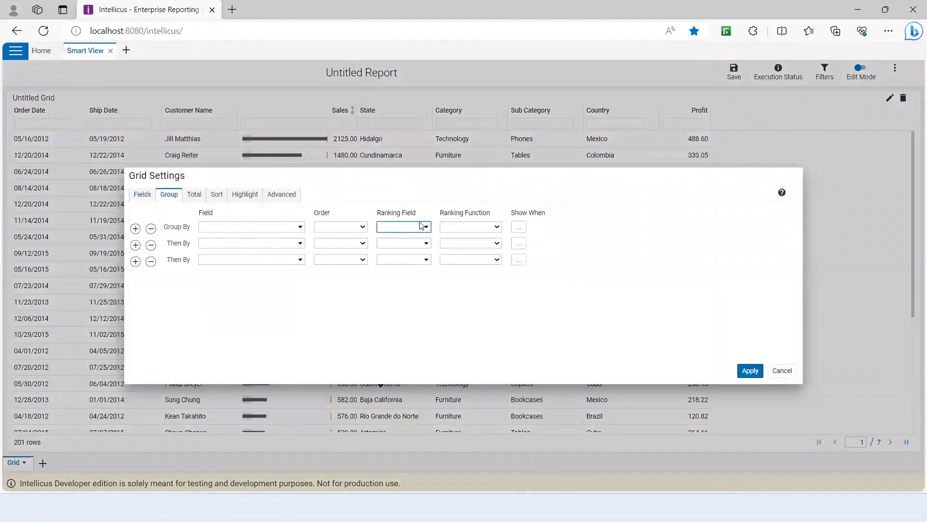
left_click(143, 196)
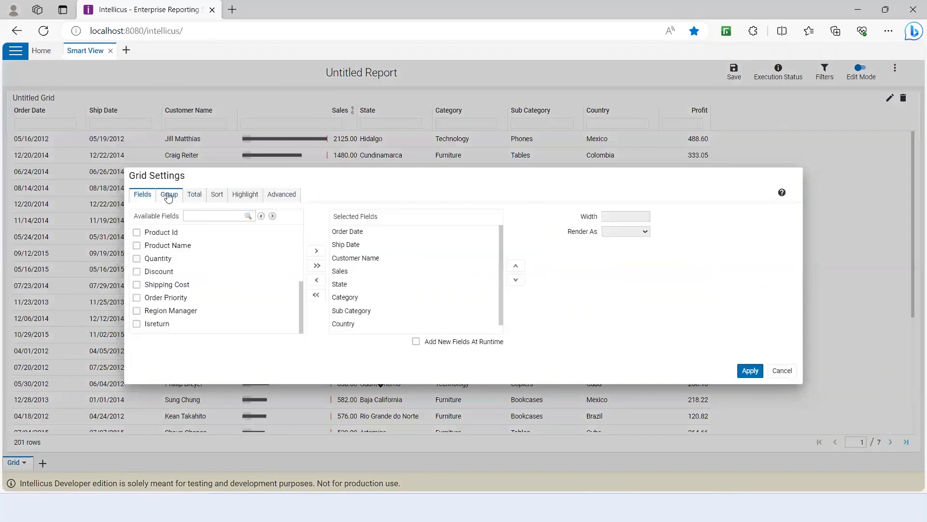
left_click(169, 195)
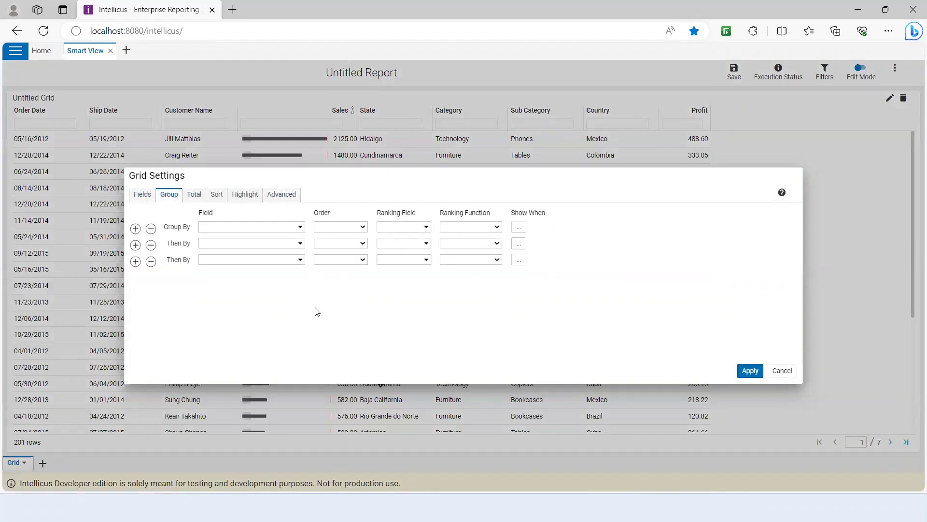
left_click(267, 228)
scroll(231, 366, "down", 2)
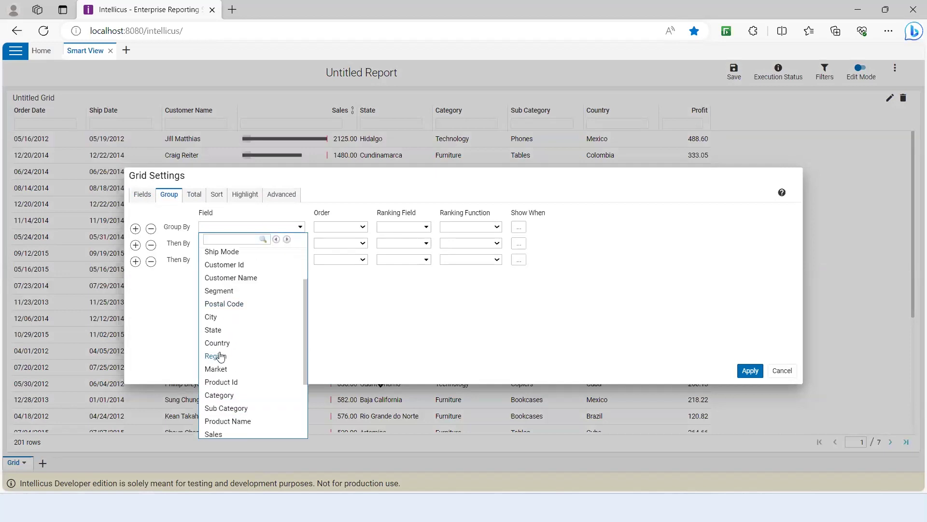
left_click(220, 358)
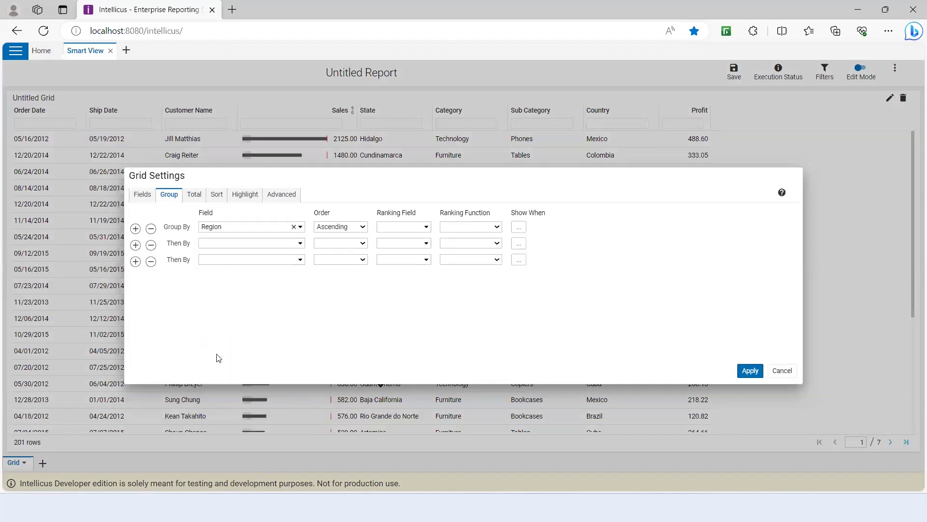
left_click(750, 371)
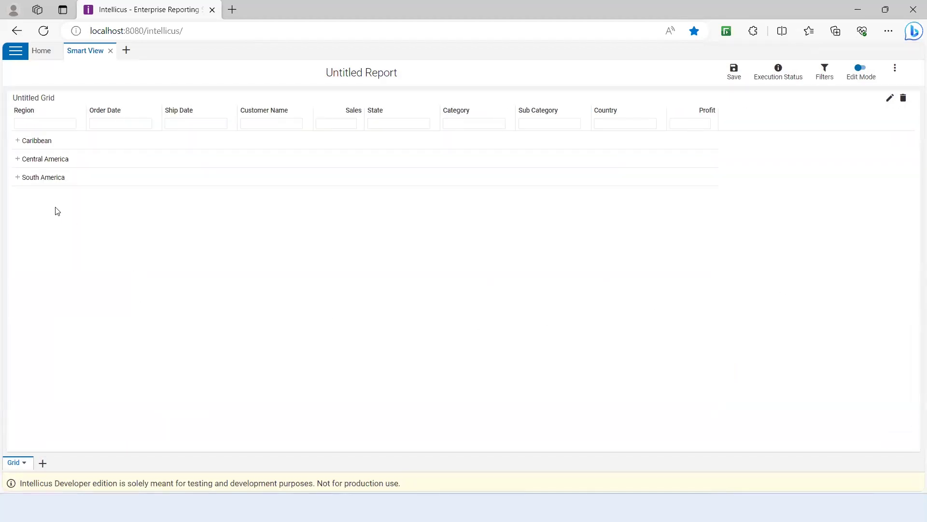
Expand and collapse the Caribbean, Central America and South America groups to examine their rows.
left_click(18, 141)
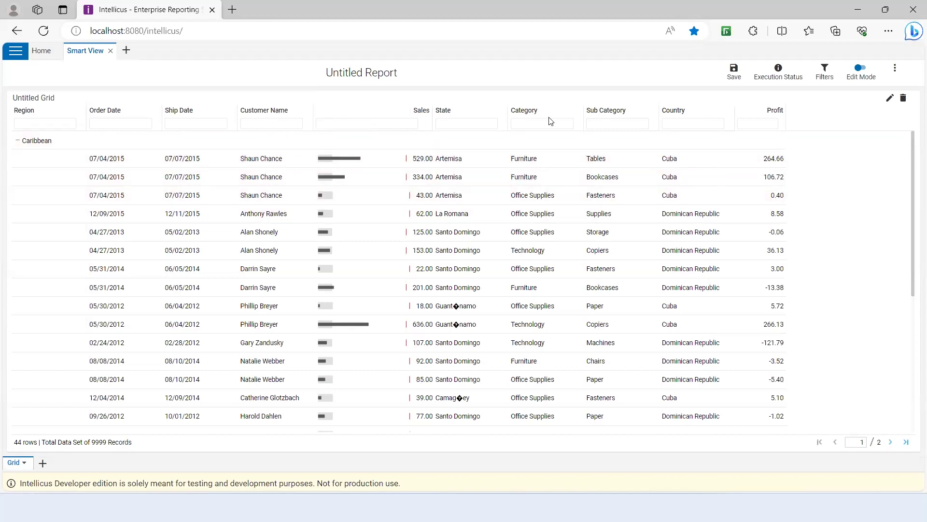
left_click(18, 140)
left_click(18, 159)
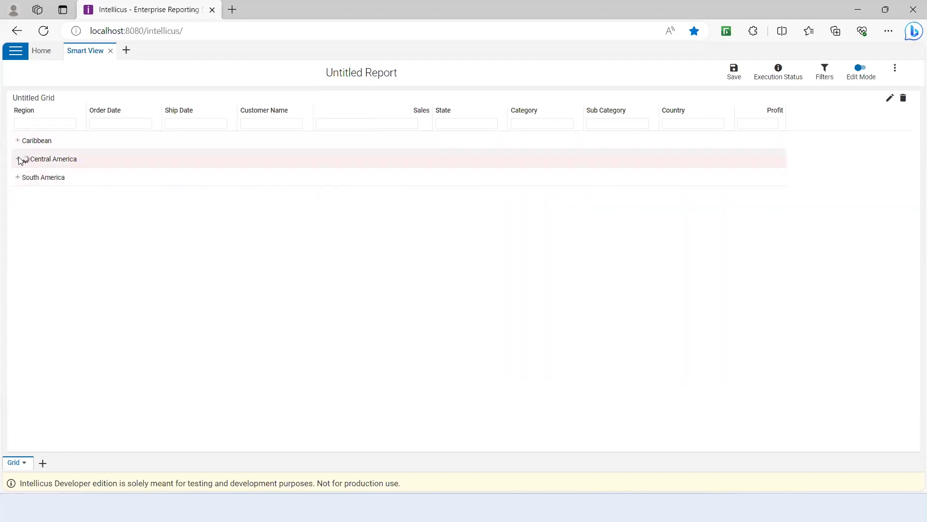
left_click(18, 159)
left_click(17, 178)
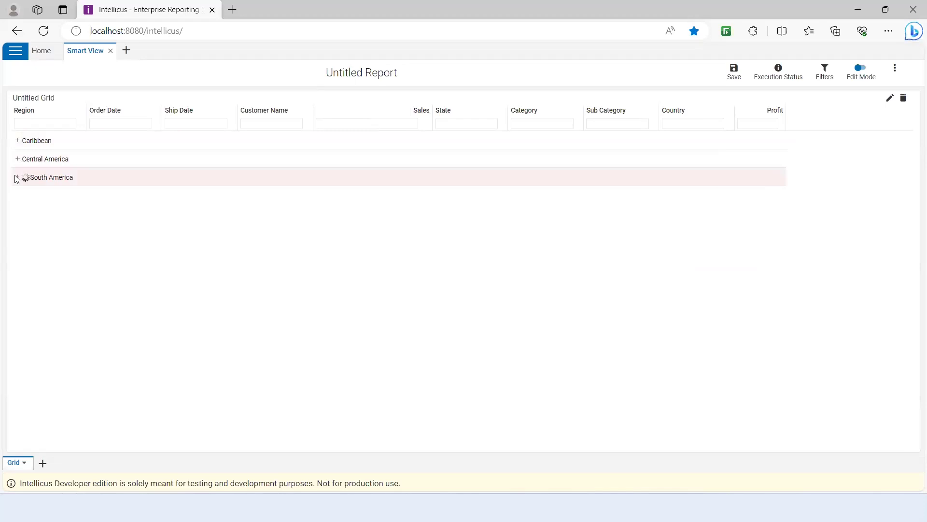
Add Country in ascending order as the second grouping level under Region, without a ranking field, and apply the grid settings.
left_click(890, 99)
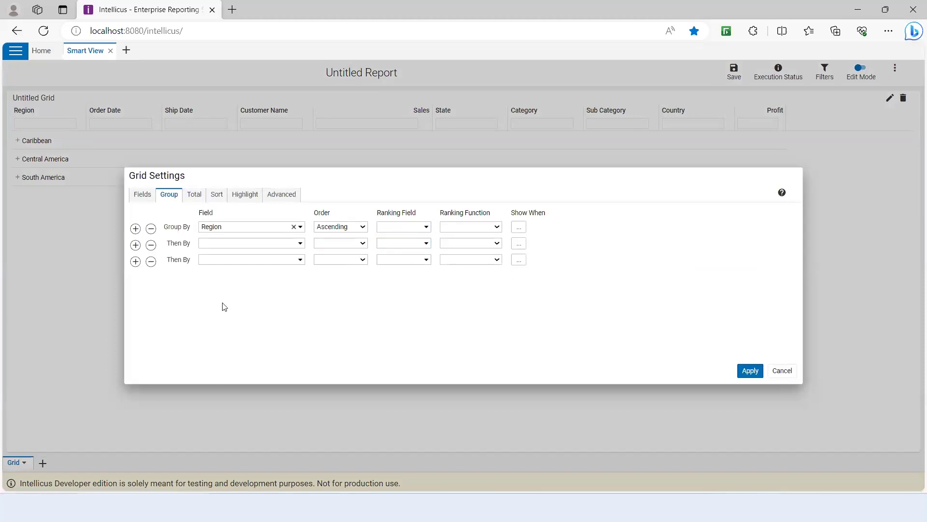
left_click(225, 243)
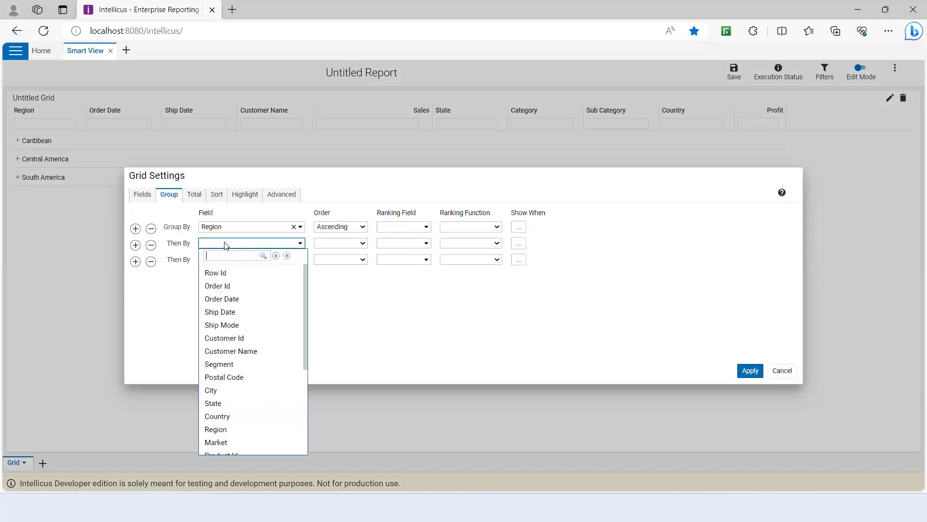
left_click(214, 404)
left_click(275, 243)
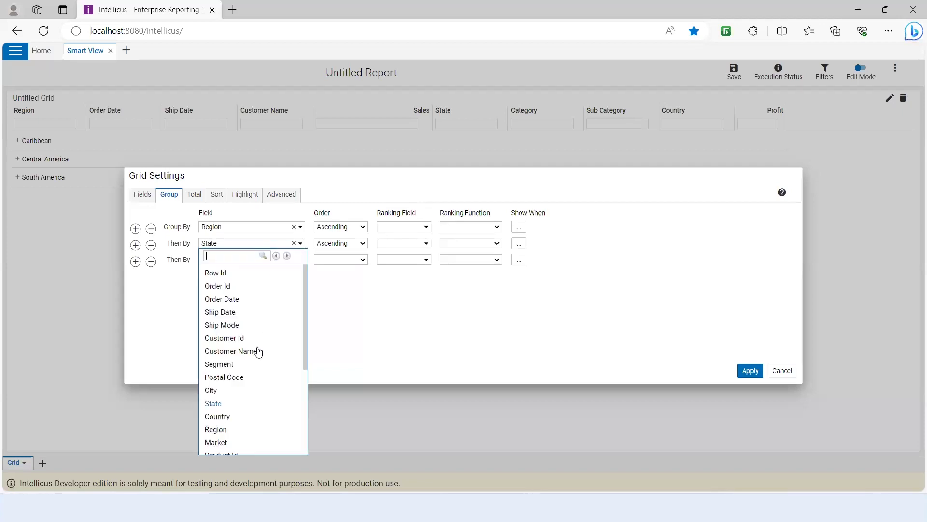
left_click(222, 417)
left_click(338, 243)
left_click(341, 246)
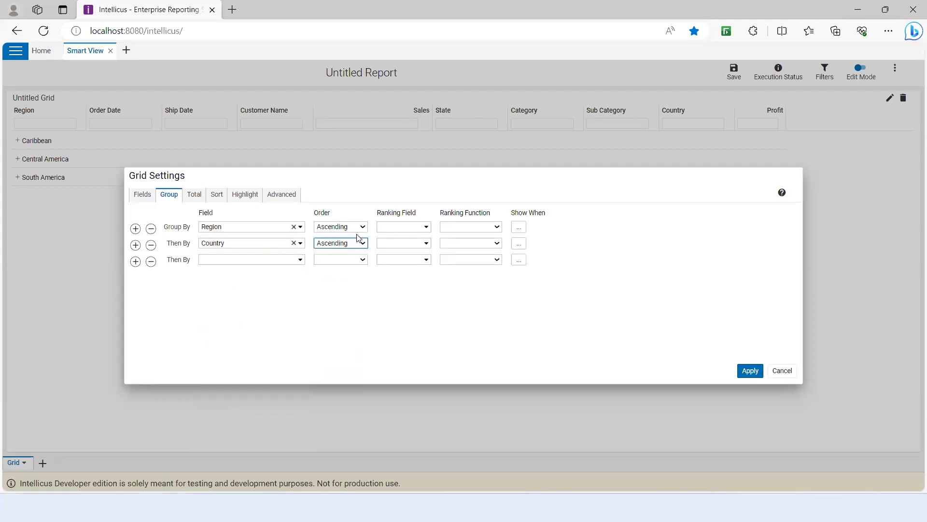
left_click(410, 248)
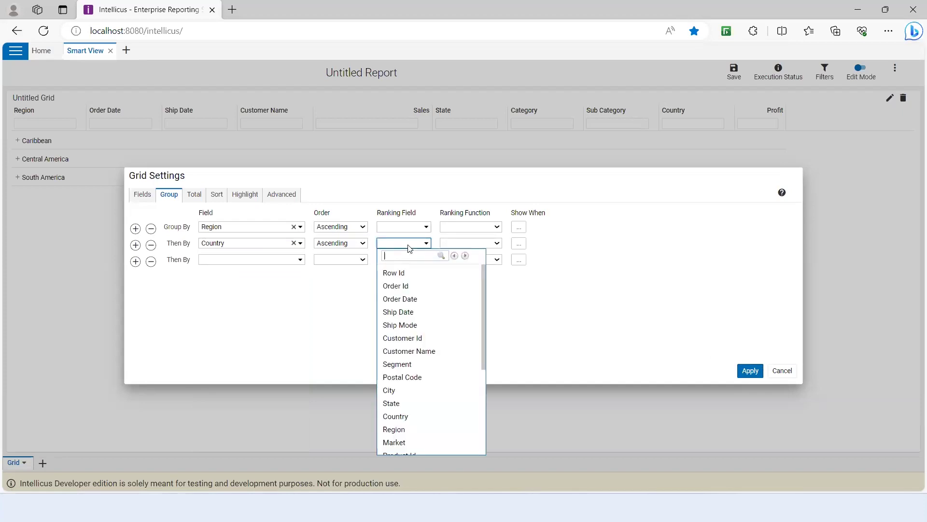
scroll(422, 347, "down", 6)
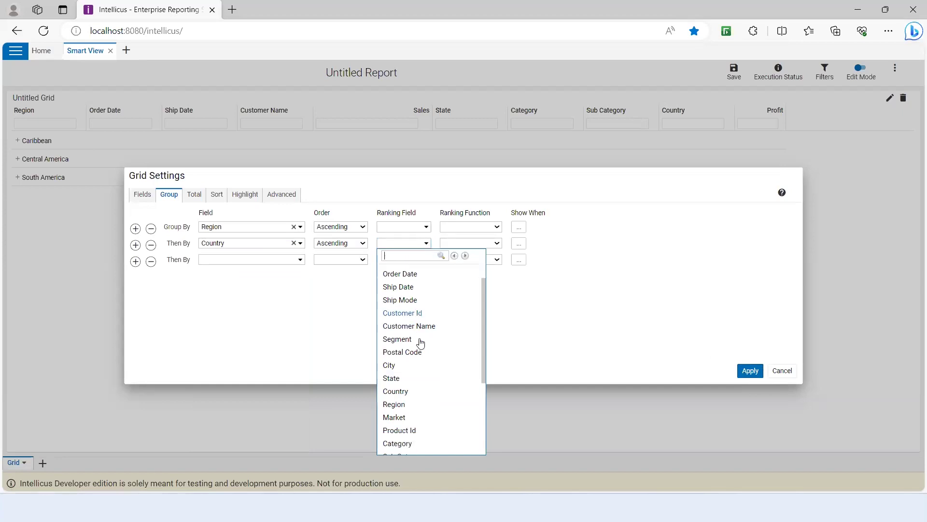
left_click(530, 338)
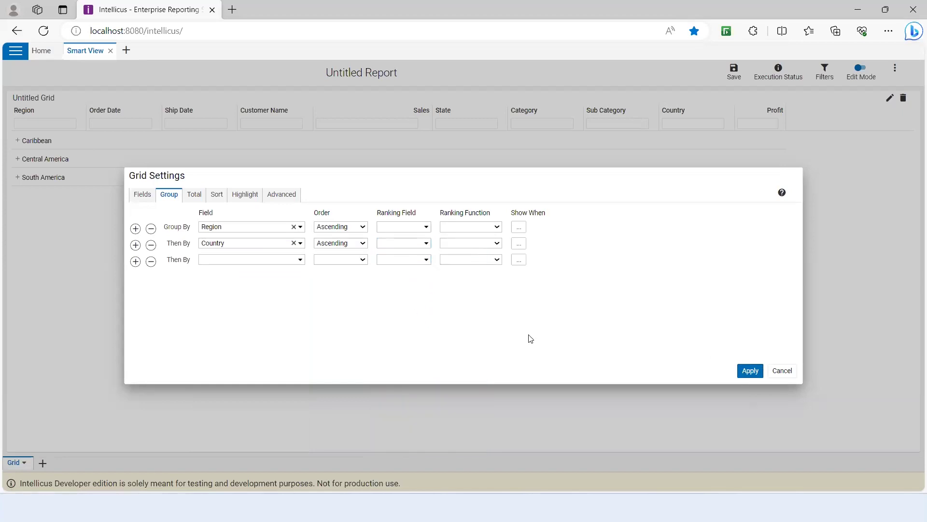
left_click(751, 371)
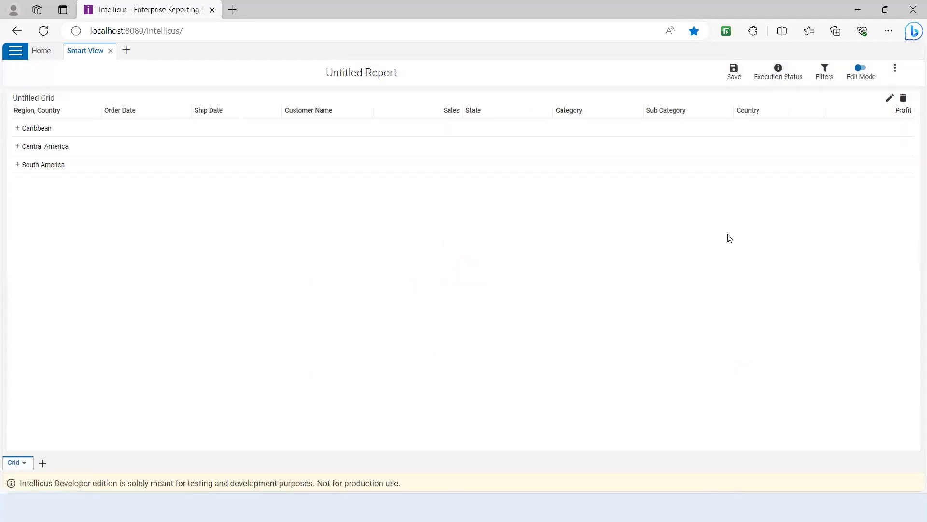
Expand the Caribbean group and its Cuba subgroup to examine the rows and Sales bullets, and collapse both again.
left_click(18, 140)
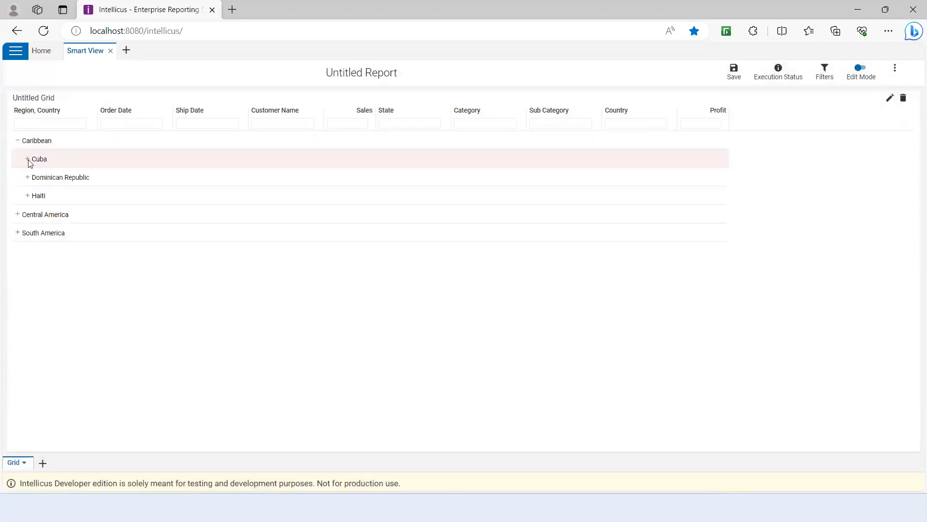
left_click(28, 159)
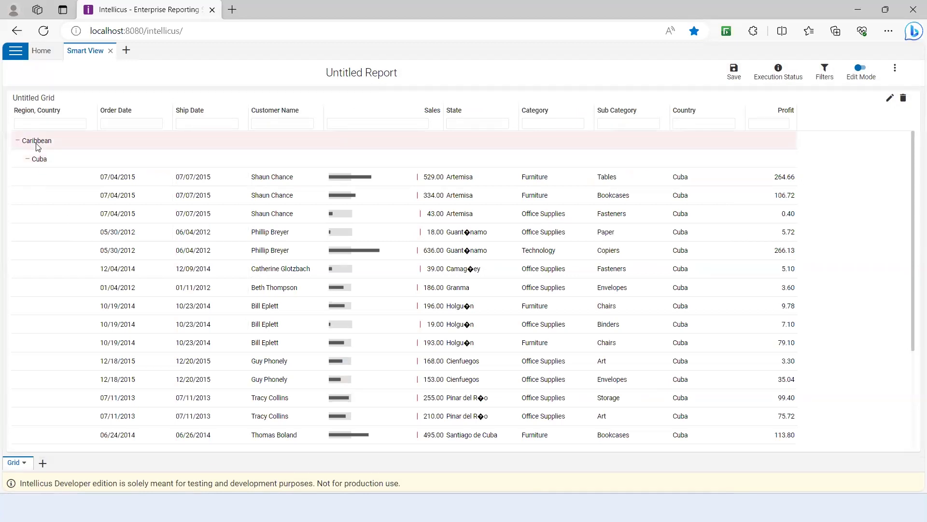
mouse_move(380, 182)
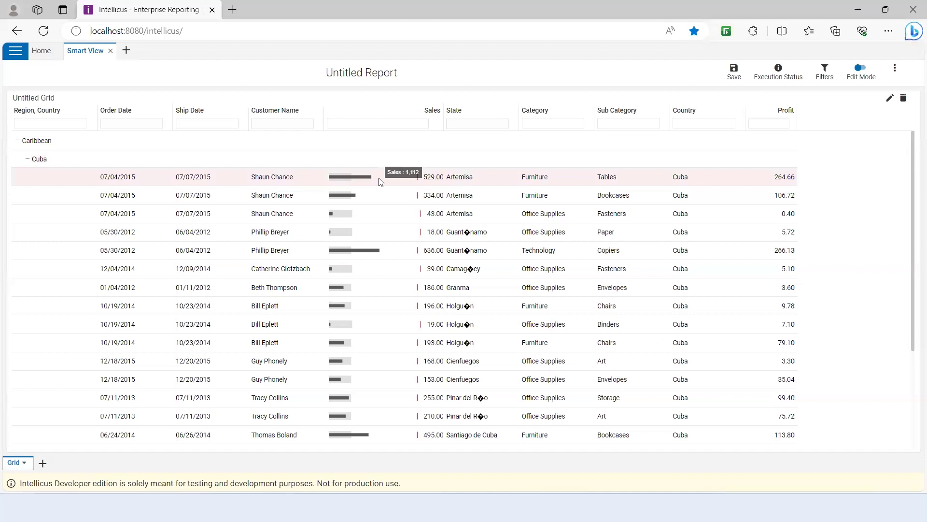
left_click(27, 161)
left_click(18, 141)
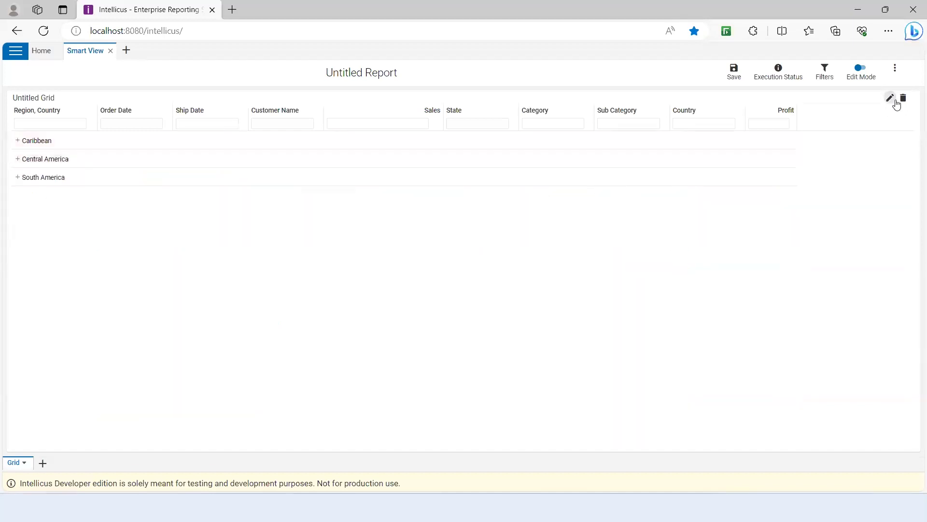
Clear Country from the second grouping level in the grid settings and add four empty Then By levels.
left_click(890, 98)
left_click(294, 244)
left_click(136, 262)
left_click(135, 279)
left_click(135, 294)
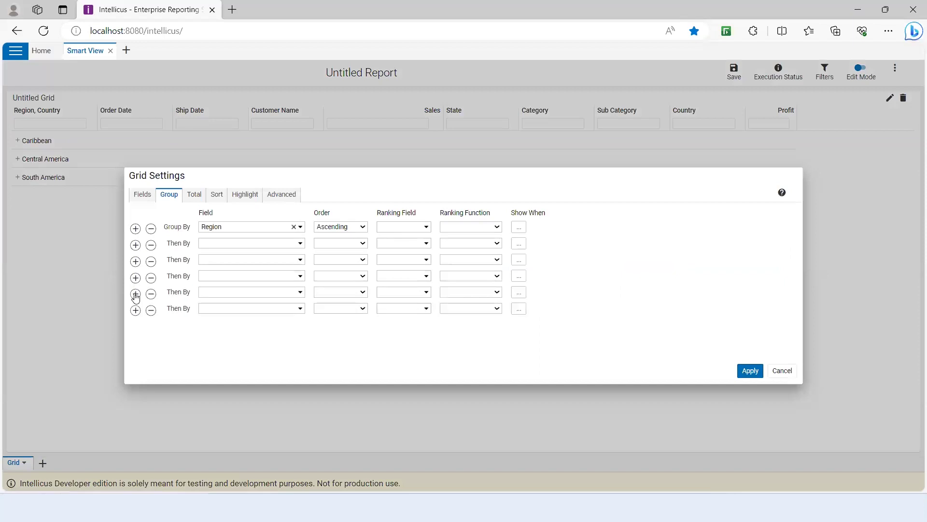
left_click(135, 310)
Remove all Then By levels from the grouping, keeping only the Region level.
left_click(151, 327)
left_click(151, 310)
left_click(151, 294)
left_click(151, 278)
left_click(151, 261)
left_click(151, 245)
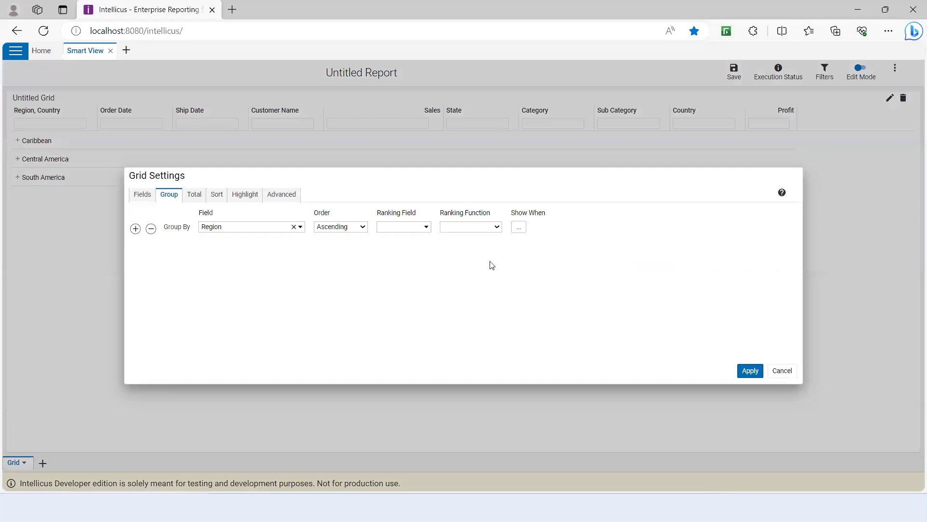
Add a total for Sales using the Sum function at Group level and apply the grid settings.
left_click(195, 195)
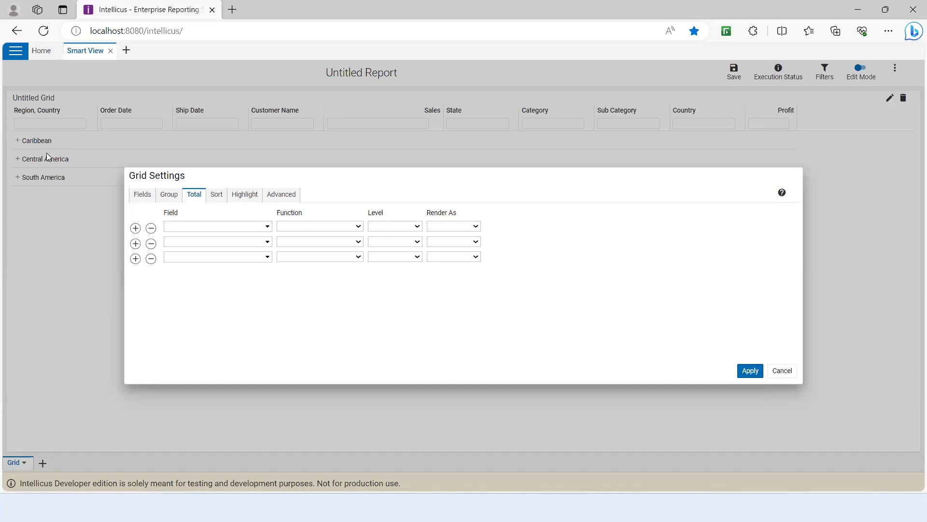
left_click(256, 227)
left_click(256, 227)
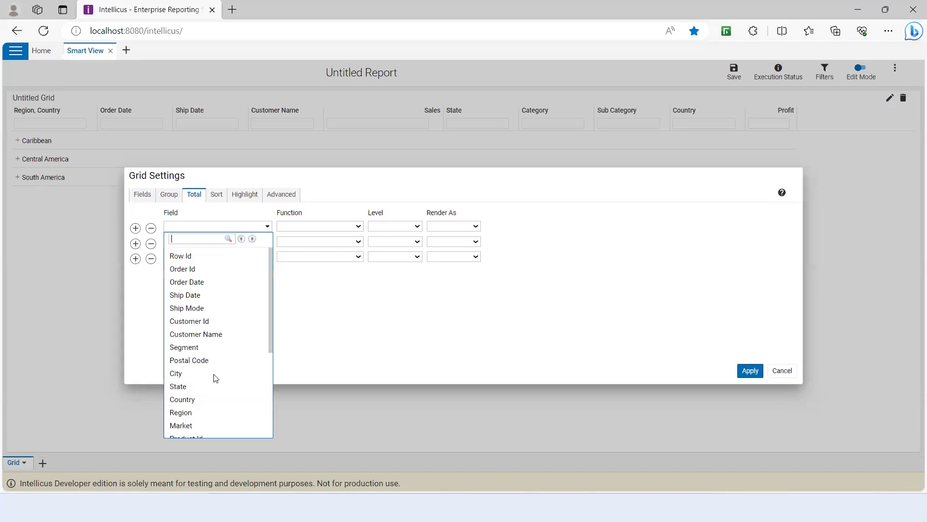
scroll(196, 389, "down", 3)
left_click(179, 405)
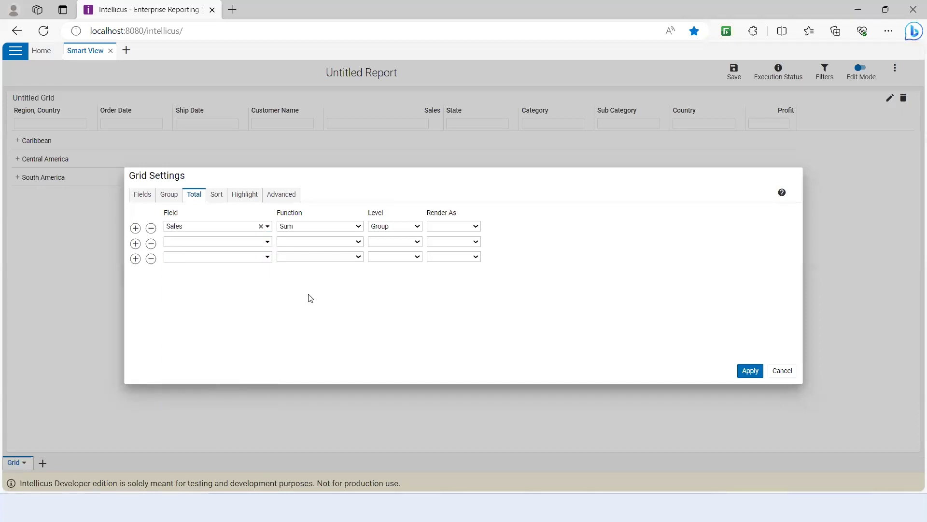
left_click(319, 226)
left_click(359, 226)
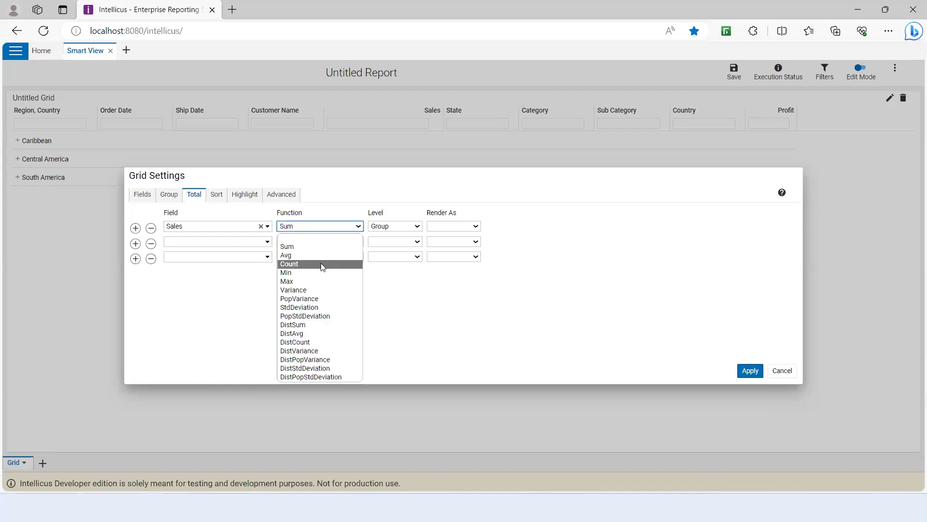
left_click(400, 294)
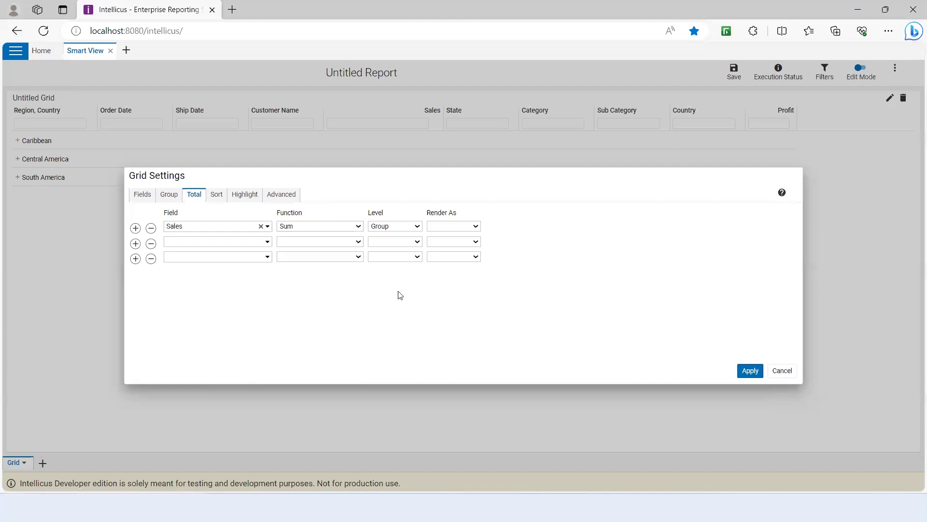
left_click(405, 228)
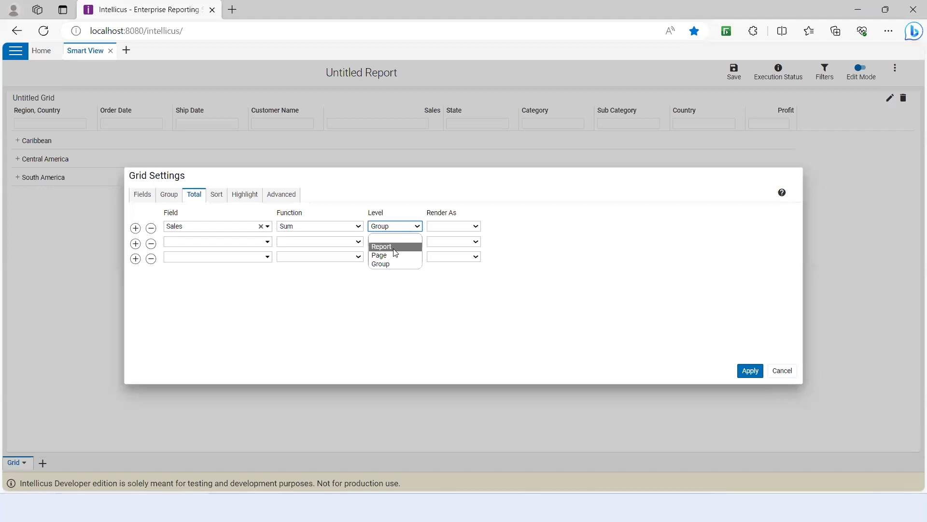
left_click(393, 263)
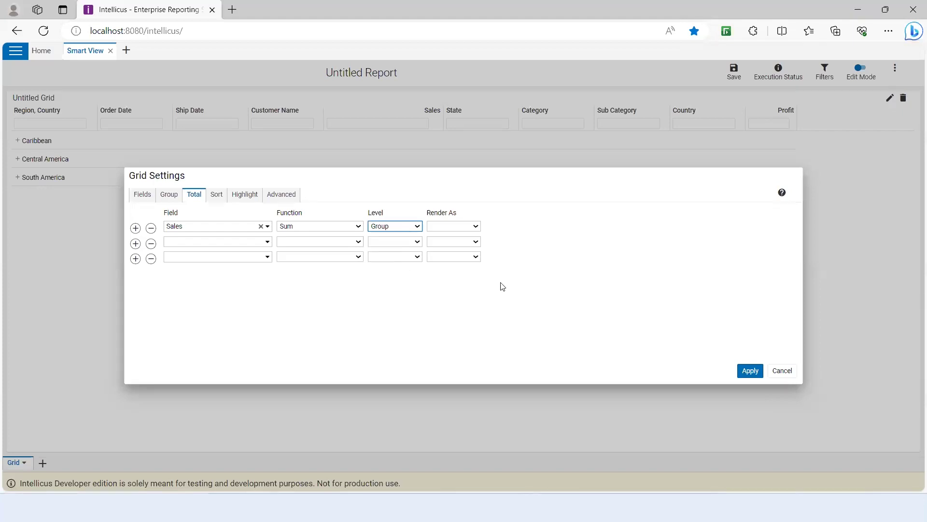
left_click(756, 373)
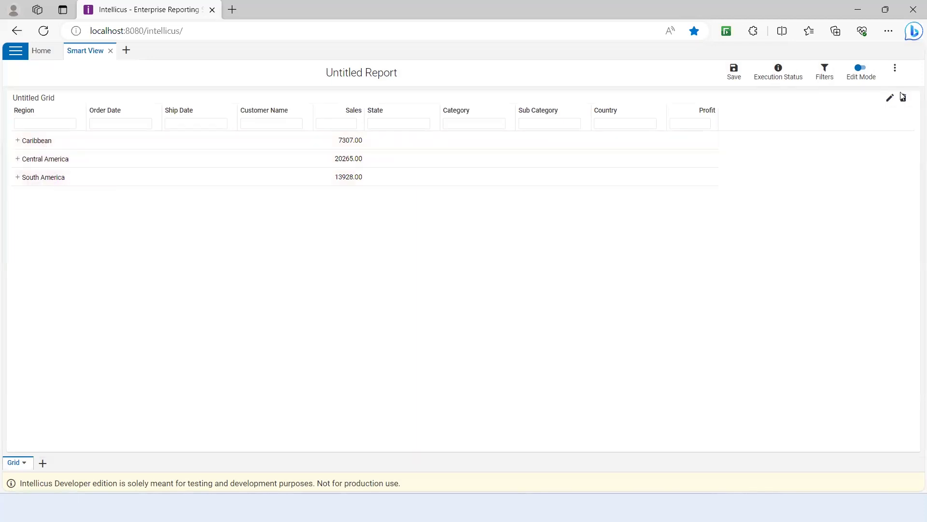
Change the Sales total's level to Report and apply the grid settings.
left_click(890, 98)
left_click(216, 246)
left_click(377, 265)
left_click(415, 227)
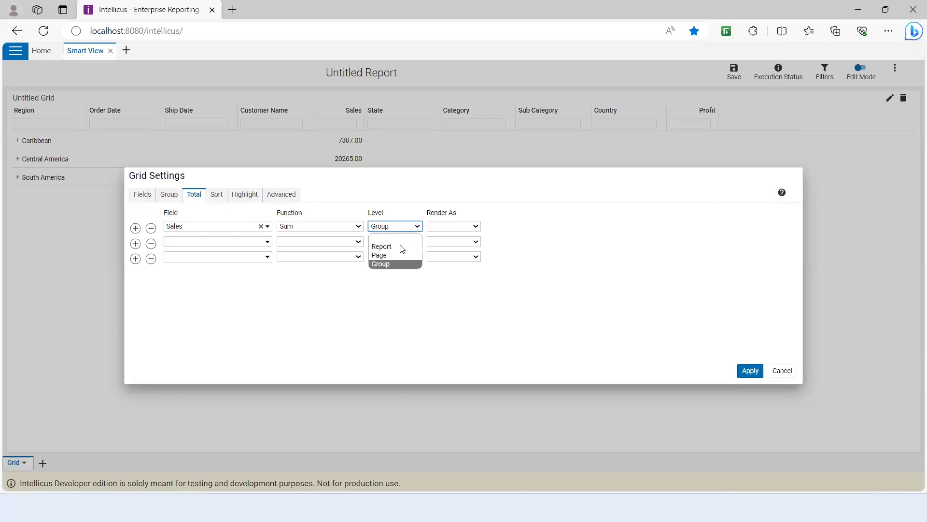
left_click(400, 246)
left_click(747, 371)
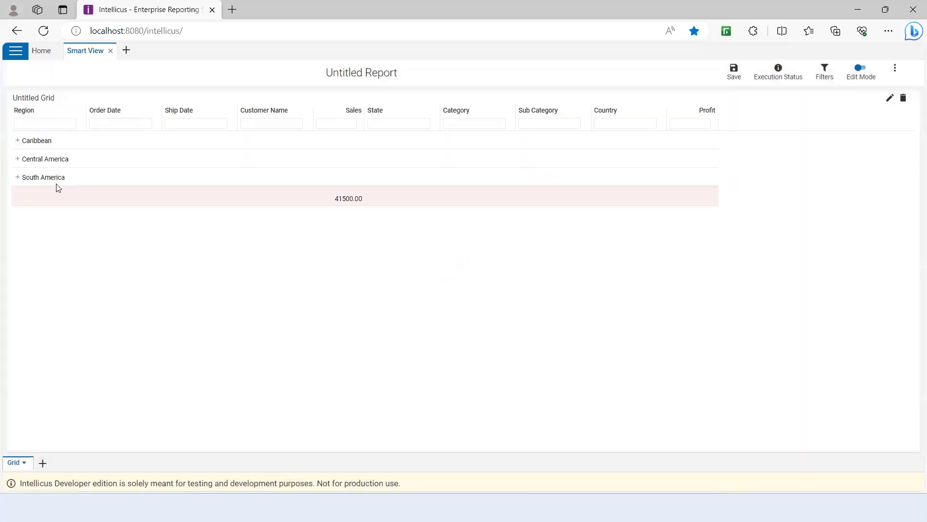
mouse_move(348, 197)
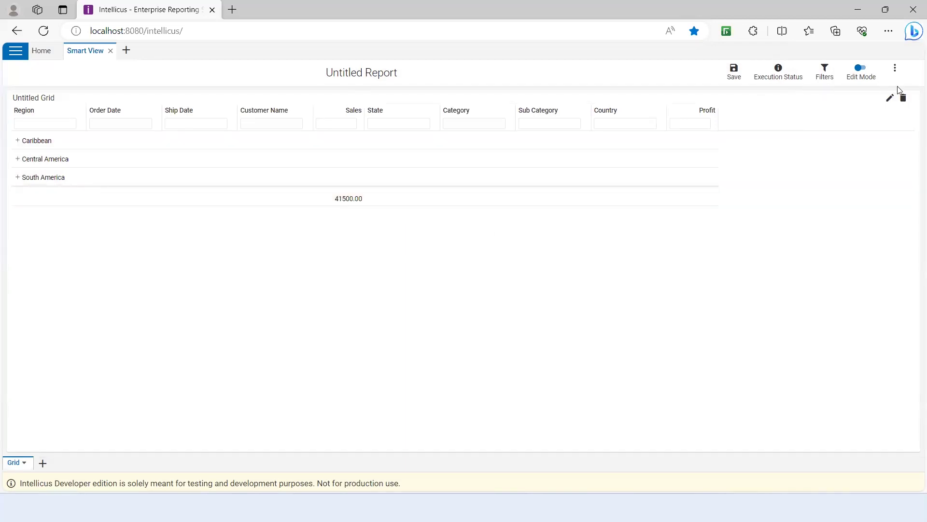
Set the Sales sum total's level to Group, render it as a Sparkline, and apply the grid settings.
left_click(891, 99)
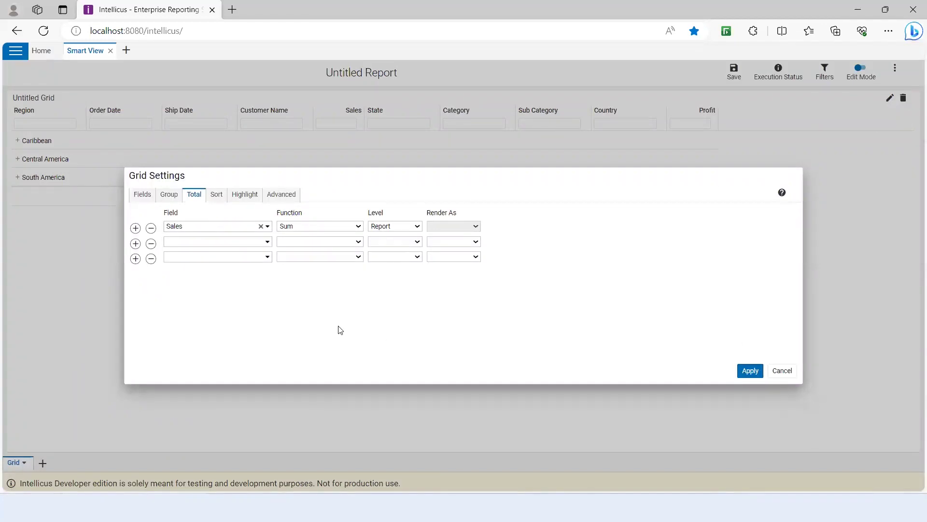
left_click(346, 227)
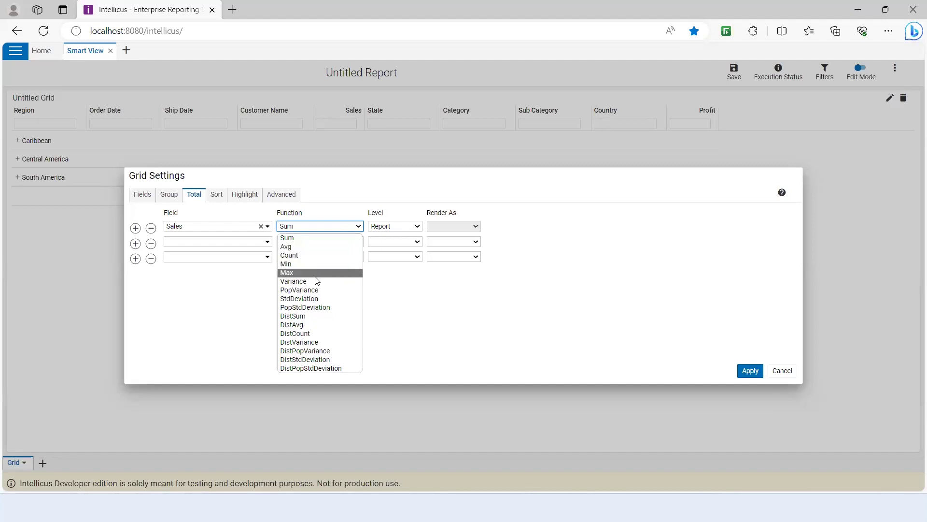
left_click(413, 326)
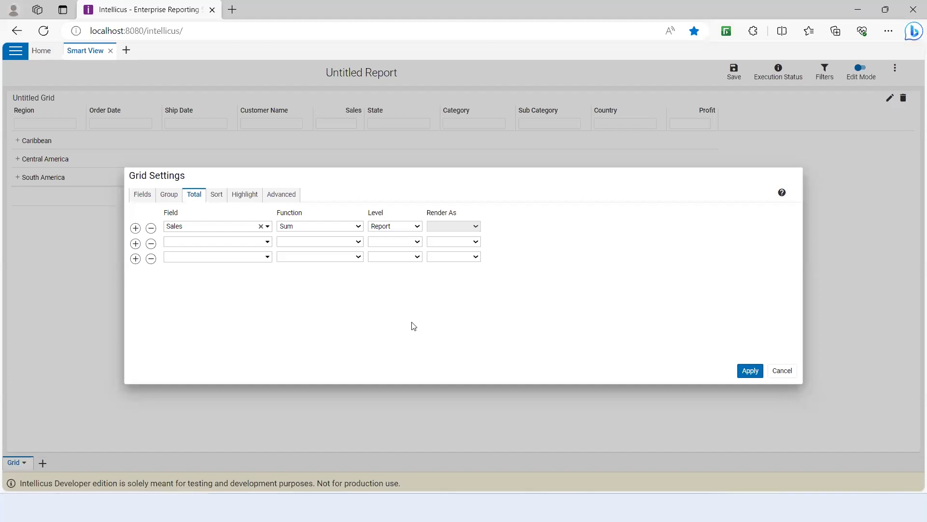
left_click(309, 225)
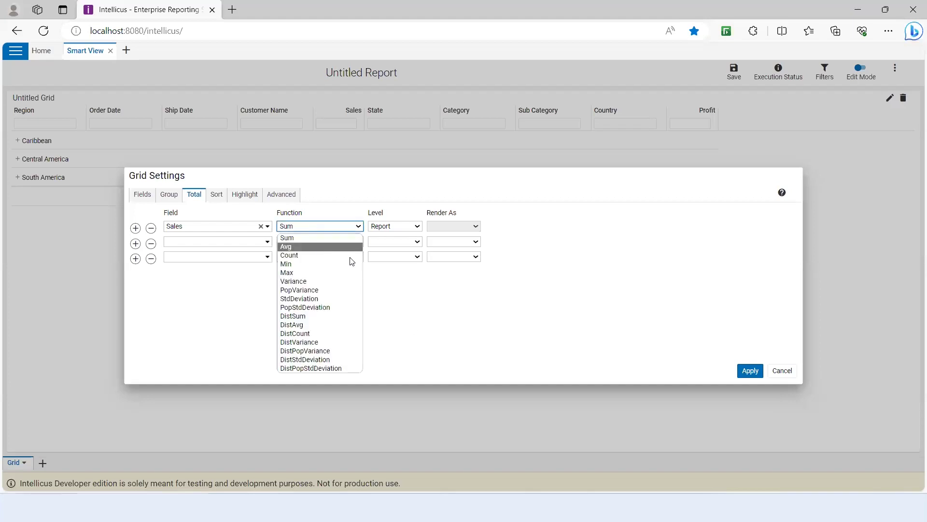
left_click(395, 226)
left_click(390, 264)
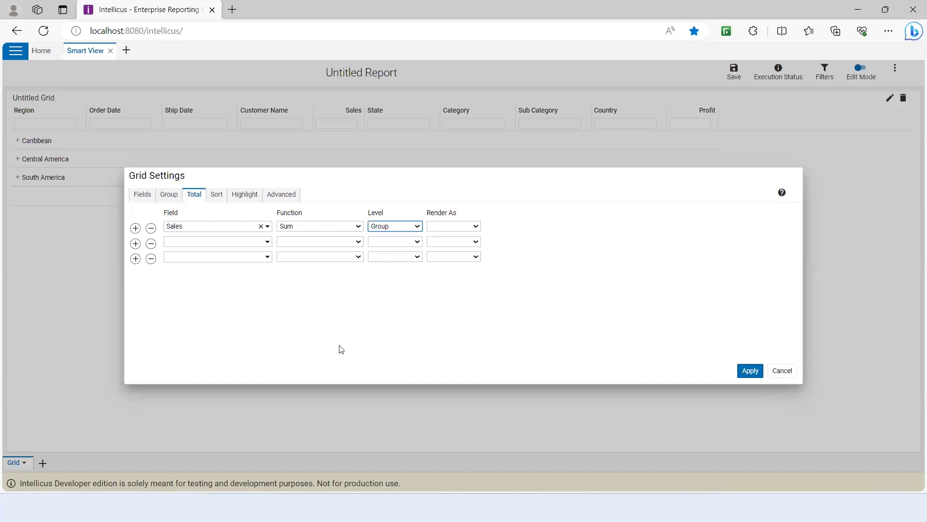
left_click(477, 228)
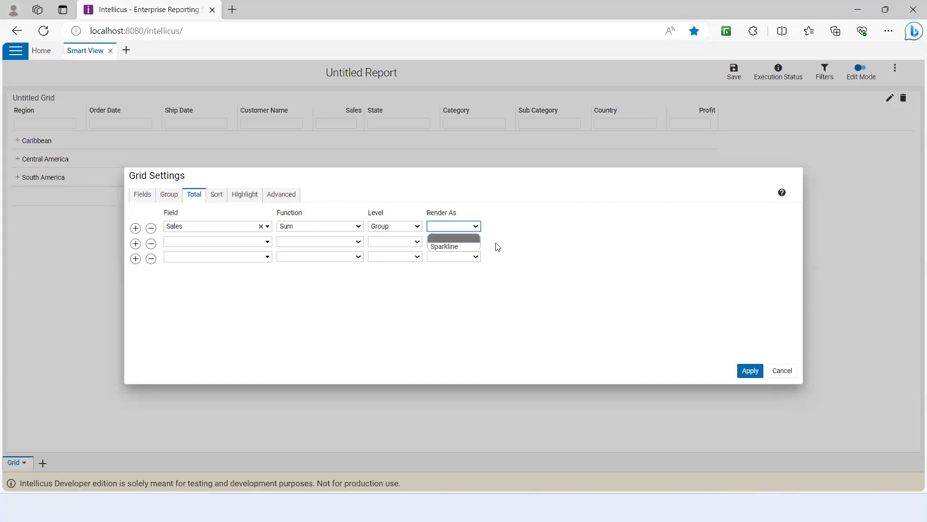
left_click(457, 247)
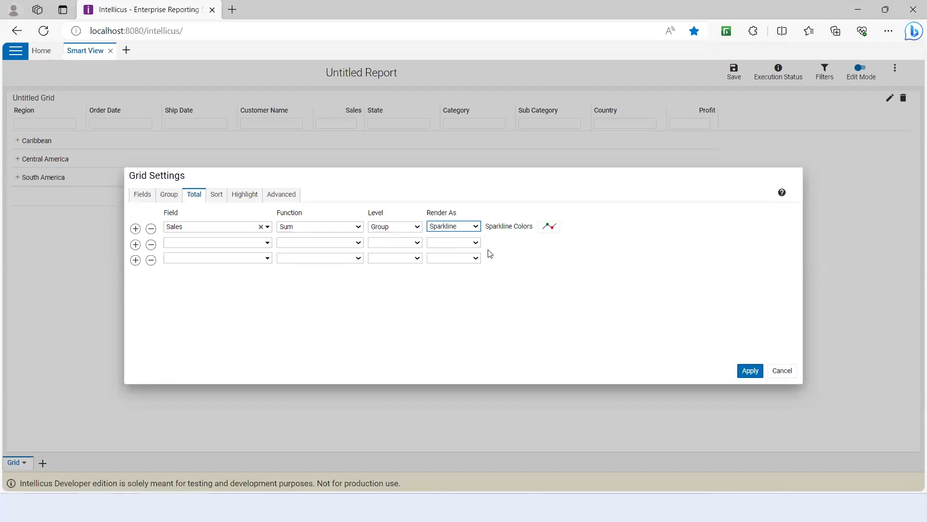
left_click(750, 372)
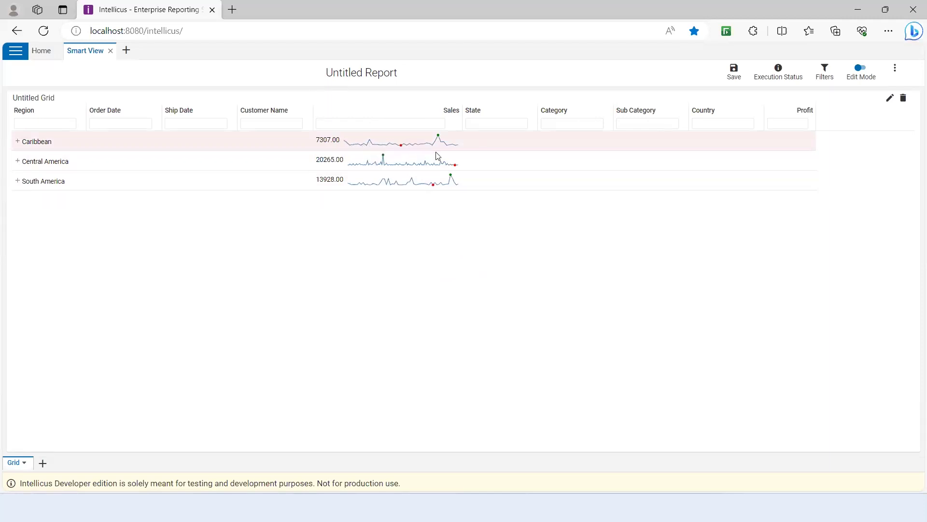
Expand the Caribbean group to compare its rows with the Sales sparkline, and collapse it again.
left_click(17, 142)
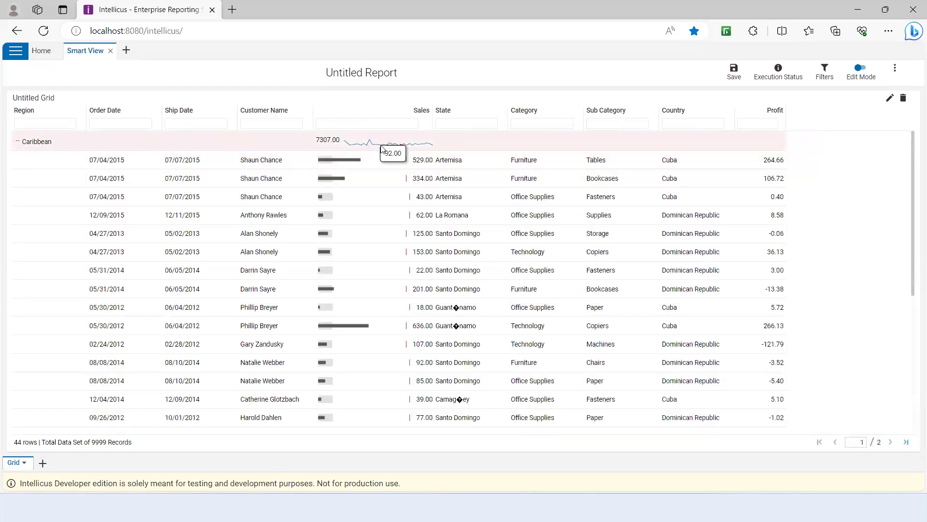
left_click(17, 141)
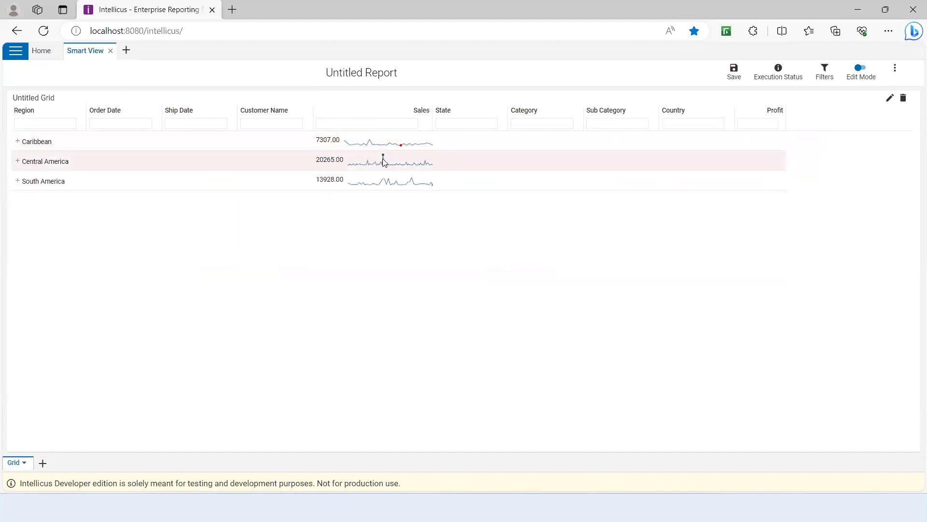
mouse_move(401, 147)
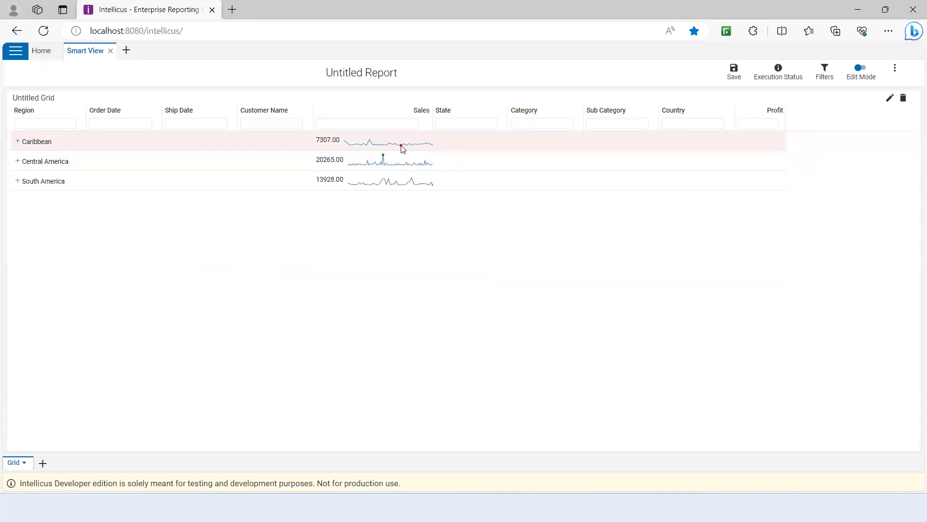
Trace the maximum and another point on Central America's Sales sparkline to their detail rows, and return to the group's start.
left_click(383, 157)
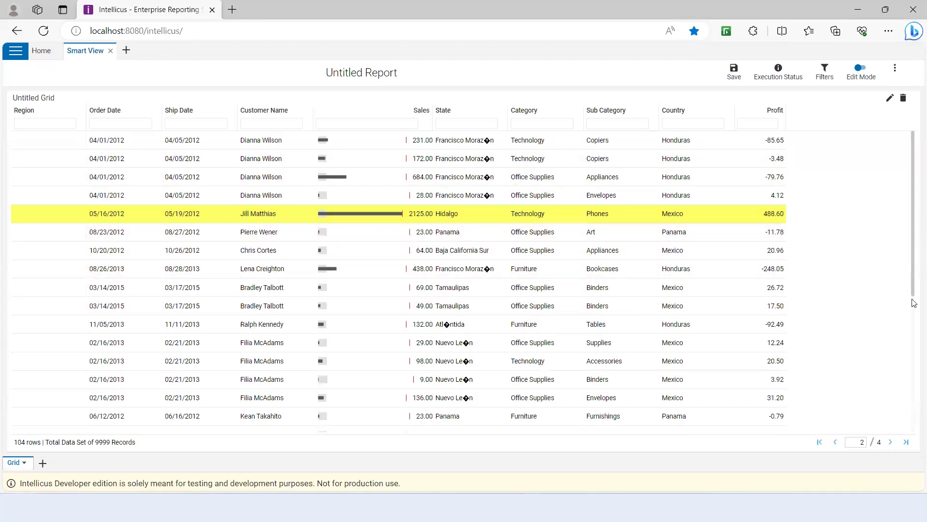
left_click(835, 442)
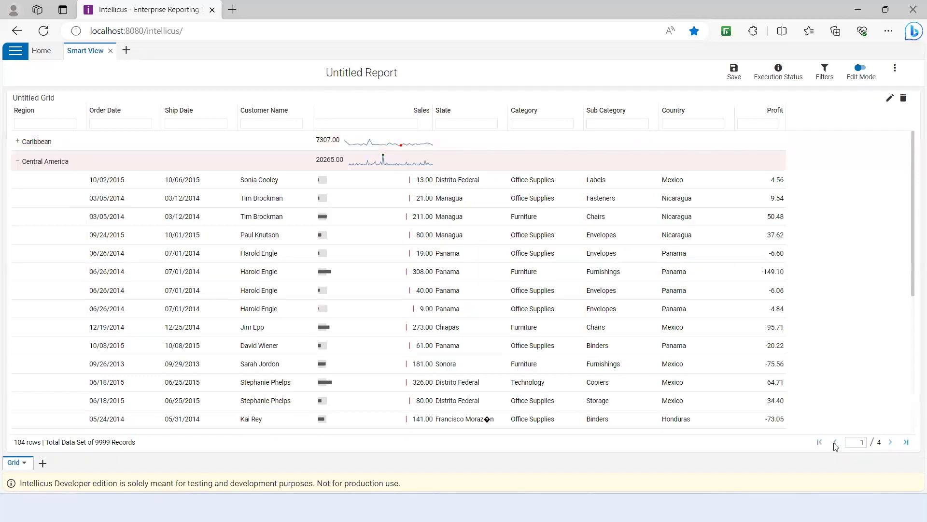
left_click(396, 151)
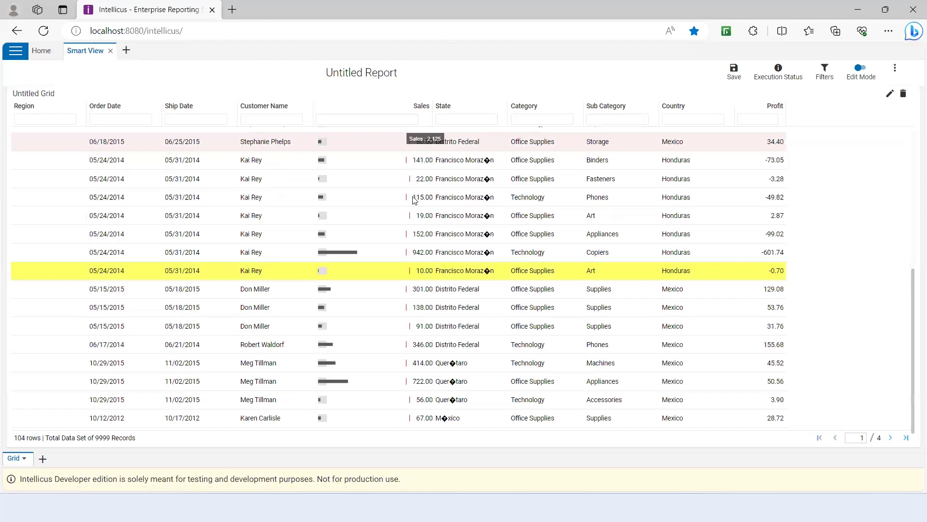
mouse_move(379, 272)
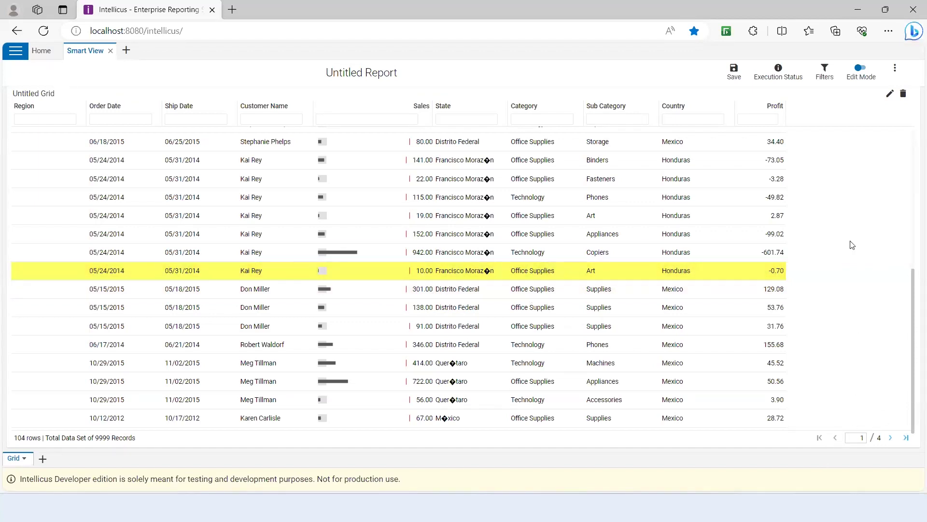
scroll(855, 230, "up", 5)
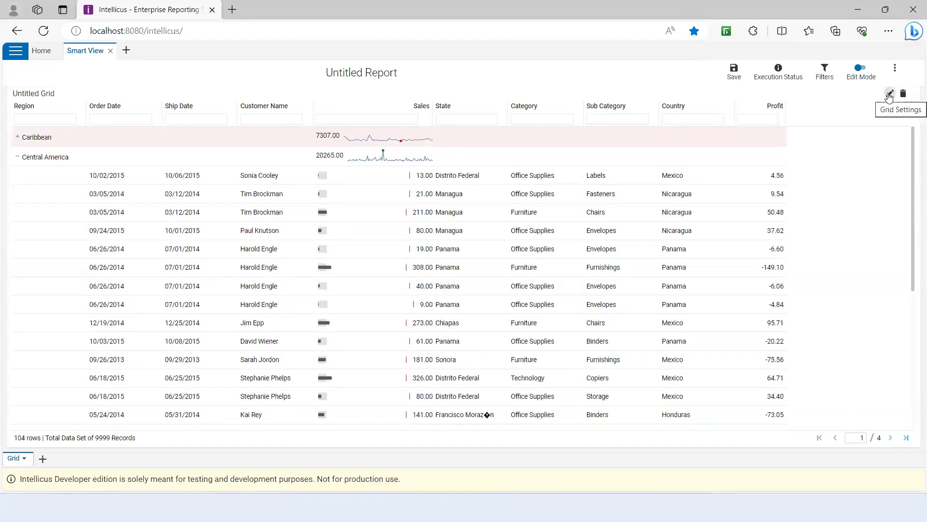
Change the line color of the Sales total's sparkline to orange and apply the grid settings.
left_click(890, 94)
left_click(547, 227)
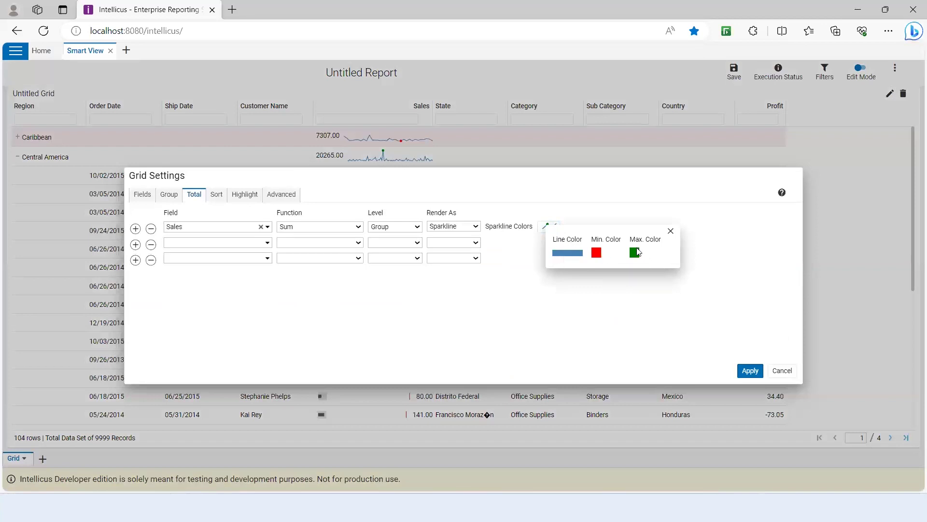
left_click(575, 255)
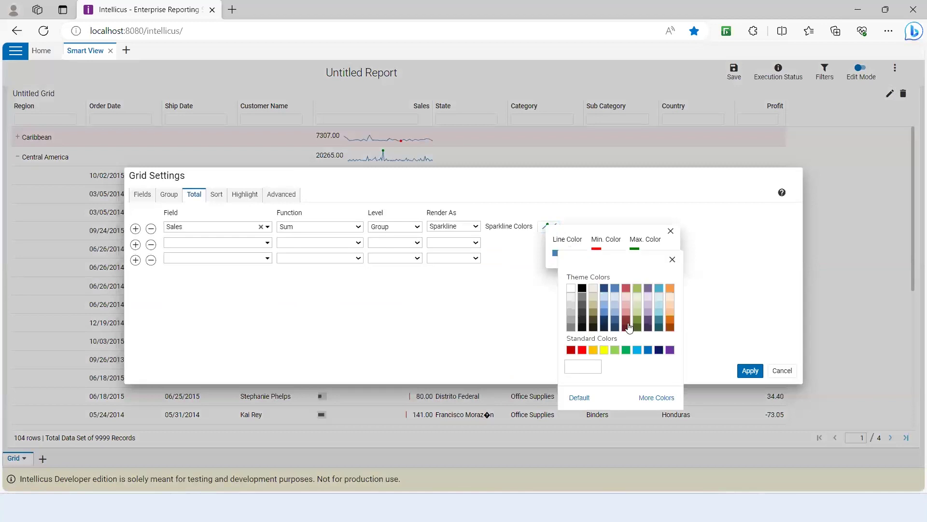
left_click(671, 294)
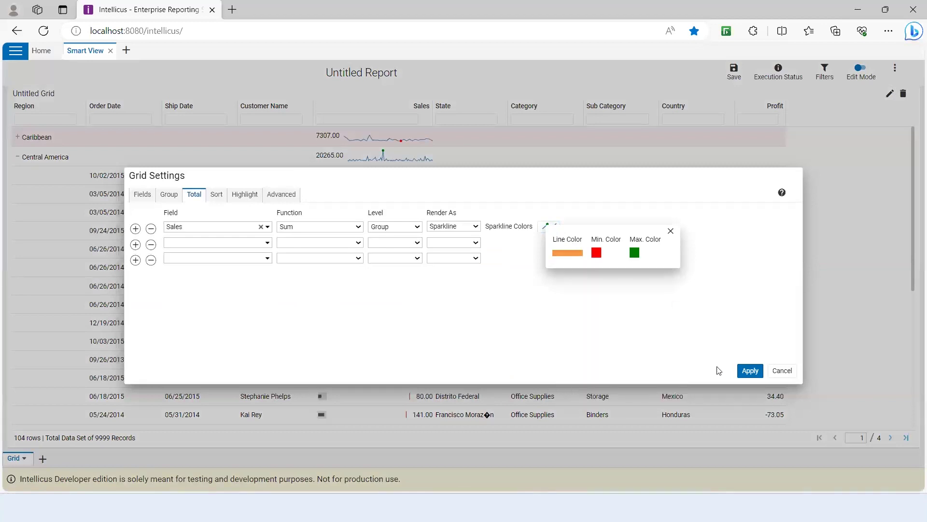
left_click(750, 371)
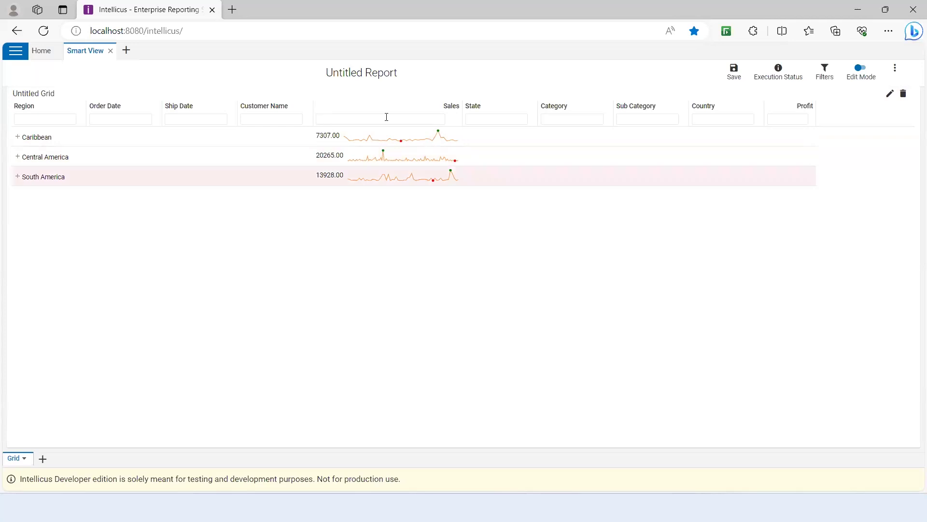
Open the saved Rpt_Chart_Sales_by_Year_and_Region report from the Report subfolder of the Webinar folder.
left_click(16, 51)
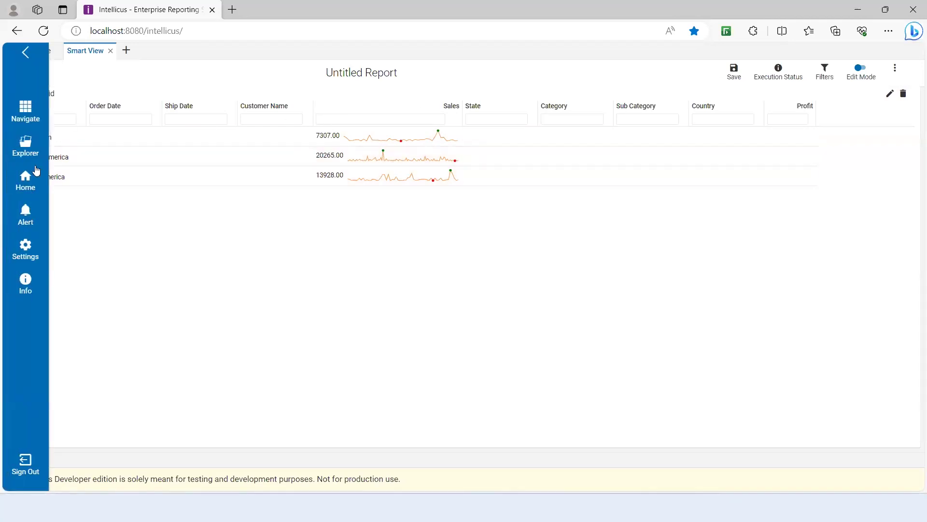
left_click(25, 145)
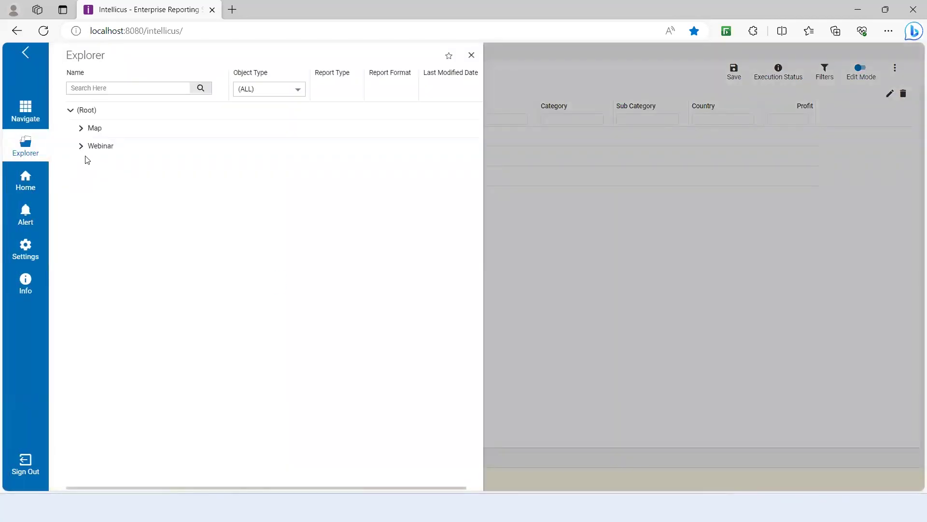
left_click(82, 146)
left_click(92, 181)
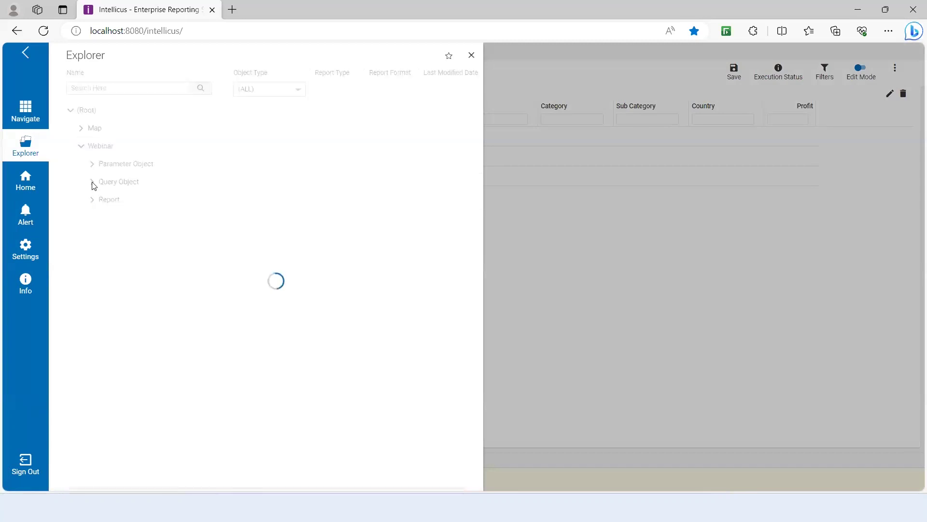
left_click(92, 182)
left_click(92, 200)
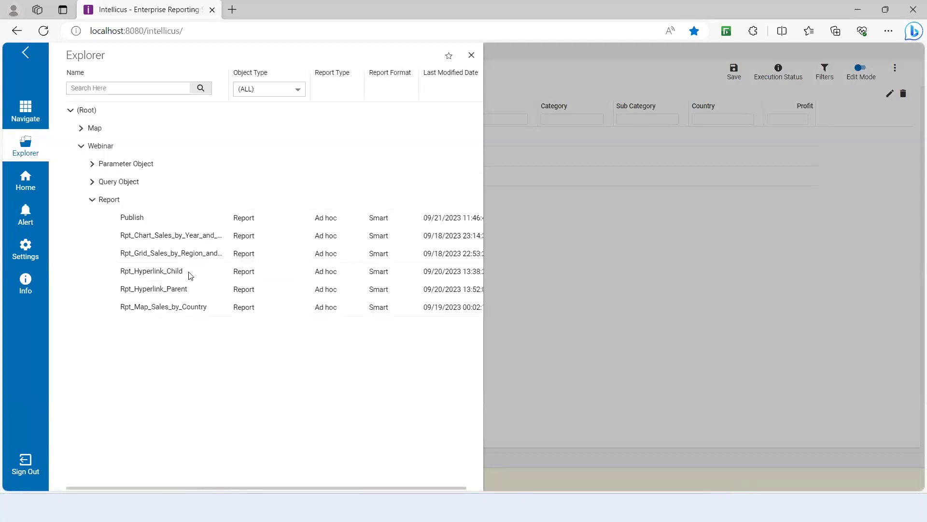
left_click(161, 237)
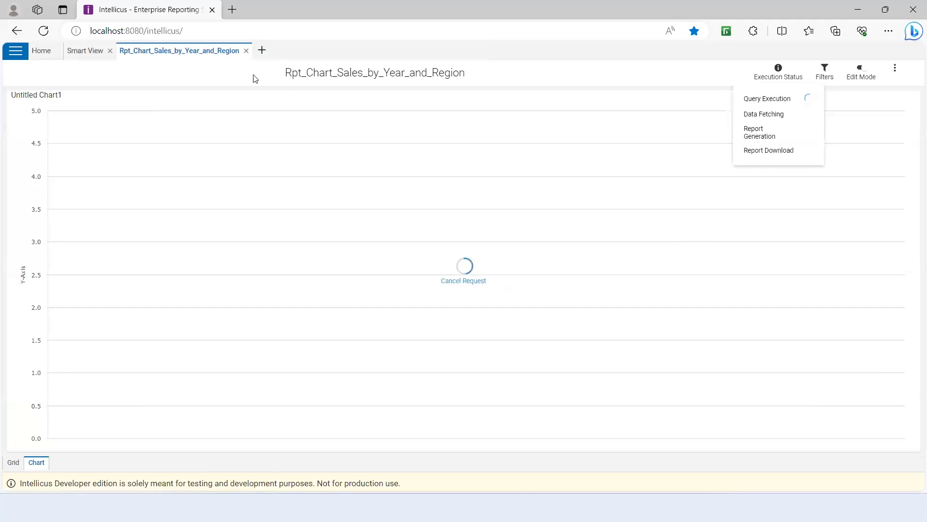
Close the chart report and open the saved Rpt_Grid_Sales_by_Region_and_Country report from the same folder instead.
left_click(245, 50)
left_click(10, 57)
left_click(25, 145)
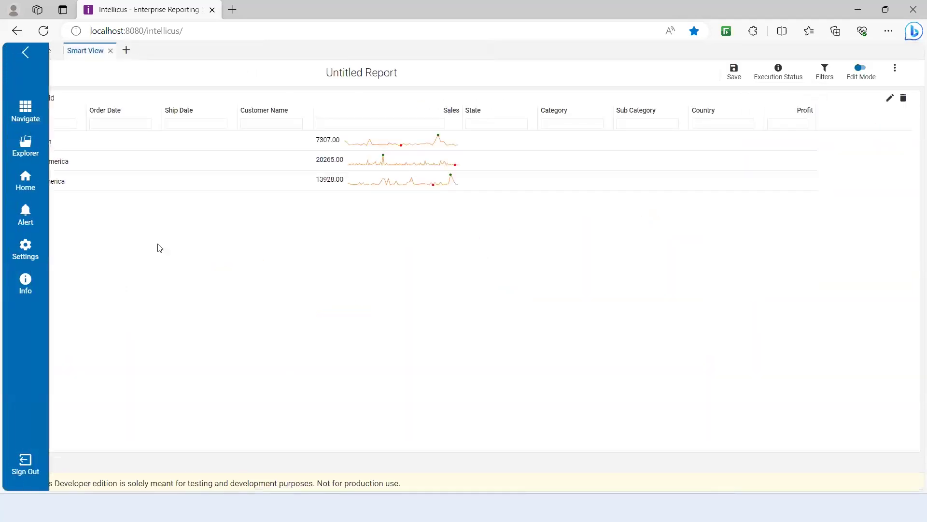
double_click(287, 264)
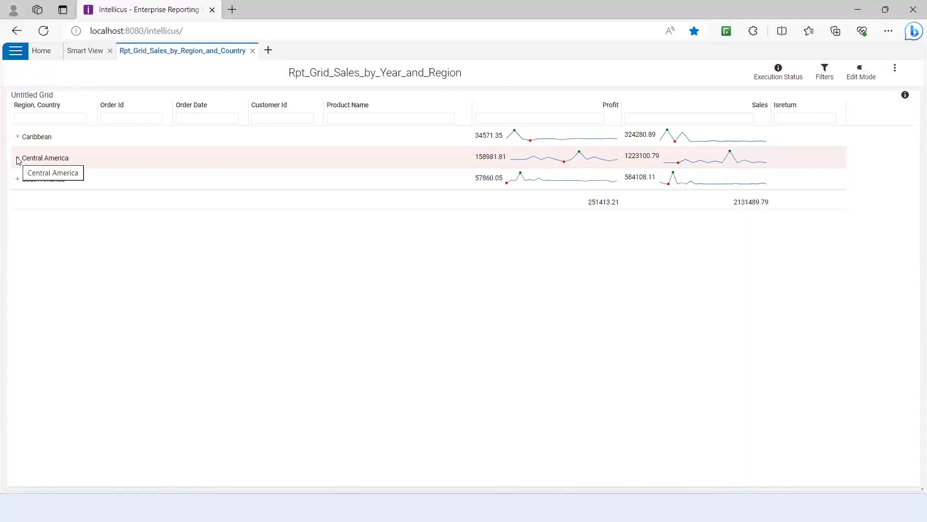
Inspect Central America's country sparklines with the Profit column widened and the Product Name column narrowed, and close the report.
left_click(17, 158)
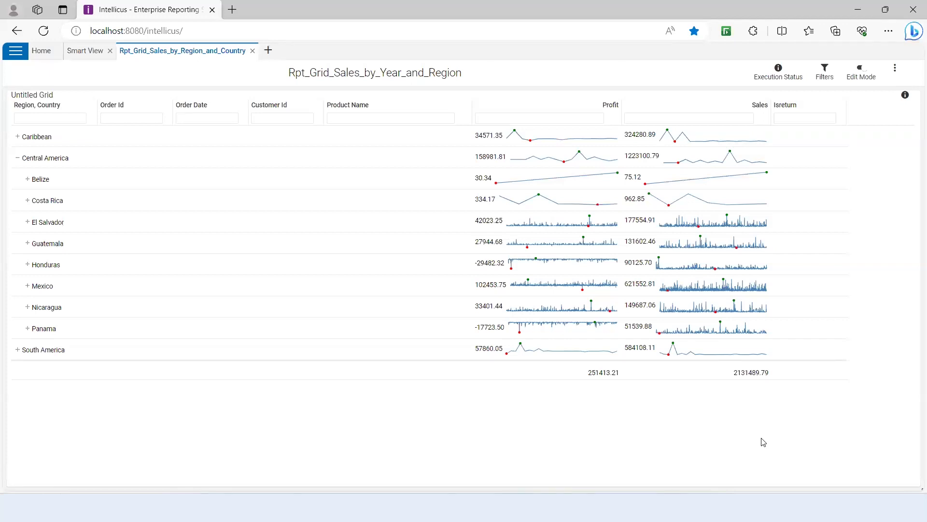
left_click_drag(623, 119, 629, 118)
left_click_drag(708, 121, 828, 137)
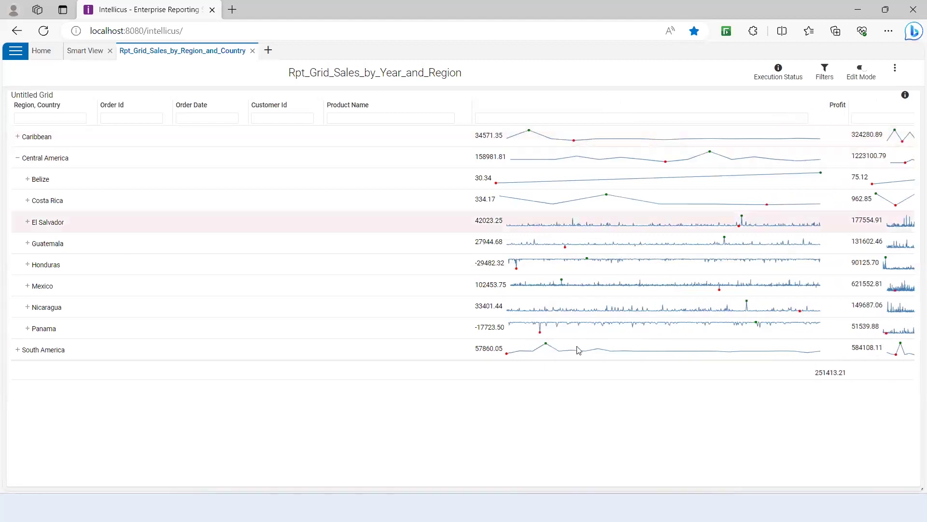
left_click_drag(471, 116, 391, 124)
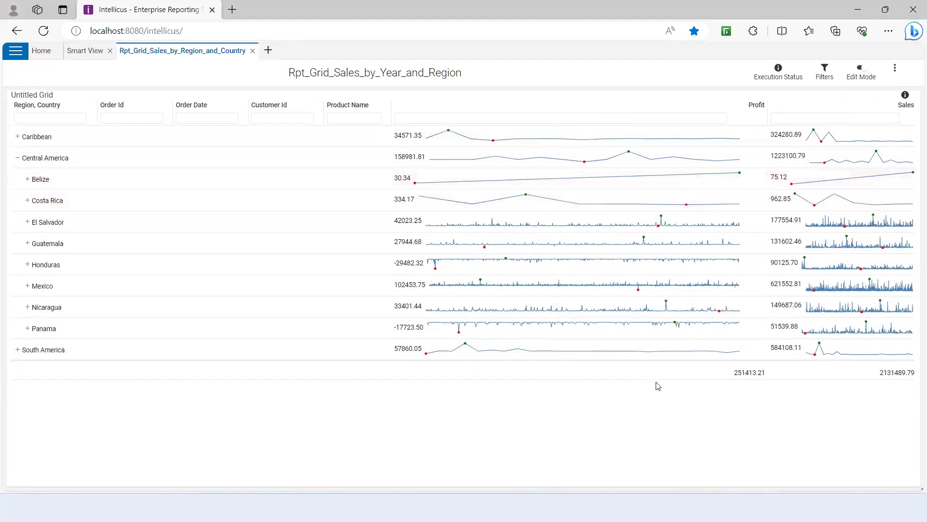
left_click(252, 51)
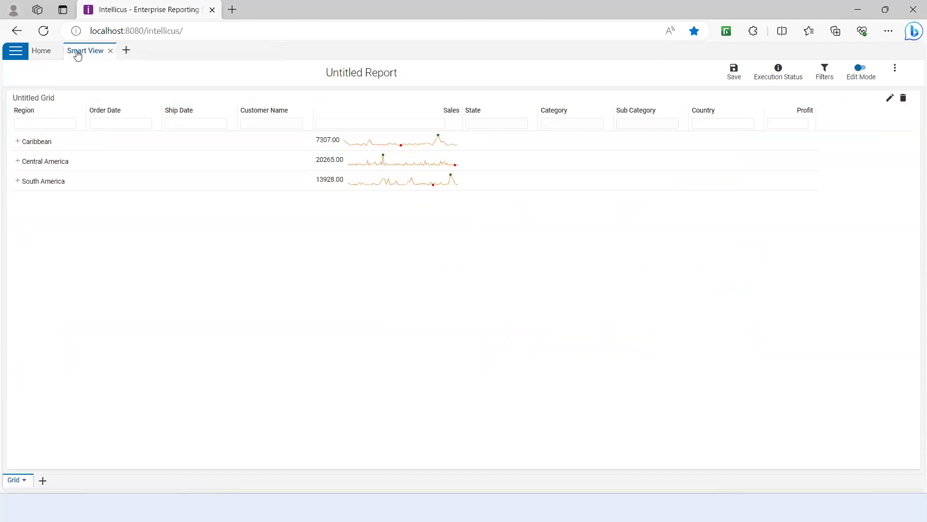
Sort the Smart View grid by Customer Name in Ascending order, apply the settings, and expand the Caribbean group.
left_click(890, 98)
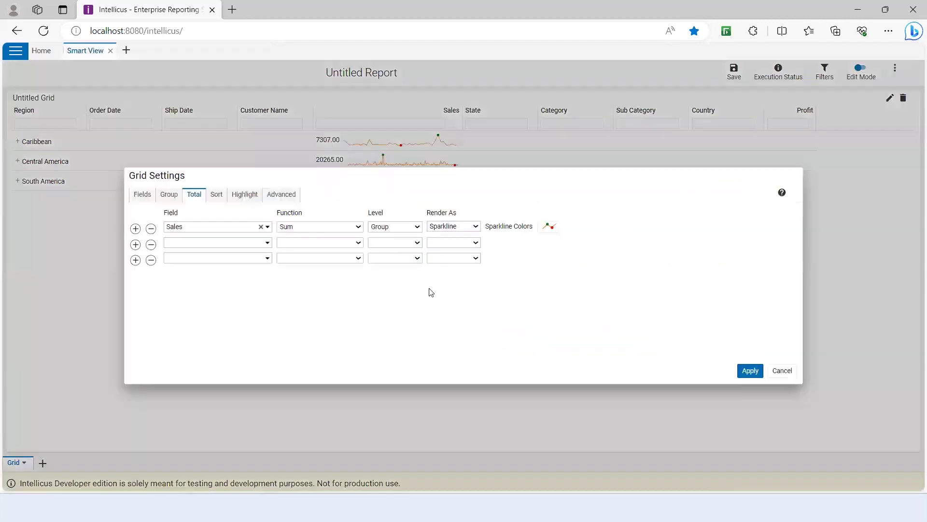
left_click(216, 195)
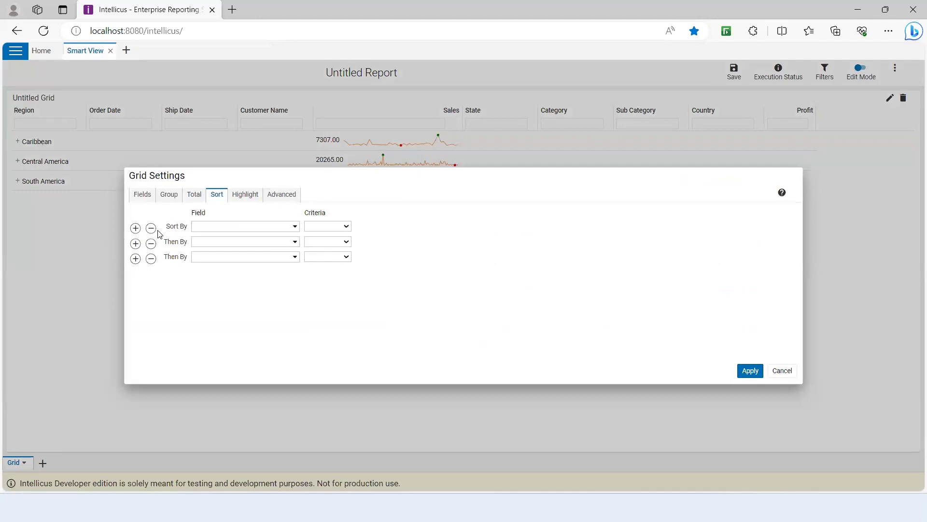
left_click(244, 227)
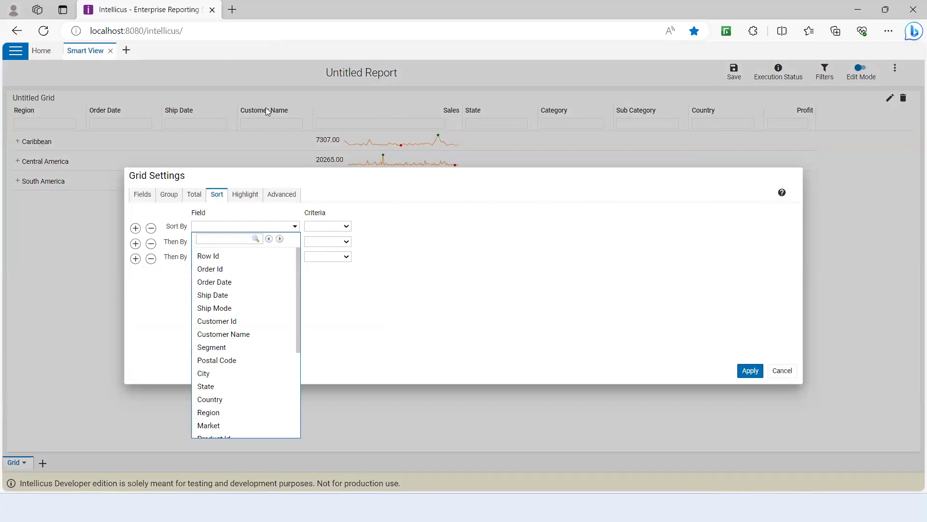
left_click(216, 334)
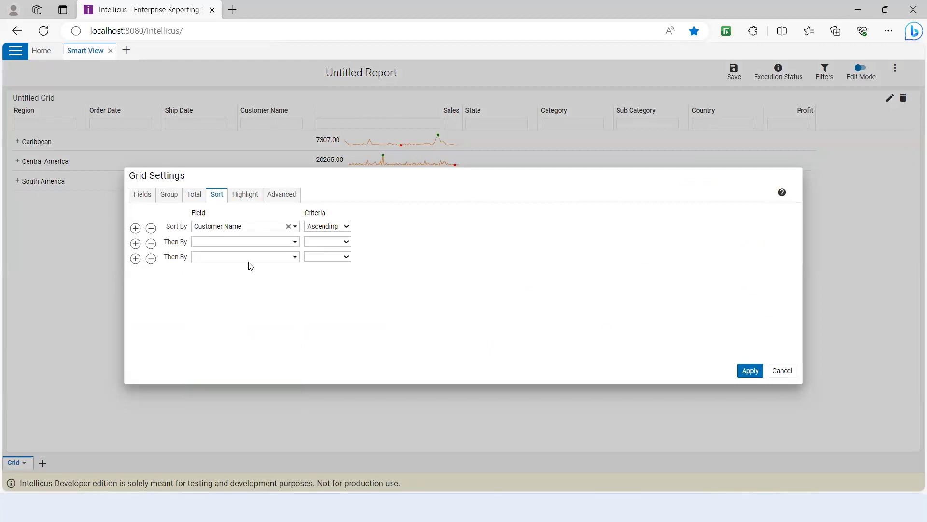
left_click(345, 227)
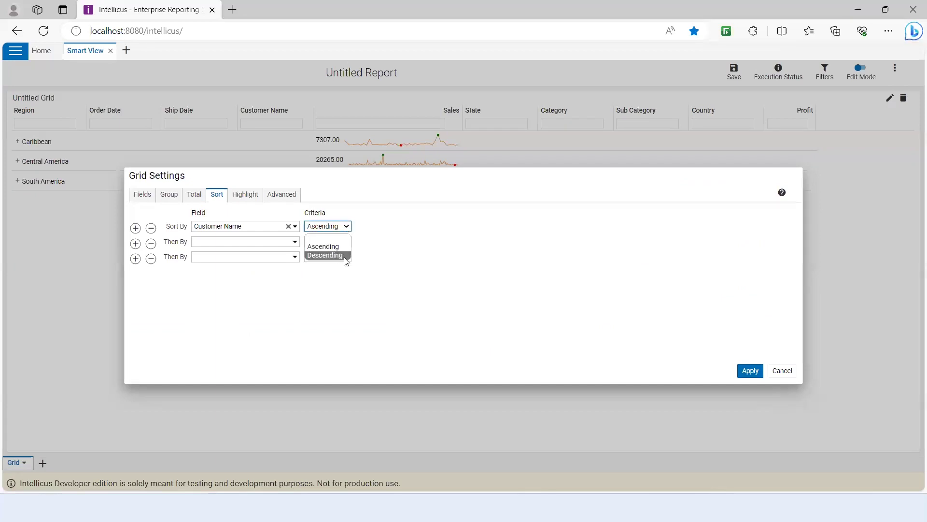
left_click(750, 371)
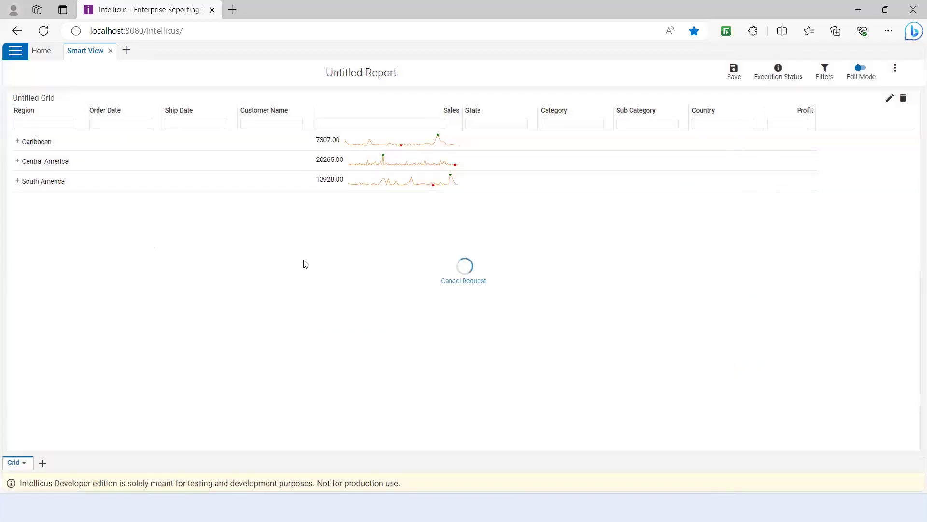
left_click(17, 141)
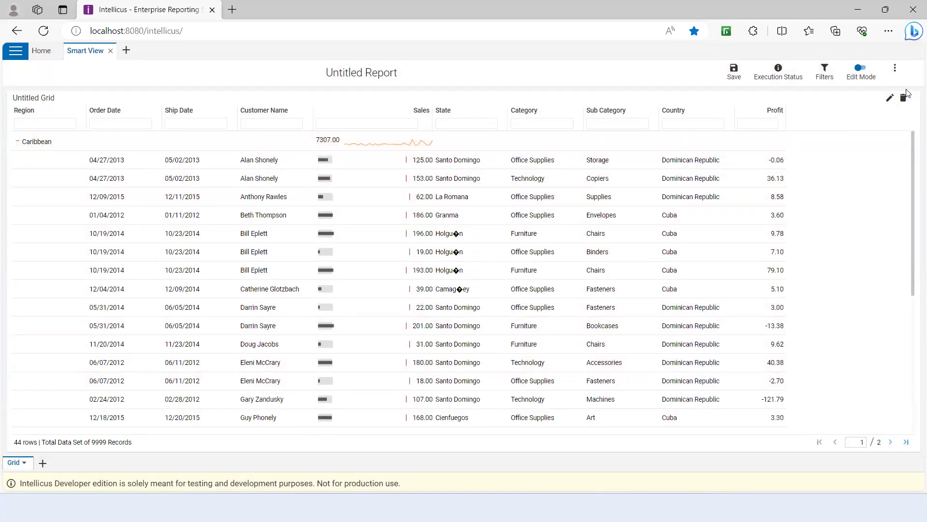
Start a highlight rule in the grid settings that highlights the Sales field using the Red style.
left_click(891, 99)
left_click(344, 226)
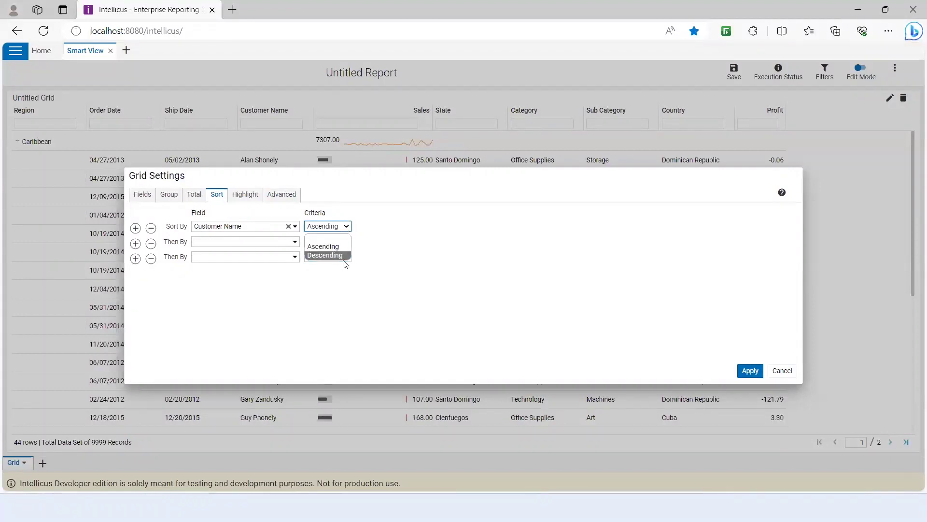
left_click(437, 247)
left_click(239, 255)
left_click(245, 194)
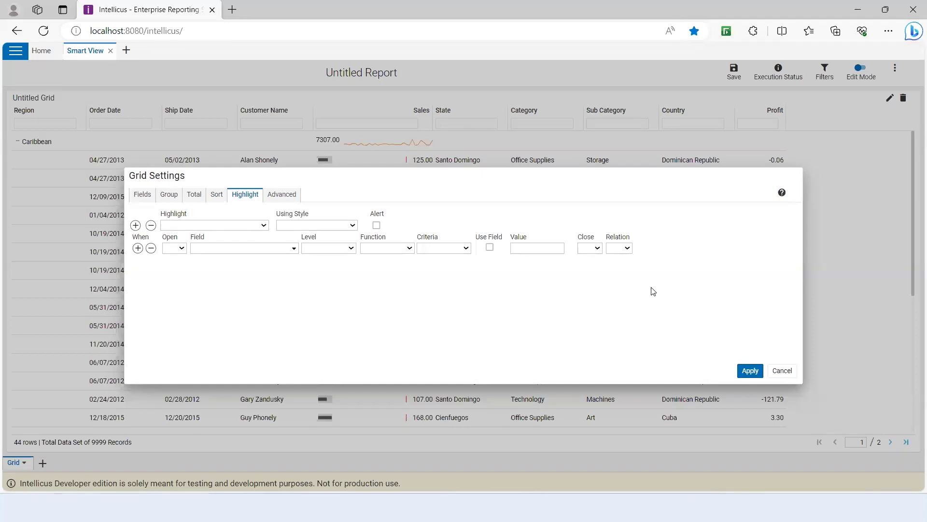
left_click(179, 226)
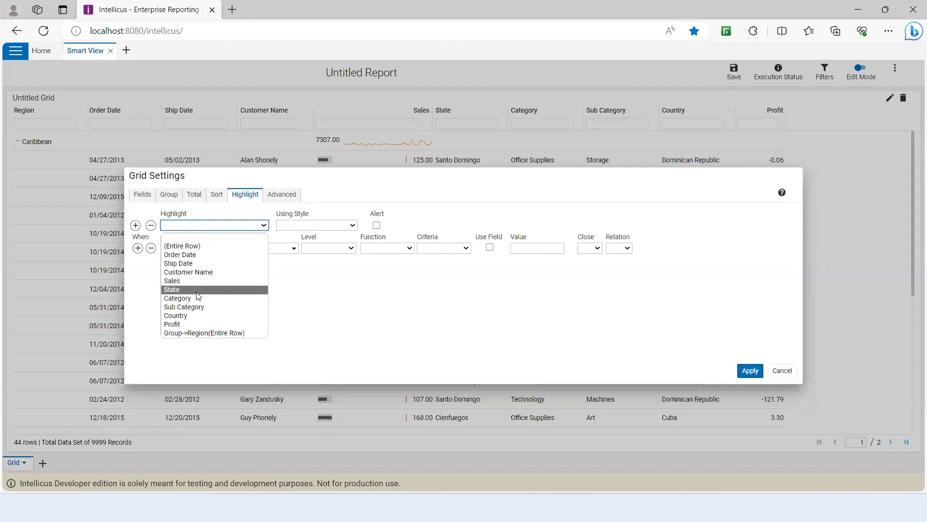
left_click(181, 281)
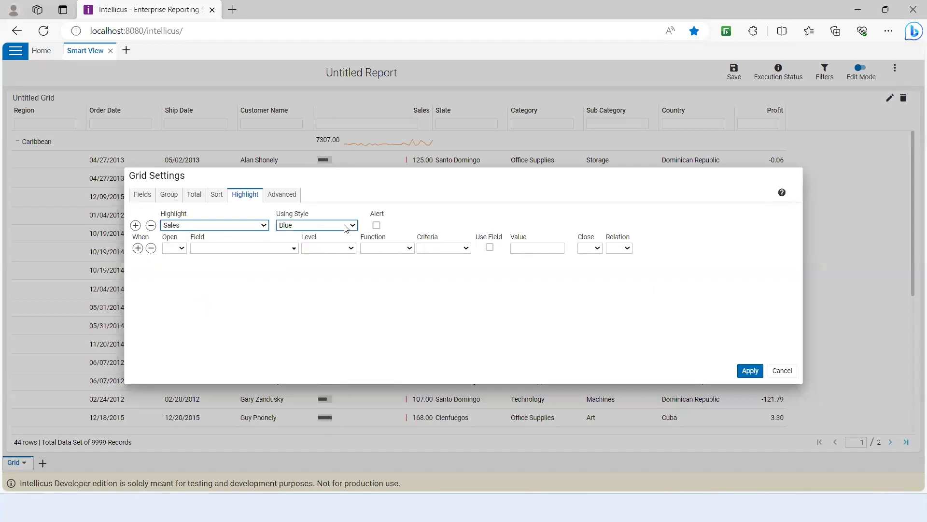
left_click(346, 226)
scroll(319, 314, "down", 3)
left_click(299, 317)
Set the highlight condition to Sales at Detail level Below 200, apply it, and expand the Central America group.
left_click(242, 248)
scroll(251, 338, "down", 2)
left_click(222, 429)
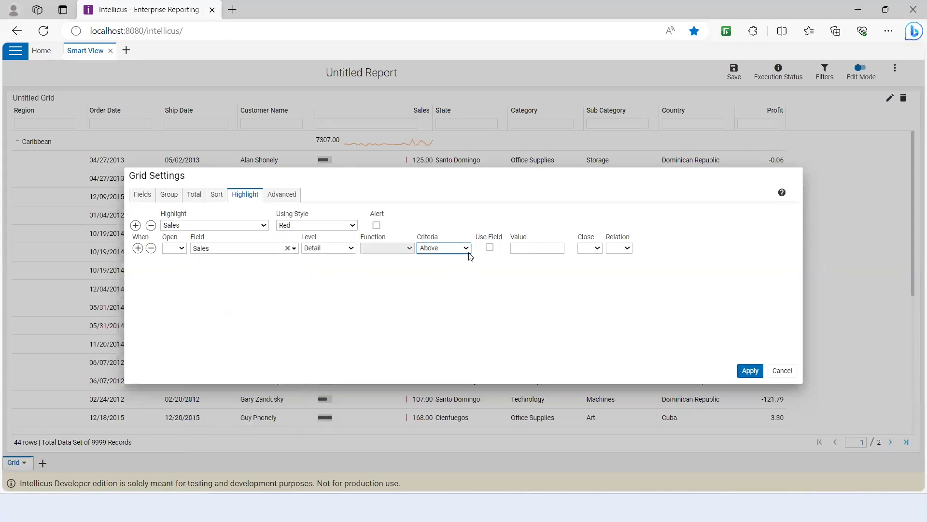
left_click(466, 248)
left_click(437, 269)
left_click(522, 248)
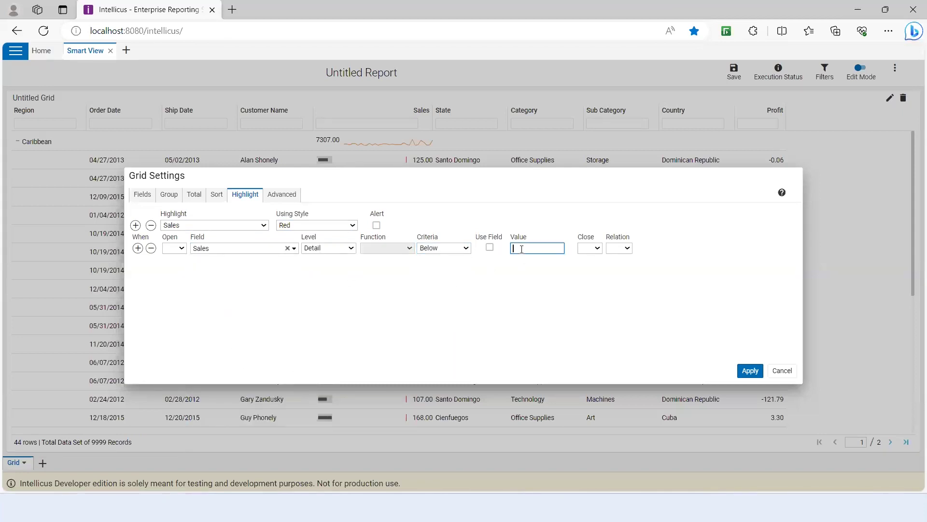
type("200")
left_click(744, 372)
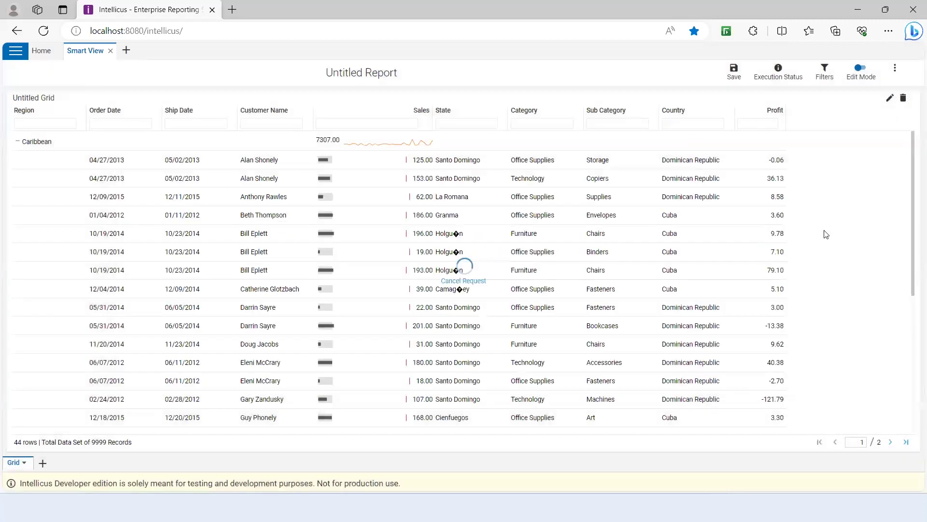
left_click(17, 161)
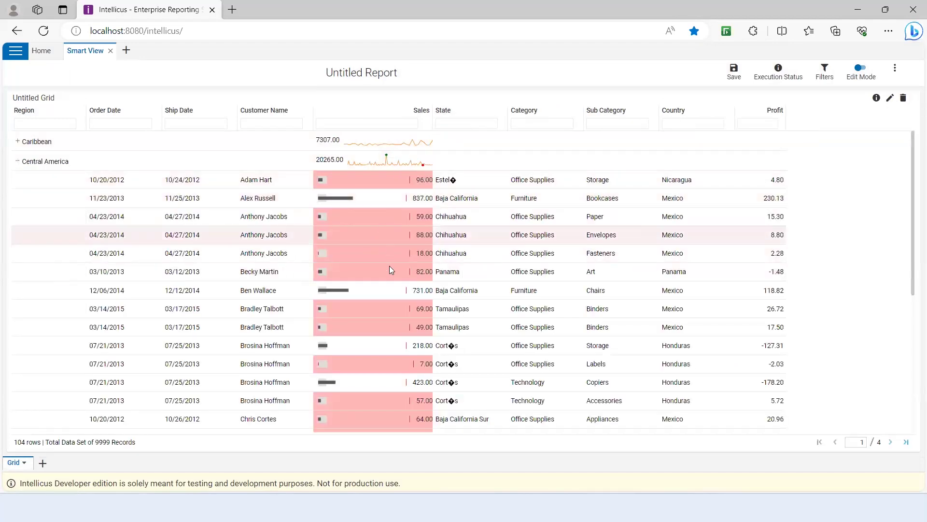
mouse_move(372, 277)
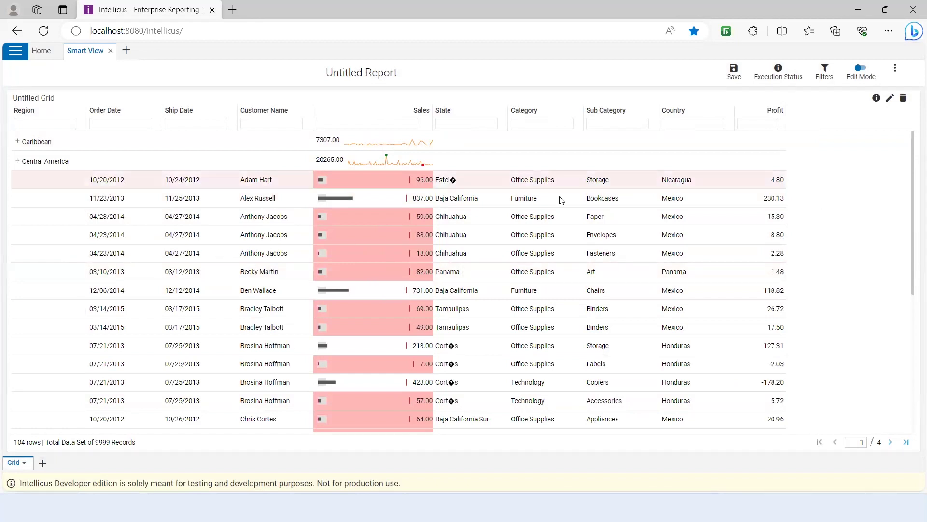
Change the highlight rule's target to (Entire Row), apply the settings, and expand the Central America group.
left_click(891, 98)
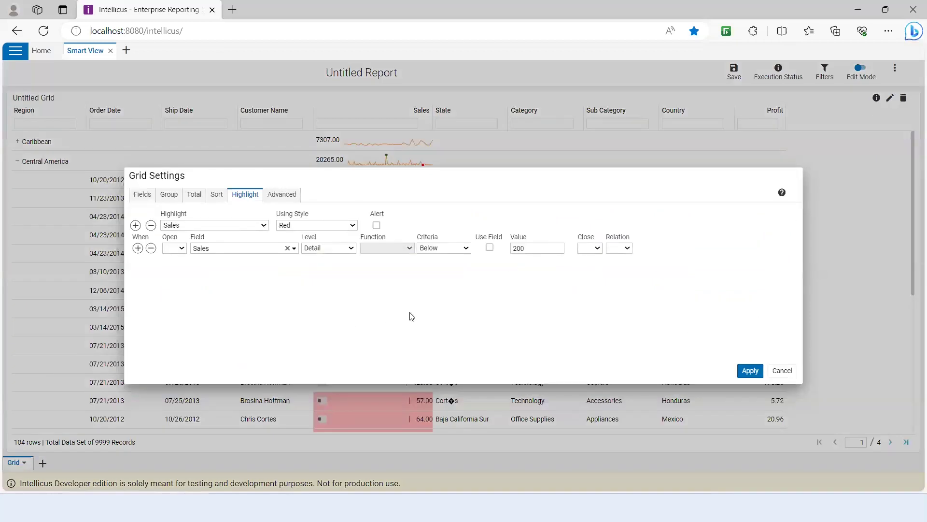
left_click(264, 226)
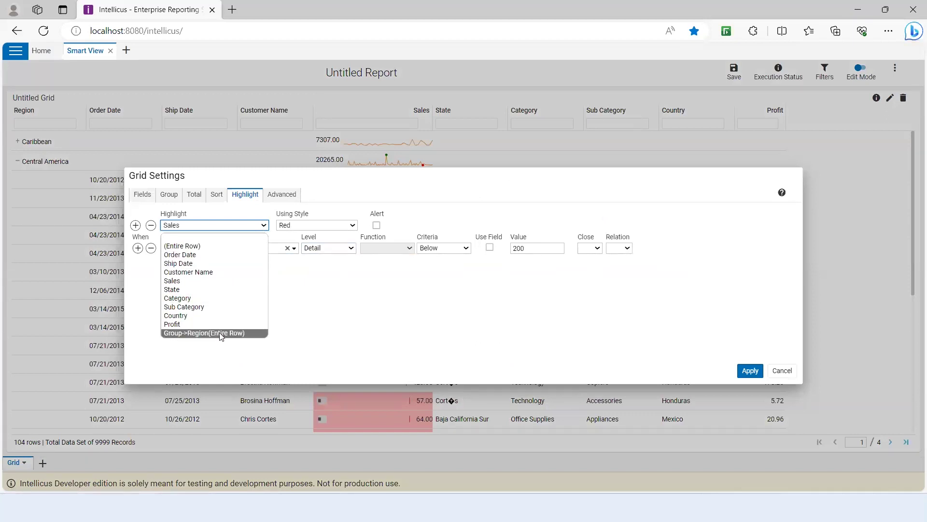
left_click(337, 301)
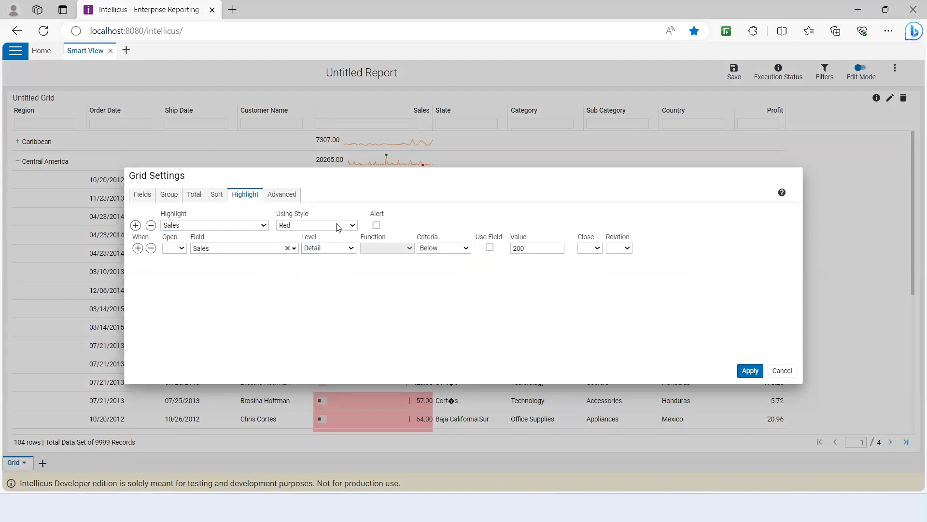
left_click(181, 227)
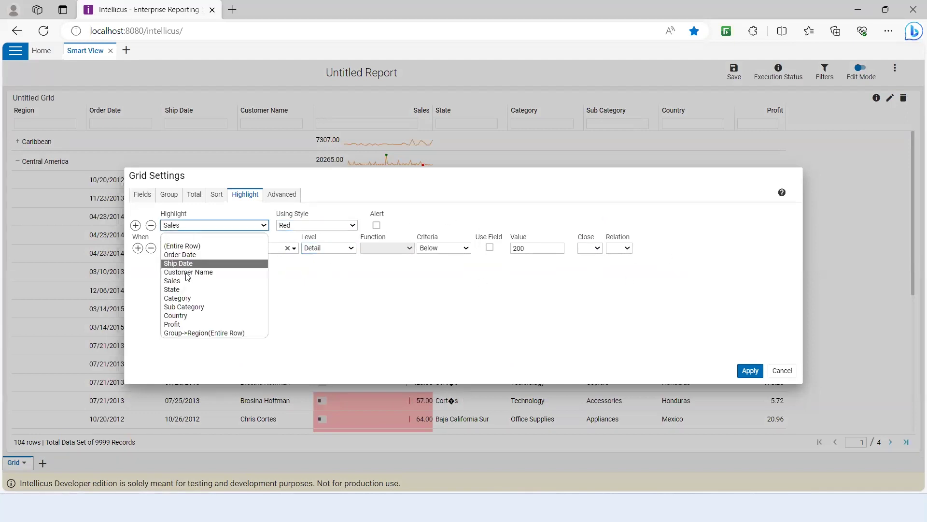
left_click(188, 248)
left_click(751, 371)
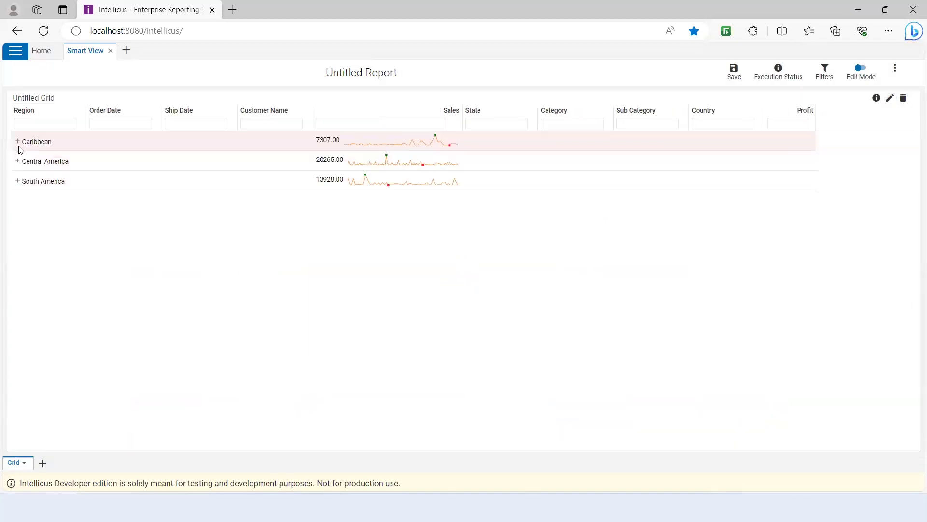
left_click(18, 161)
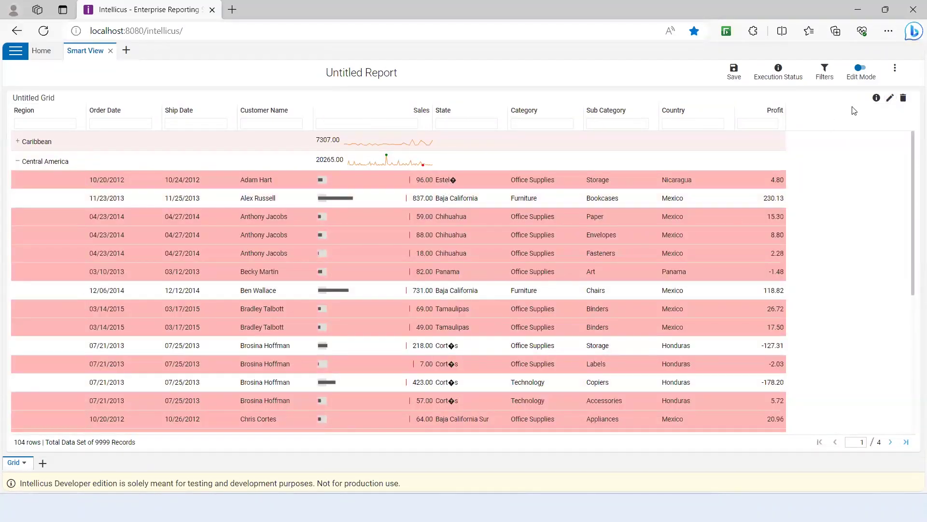
Change the highlight rule's style to Green Right Top Arrow in the grid settings.
left_click(890, 97)
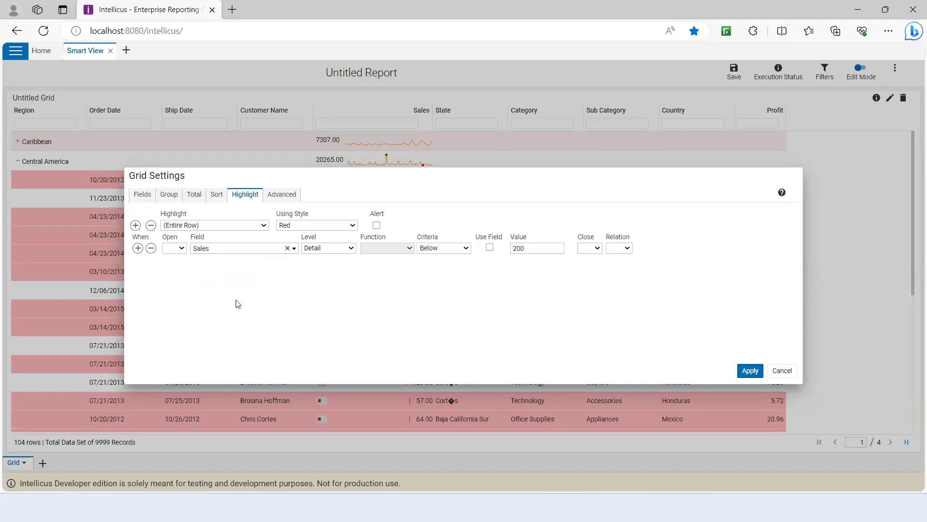
left_click(309, 226)
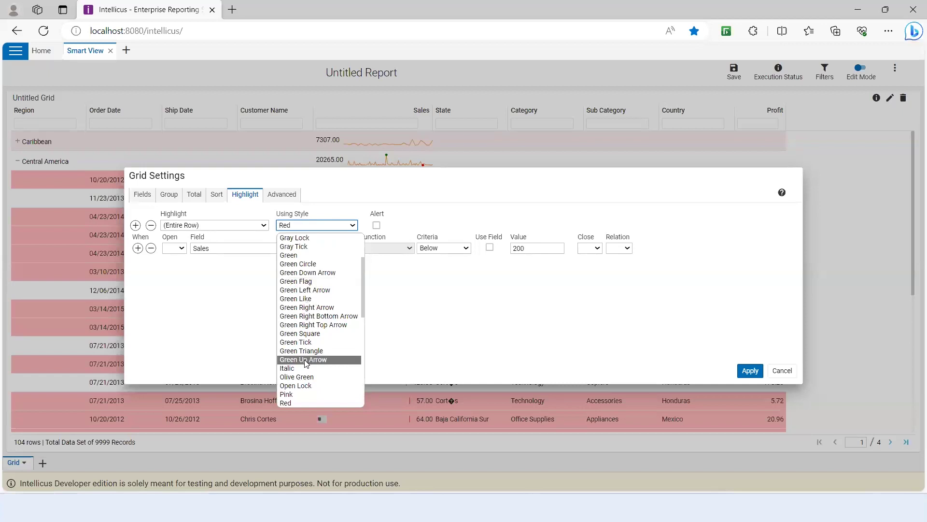
left_click(366, 300)
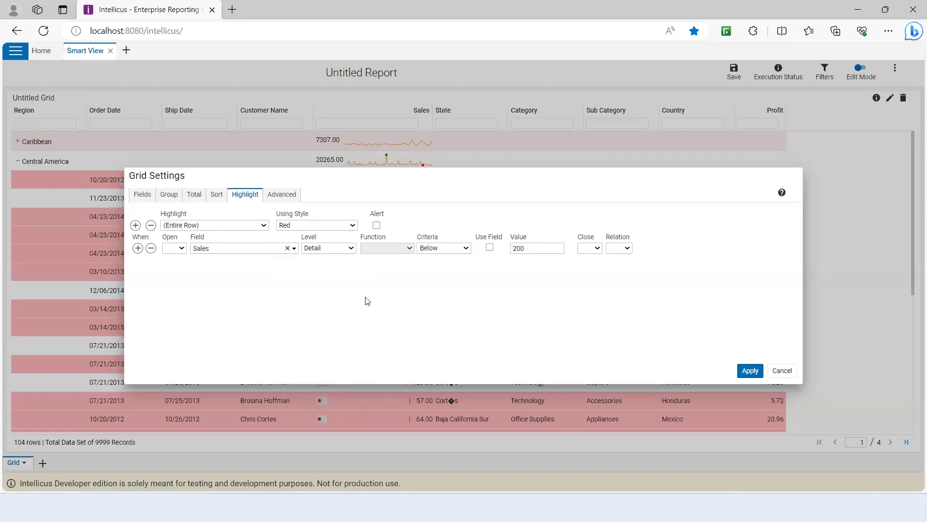
left_click(318, 228)
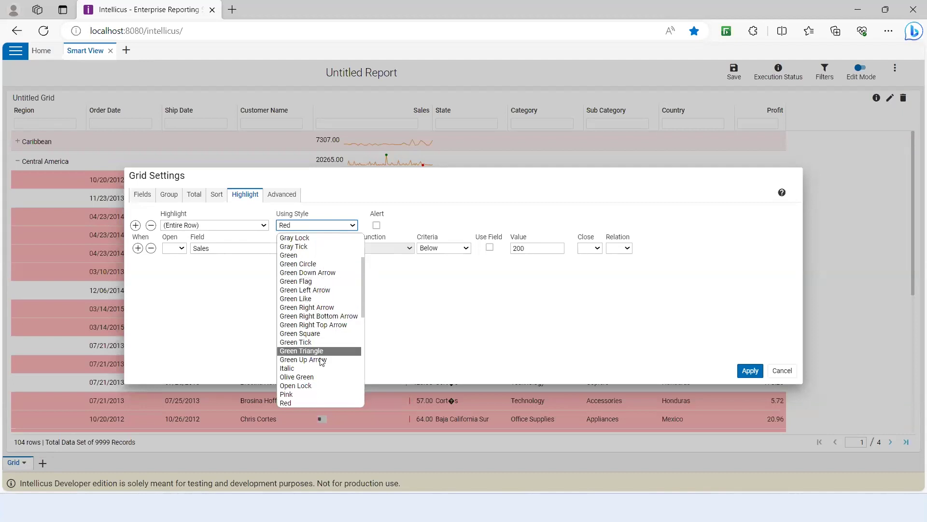
left_click(324, 328)
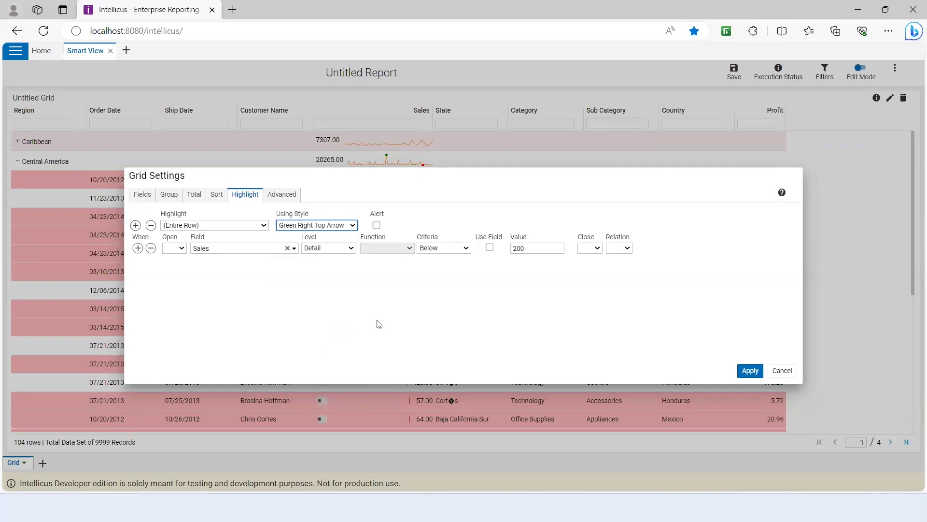
Set the highlight rule's Sales condition to Above 300.
left_click(450, 249)
left_click(443, 274)
left_click(534, 252)
double_click(535, 252)
type("500")
key("BackSpace")
key("BackSpace")
key("BackSpace")
type("300")
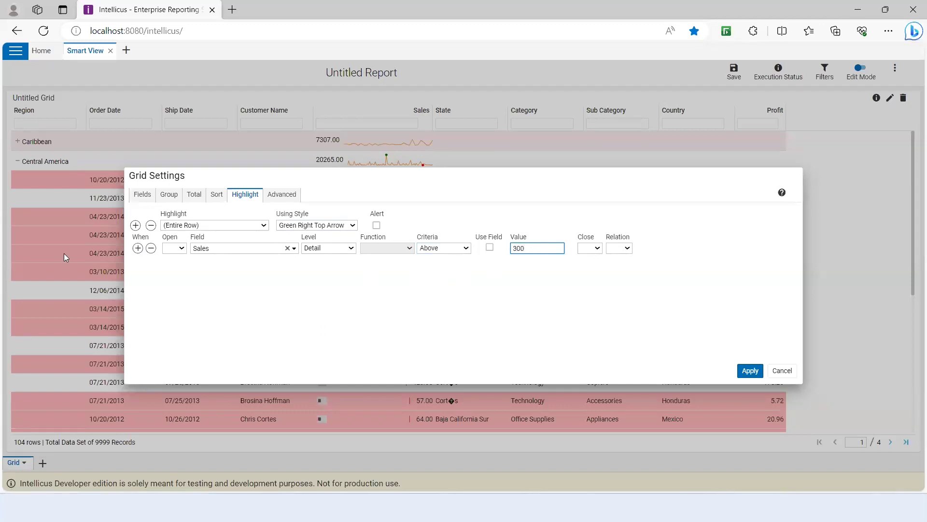
Add a second highlight rule and change the first rule's highlight target to Sales.
left_click(135, 225)
left_click(220, 271)
left_click(217, 282)
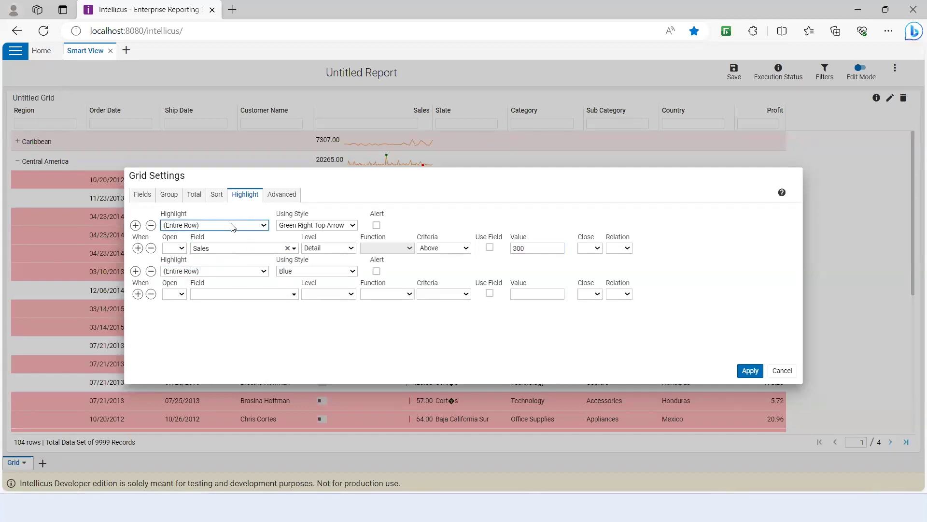
left_click(235, 223)
left_click(208, 278)
Set the second highlight rule to highlight State using the Red Right Bottom Arrow style.
left_click(207, 273)
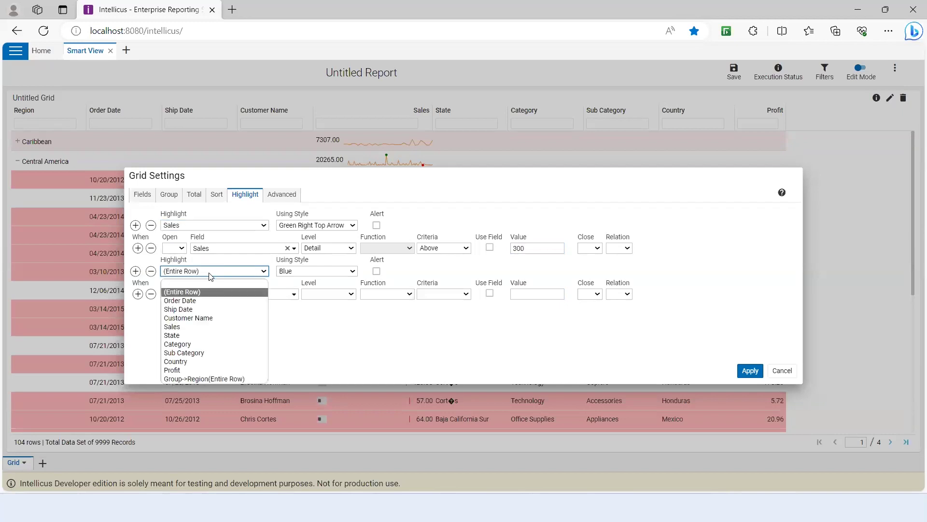
left_click(202, 333)
left_click(317, 270)
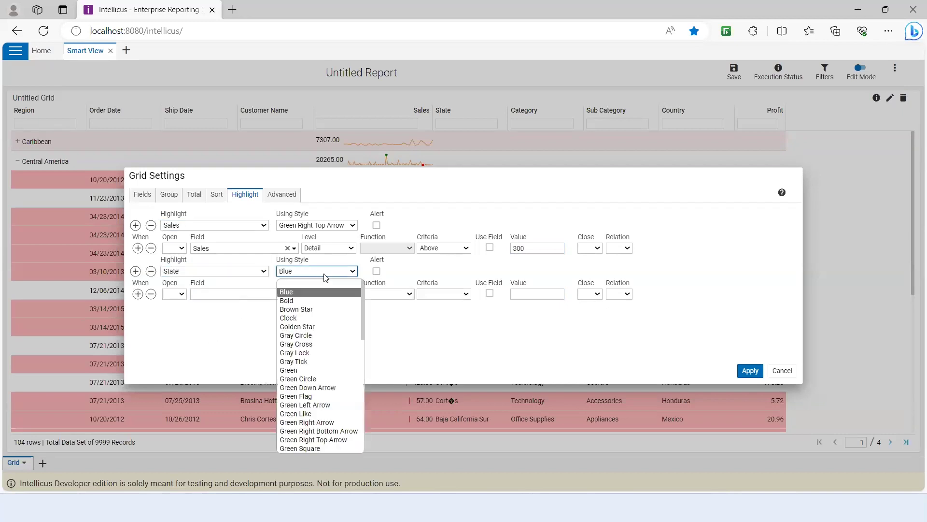
scroll(334, 366, "down", 5)
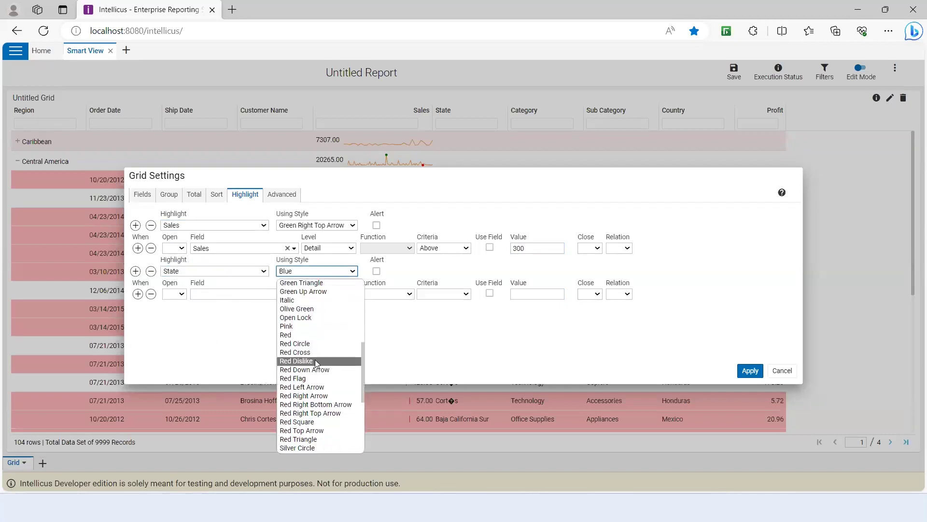
left_click(311, 405)
Set the second highlight rule's condition to Sales at Detail level Below 300.
left_click(204, 293)
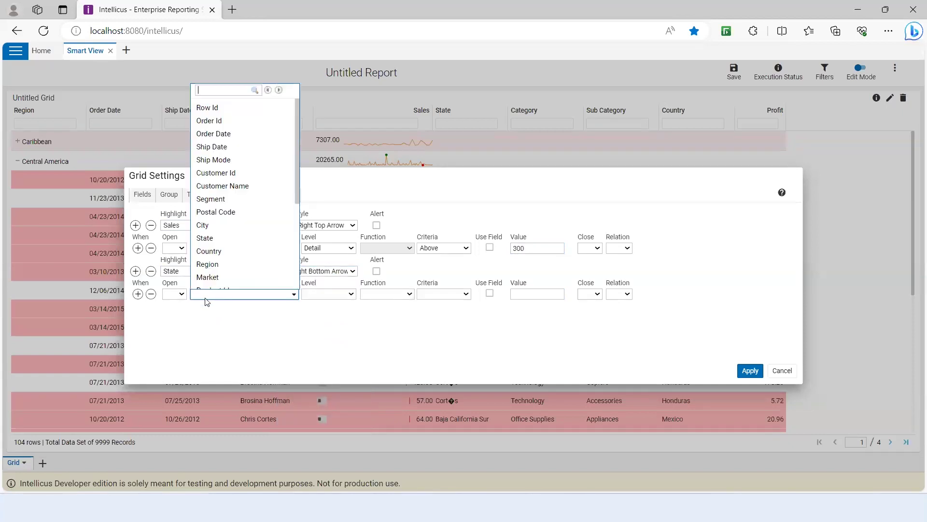
scroll(227, 268, "down", 3)
left_click(220, 257)
left_click(443, 293)
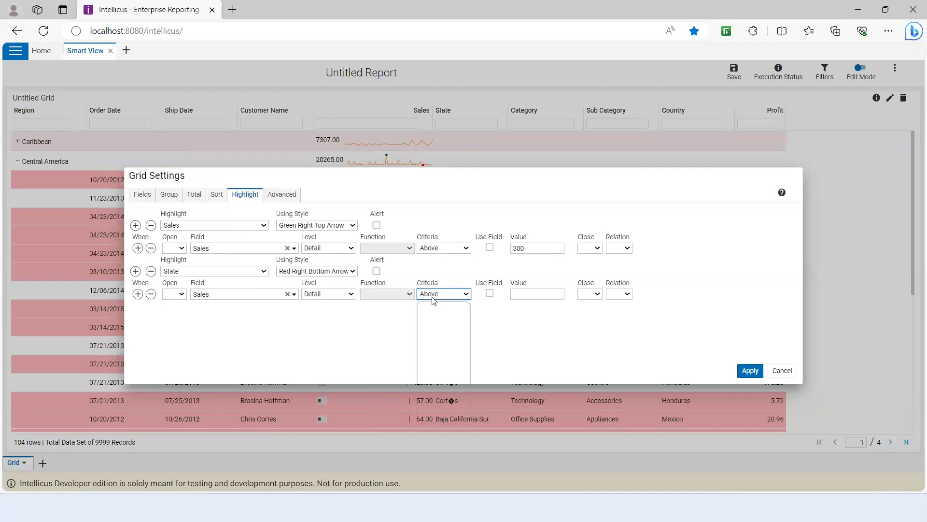
left_click(437, 319)
left_click(517, 295)
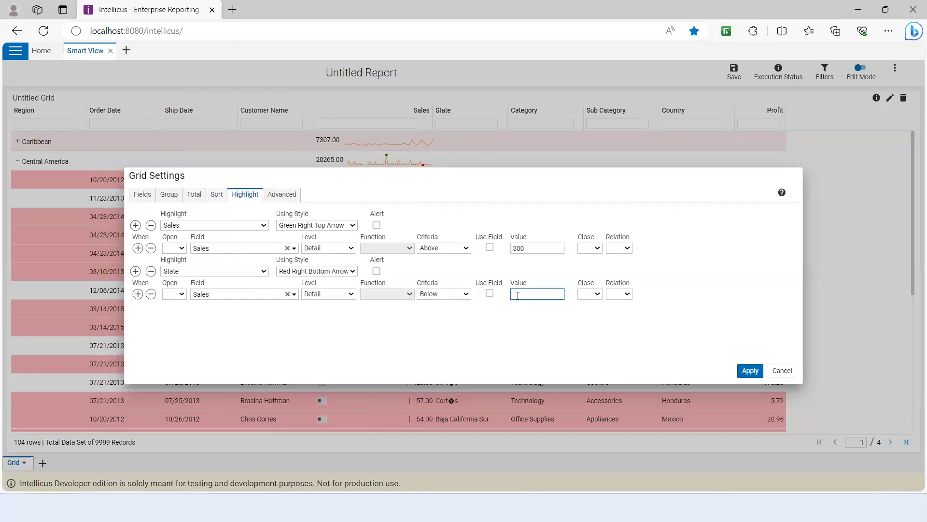
type("300")
Apply the highlight settings and expand the Central America group to check the arrow icons.
left_click(750, 371)
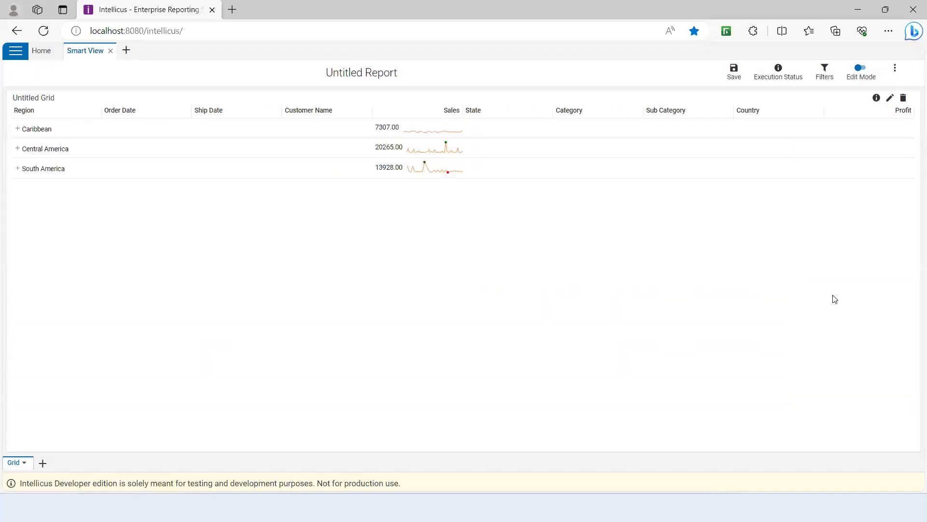
left_click(17, 161)
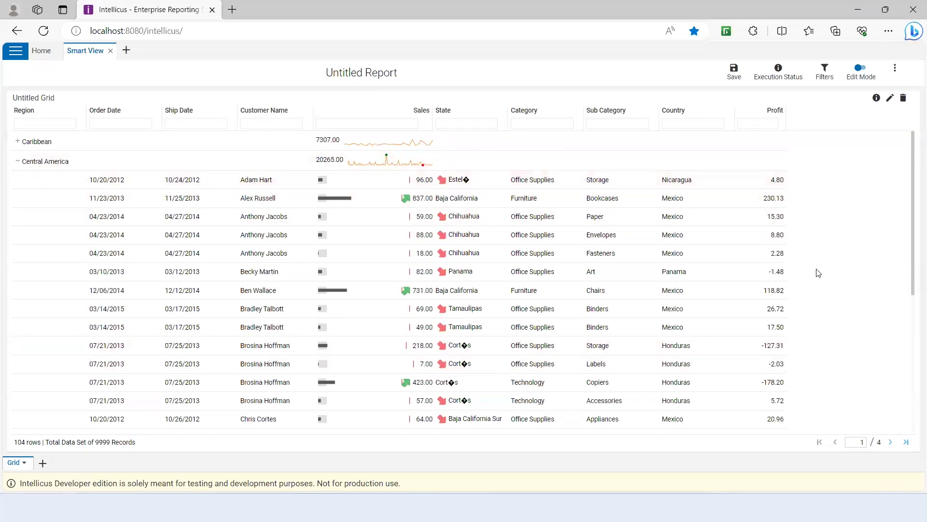
scroll(816, 269, "down", 4)
Remove the State highlight rule in the grid settings and enable Alert for the Sales rule.
left_click(890, 99)
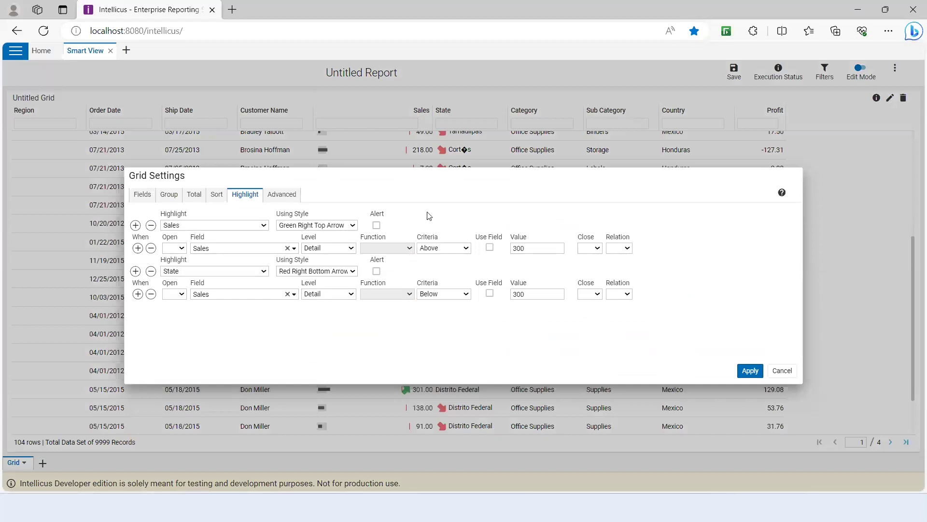
left_click(151, 271)
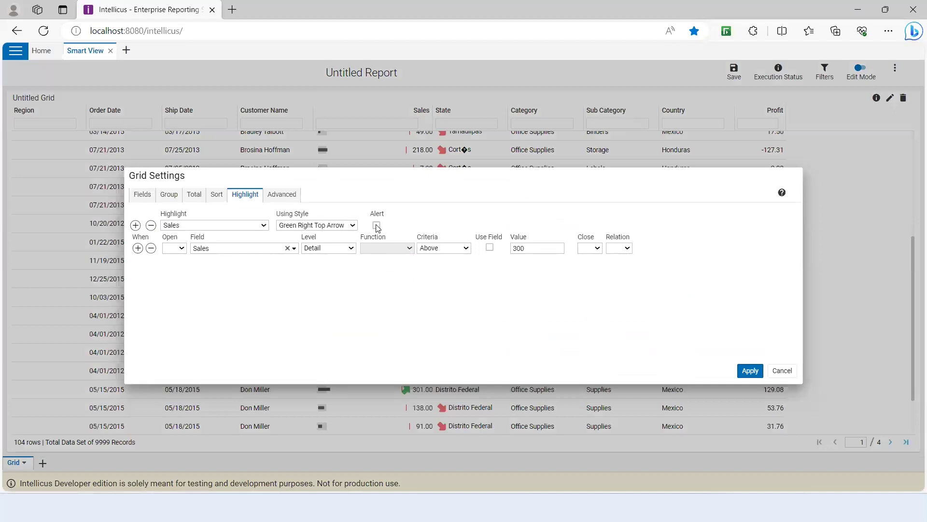
left_click(376, 225)
Change the Sales highlight rule to the Red style with the Below criteria.
left_click(354, 226)
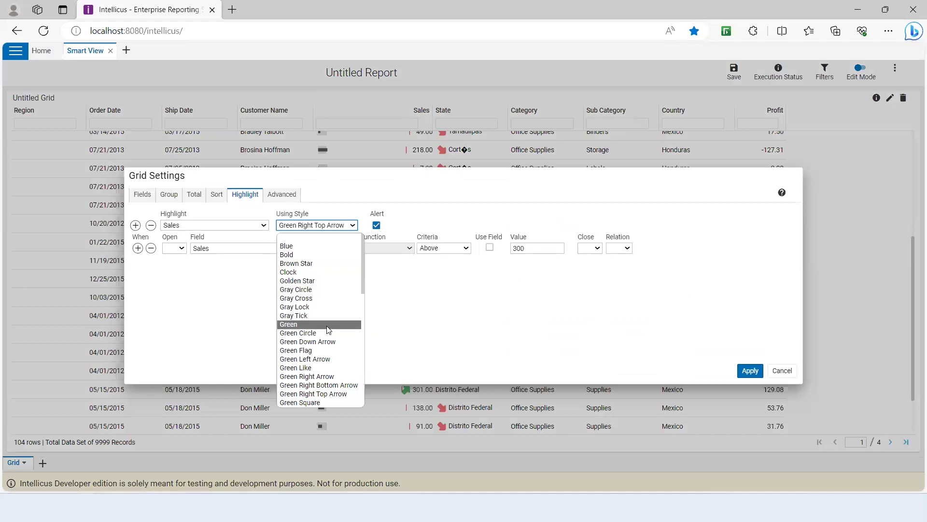
scroll(328, 330, "down", 3)
scroll(324, 314, "up", 3)
scroll(312, 297, "down", 3)
scroll(309, 293, "down", 1)
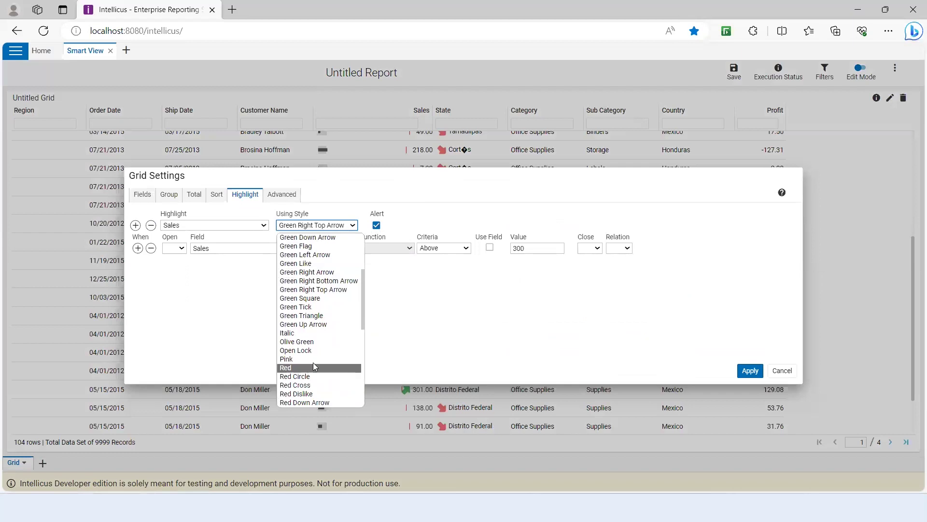
left_click(313, 365)
left_click(441, 250)
left_click(437, 276)
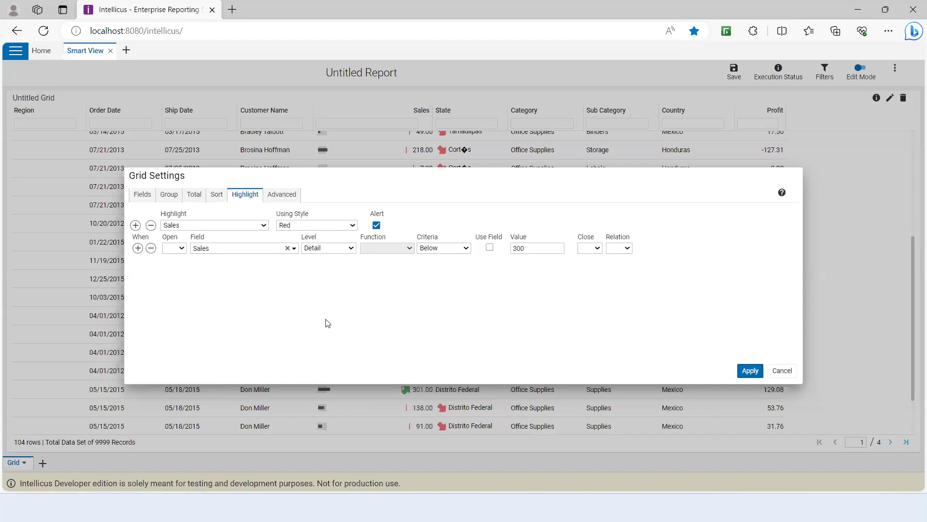
Apply the highlight settings and view the report's alerts list.
left_click(752, 371)
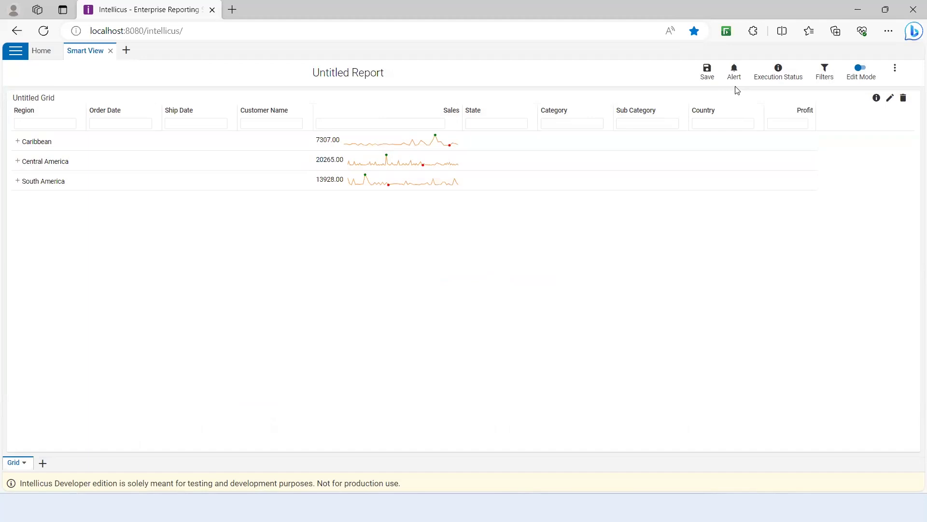
left_click(734, 73)
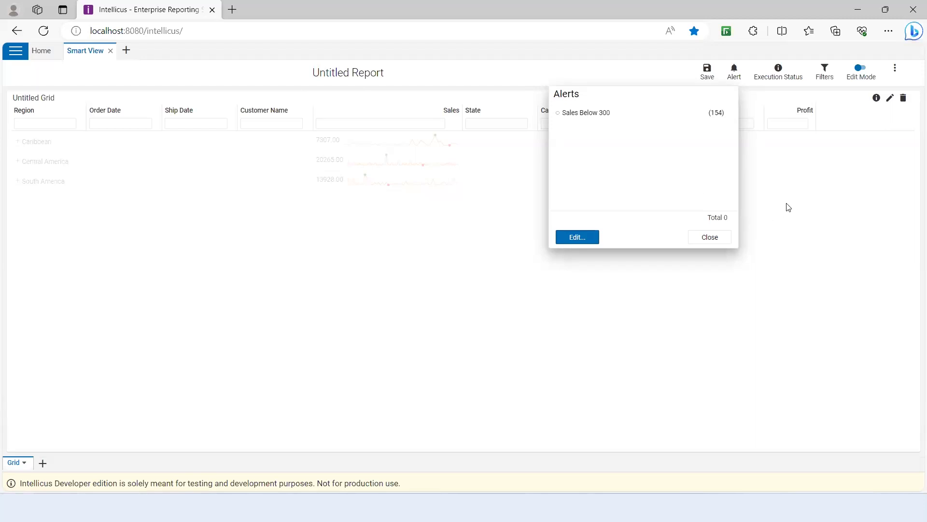
left_click(708, 238)
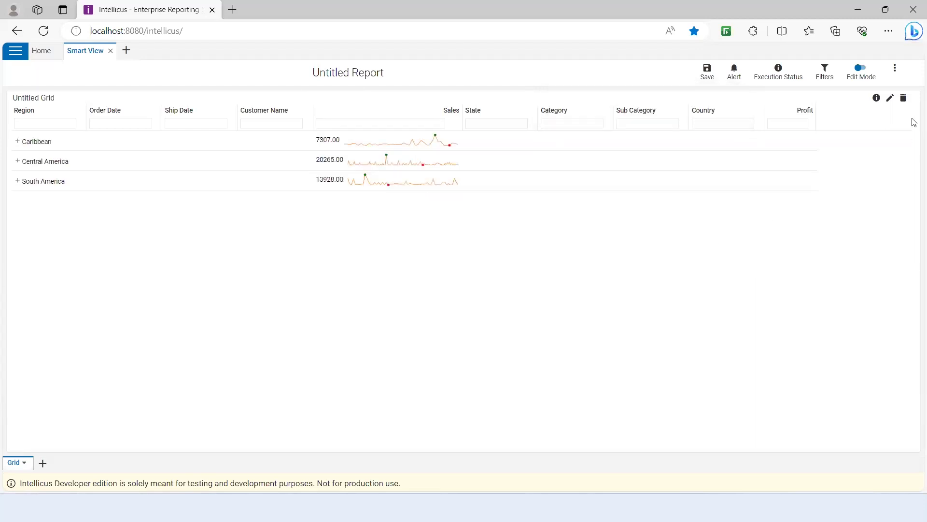
Expand and collapse the Central America, South America and Caribbean groups to examine the highlighted Sales values.
left_click(18, 161)
left_click(18, 161)
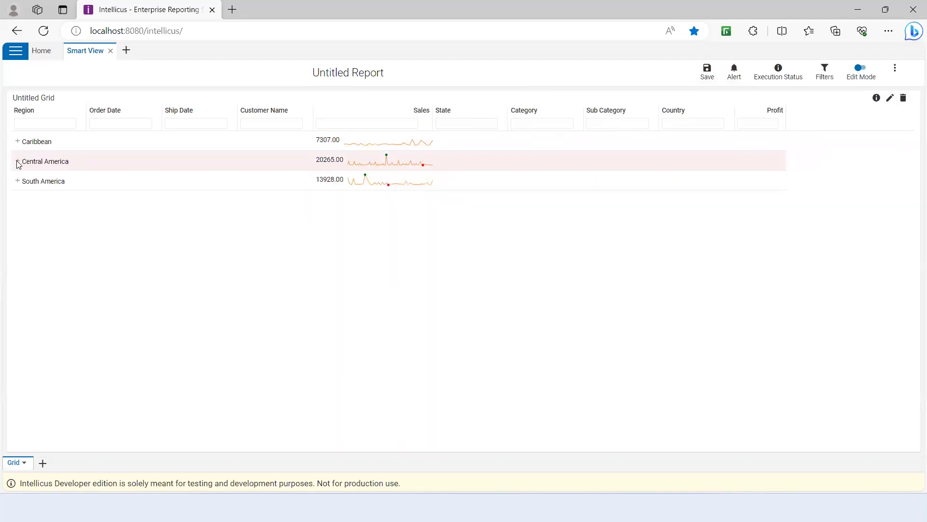
left_click(18, 181)
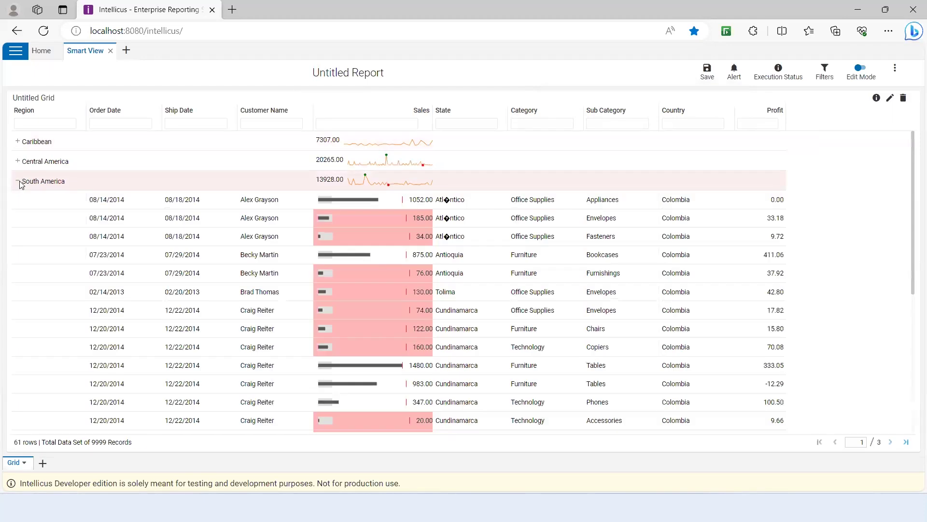
left_click(18, 181)
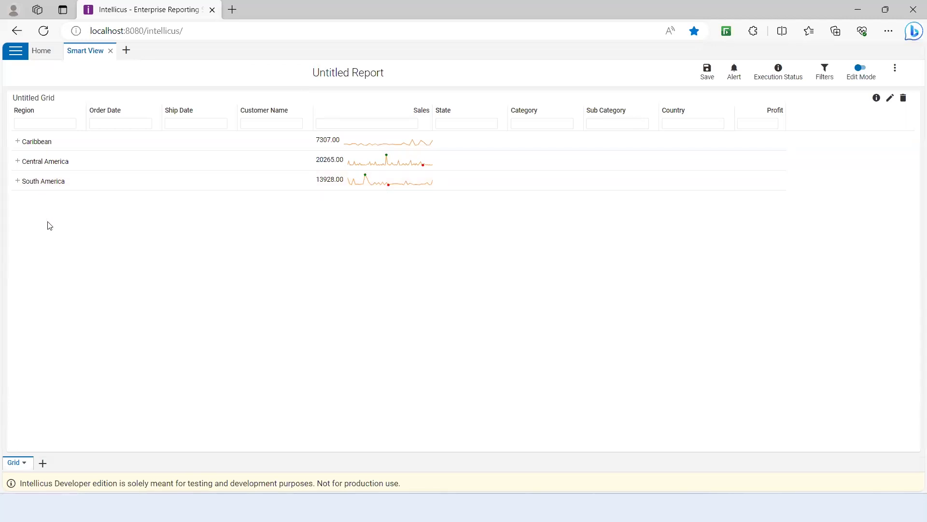
left_click(18, 182)
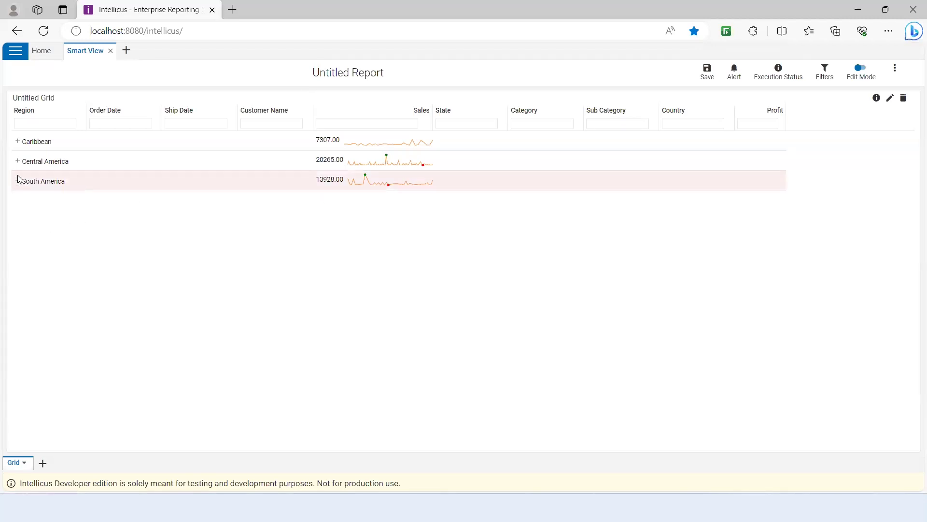
left_click(17, 161)
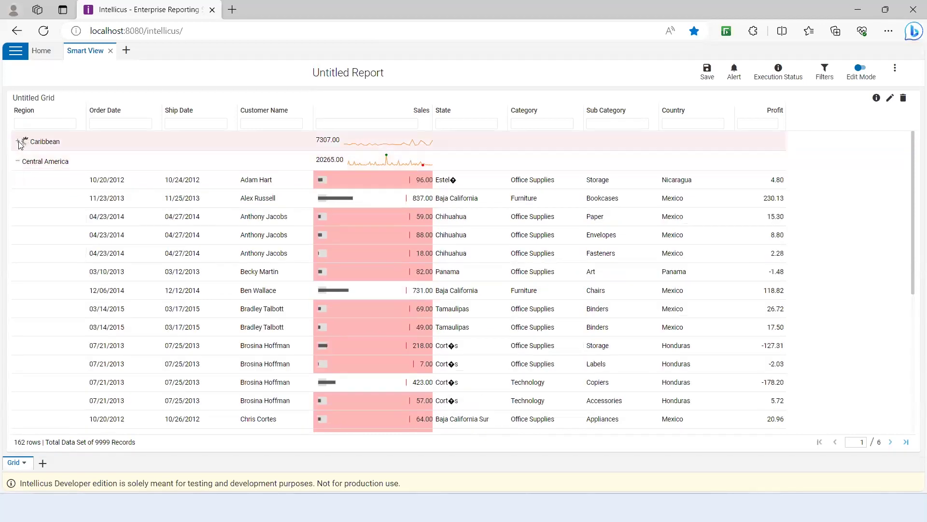
left_click(20, 143)
left_click(19, 143)
left_click(18, 161)
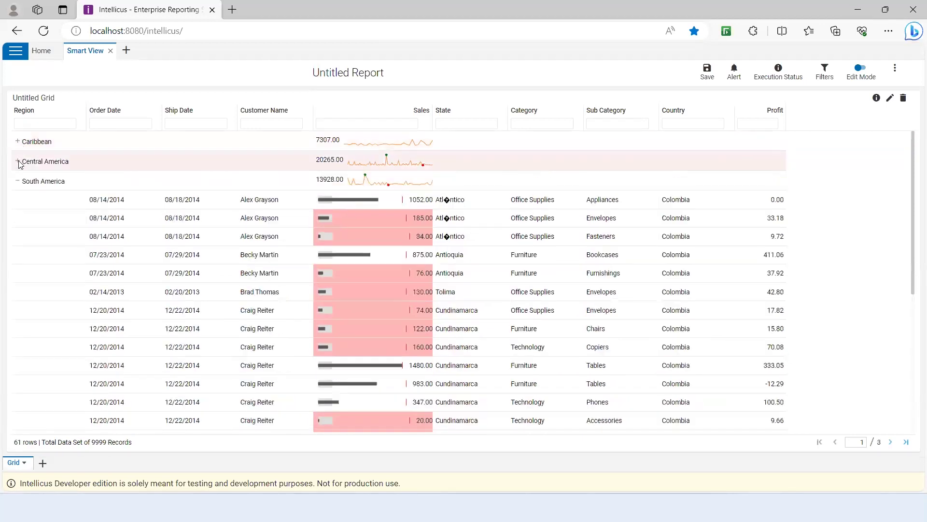
left_click(18, 182)
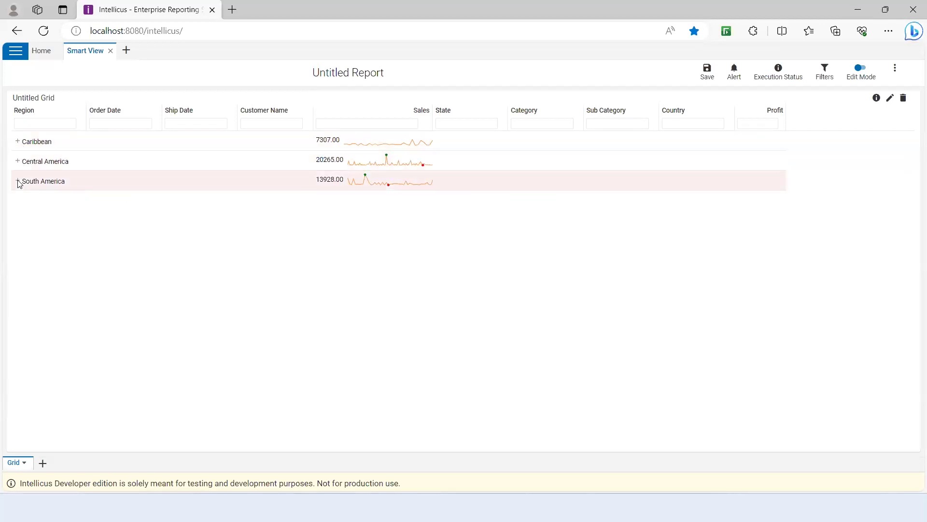
Set the grid's Group Expansion Mode to Expanded, apply the settings, and collapse the Caribbean group.
left_click(890, 98)
left_click(283, 198)
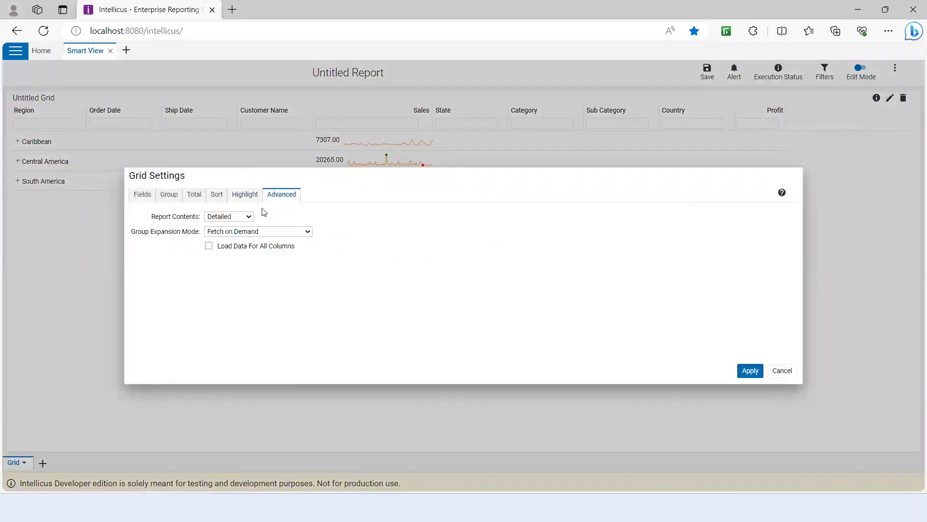
left_click(246, 234)
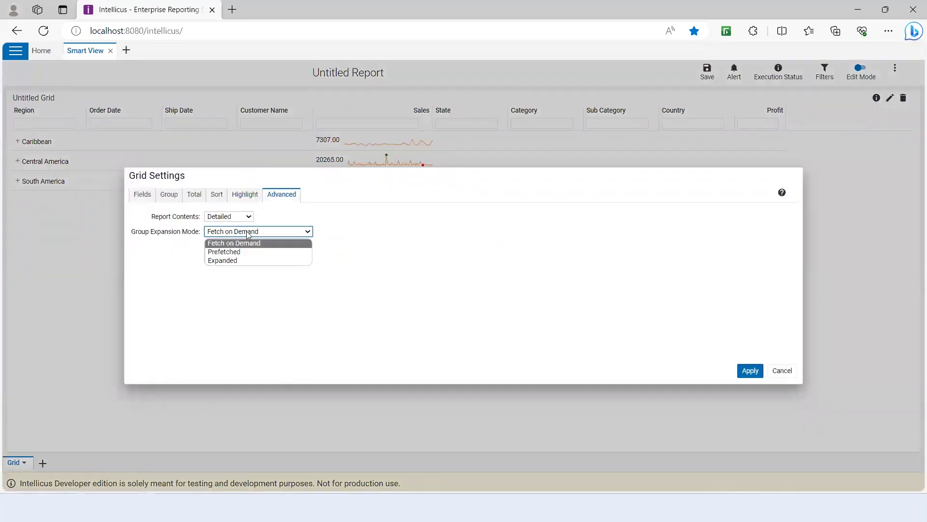
left_click(171, 245)
left_click(252, 232)
left_click(241, 261)
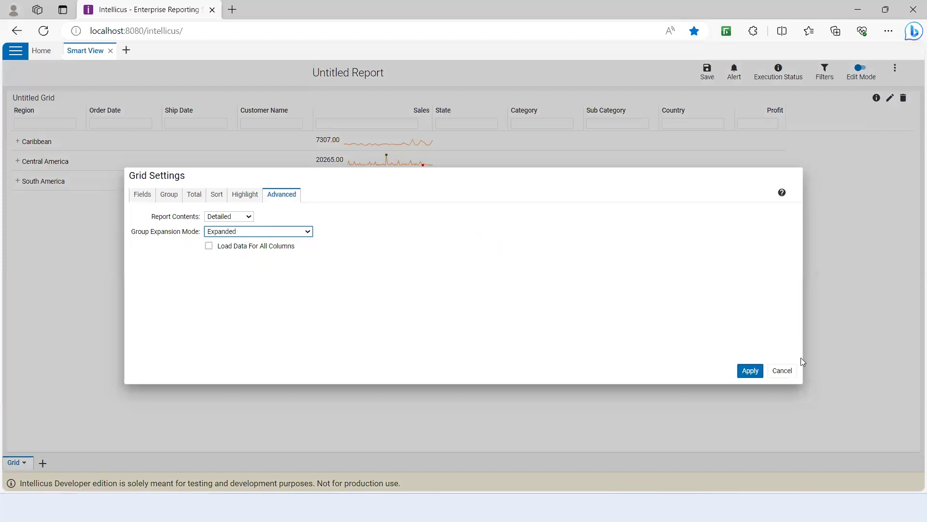
left_click(750, 370)
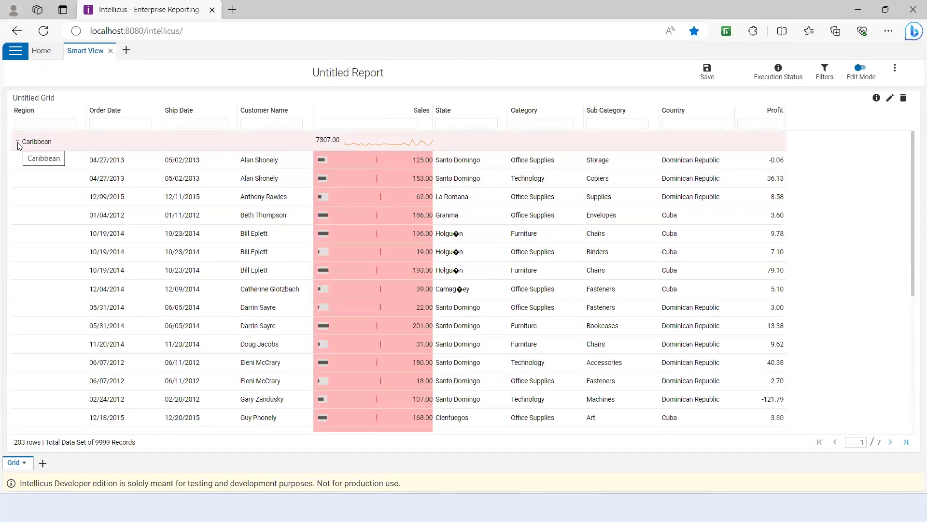
left_click(17, 141)
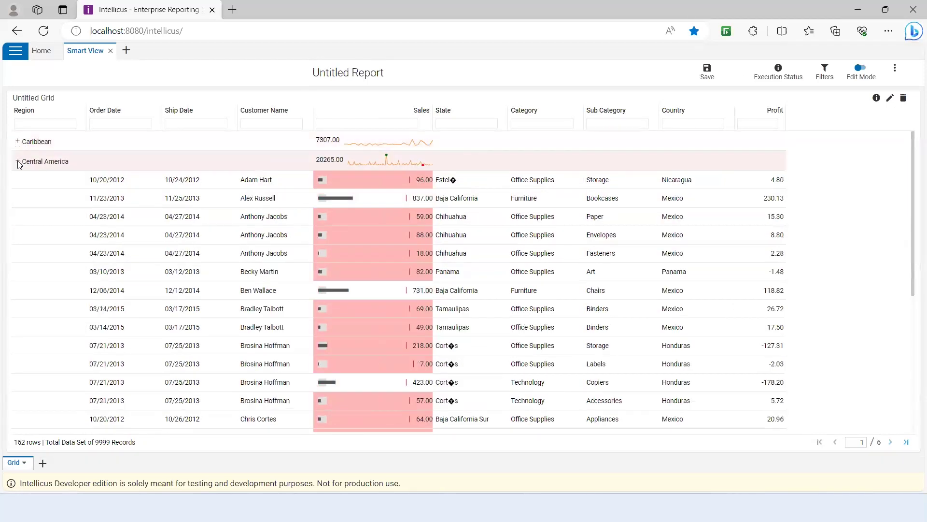
Collapse the Central America group and view the Group Expansion Mode options in the grid settings.
left_click(18, 161)
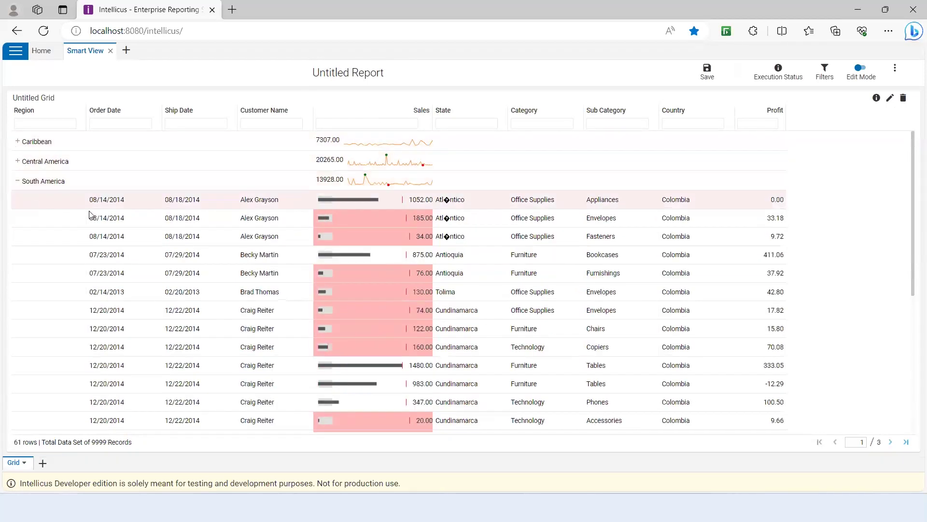
left_click(891, 98)
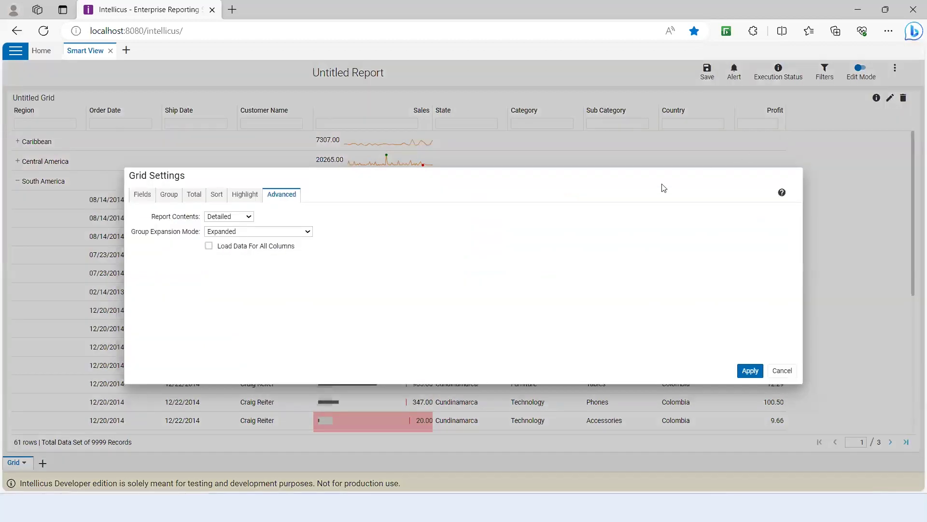
left_click(260, 233)
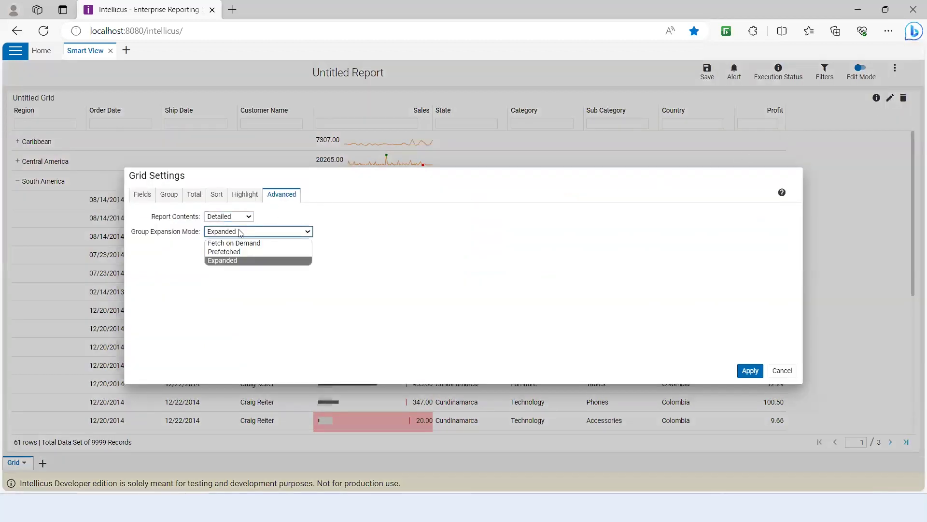
left_click(244, 198)
left_click(280, 195)
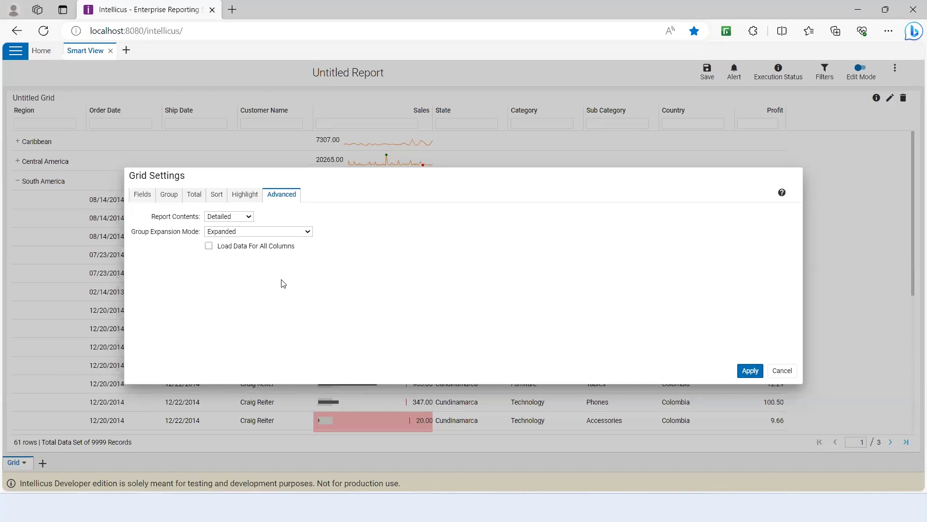
left_click(786, 371)
scroll(764, 219, "down", 5)
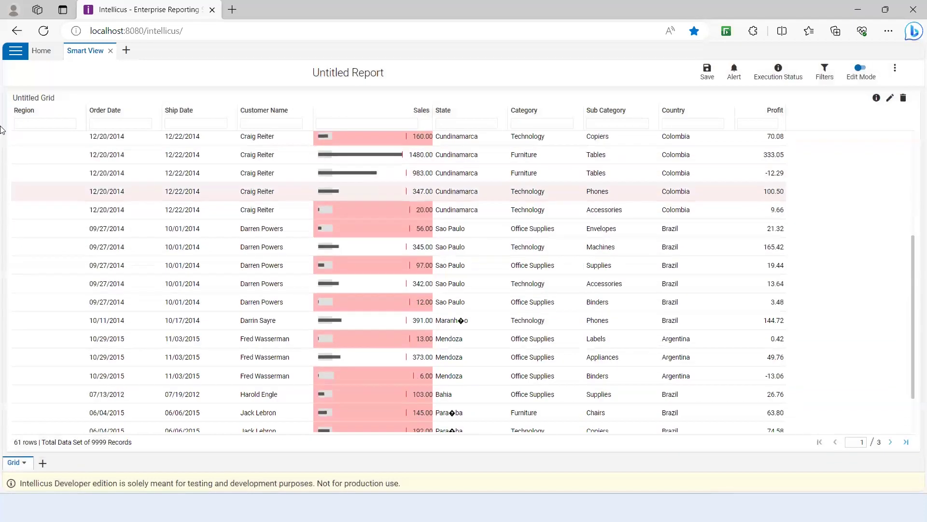
Open the saved report Rpt_Grid_Sales_by_Region_and_Country from the Webinar Report folder.
left_click(15, 50)
left_click(24, 145)
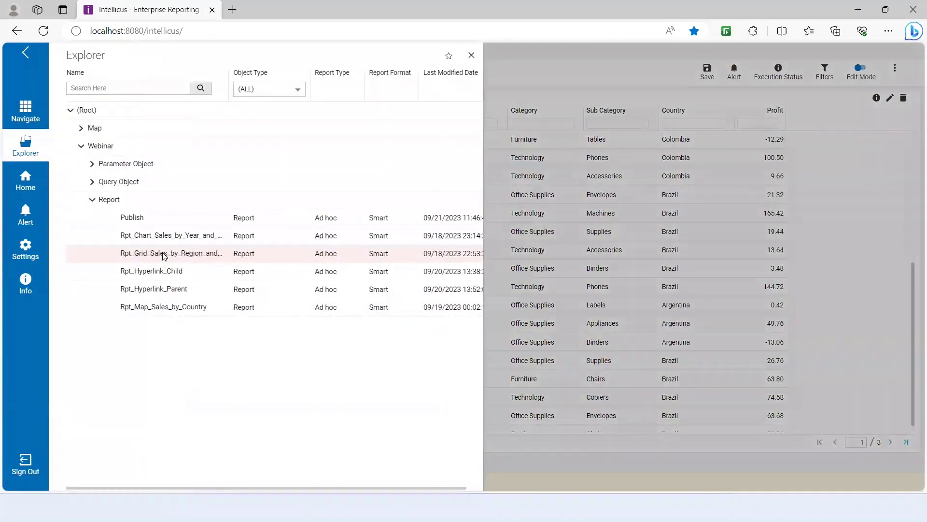
left_click(164, 255)
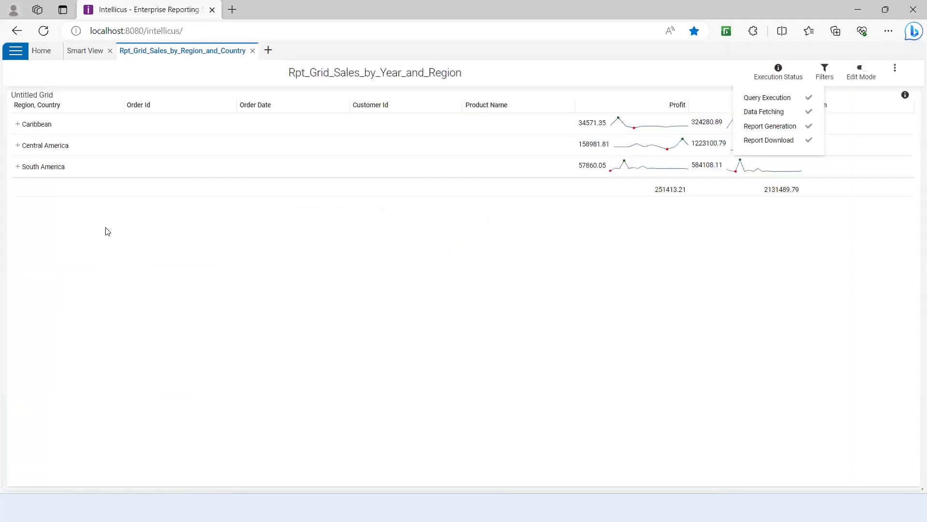
Expand Central America, Belize and Costa Rica to examine their Profit and Sales details, then collapse the region and close the report.
left_click(17, 159)
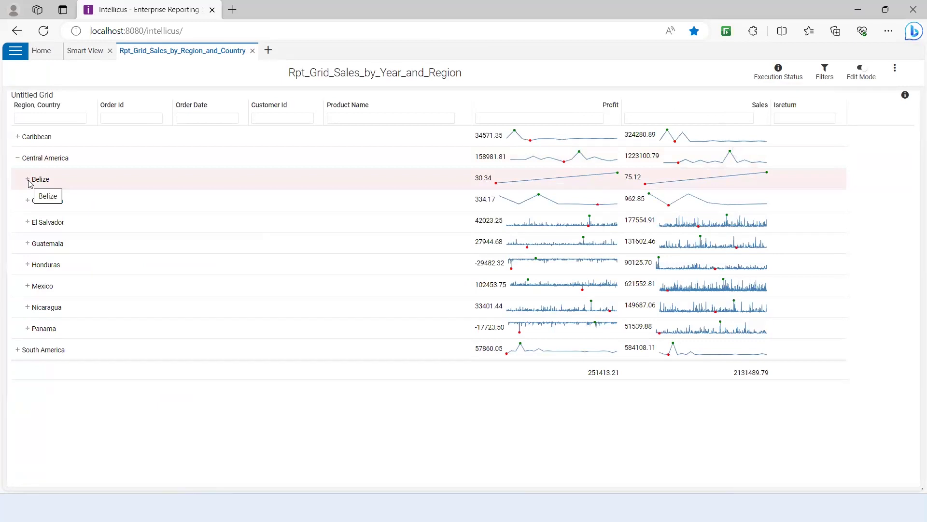
left_click(28, 179)
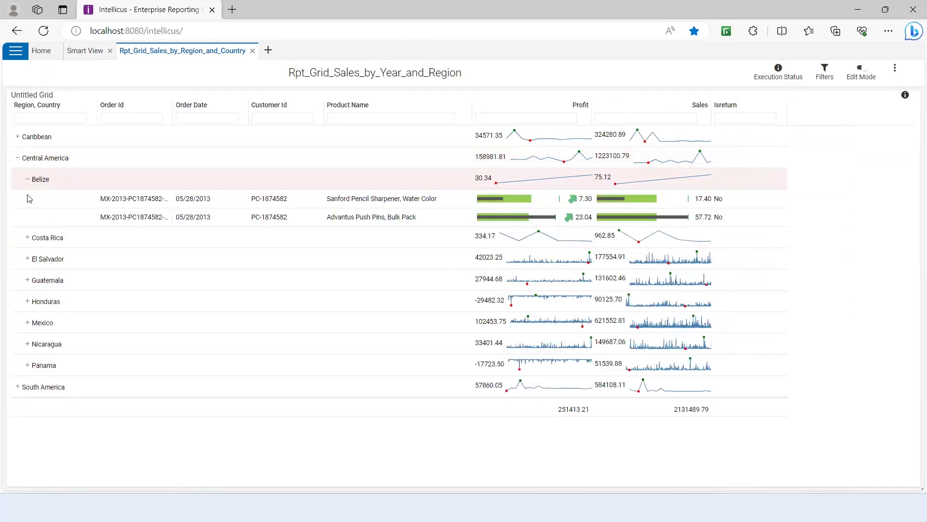
left_click(28, 238)
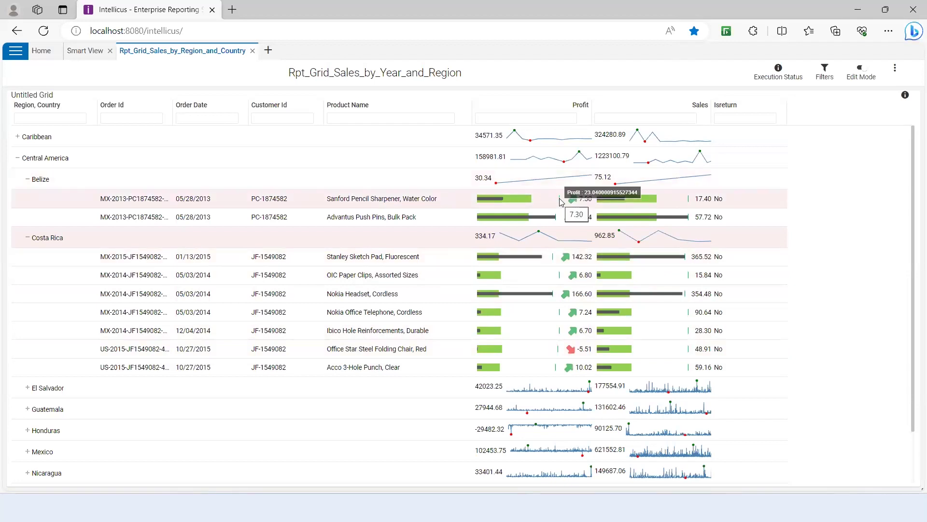
left_click(27, 180)
left_click(19, 160)
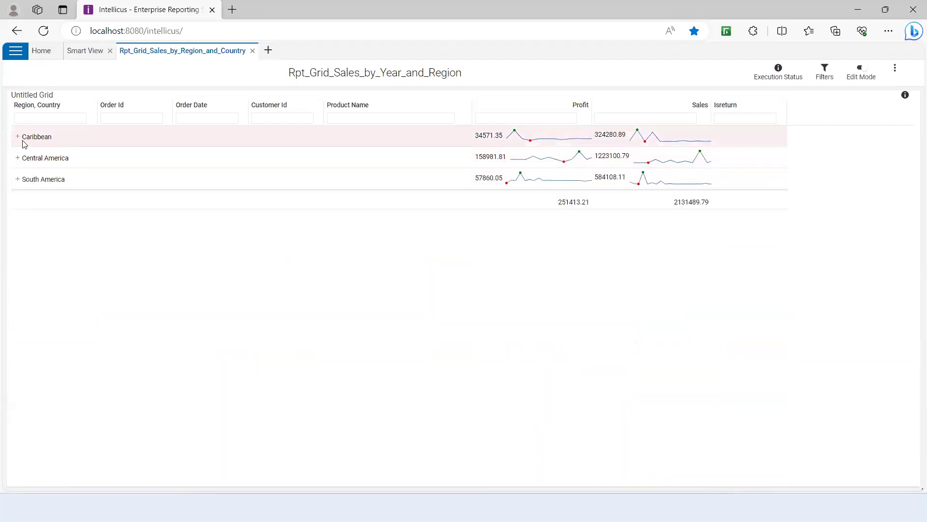
left_click(252, 51)
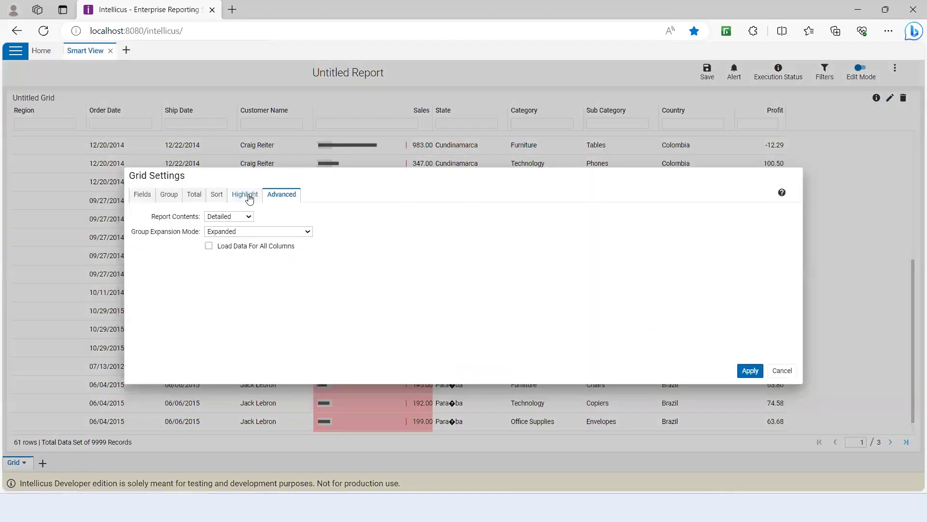
Clear the Customer Name sort while reviewing the grid's Highlight, Total, Group and Fields settings, and discard the changes.
left_click(245, 197)
left_click(219, 196)
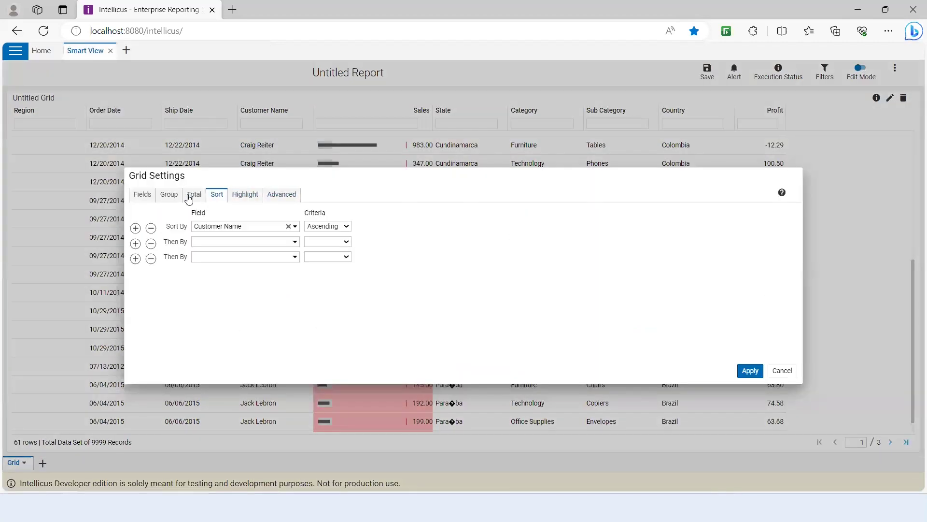
left_click(288, 226)
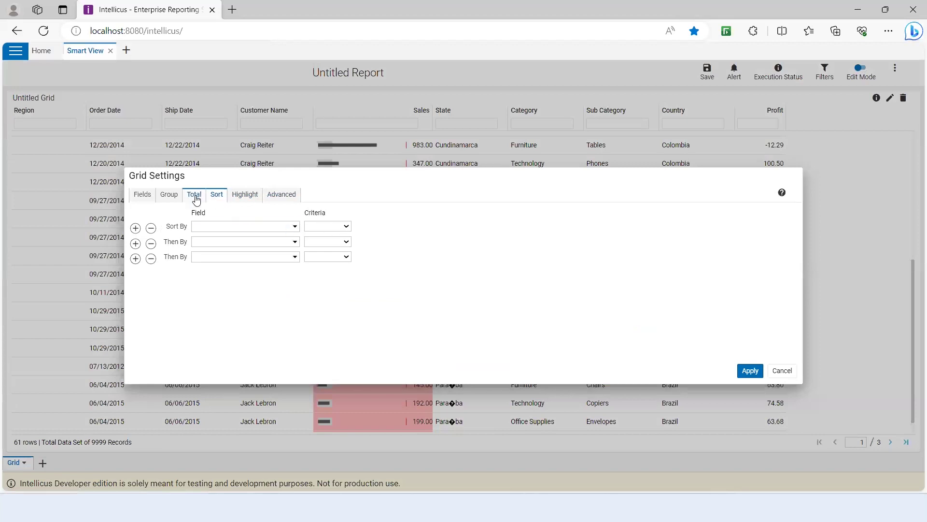
left_click(196, 199)
left_click(260, 227)
left_click(170, 195)
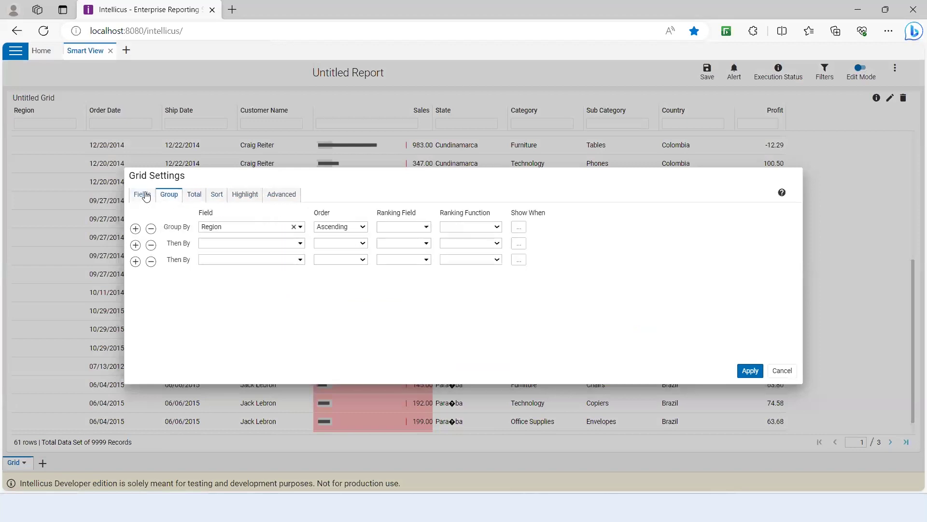
left_click(141, 194)
left_click(782, 371)
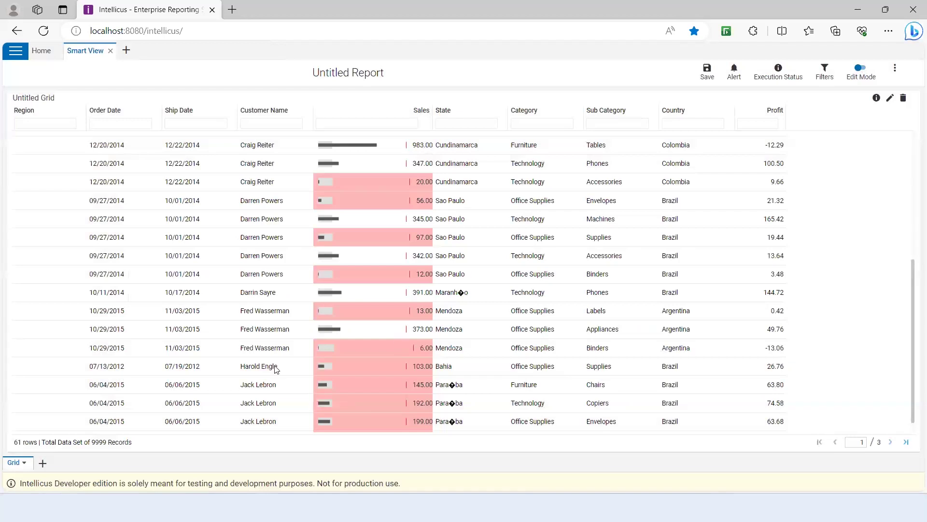
Add a chart to the report with Order Date grouped by MONTH as its X-axis category.
left_click(42, 463)
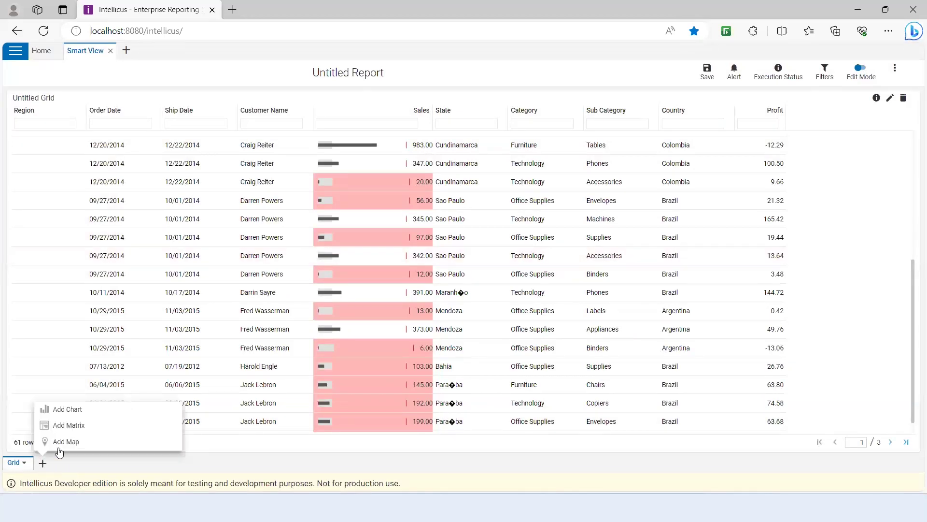
left_click(68, 409)
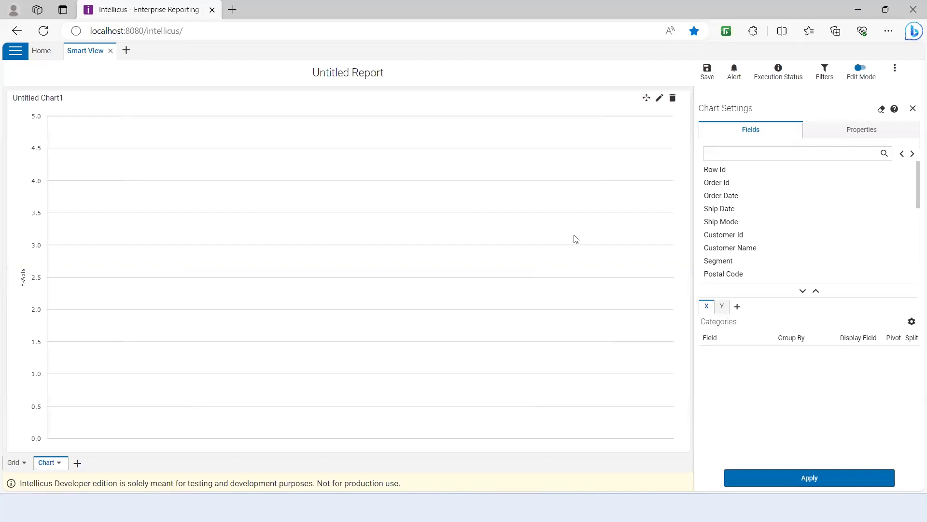
scroll(731, 200, "down", 5)
scroll(720, 265, "down", 1)
left_click_drag(722, 256, 729, 371)
scroll(710, 215, "up", 3)
left_click(784, 353)
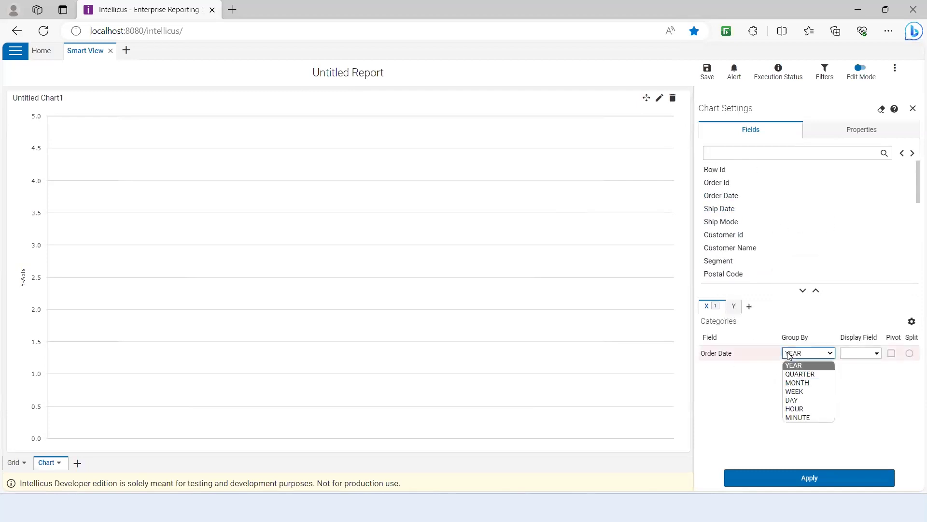
left_click(796, 383)
Add Sales as the chart's Y-axis series and apply the chart settings.
scroll(754, 245, "down", 3)
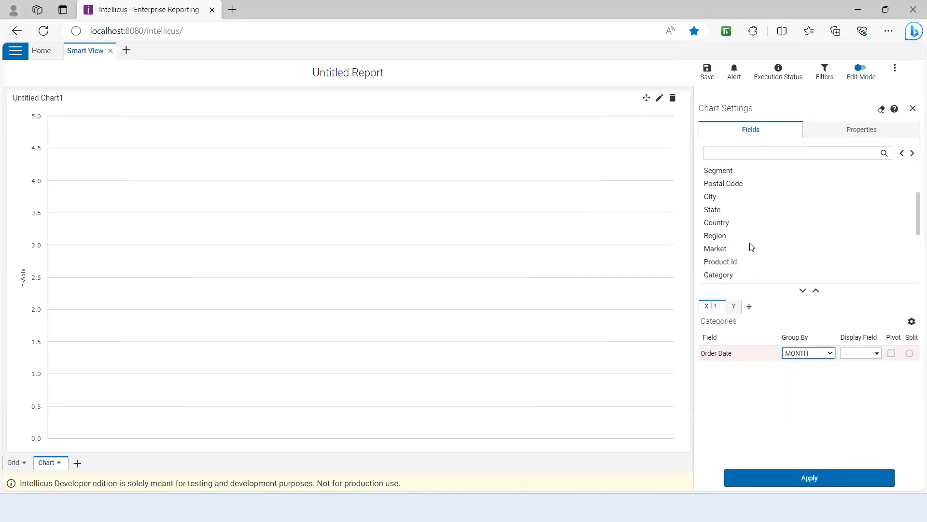
left_click(733, 306)
scroll(712, 191, "down", 1)
left_click_drag(713, 259, 759, 379)
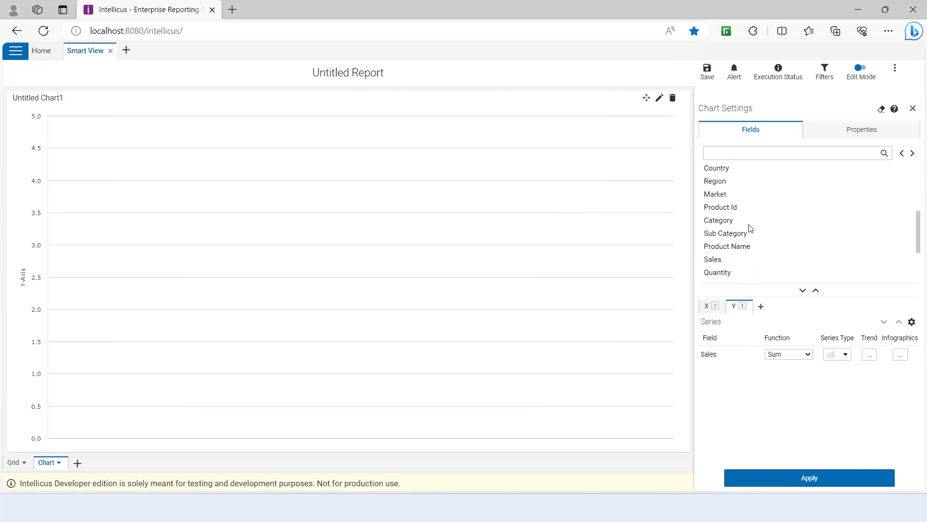
left_click(709, 306)
left_click(731, 307)
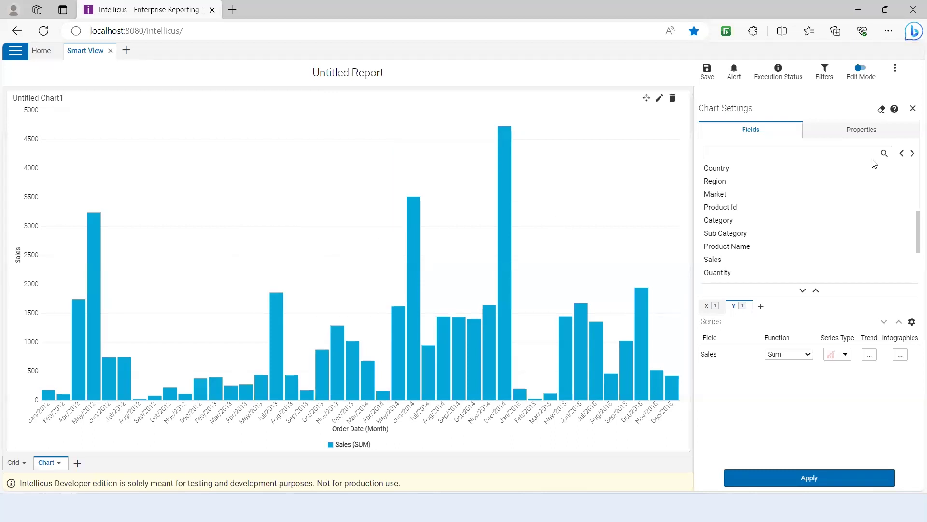
Change the chart type to Pie and apply it.
left_click(857, 131)
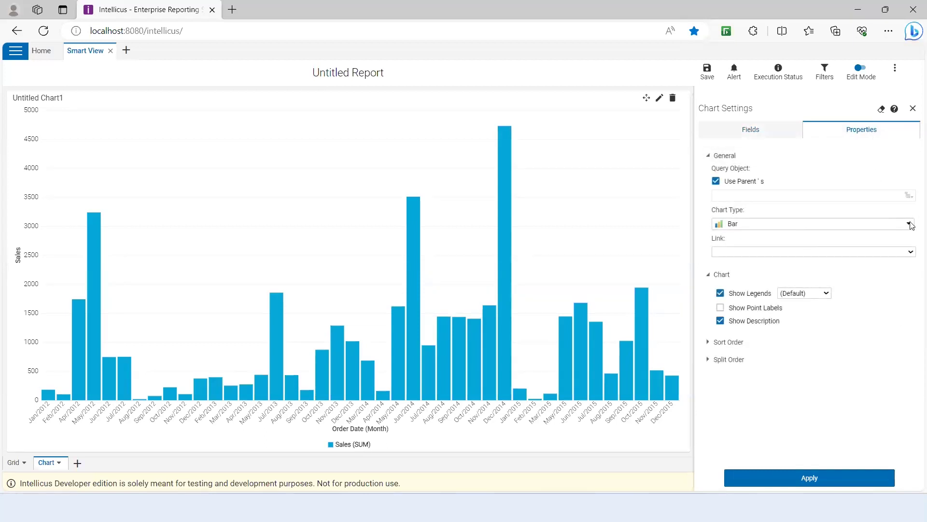
left_click(910, 223)
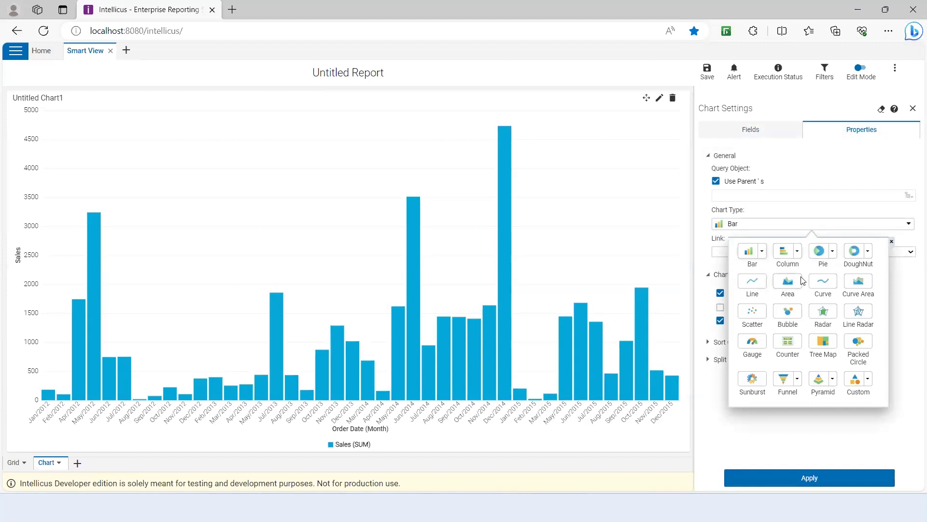
left_click(832, 251)
left_click(783, 275)
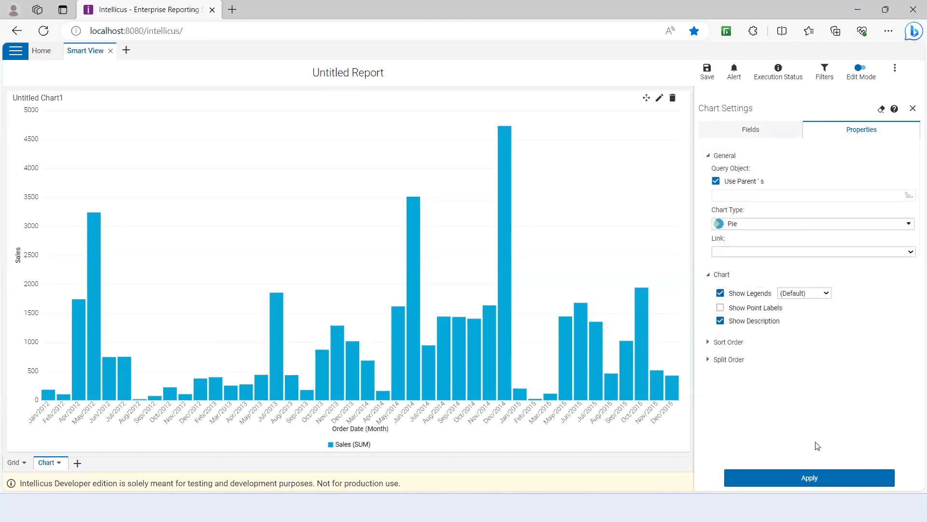
left_click(813, 477)
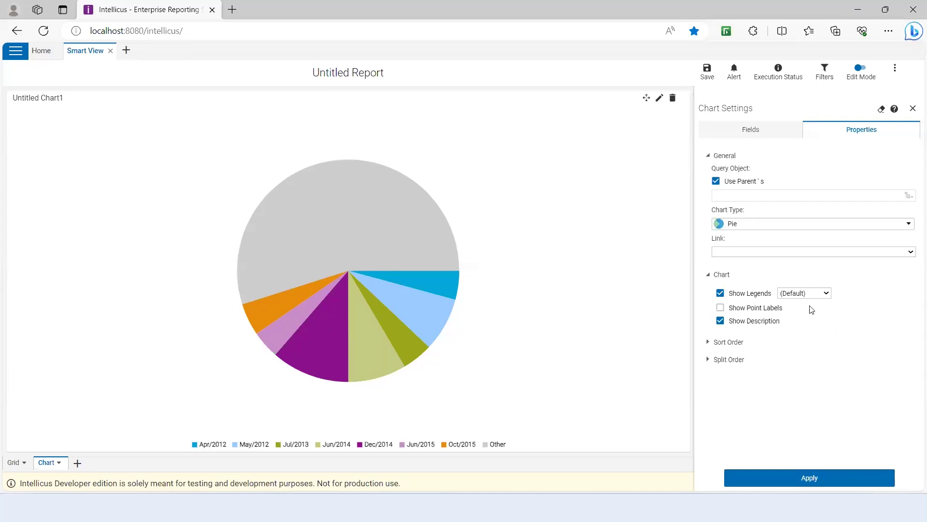
Remove Order Date from the chart's X-axis categories and Sales from its Y-axis series.
left_click(760, 135)
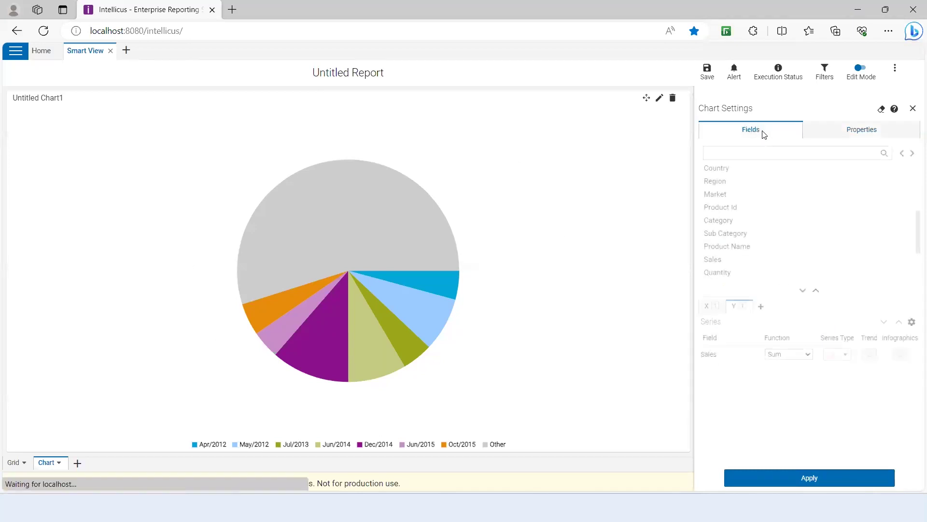
left_click(707, 306)
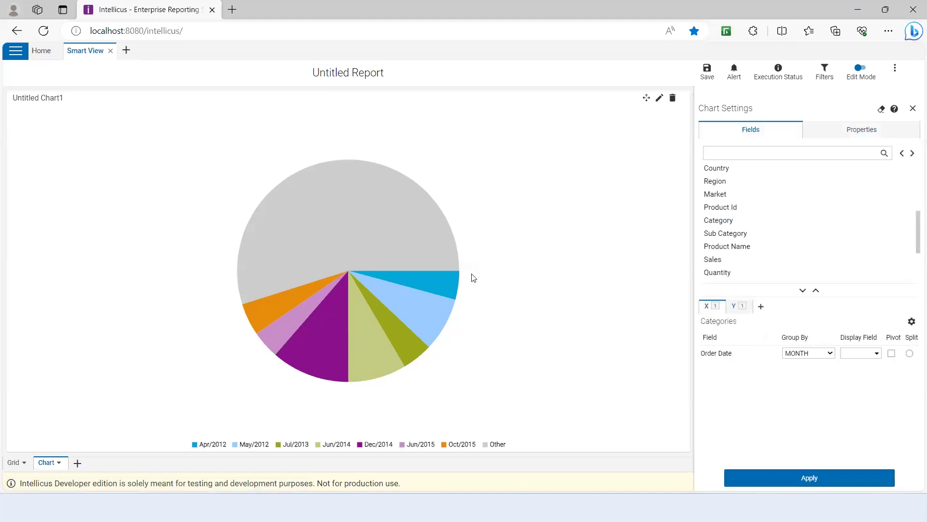
left_click_drag(781, 352, 803, 290)
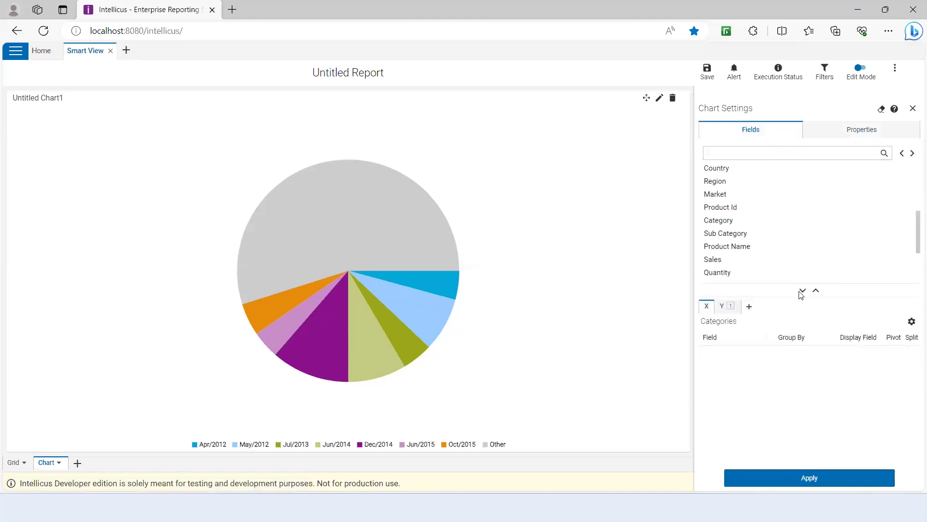
left_click(722, 306)
left_click_drag(713, 357, 793, 219)
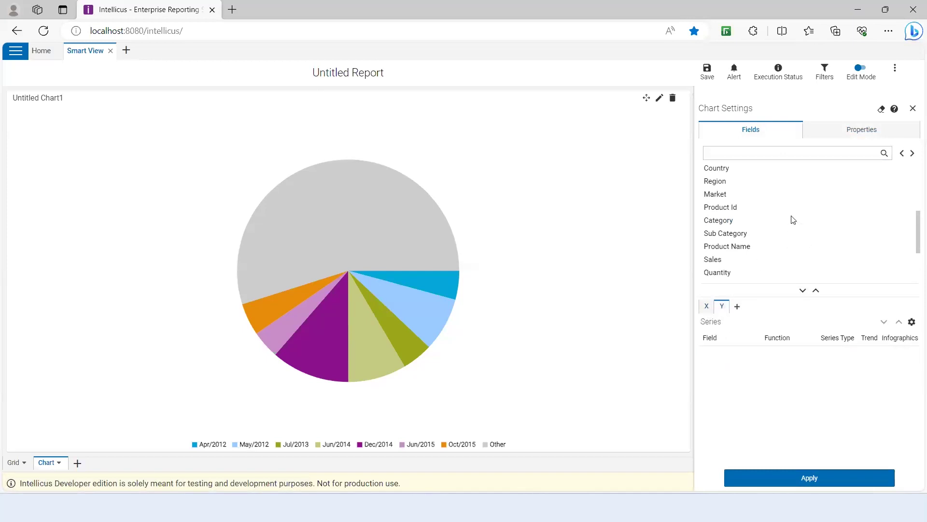
Add Order Date grouped by YEAR as the chart's X-axis category.
scroll(793, 220, "up", 5)
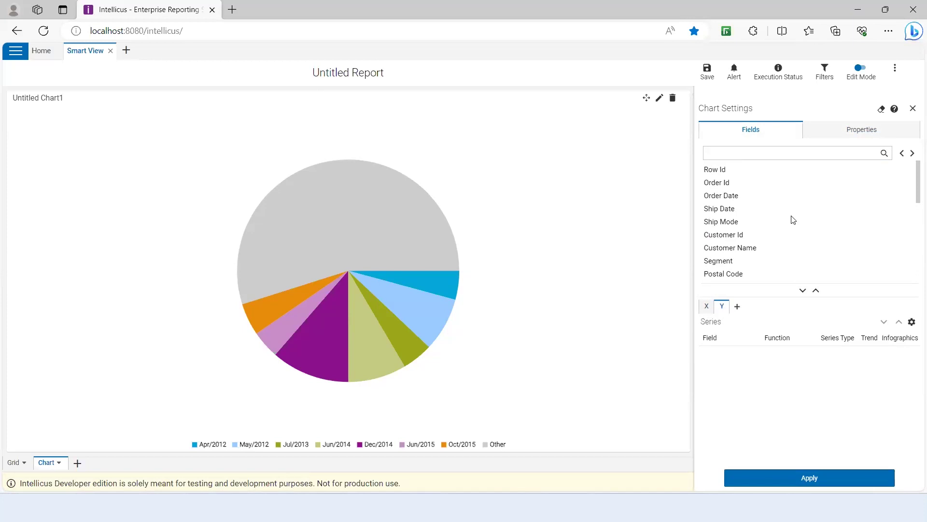
left_click_drag(730, 197, 749, 256)
left_click(706, 306)
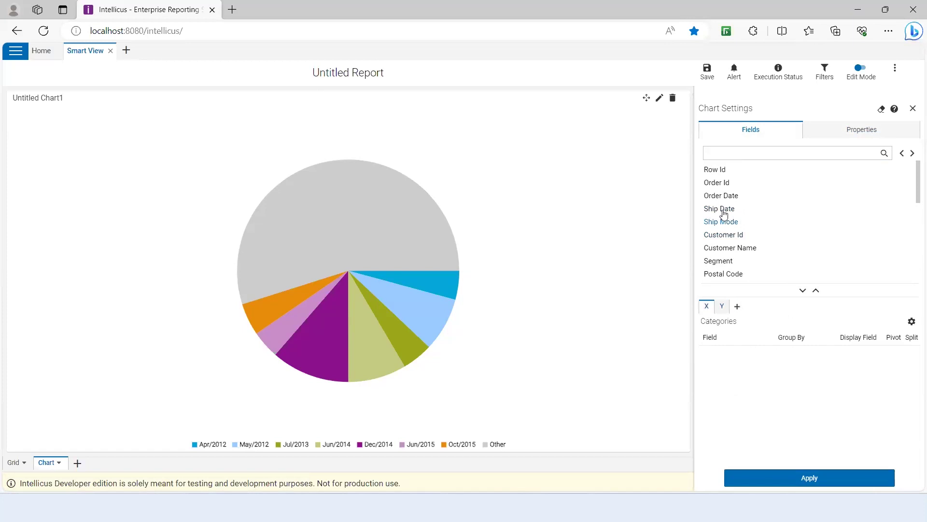
left_click_drag(727, 225, 730, 382)
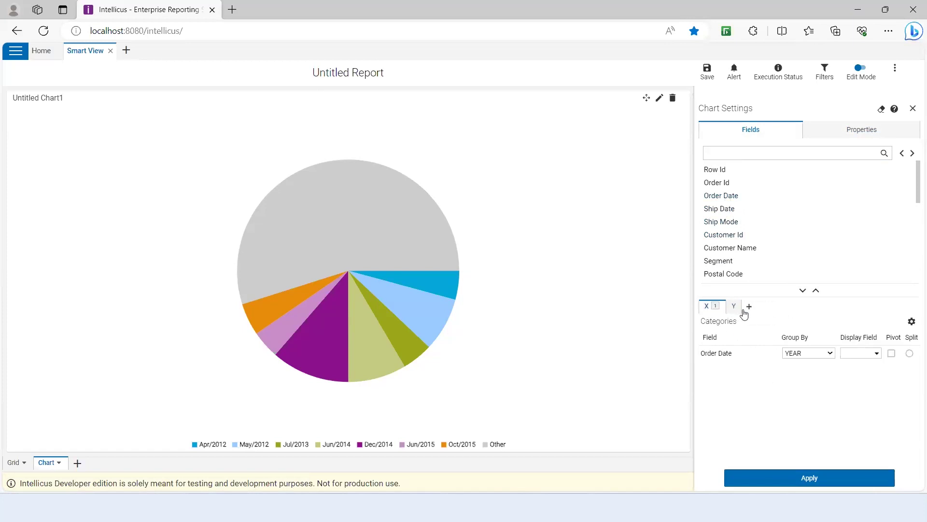
Add a second Y axis to the chart, with Sales on Y and Profit on Y1, and apply the settings.
left_click(750, 307)
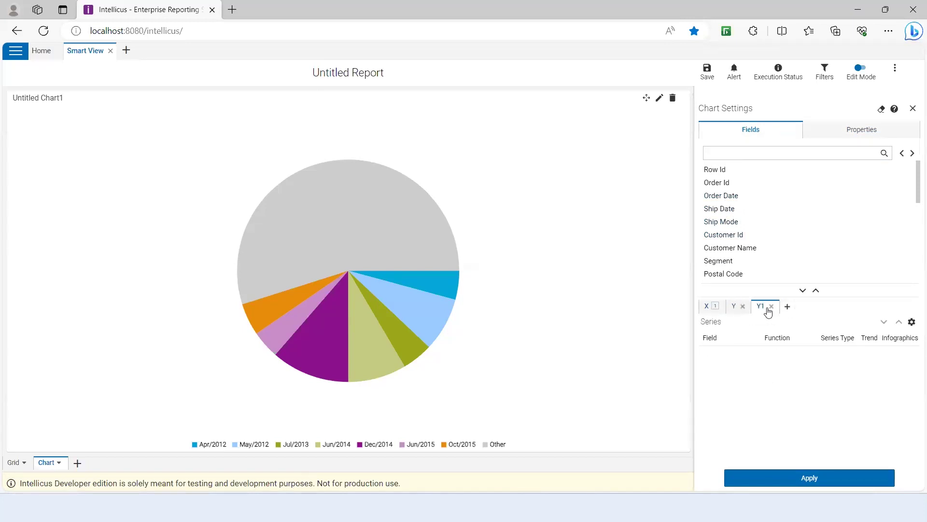
left_click(736, 308)
scroll(764, 230, "down", 5)
left_click_drag(723, 253, 749, 394)
left_click(773, 307)
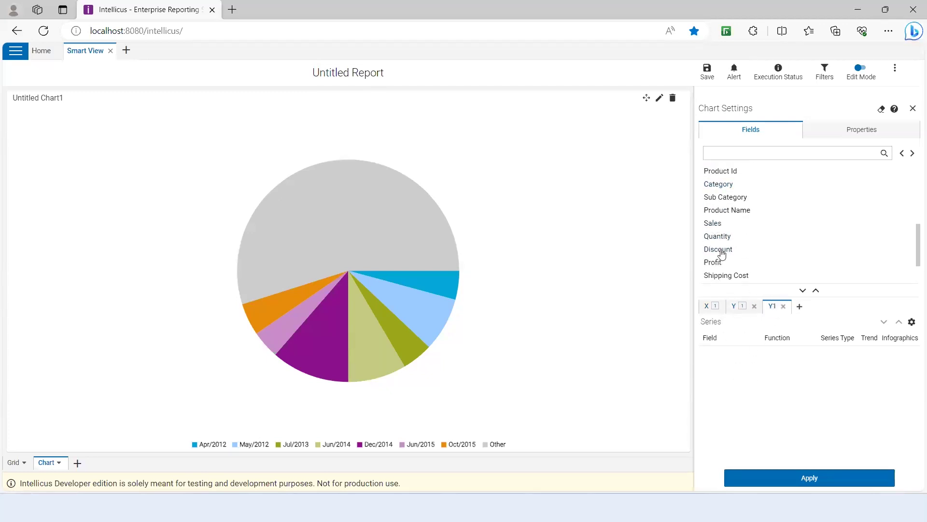
left_click_drag(712, 263, 806, 384)
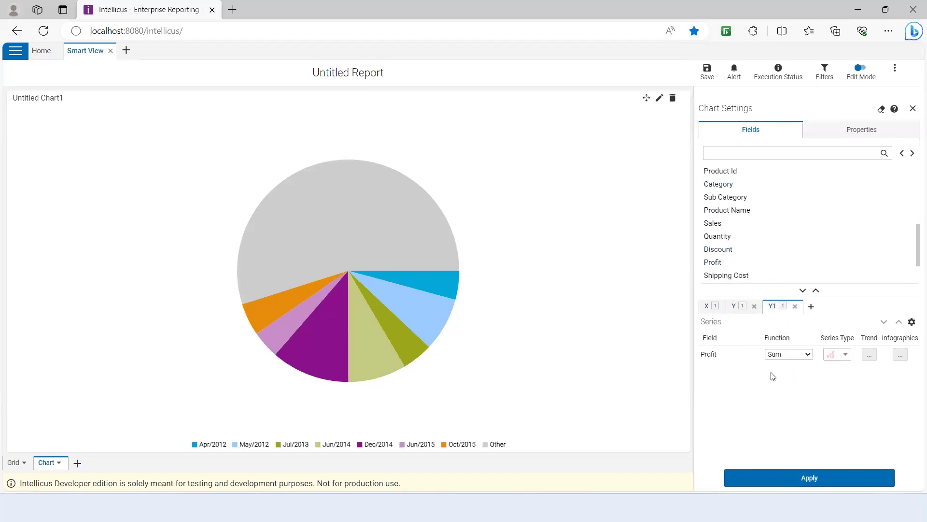
left_click(799, 480)
Change the chart type to 2D Bar and apply it.
left_click(885, 131)
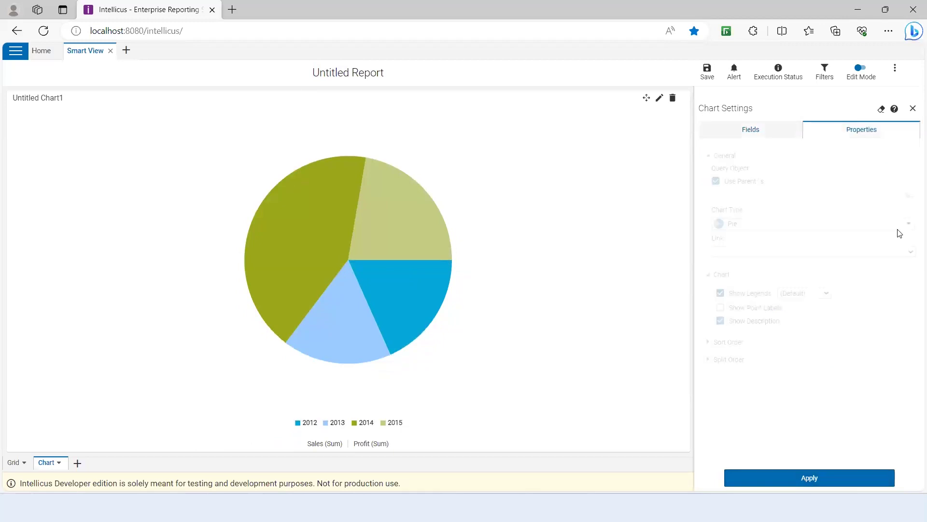
left_click(904, 223)
left_click(763, 255)
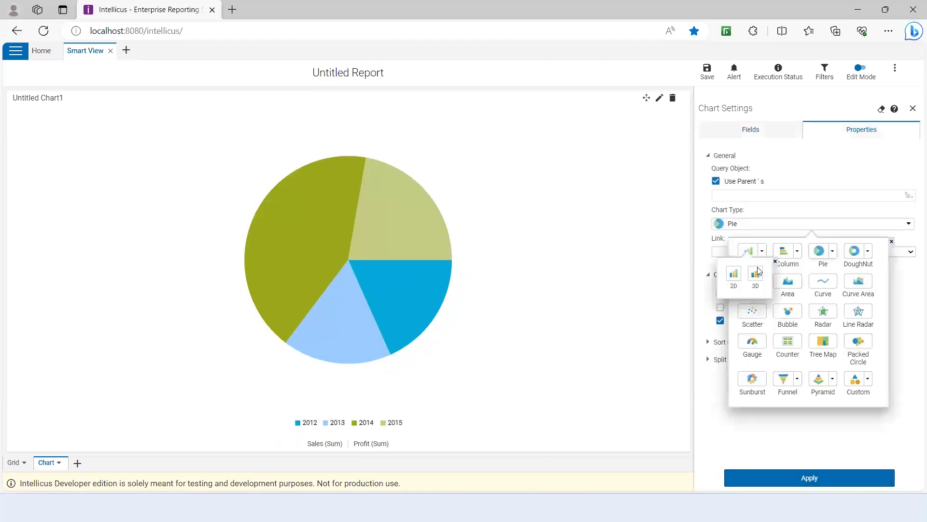
left_click(736, 279)
left_click(827, 478)
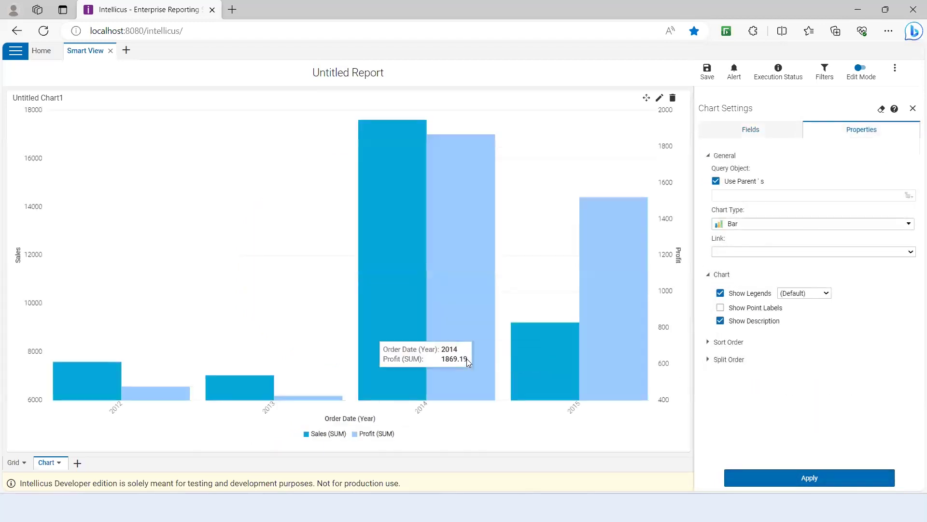
Delete the chart's Y1 axis that holds the Profit series.
left_click(770, 134)
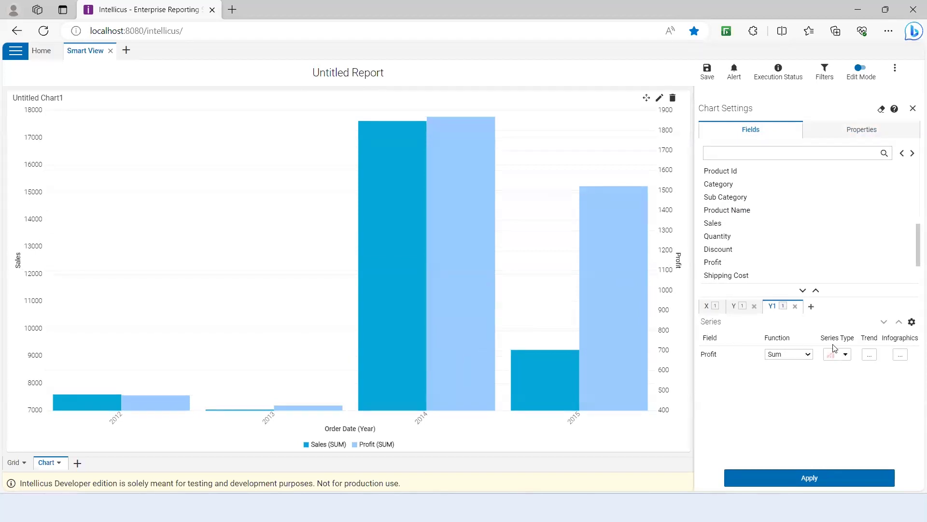
left_click(796, 308)
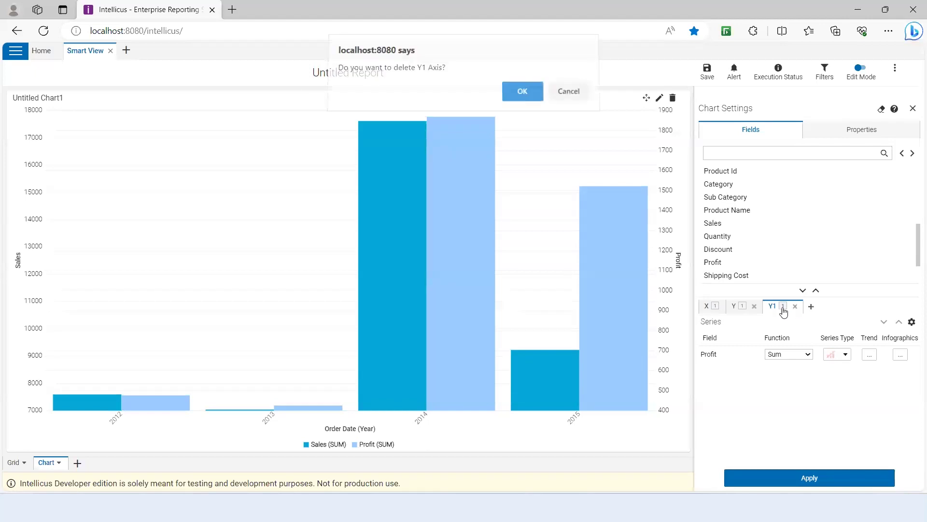
left_click(514, 93)
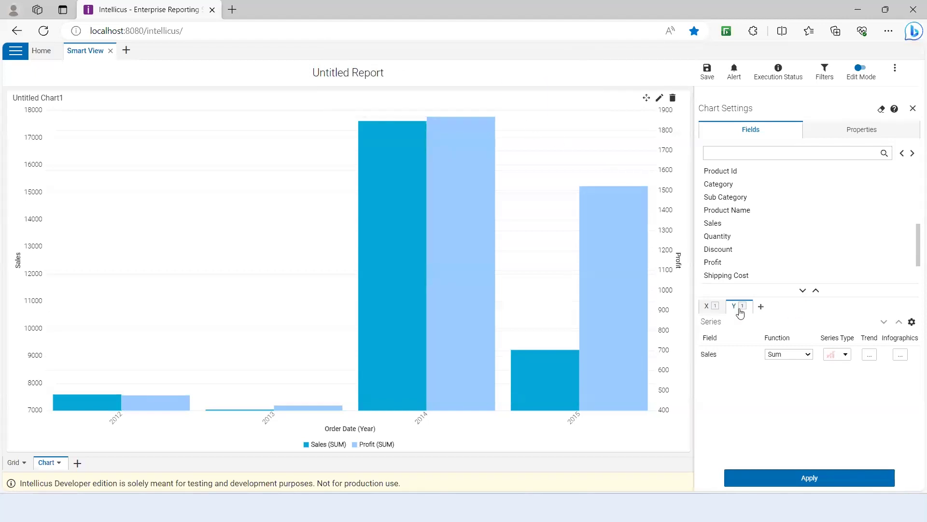
Add Profit to the Y-axis series below Sales, set its series type to Line, and apply the settings.
scroll(739, 234, "down", 2)
left_click_drag(743, 294, 725, 385)
left_click(846, 371)
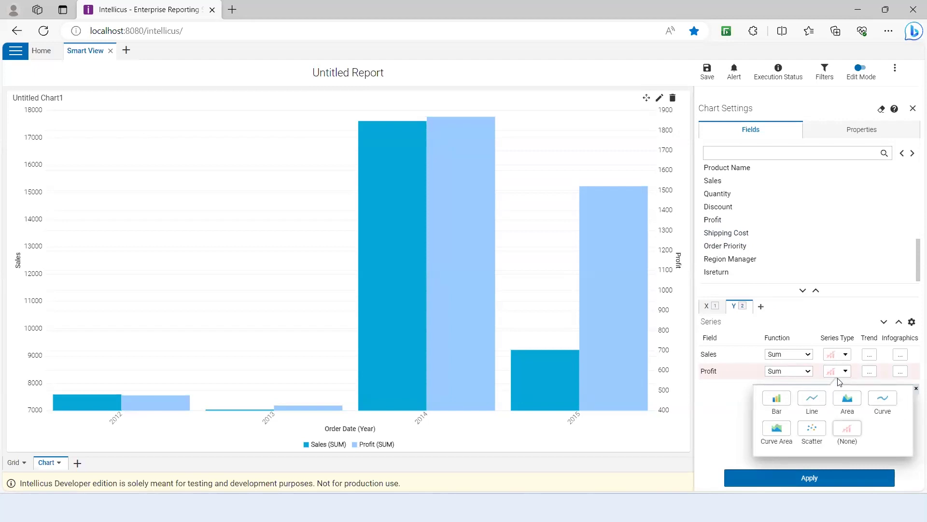
left_click(811, 401)
left_click(810, 477)
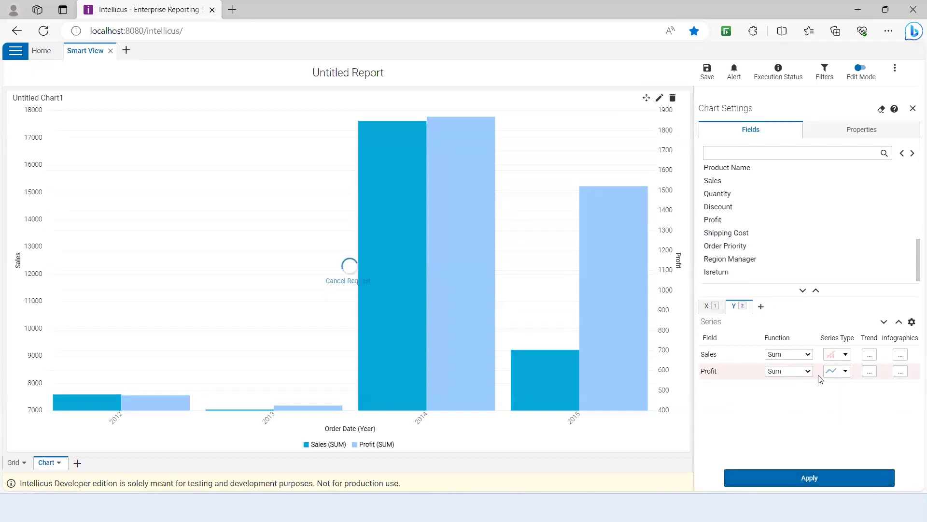
In the Profit series' infographics, set the series color to olive green #9bbb59 and the negative value color to red.
left_click(900, 371)
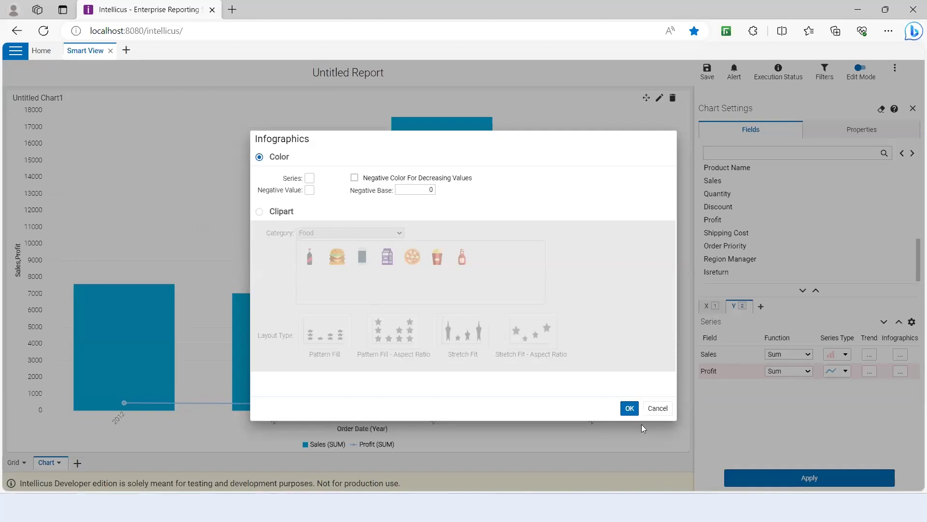
left_click(308, 181)
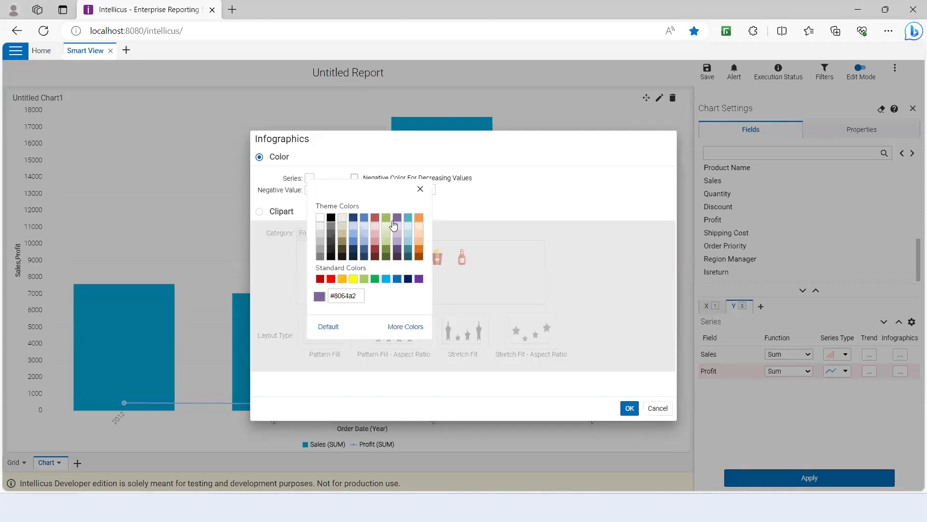
left_click(386, 222)
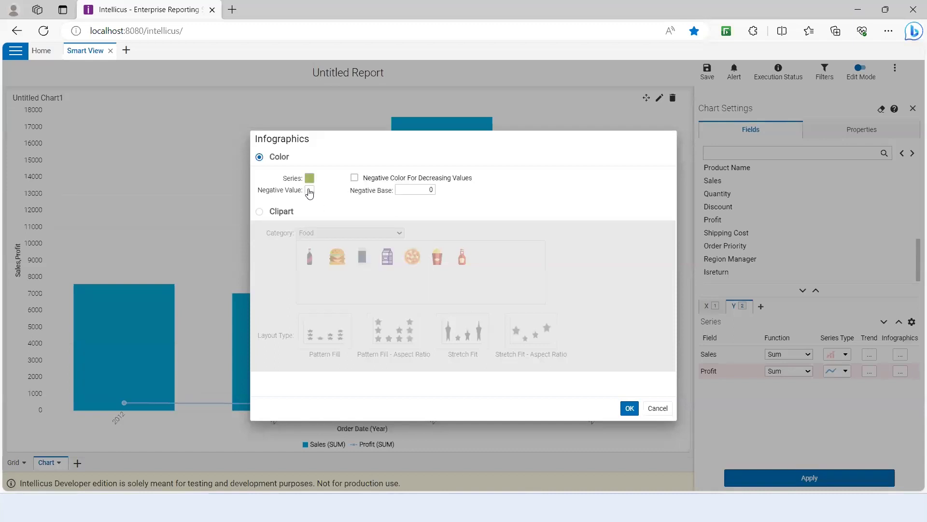
left_click(309, 190)
left_click(333, 289)
left_click(630, 409)
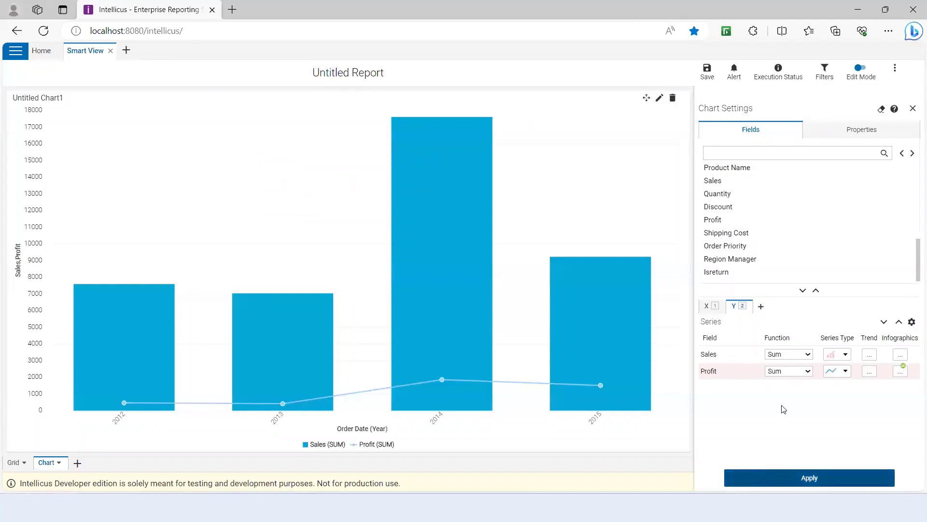
Group the Order Date category on the X axis by MONTH and apply the change.
left_click(707, 305)
left_click(812, 354)
left_click(800, 383)
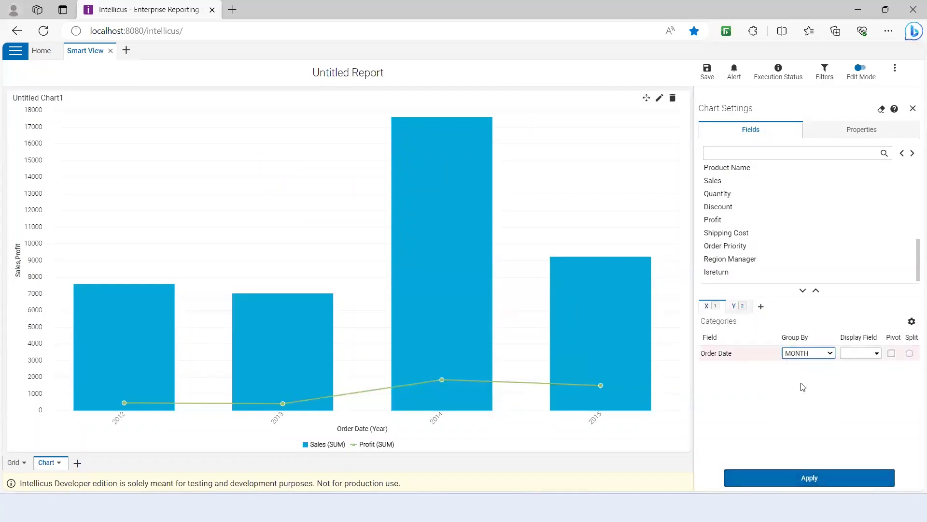
left_click(804, 478)
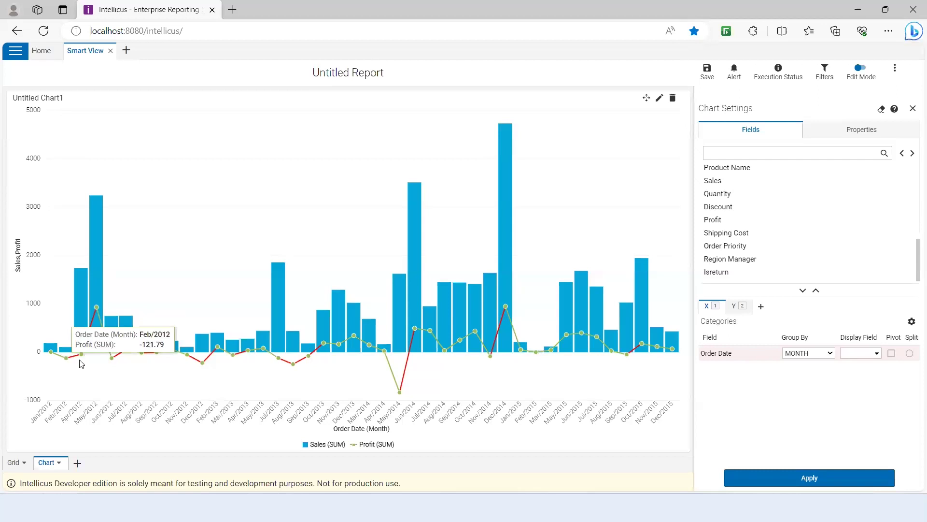
In the Sales series' infographics, set the series color to standard green and the negative value color to red, and apply the chart settings.
left_click(736, 306)
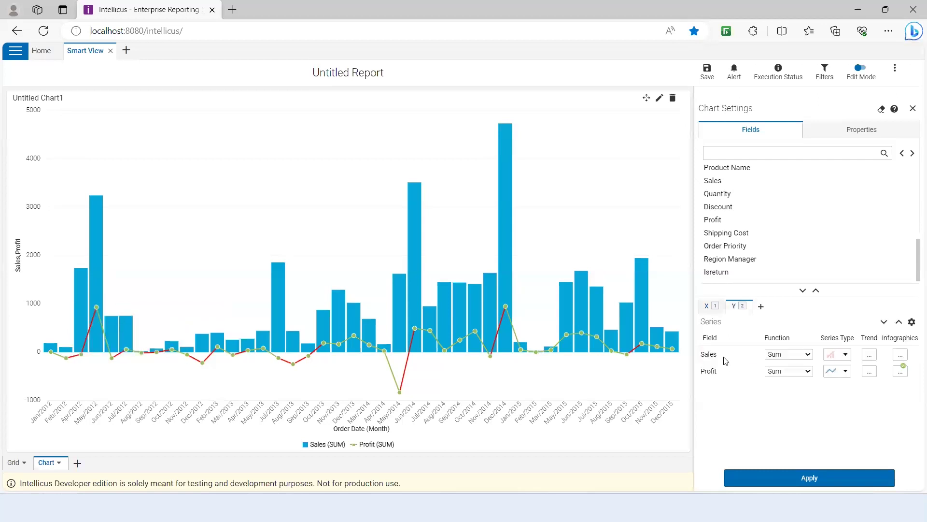
left_click(900, 355)
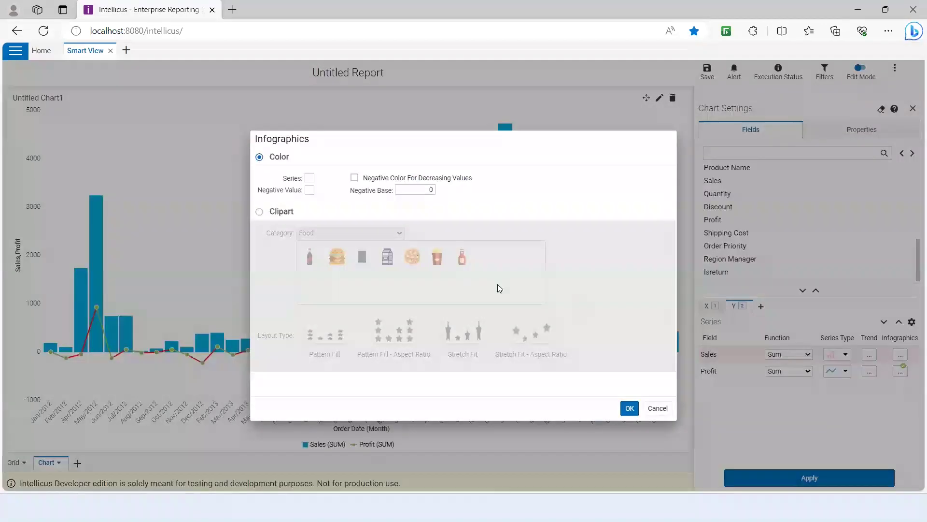
left_click(309, 178)
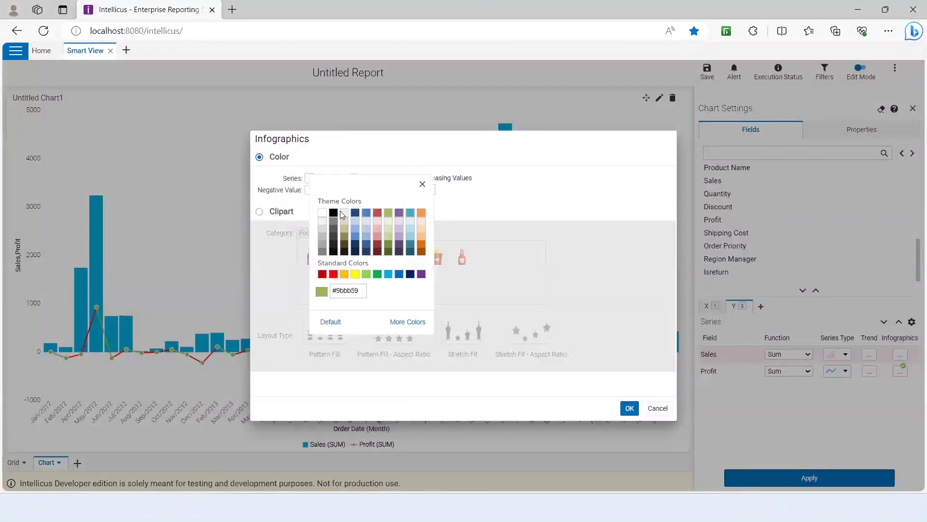
left_click(379, 275)
left_click(309, 190)
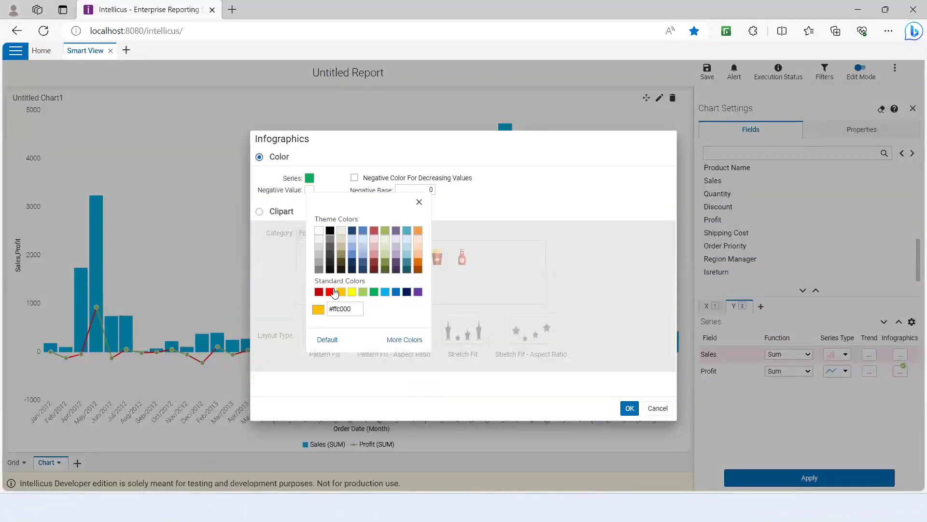
left_click(331, 293)
left_click(630, 408)
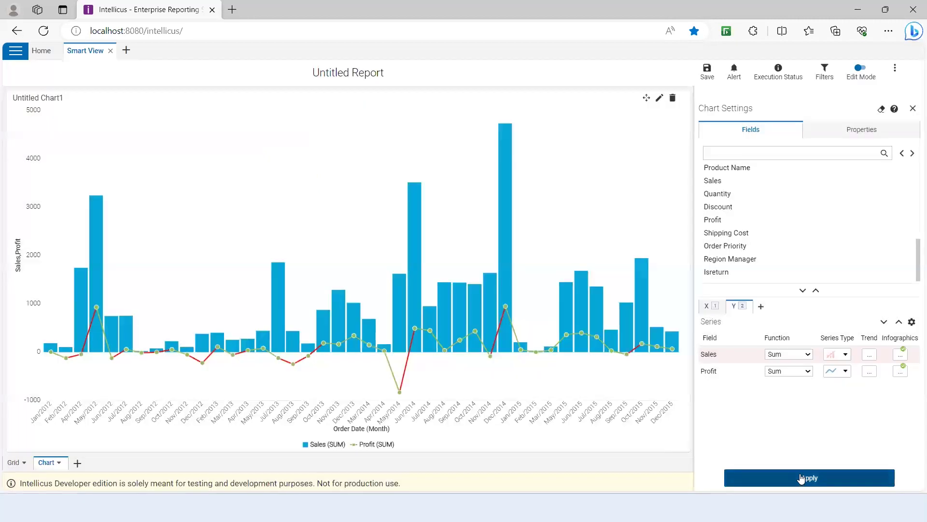
left_click(802, 478)
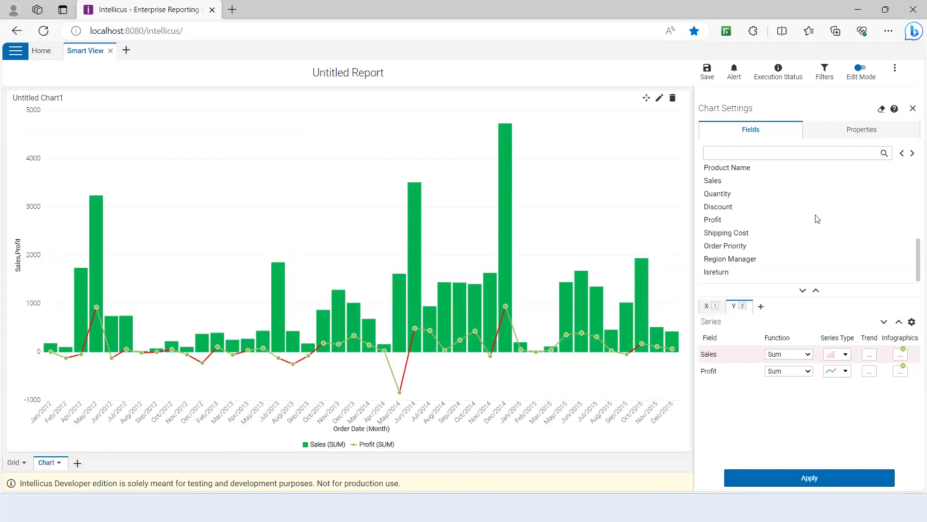
left_click(862, 131)
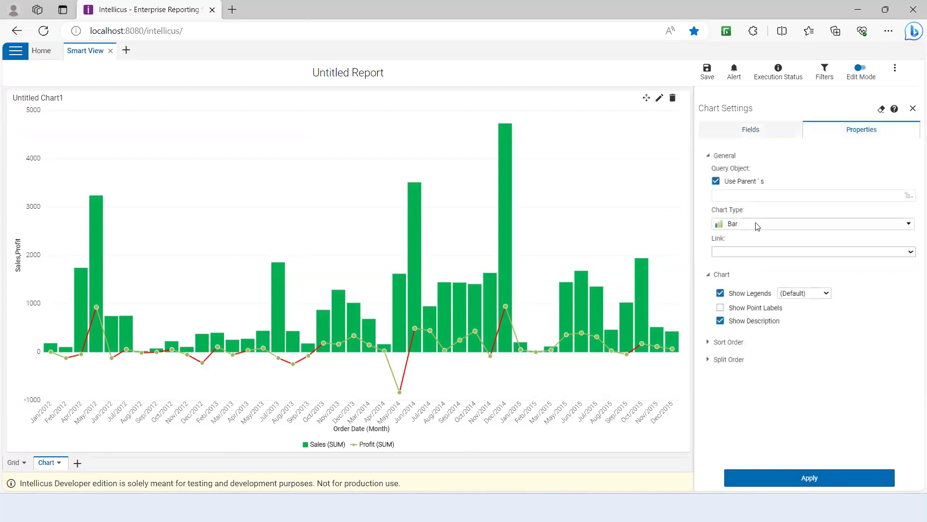
left_click(758, 136)
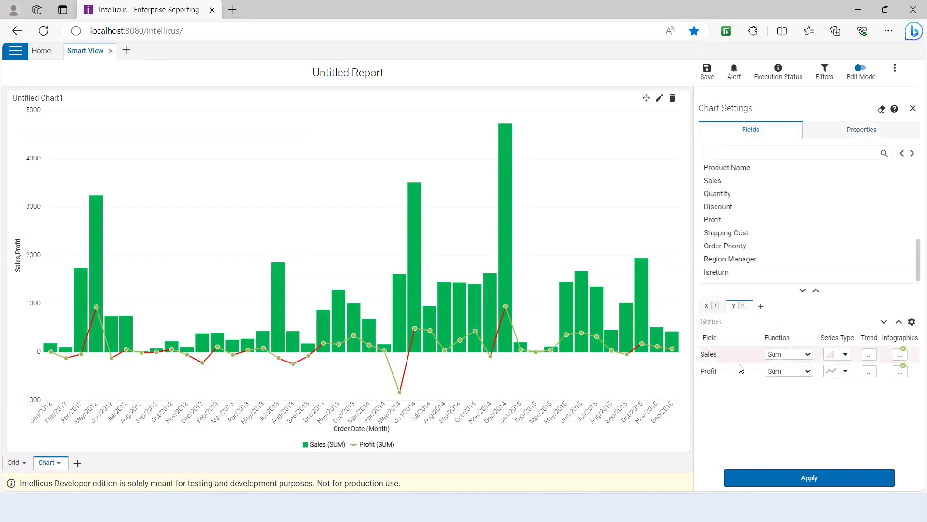
Remove Order Date from the chart's X axis and both Profit and Sales from its Y axis.
left_click_drag(737, 375, 803, 242)
left_click(709, 307)
left_click_drag(731, 354, 812, 249)
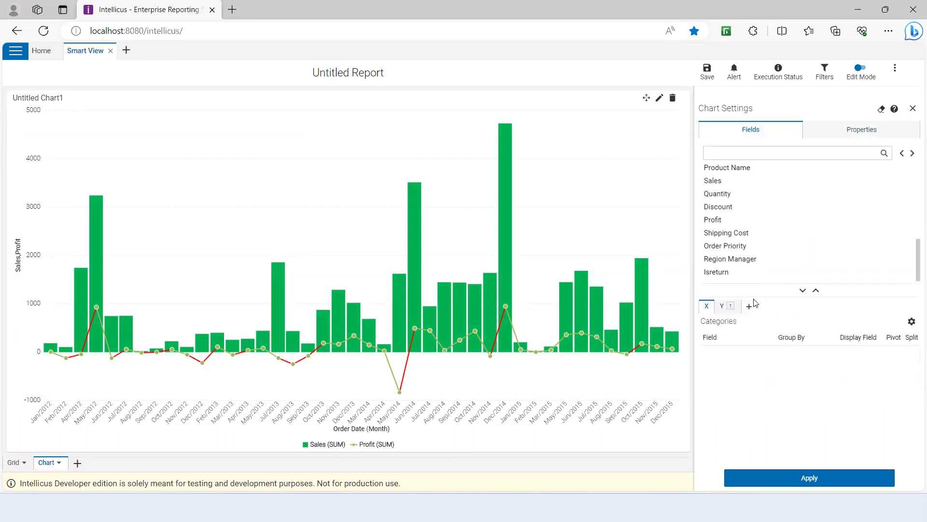
left_click(725, 307)
left_click_drag(722, 359, 796, 235)
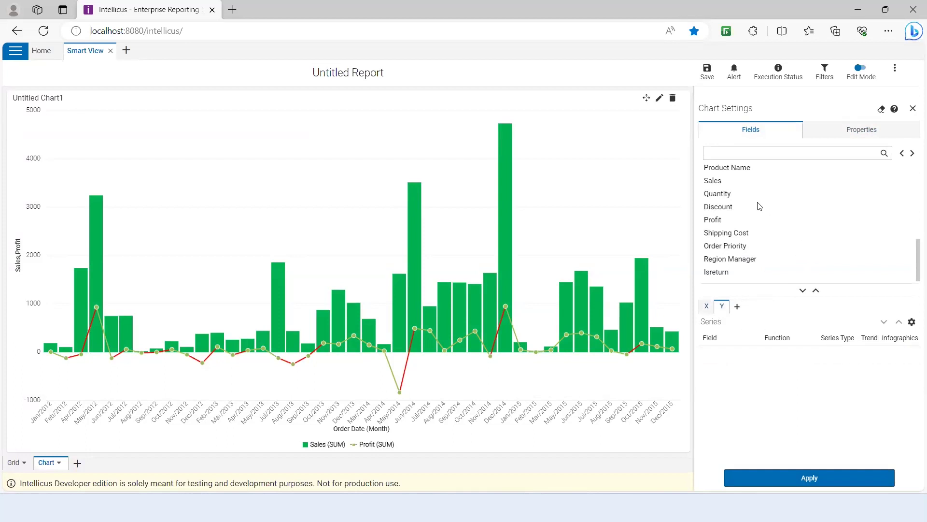
Add Category and Sub Category to the chart's X axis, with Sub Category as the pivot.
left_click(706, 306)
scroll(783, 224, "up", 2)
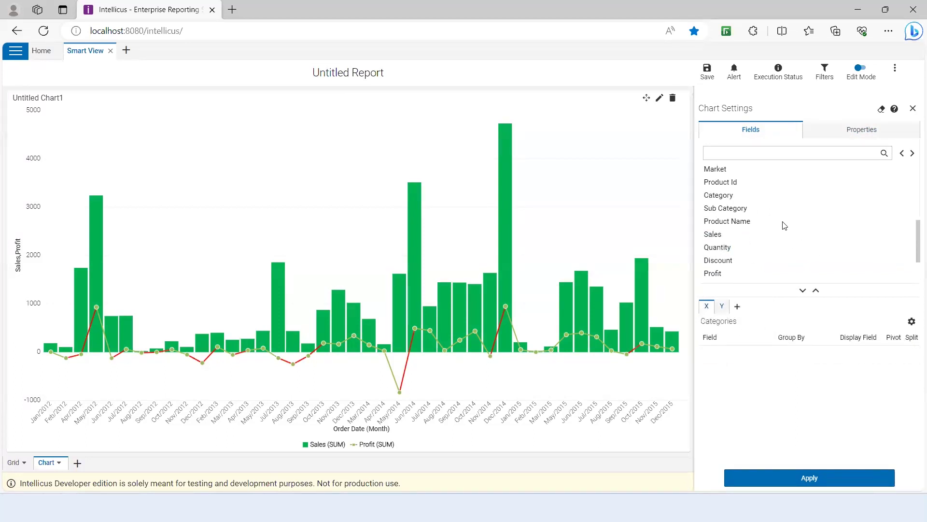
scroll(713, 263, "down", 2)
scroll(715, 258, "up", 2)
left_click_drag(722, 196, 739, 368)
left_click_drag(724, 209, 738, 392)
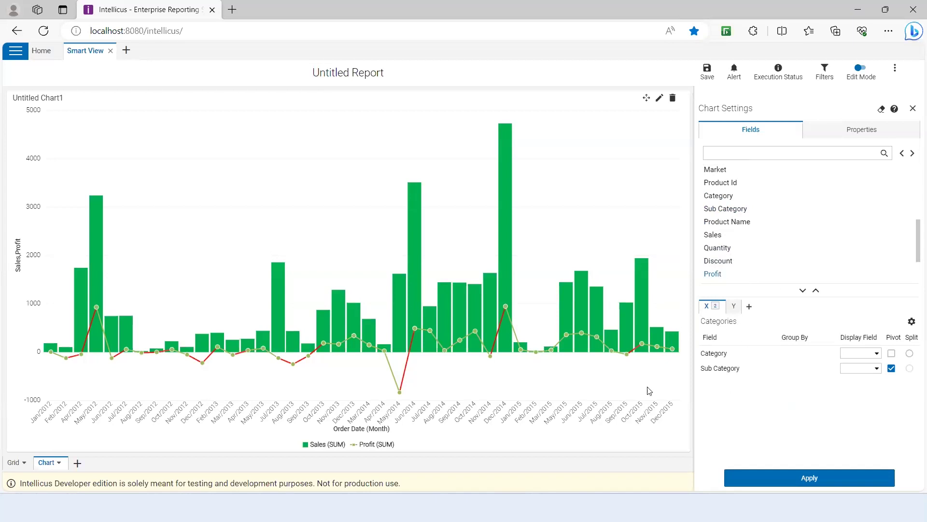
Add Sales with the Sum function as the Y-axis series and apply the chart settings.
left_click(732, 306)
scroll(765, 228, "down", 1)
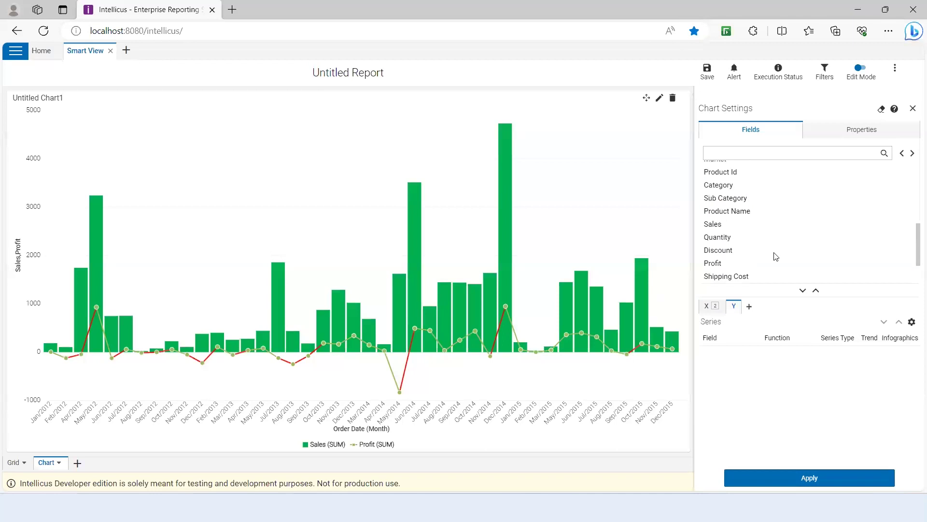
left_click_drag(718, 217, 783, 410)
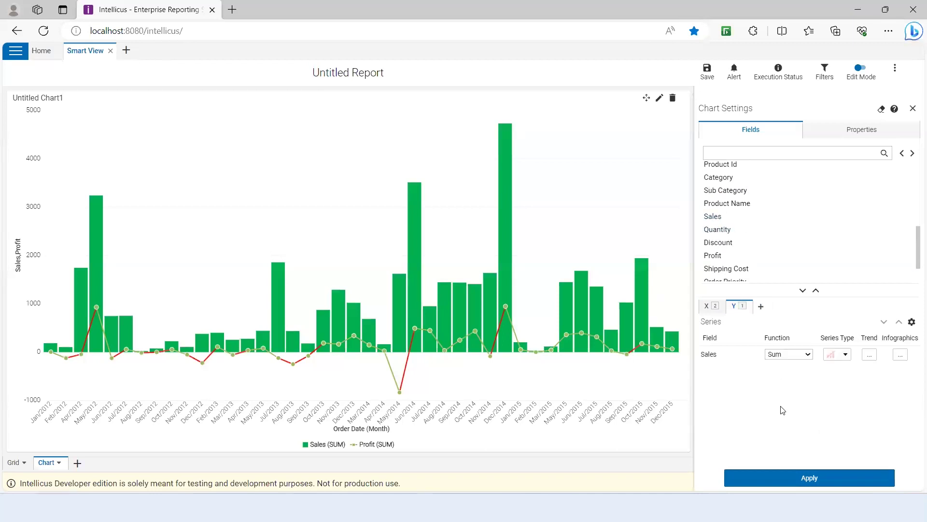
left_click(814, 479)
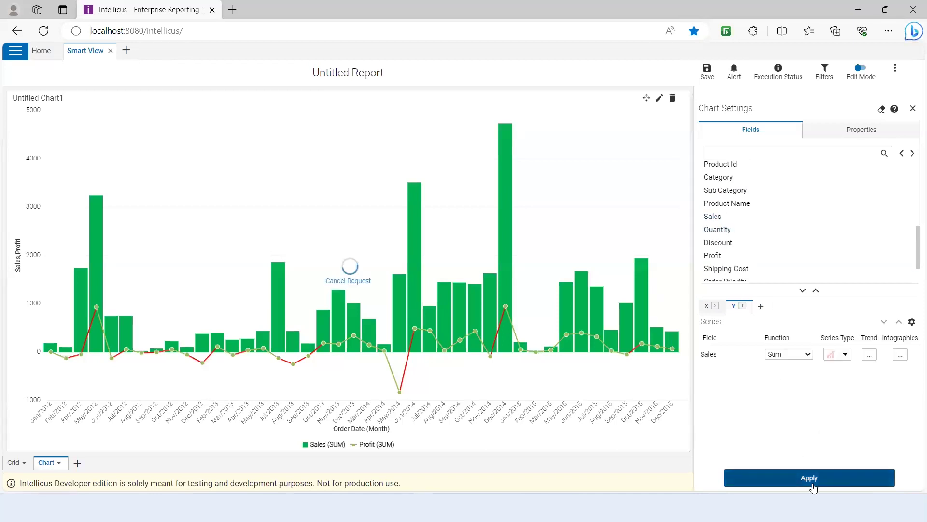
Split the chart by Category, apply it, and inspect the bars in the Furniture panel.
left_click(706, 305)
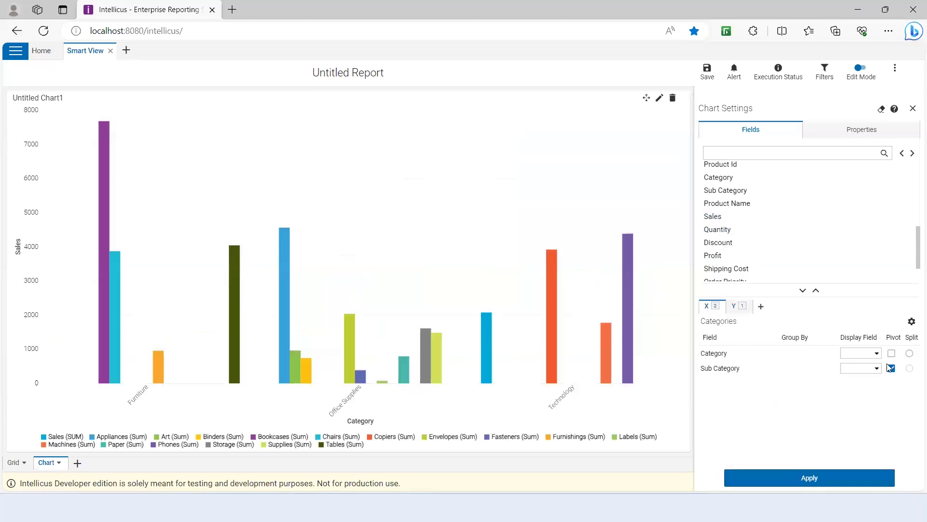
left_click(909, 354)
left_click(818, 480)
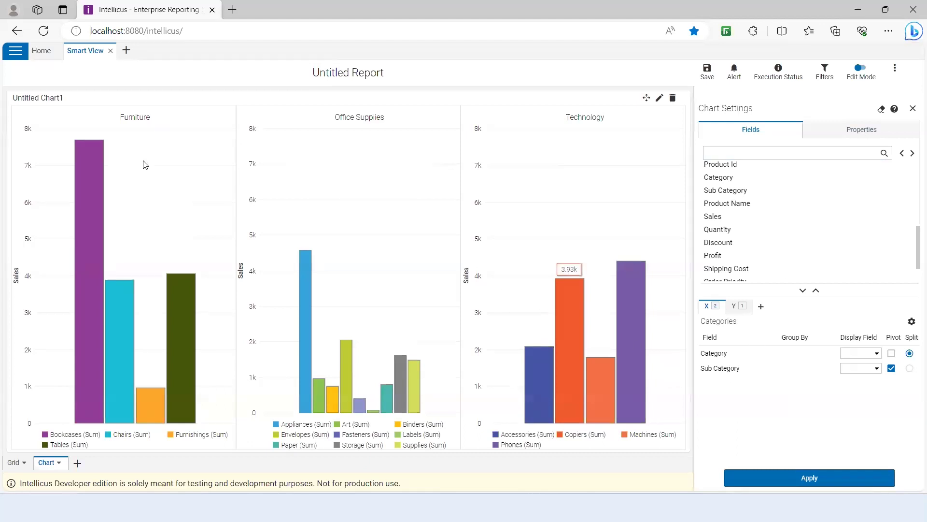
mouse_move(101, 381)
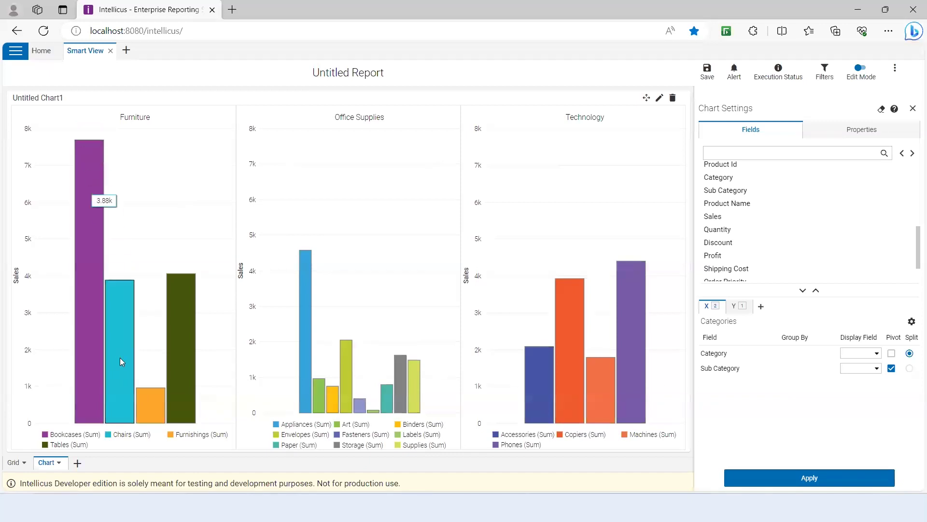
mouse_move(176, 372)
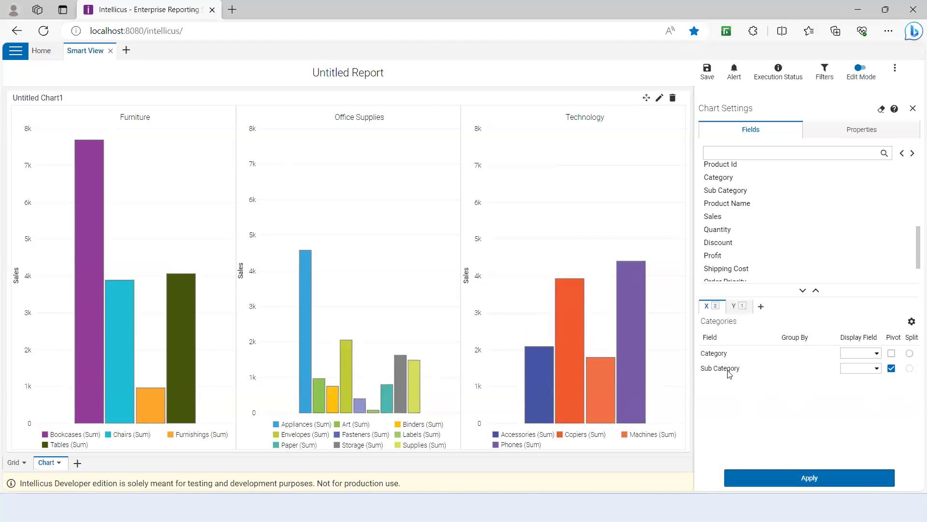
Set the Y-axis stack type to Stacked and apply it to the chart.
left_click(739, 308)
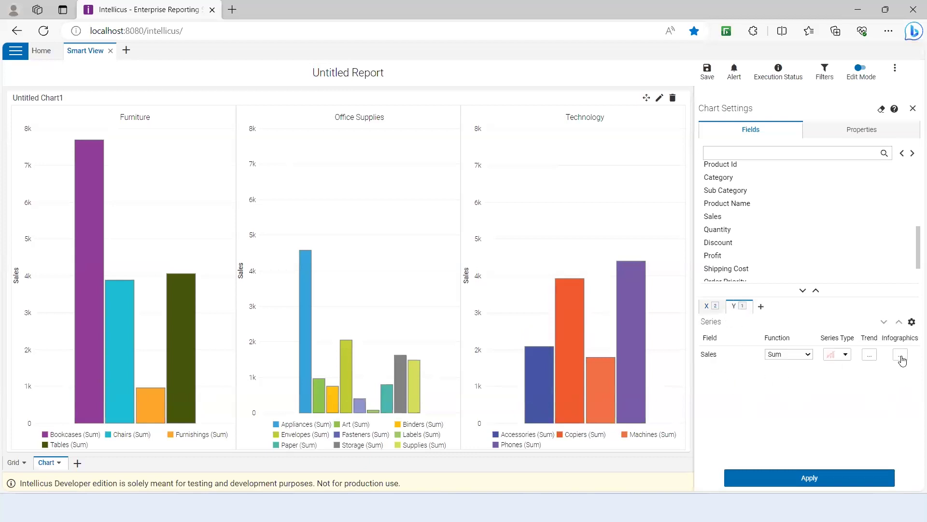
left_click(900, 356)
left_click(658, 408)
left_click(912, 322)
left_click(844, 368)
left_click(840, 388)
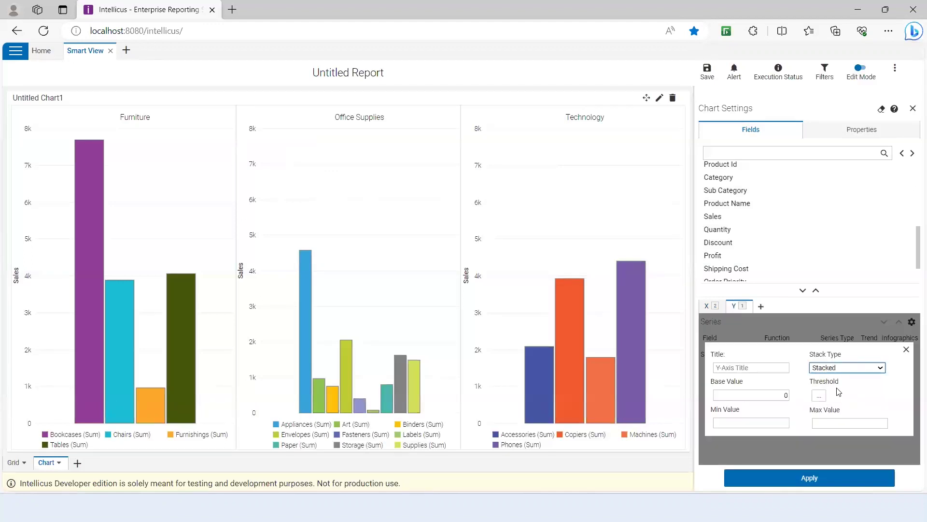
left_click(823, 482)
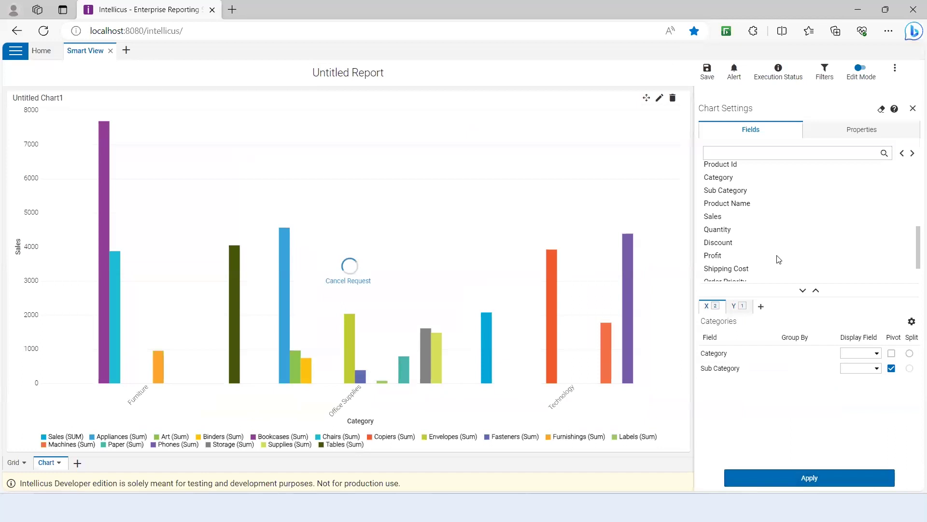
Close the current report, start a new Smart View on the QO_Superstore_Sales query object, and add a chart to it.
left_click(110, 50)
left_click(13, 53)
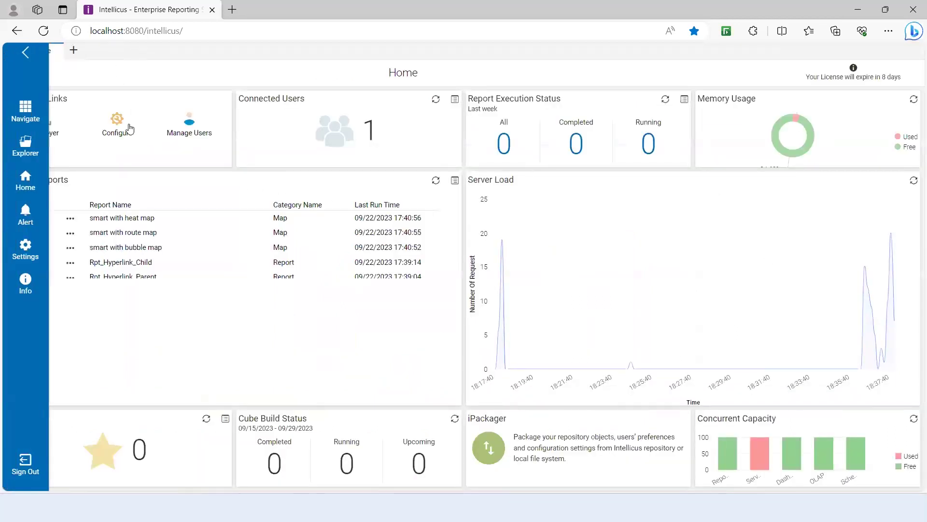
left_click(99, 128)
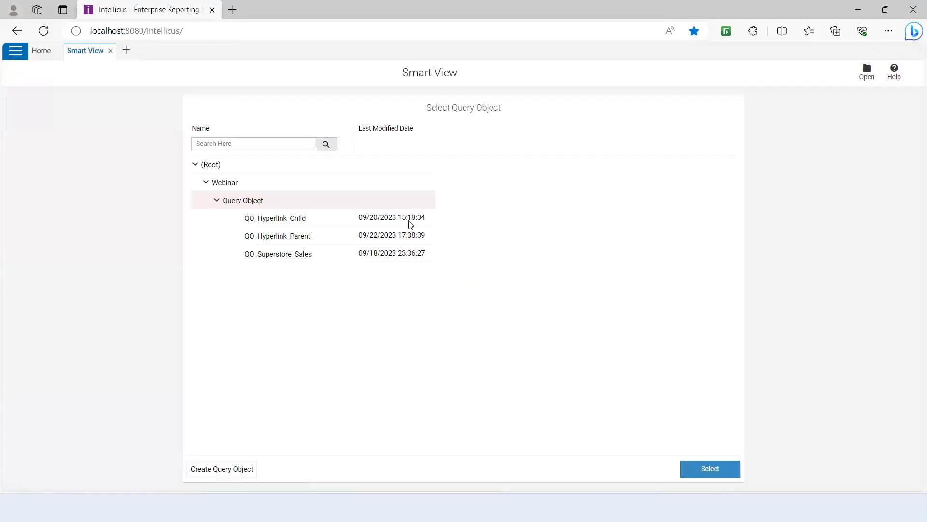
double_click(284, 254)
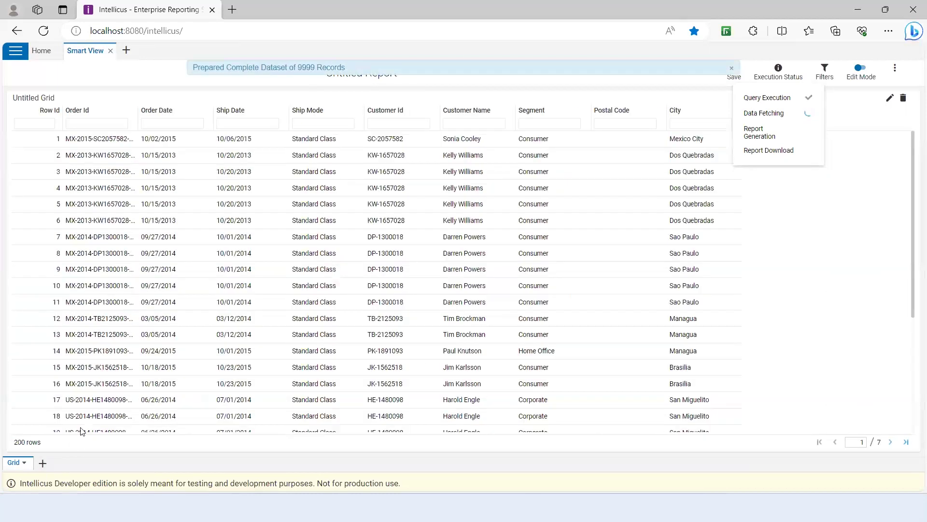
left_click(43, 463)
left_click(67, 412)
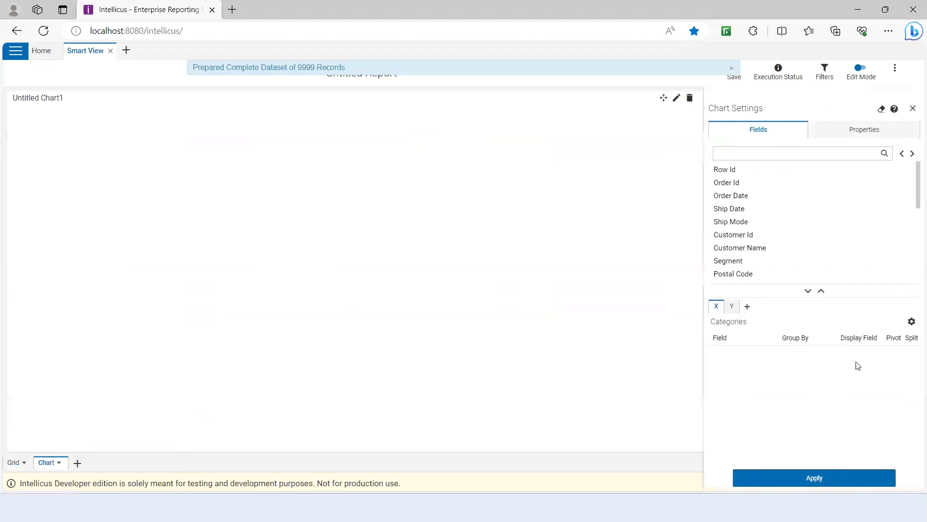
Add Category and Sub Category to the X axis of the new chart.
scroll(727, 232, "down", 3)
scroll(733, 257, "up", 2)
scroll(733, 257, "down", 2)
left_click_drag(717, 257, 718, 372)
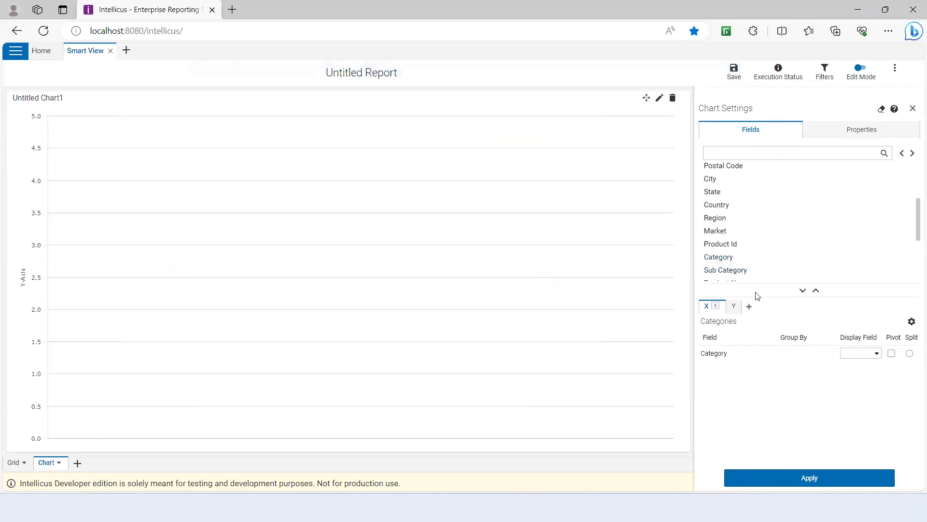
left_click_drag(741, 270, 720, 406)
Add Sales as the Y-axis series, set the stack type to Stacked, and apply the settings to the new chart.
left_click(735, 307)
scroll(753, 227, "down", 2)
left_click_drag(713, 224, 752, 370)
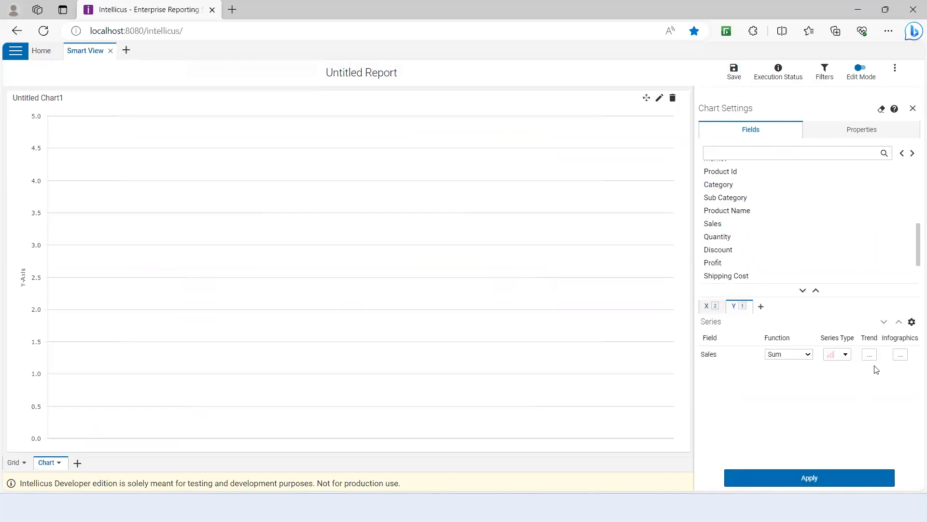
left_click(912, 322)
left_click(842, 371)
left_click(837, 384)
left_click(907, 349)
left_click(792, 479)
Remove Sub Category from the X axis so only Category is used, and apply the change.
left_click(711, 306)
left_click_drag(772, 267, 774, 261)
left_click(792, 478)
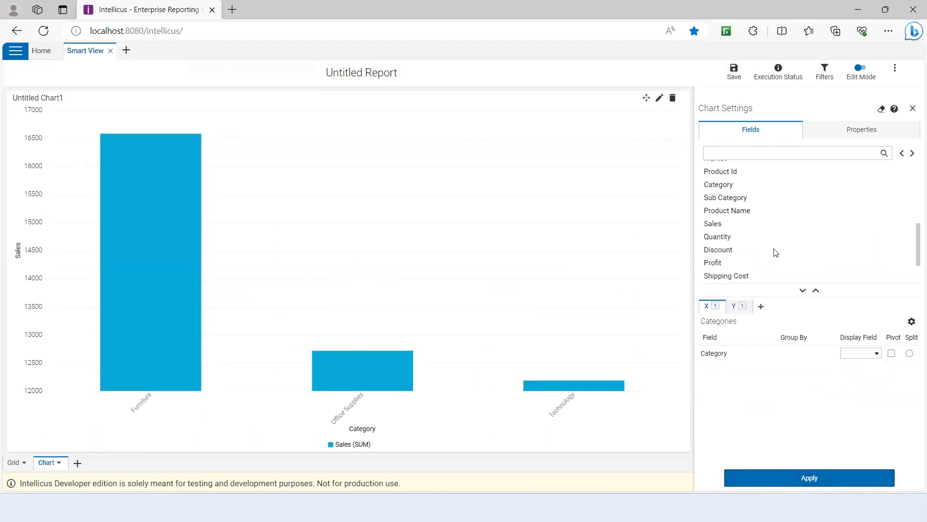
Review the Y-axis title and minimum value options, then close the axis settings without changes.
left_click(743, 308)
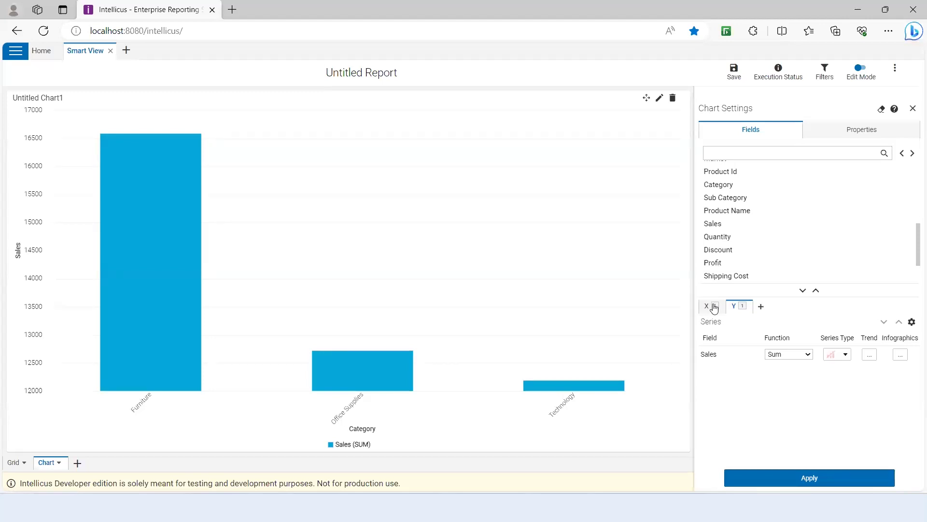
left_click(912, 322)
left_click(734, 369)
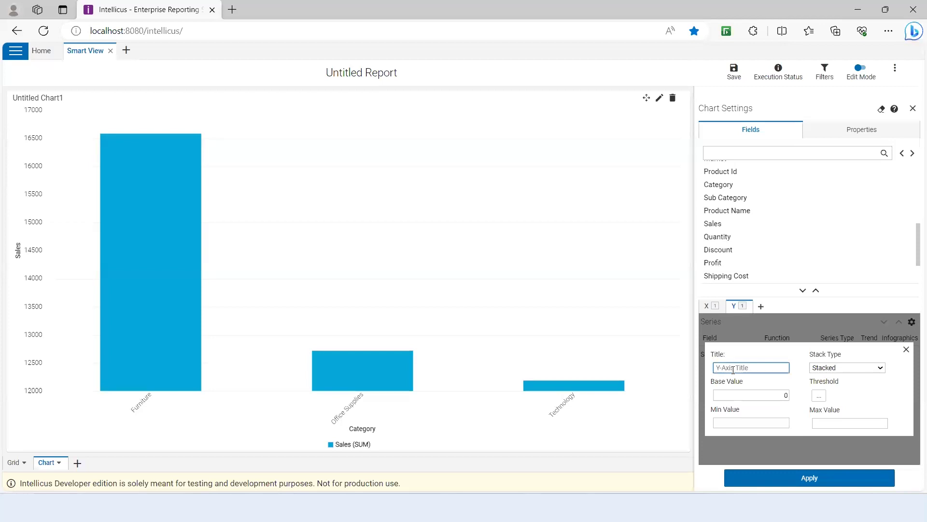
left_click(732, 424)
left_click(906, 350)
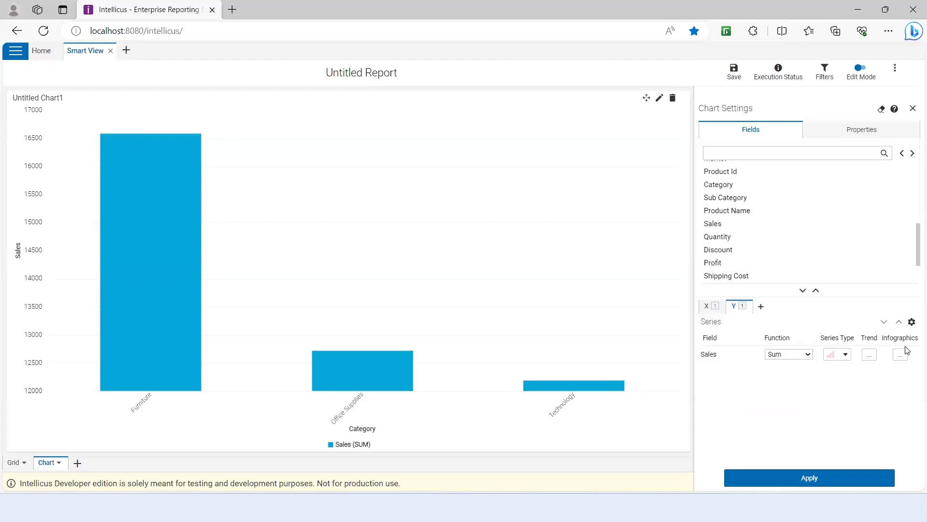
Replace Category with Sub Category on the X axis and apply the change.
left_click(712, 306)
left_click_drag(731, 357, 788, 237)
left_click_drag(736, 198, 731, 374)
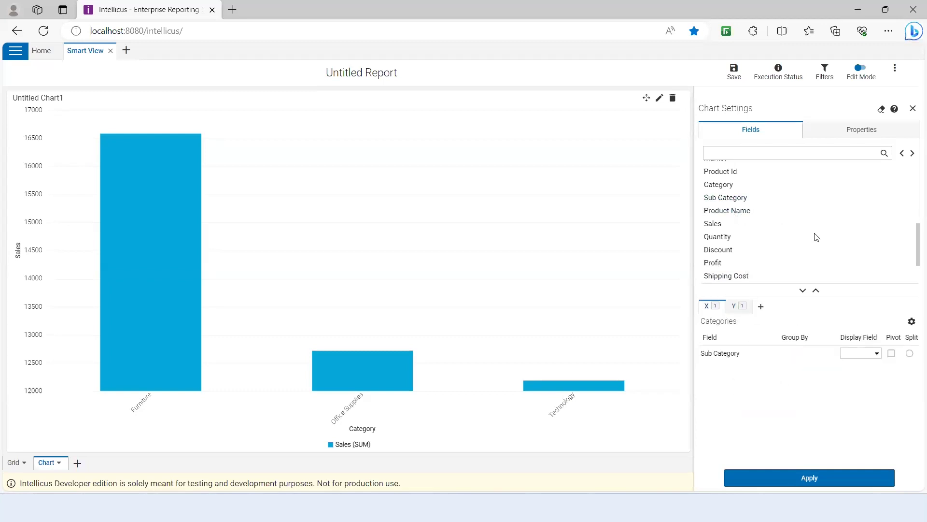
left_click(825, 479)
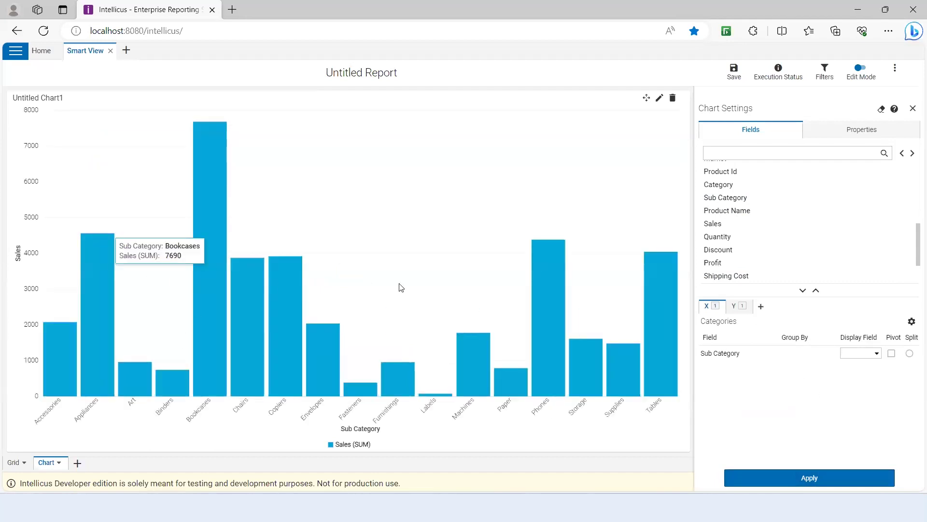
Enable the threshold line in the Y-axis settings and set its value range from 3000 to 3000.
left_click(912, 322)
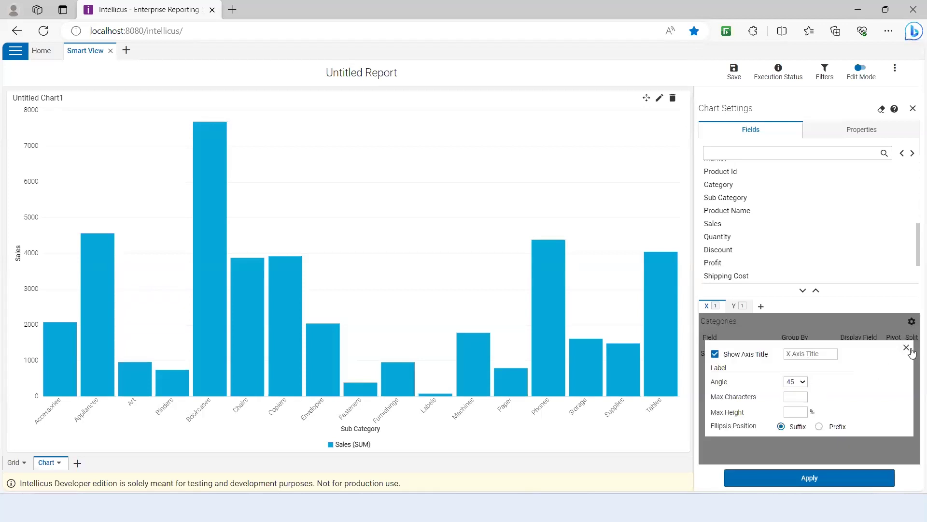
left_click(907, 348)
left_click(737, 308)
left_click(912, 321)
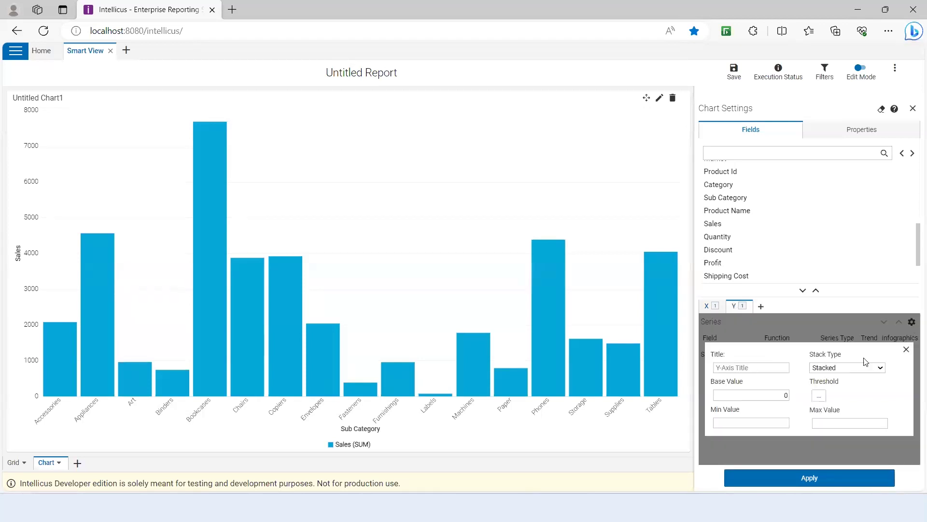
left_click(819, 395)
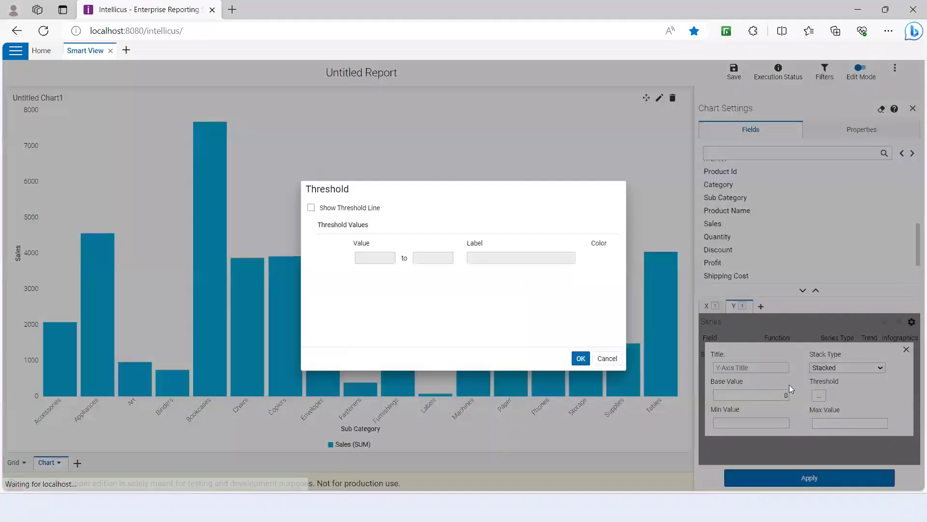
left_click(312, 208)
left_click(382, 258)
type("100")
left_click(423, 257)
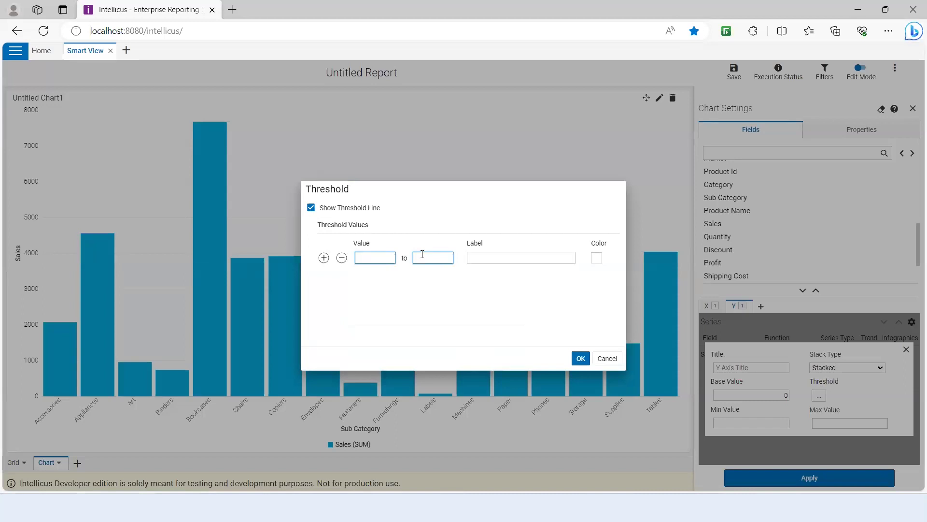
left_click(423, 257)
Label the threshold line "Threshold" with a red color, accept it, and apply the chart settings.
left_click(548, 263)
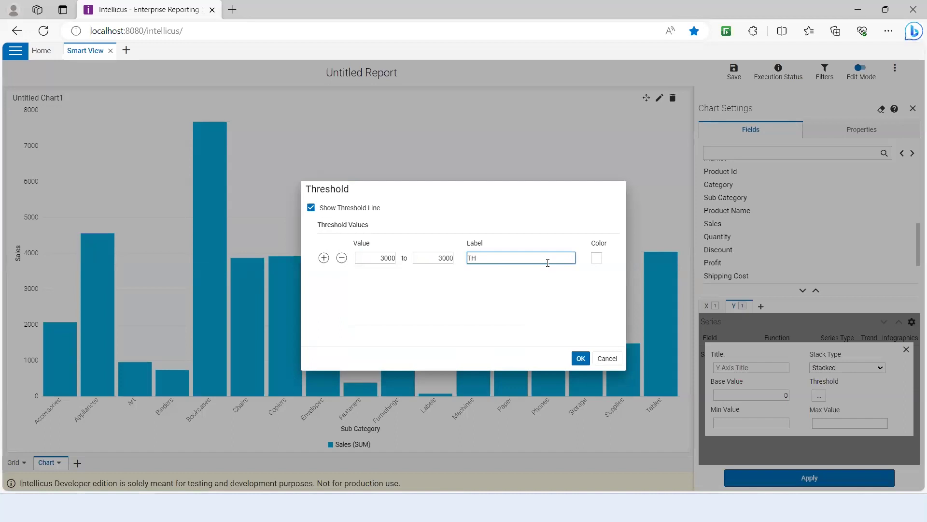
key("BackSpace")
type("hresoft")
type("hold")
left_click(597, 258)
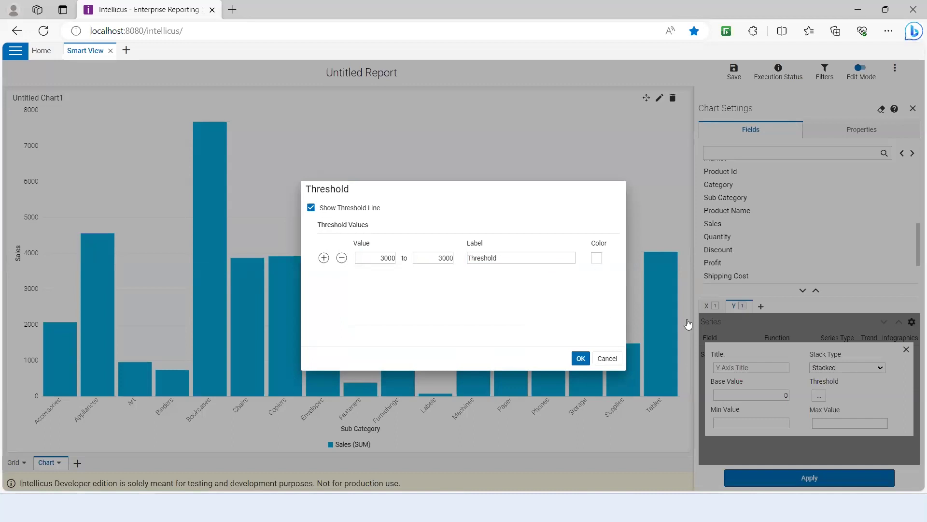
left_click(692, 292)
left_click(581, 359)
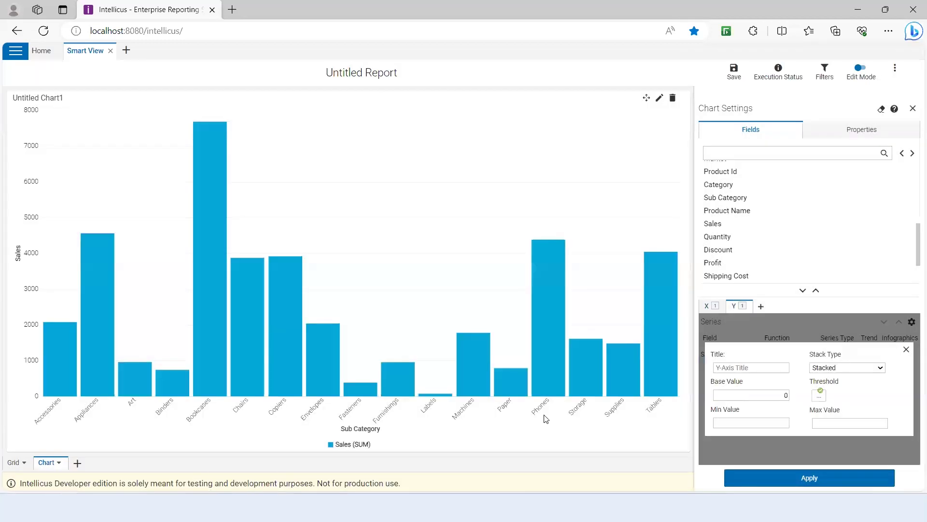
left_click(906, 350)
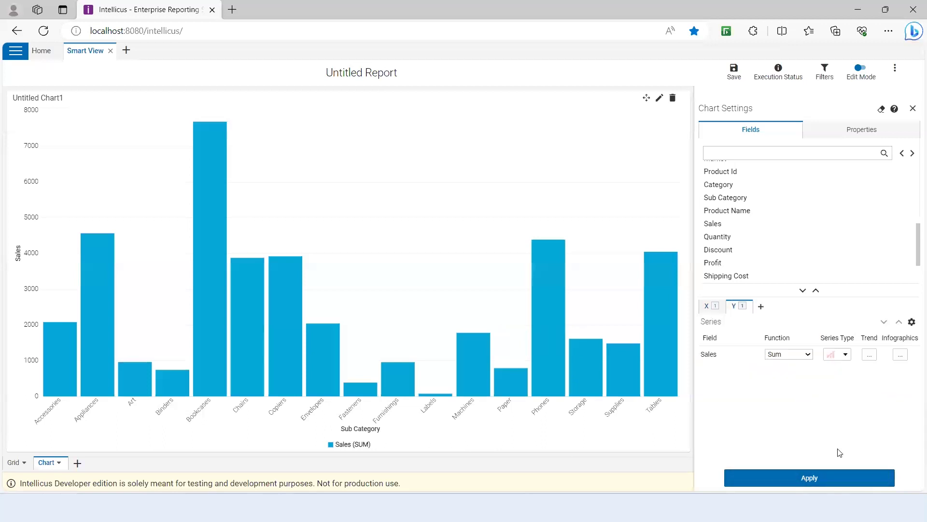
left_click(815, 479)
Change the Y-axis threshold range to run from 2500 to 3000 and apply the chart settings.
left_click(912, 322)
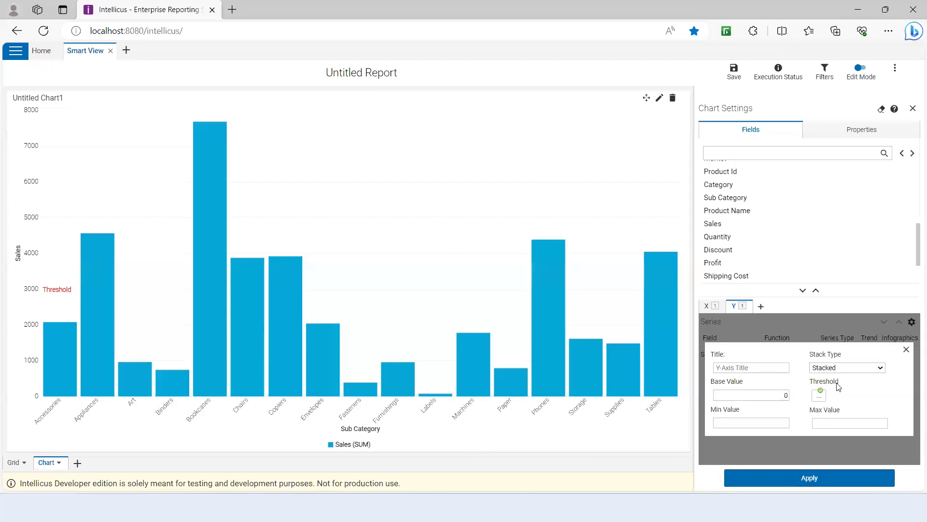
left_click(819, 395)
left_click(435, 261)
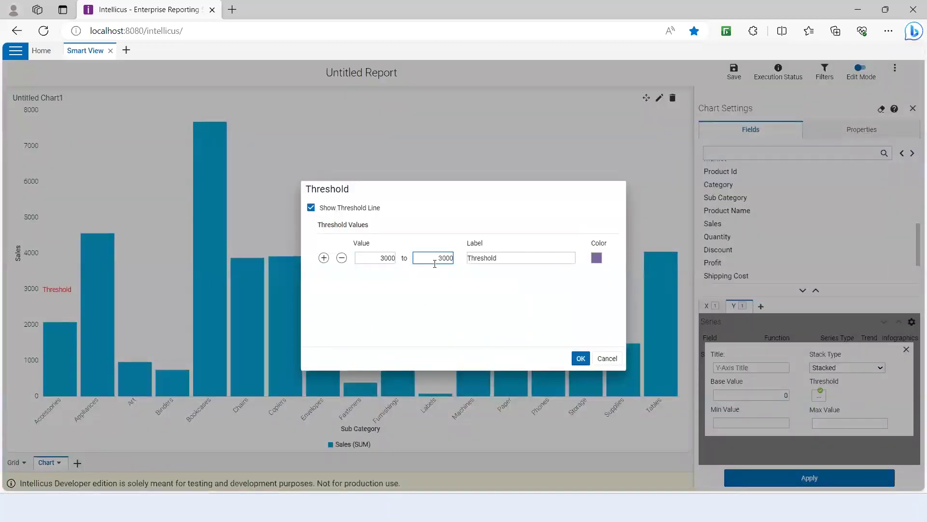
double_click(389, 258)
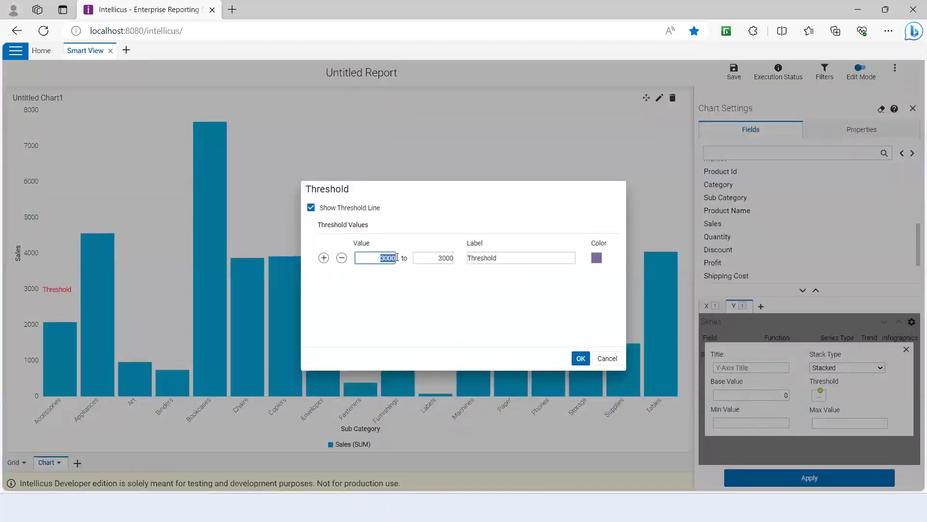
key("BackSpace")
type("2500")
left_click(581, 358)
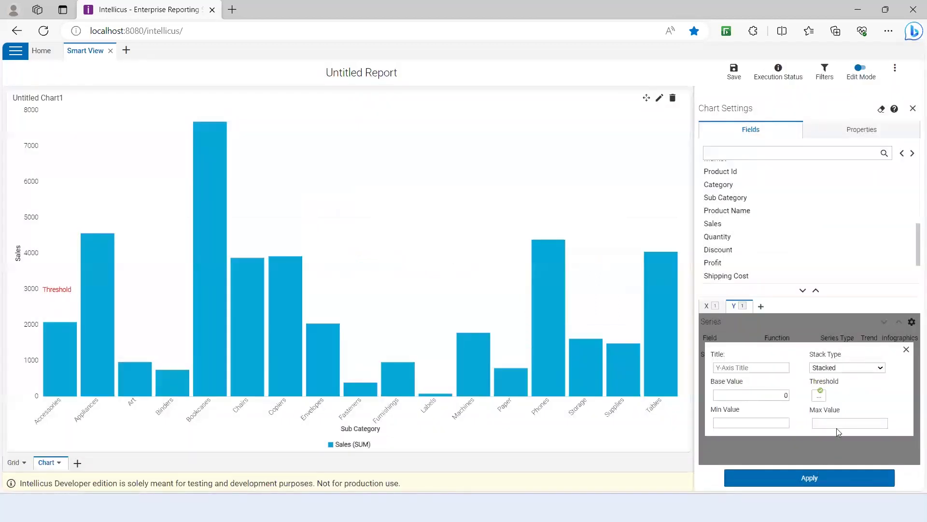
left_click(906, 350)
left_click(809, 477)
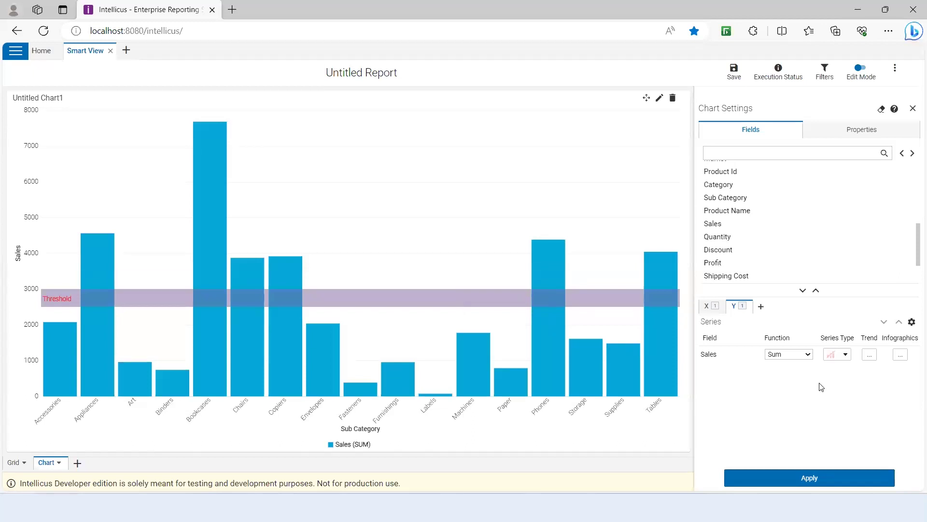
Show point labels on the bars and set the legend position to Top, applying the chart settings.
left_click(709, 305)
left_click(734, 309)
left_click(869, 128)
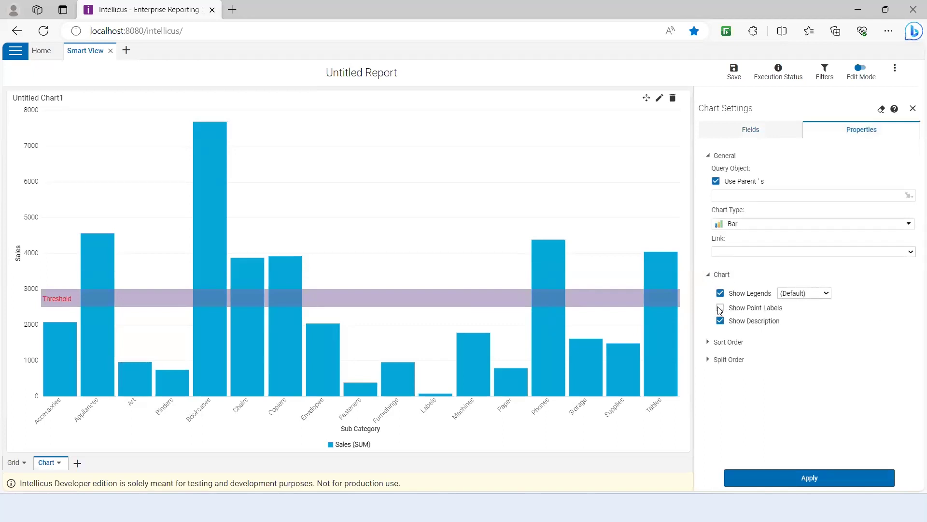
left_click(803, 479)
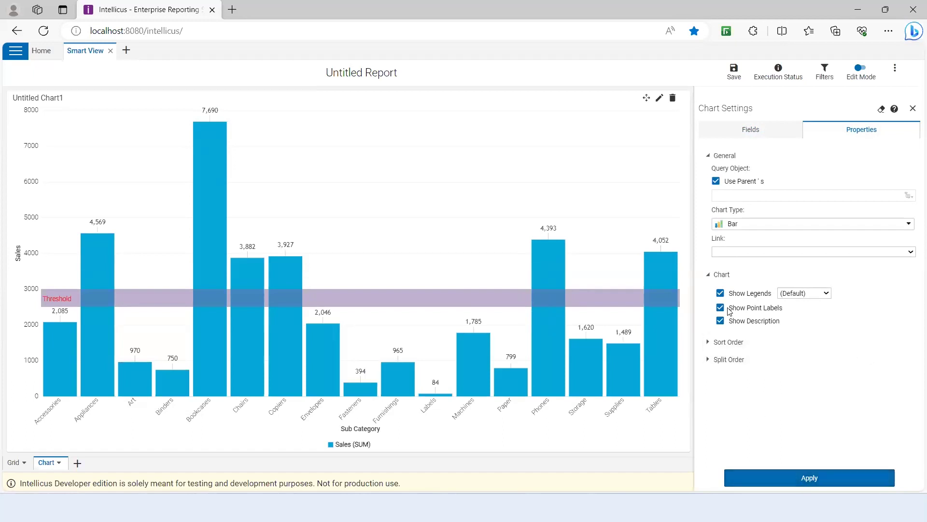
left_click(806, 293)
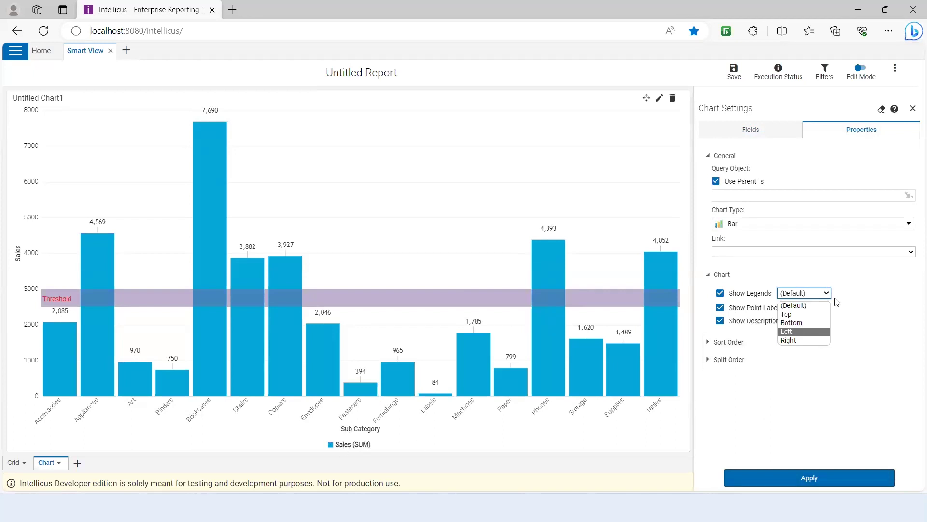
left_click(793, 315)
left_click(825, 482)
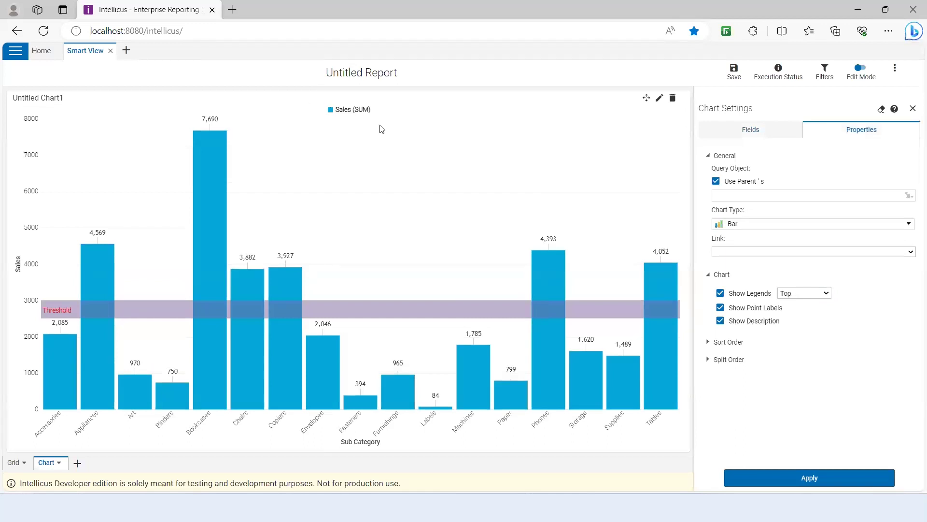
Sort the chart by Sales (Sum) in Descending order and apply the change.
left_click(708, 343)
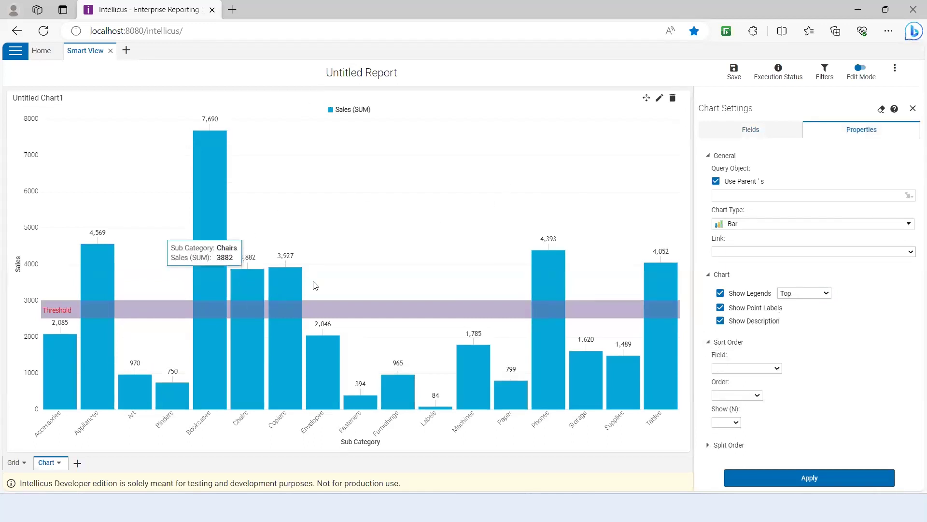
left_click(747, 368)
left_click(743, 397)
left_click(745, 395)
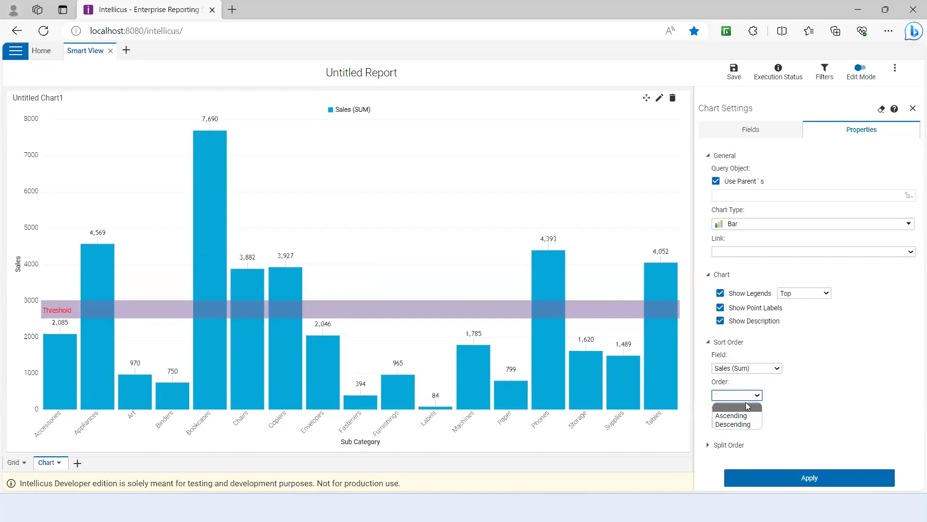
left_click(732, 424)
left_click(807, 477)
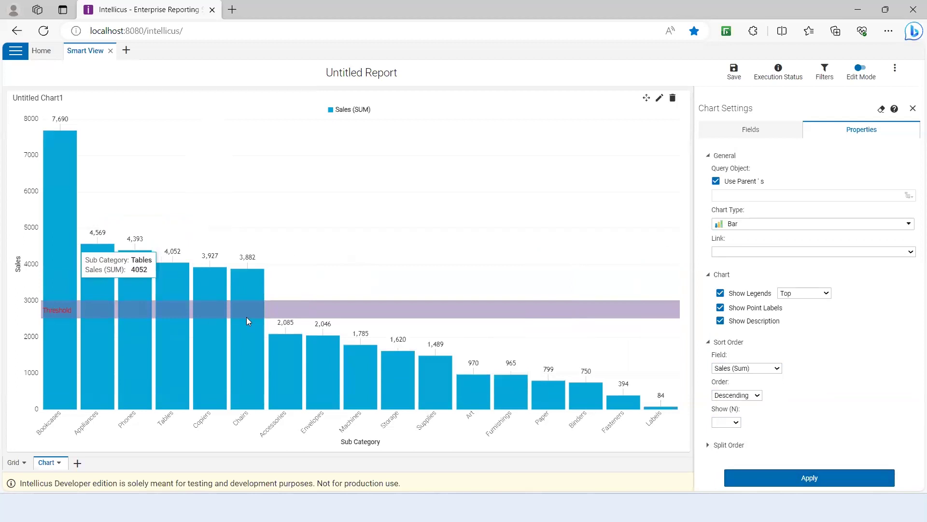
Turn off the threshold line in the Y-axis settings and apply the chart settings.
left_click(750, 132)
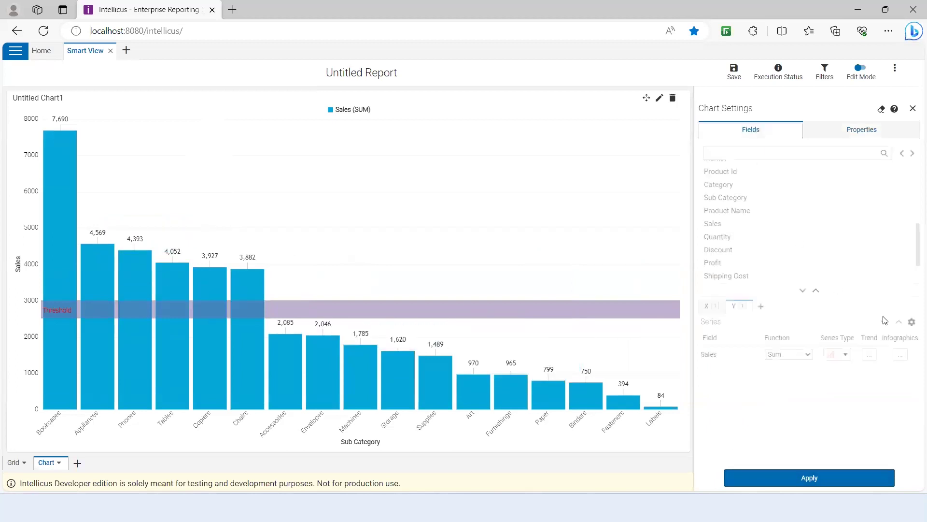
left_click(912, 321)
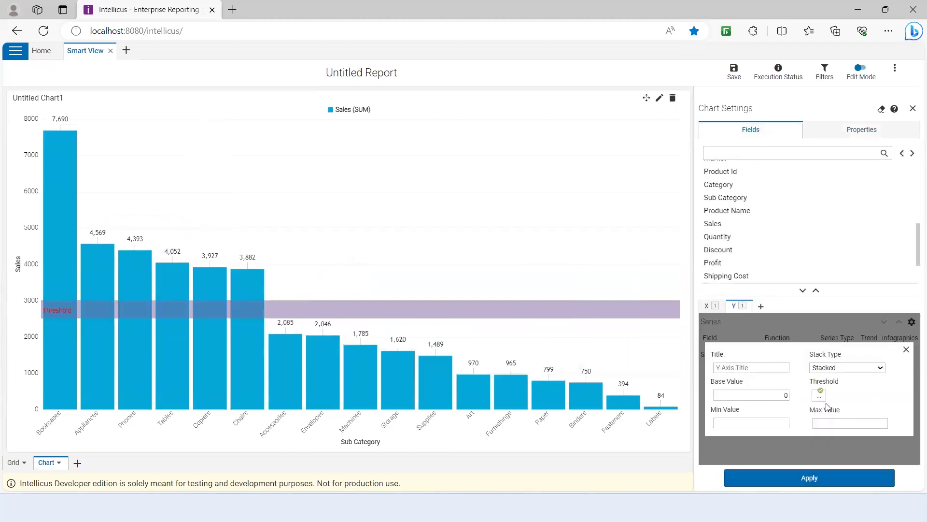
left_click(819, 396)
left_click(311, 208)
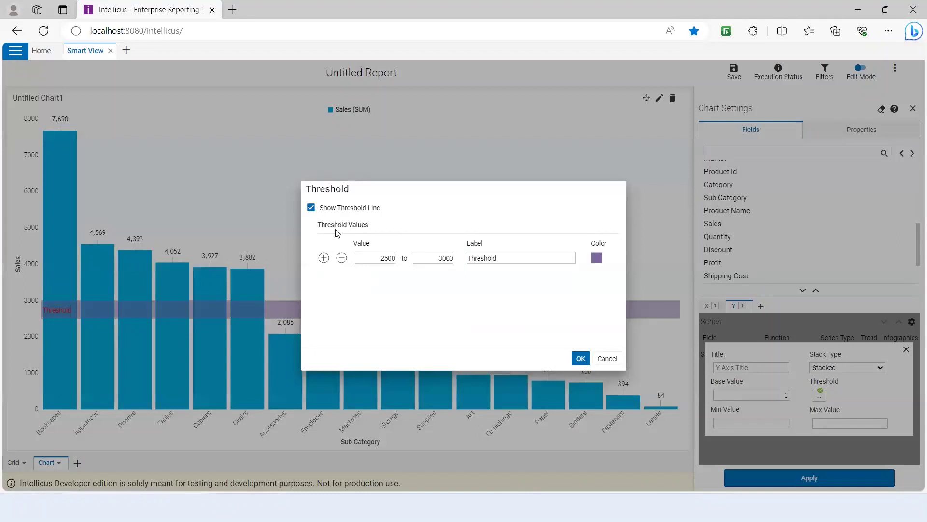
left_click(581, 359)
left_click(912, 351)
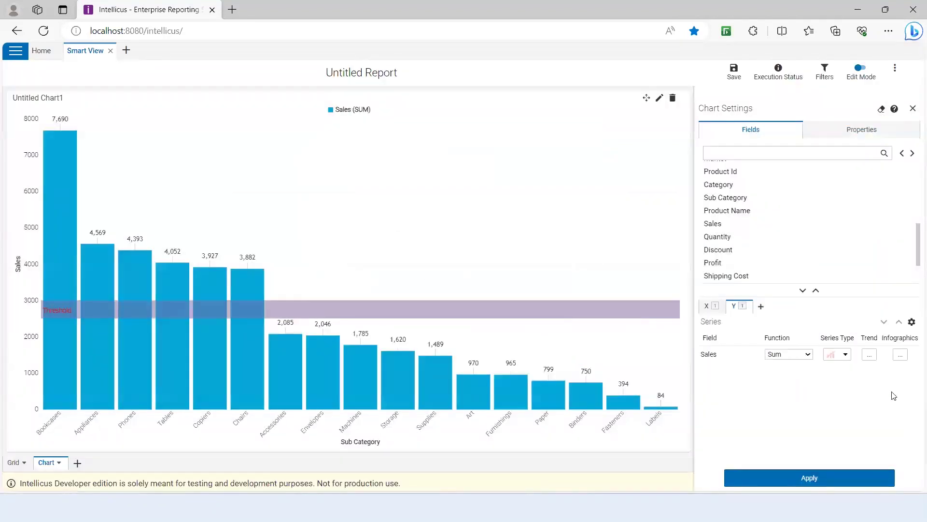
left_click(843, 134)
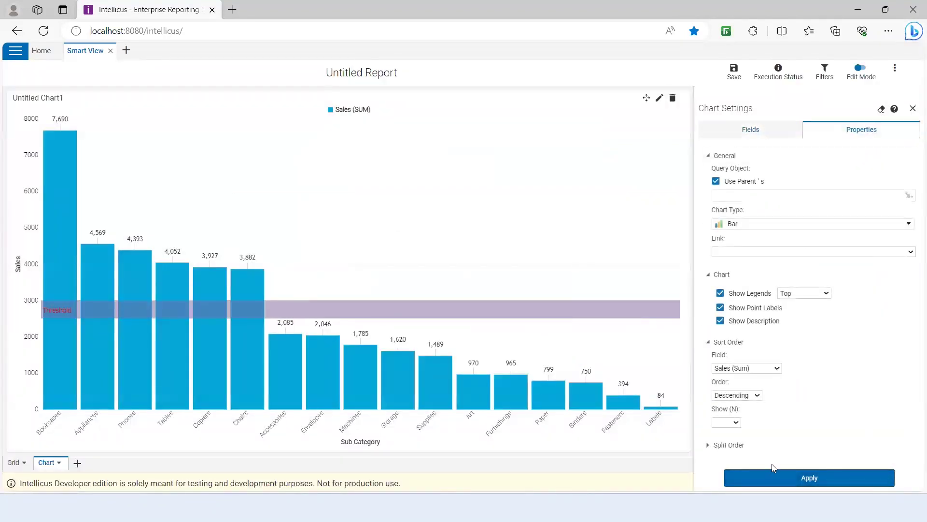
left_click(772, 478)
Replace Sub Category with Customer Name on the X axis and add Sales to the Y axis again.
left_click(743, 131)
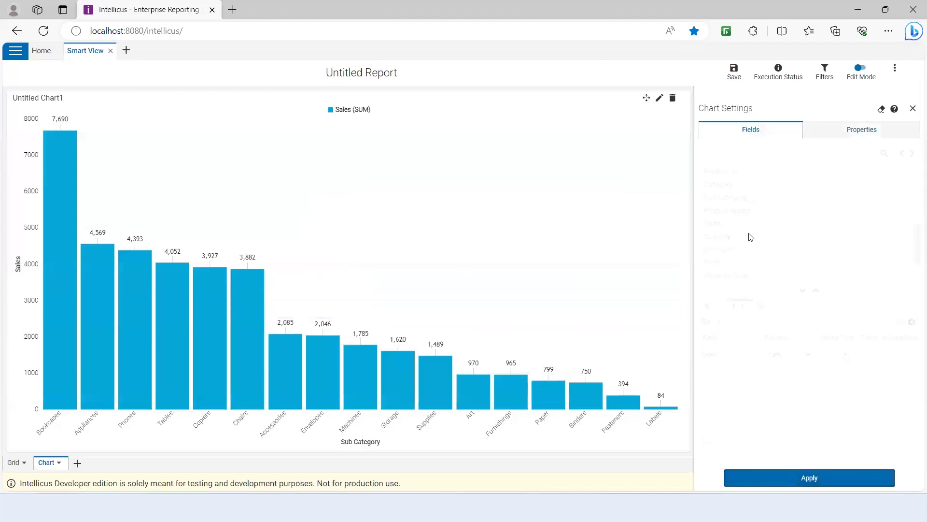
left_click(708, 305)
left_click_drag(729, 355, 752, 206)
scroll(751, 206, "up", 5)
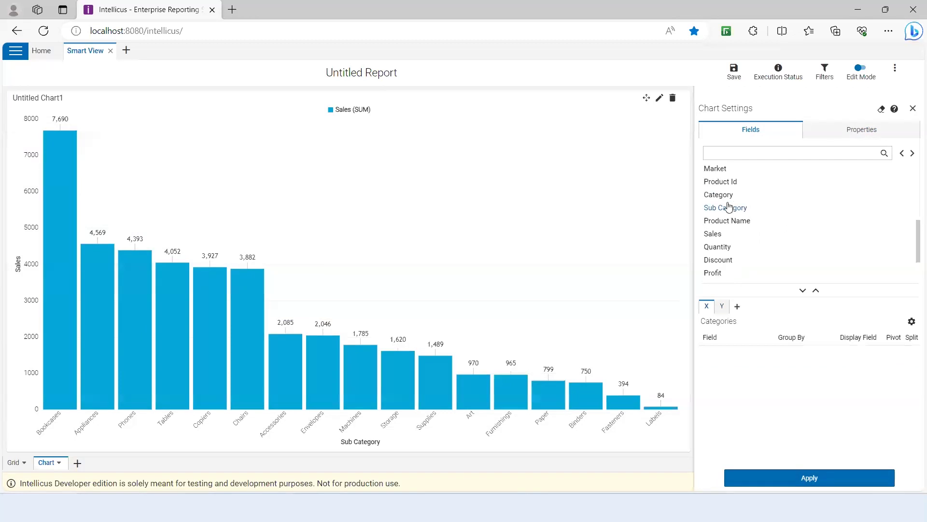
left_click_drag(729, 194, 733, 382)
scroll(773, 227, "down", 3)
scroll(774, 227, "down", 1)
left_click_drag(712, 241, 735, 306)
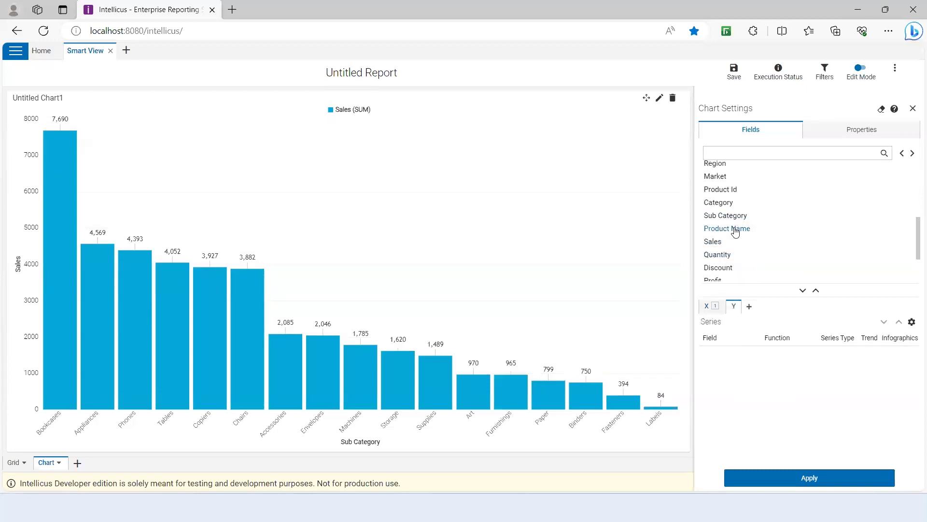
left_click_drag(714, 242, 768, 370)
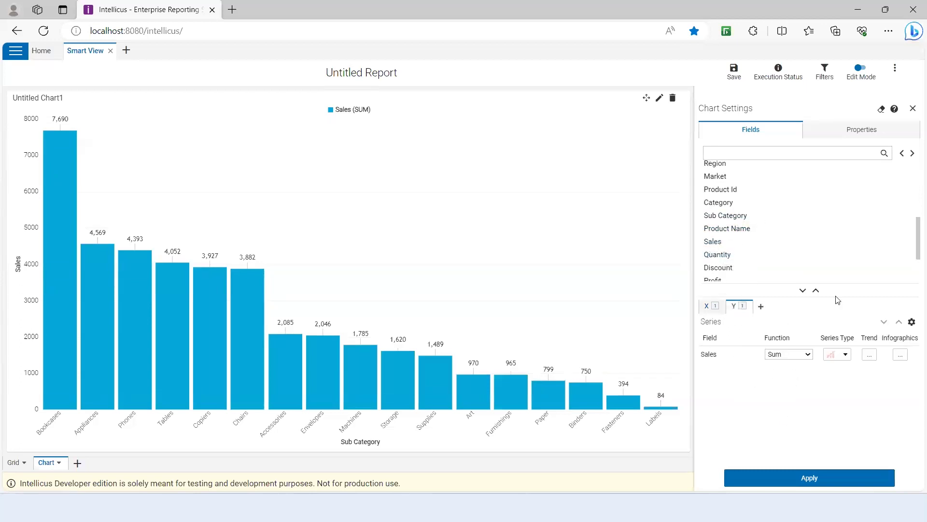
Change the chart type to Column and apply the chart settings.
left_click(884, 132)
left_click(907, 225)
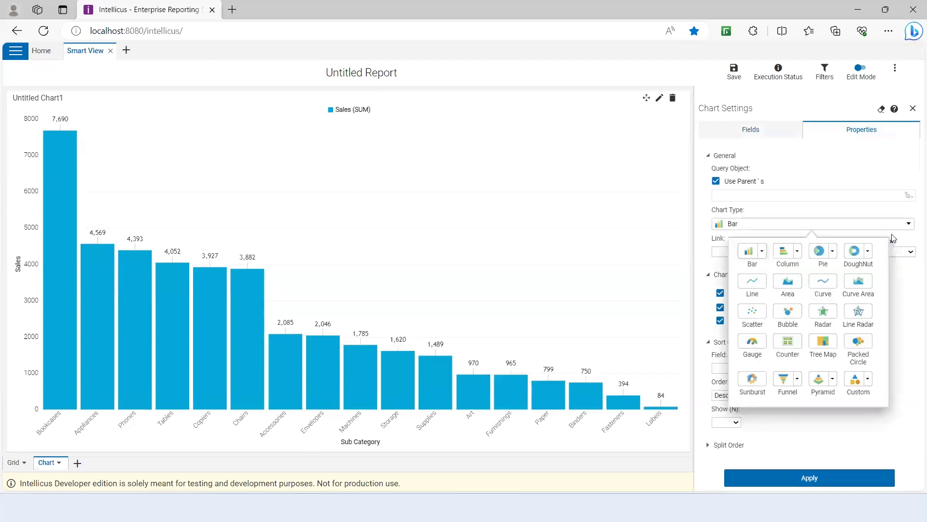
left_click(797, 255)
left_click(773, 278)
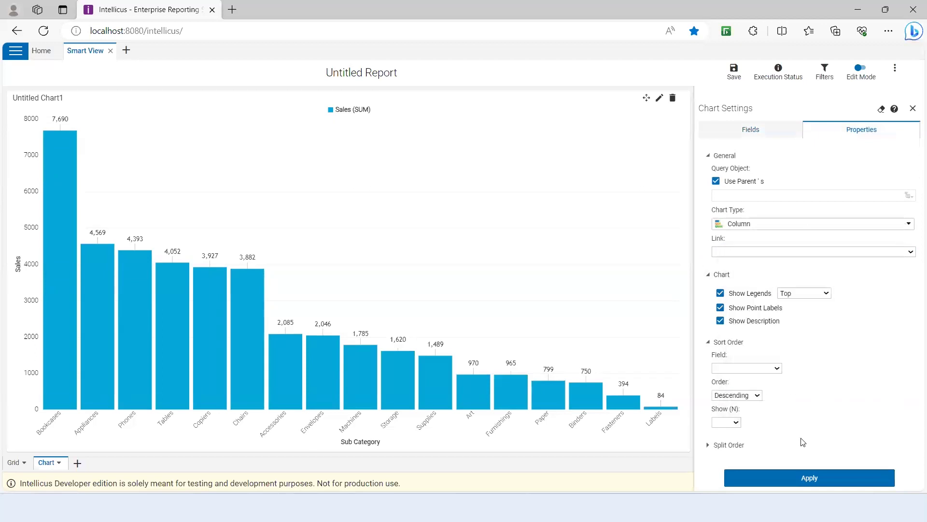
left_click(807, 477)
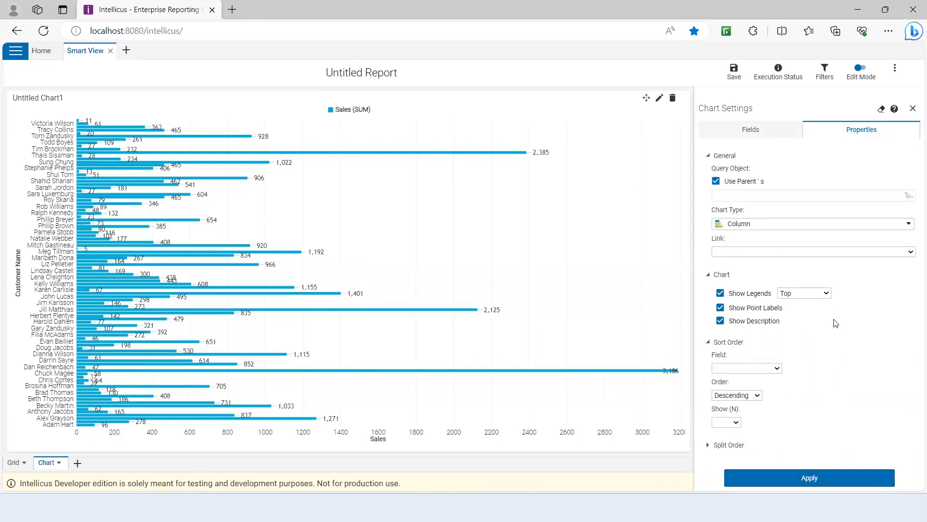
Set Sales (Sum) as the sort field of the customer chart and apply it.
left_click(748, 373)
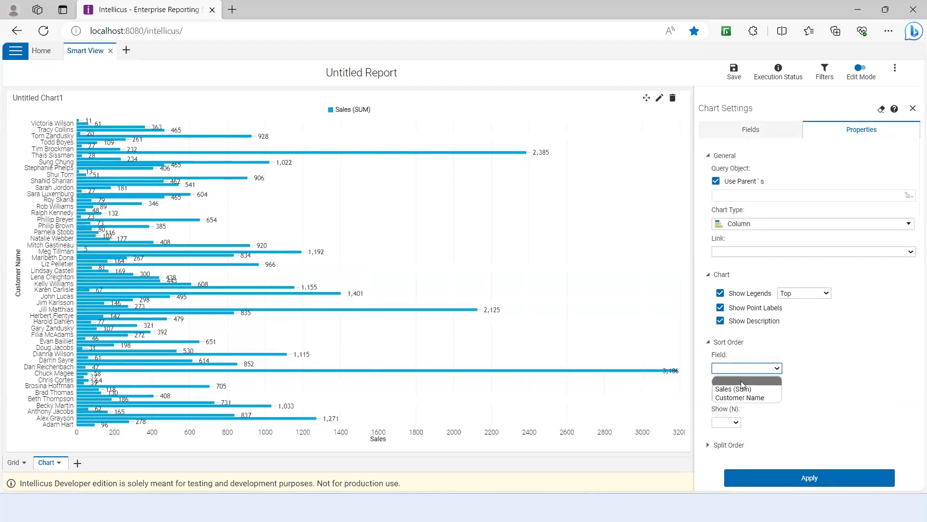
left_click(739, 386)
left_click(822, 483)
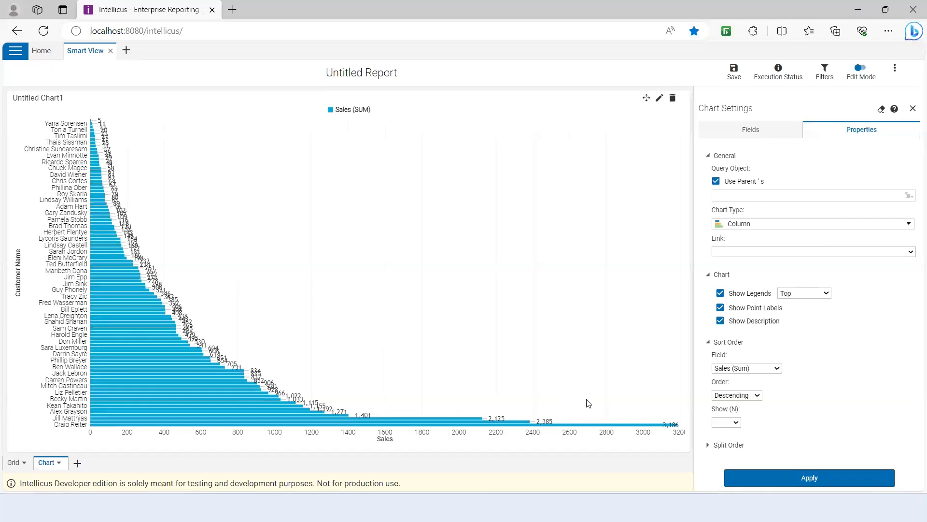
Switch the customer chart's sort order to Ascending and apply it.
left_click(748, 396)
left_click(735, 421)
left_click(764, 480)
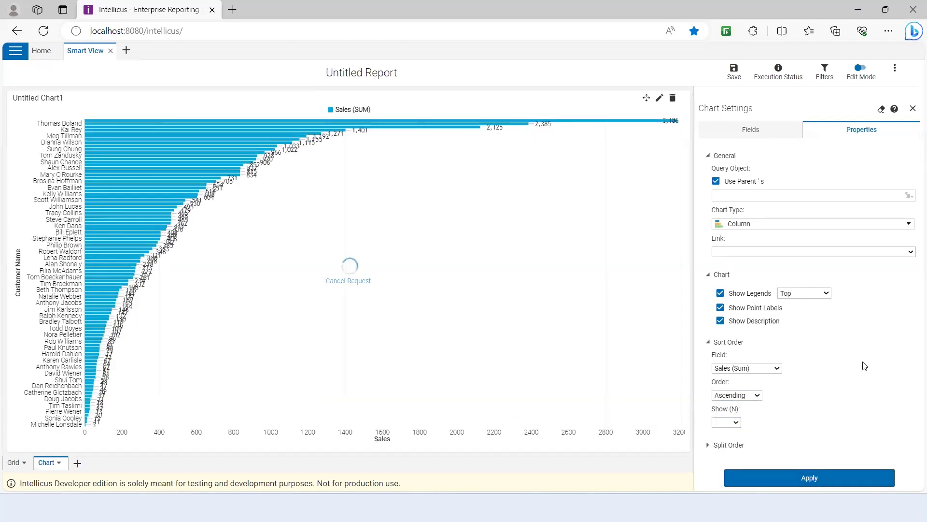
Limit the sorted customer chart to show 10 entries and apply the limit.
left_click(736, 423)
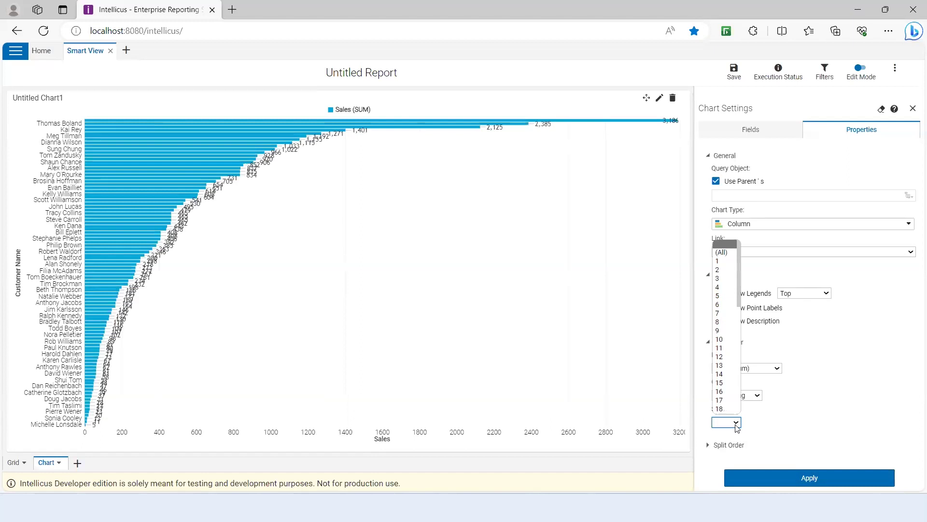
left_click(729, 340)
left_click(808, 472)
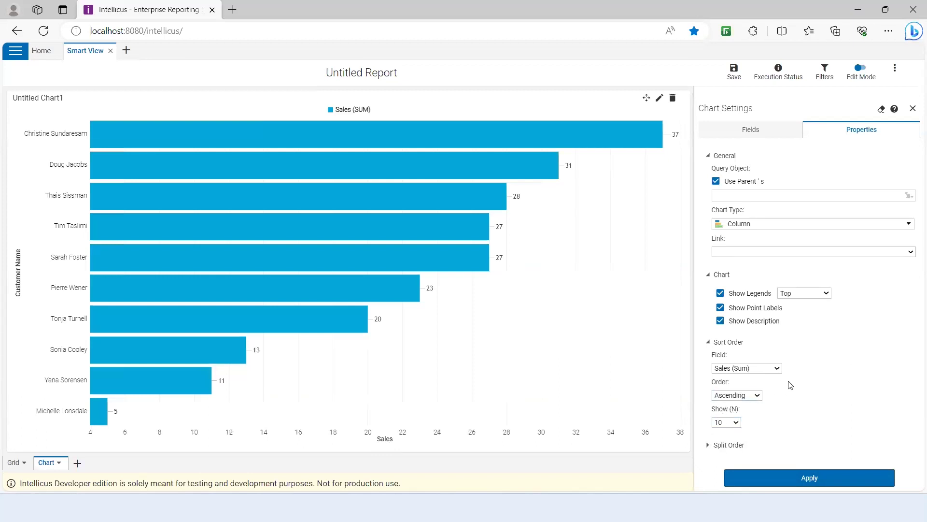
Set the sort order of the 10-customer chart to Descending and apply it.
left_click(741, 398)
left_click(730, 423)
left_click(799, 478)
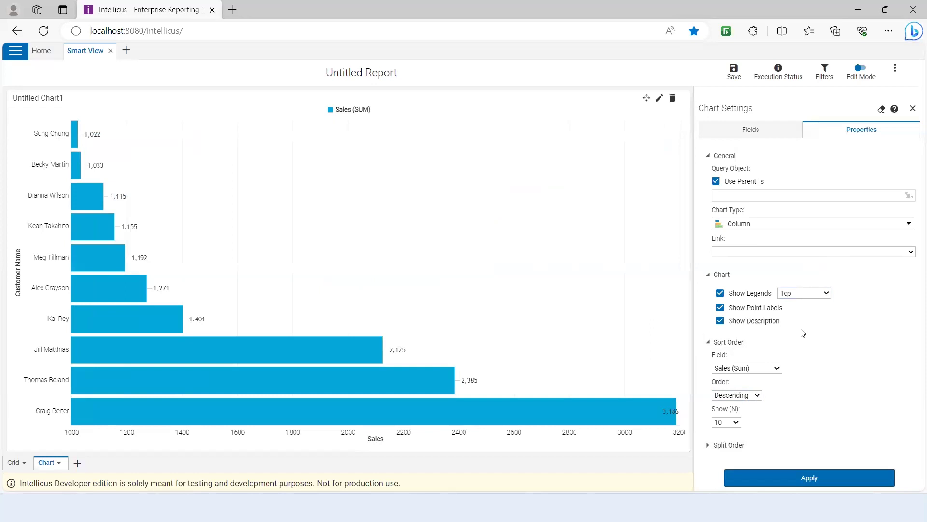
Remove Sales from the Y axis and Customer Name from the X axis.
left_click(910, 225)
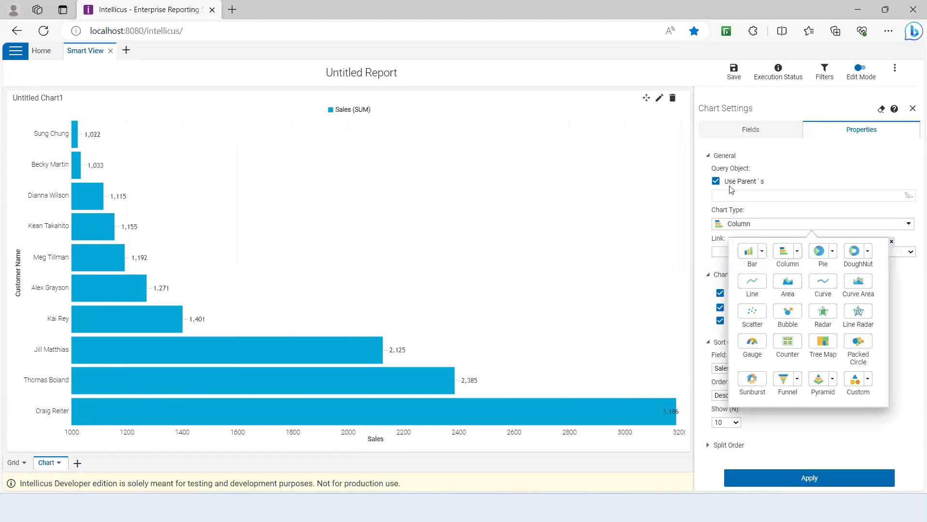
left_click(756, 129)
left_click_drag(738, 353, 794, 243)
left_click(710, 306)
left_click_drag(739, 357, 738, 396)
Add Category and Sub Category to the X axis and Sales to the Y axis, then apply the fields.
left_click(731, 306)
left_click_drag(732, 223, 727, 384)
left_click(706, 306)
left_click_drag(727, 215, 729, 411)
left_click(734, 306)
scroll(739, 220, "down", 1)
left_click_drag(719, 211, 789, 373)
left_click(821, 478)
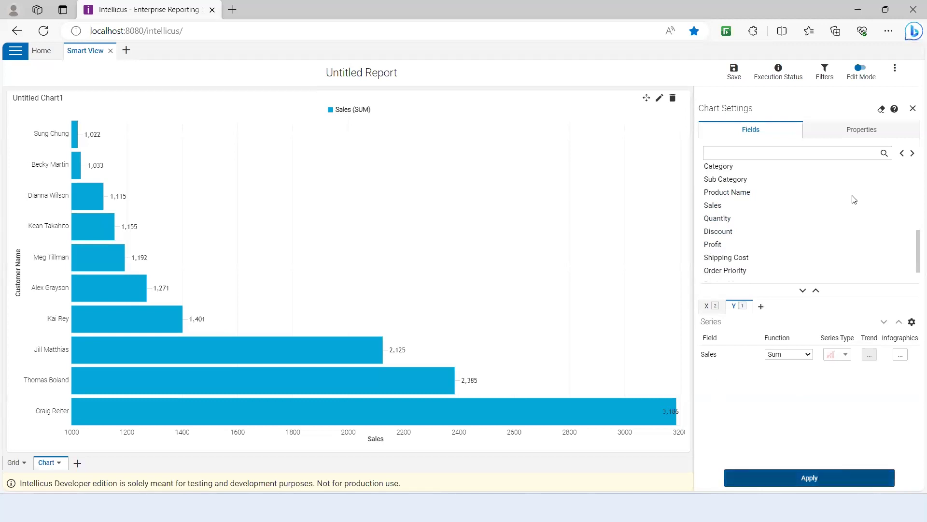
Change the chart type to Packed Circle and apply the chart settings.
left_click(853, 129)
left_click(910, 223)
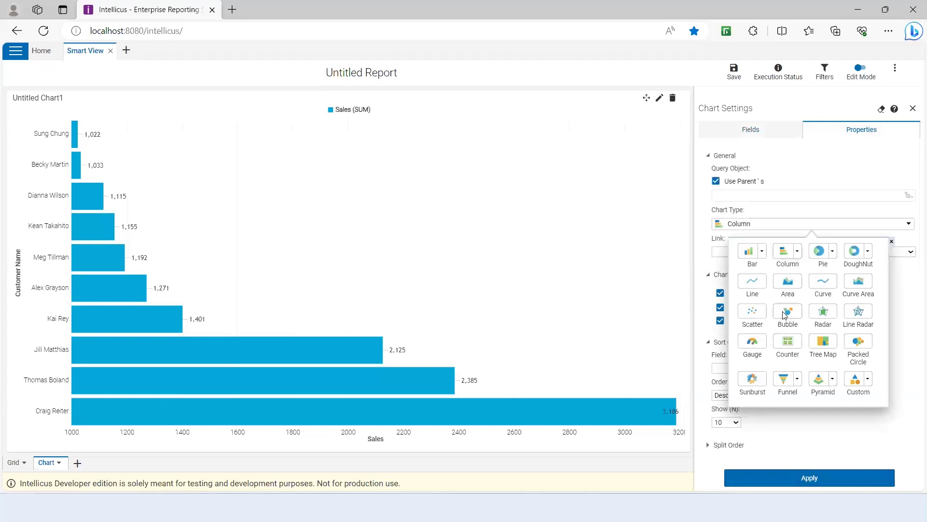
left_click(806, 335)
left_click(907, 225)
left_click(870, 348)
left_click(835, 476)
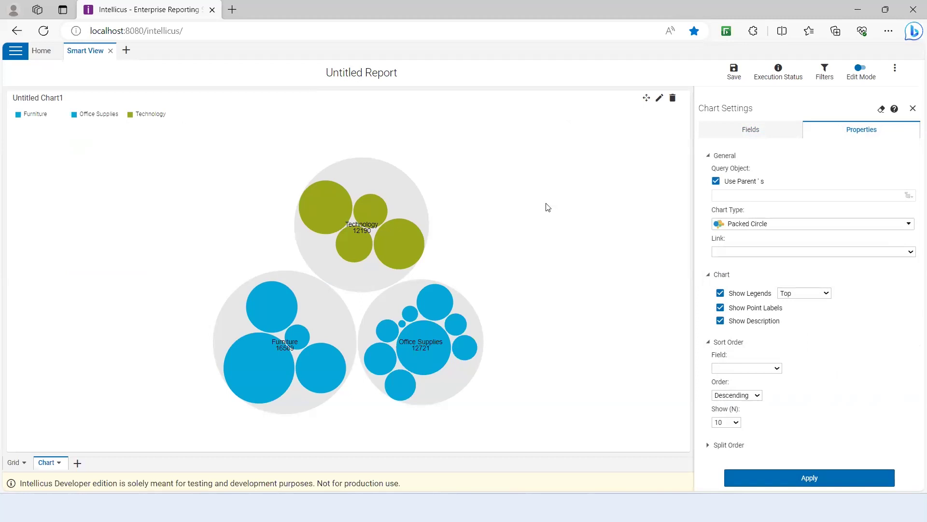
mouse_move(476, 220)
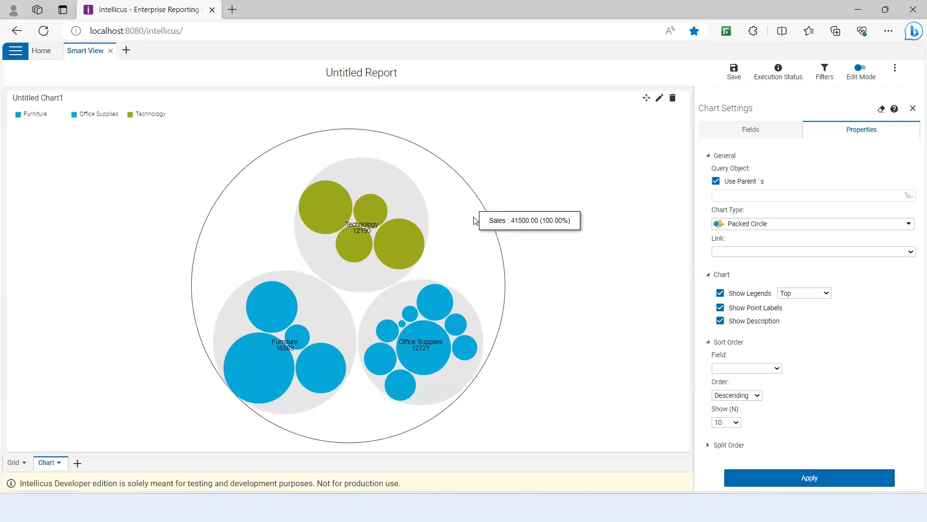
Zoom into the Technology group of the packed circle chart to examine its sub-categories, and zoom back out to all categories.
left_click(409, 199)
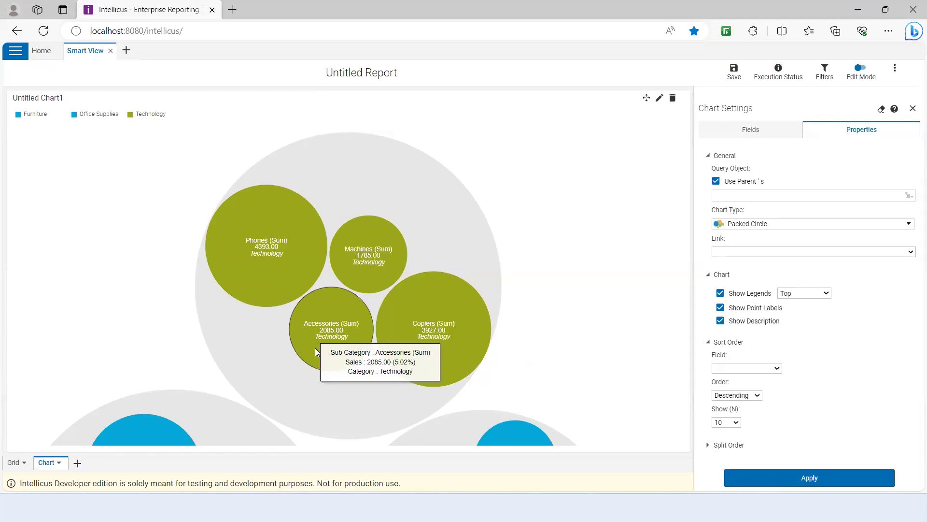
left_click(424, 184)
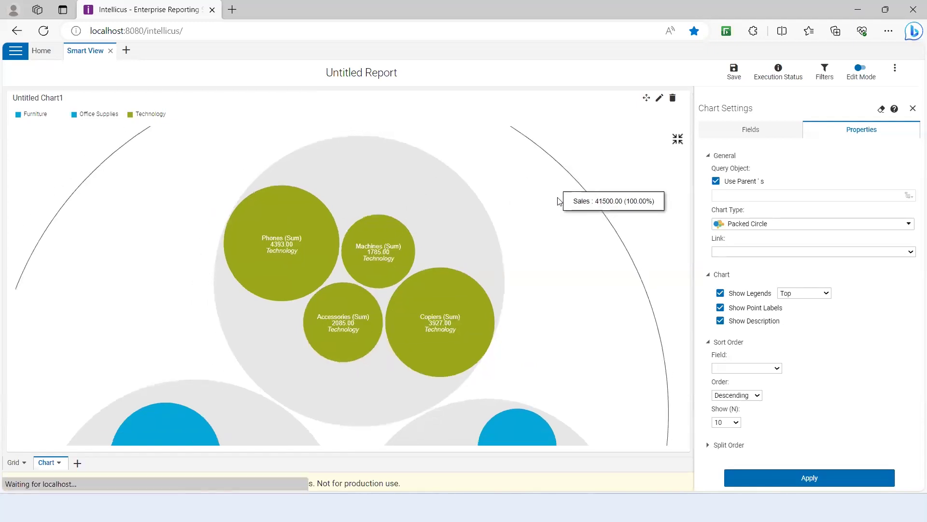
left_click(558, 201)
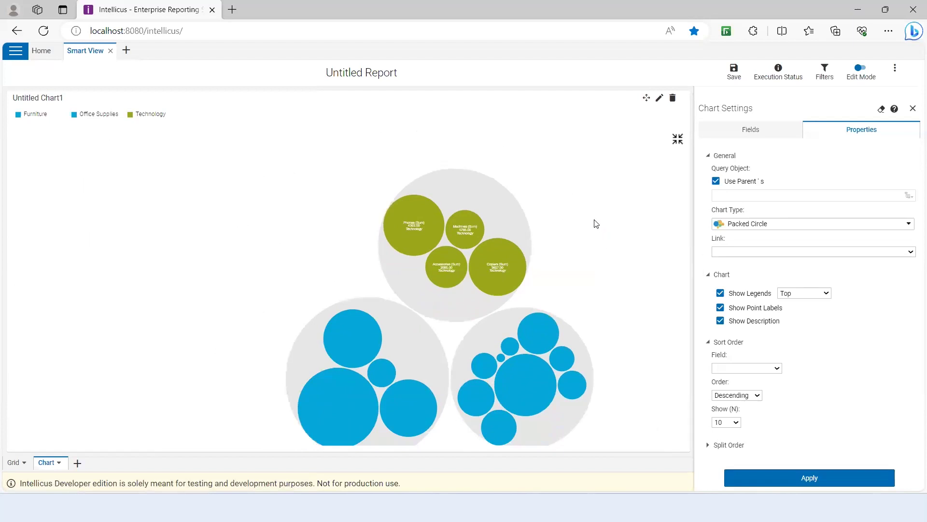
left_click(576, 234)
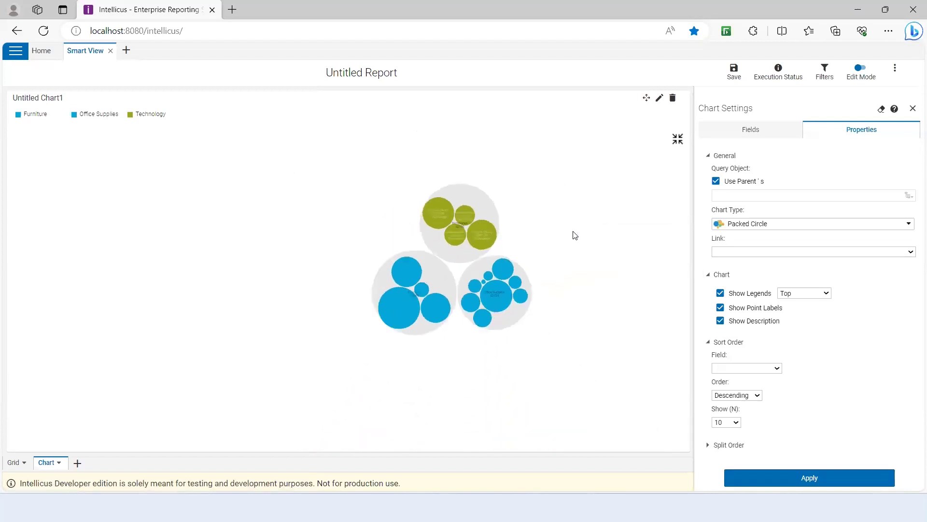
left_click(476, 194)
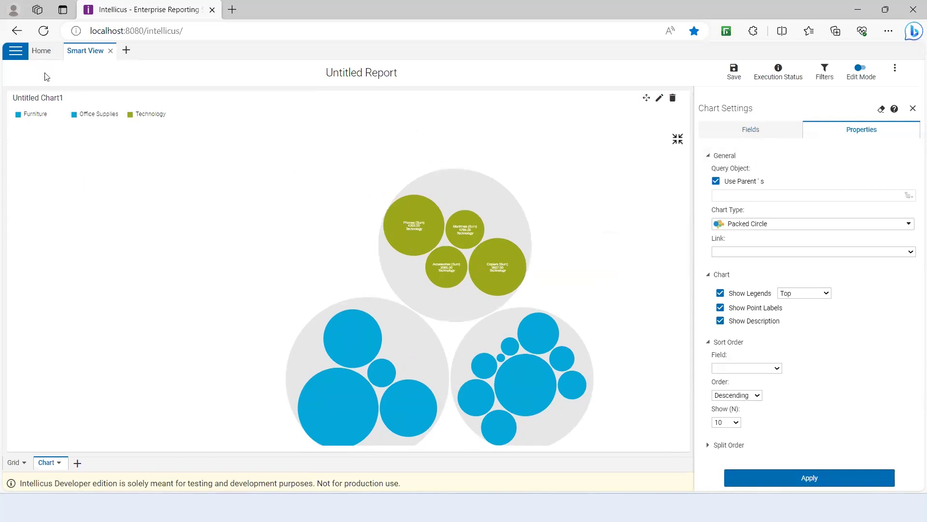
Open the saved report Rpt_Chart_Sales_by_Year_and_Region from the Webinar Report folder and examine its Sales and Profit chart.
left_click(15, 50)
left_click(26, 144)
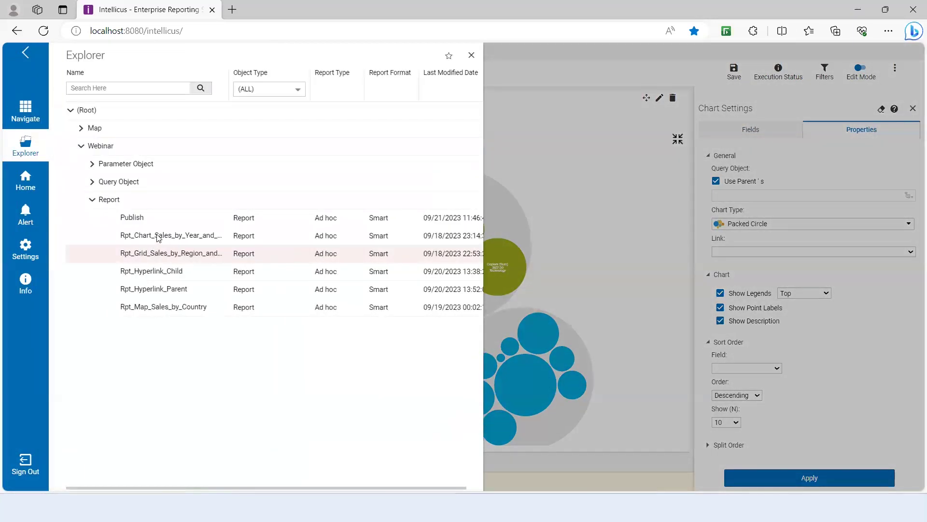
left_click(158, 237)
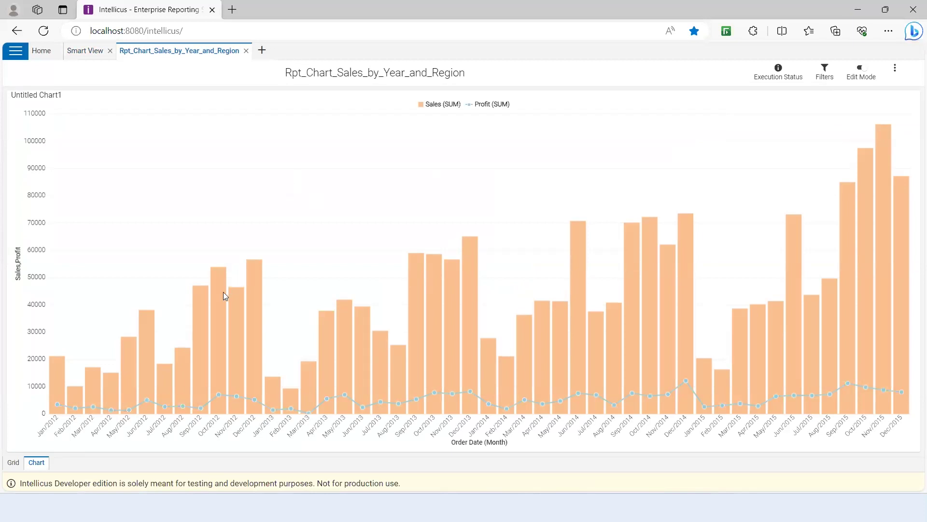
mouse_move(243, 306)
Return to the untitled report and replace its packed circle chart with a new blank chart.
left_click(83, 50)
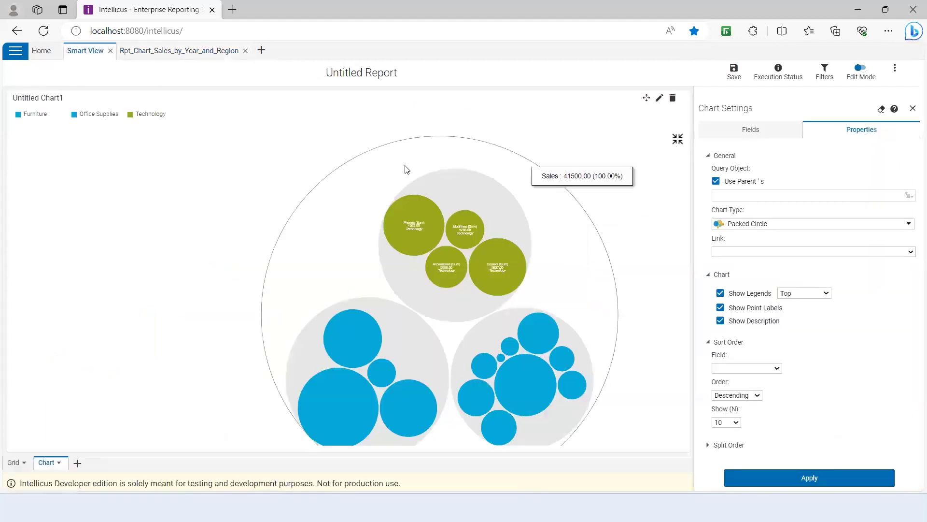
left_click(59, 463)
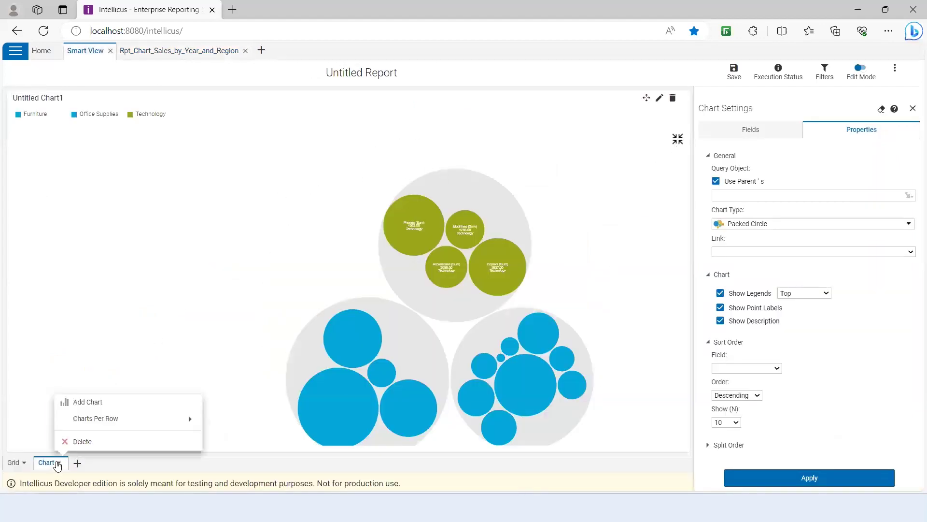
left_click(99, 403)
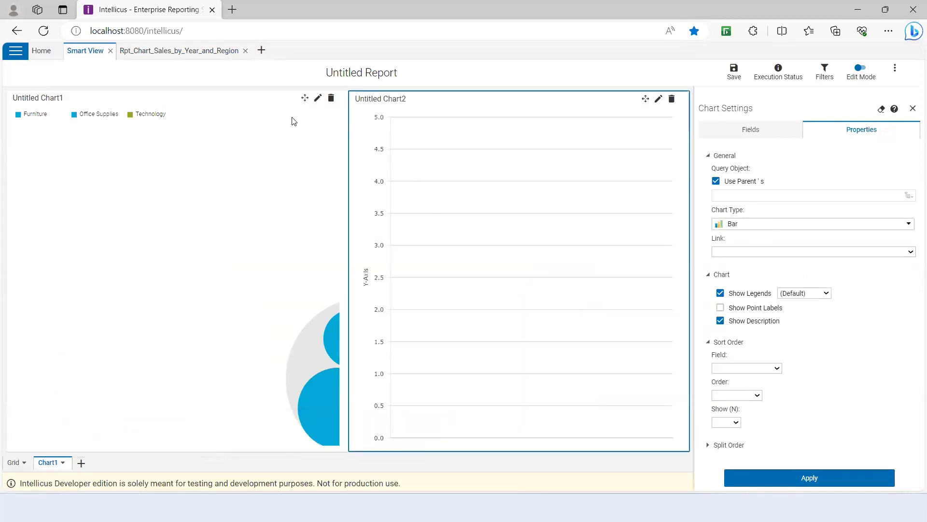
left_click(331, 99)
left_click(524, 98)
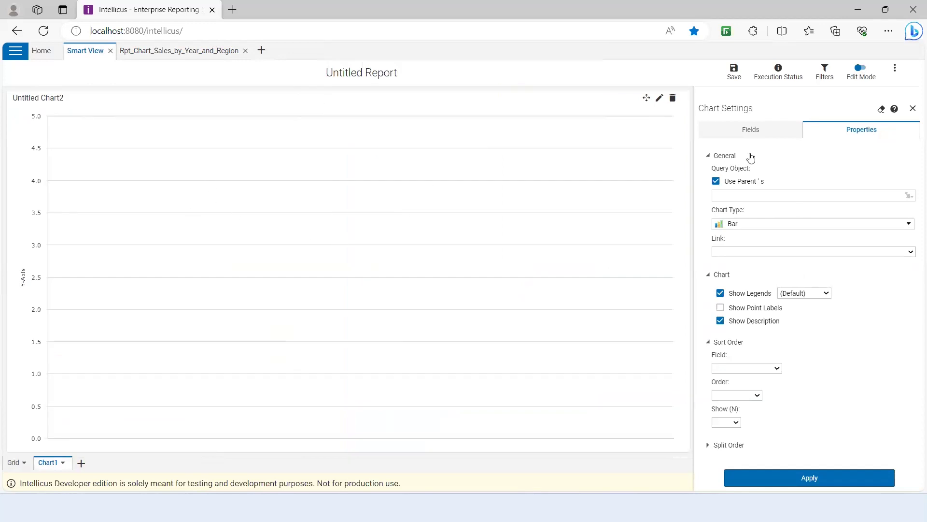
Put Ship Mode on the X axis and Profit on the Y axis of the new chart, and apply the fields.
left_click(749, 132)
left_click_drag(724, 222, 720, 389)
left_click(707, 306)
scroll(722, 233, "down", 3)
scroll(723, 251, "down", 3)
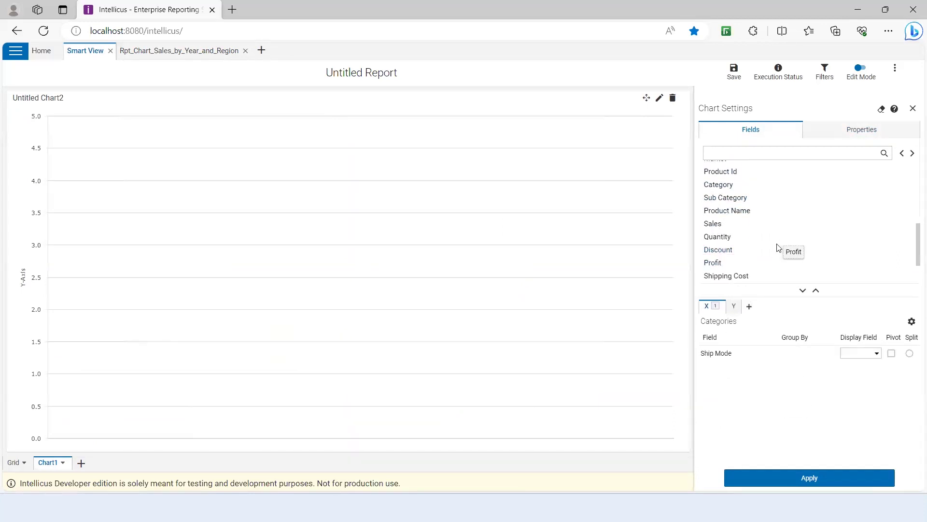
left_click(734, 305)
left_click_drag(720, 262, 787, 393)
left_click(807, 480)
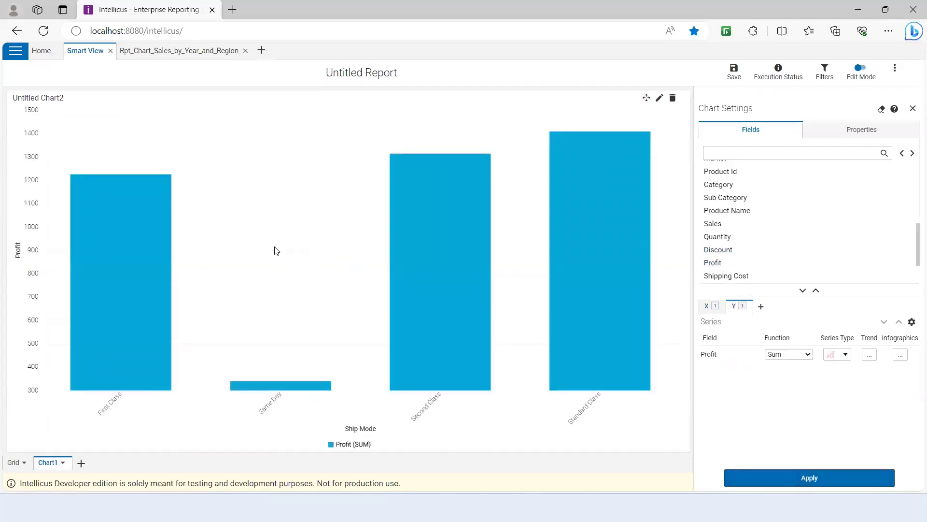
Add two more blank charts beside the Profit by Ship Mode chart.
left_click(60, 465)
left_click(91, 403)
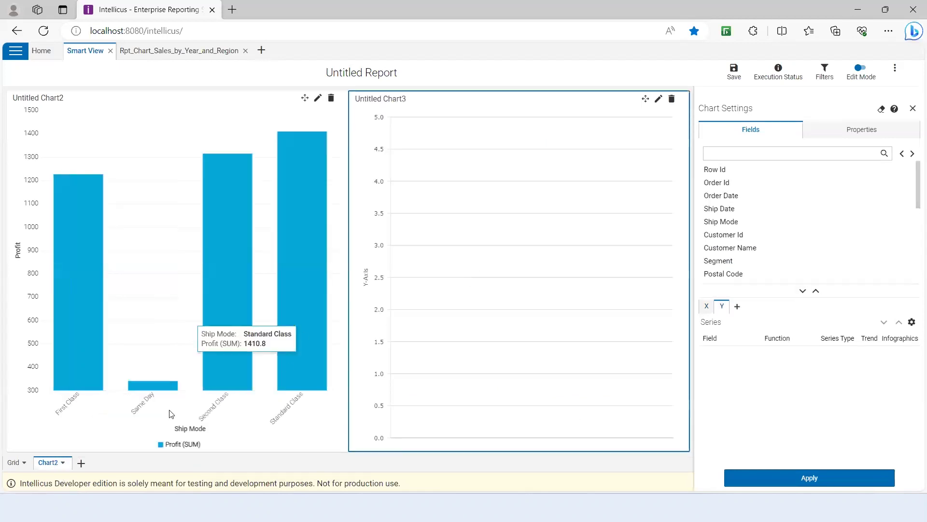
left_click(62, 462)
left_click(72, 404)
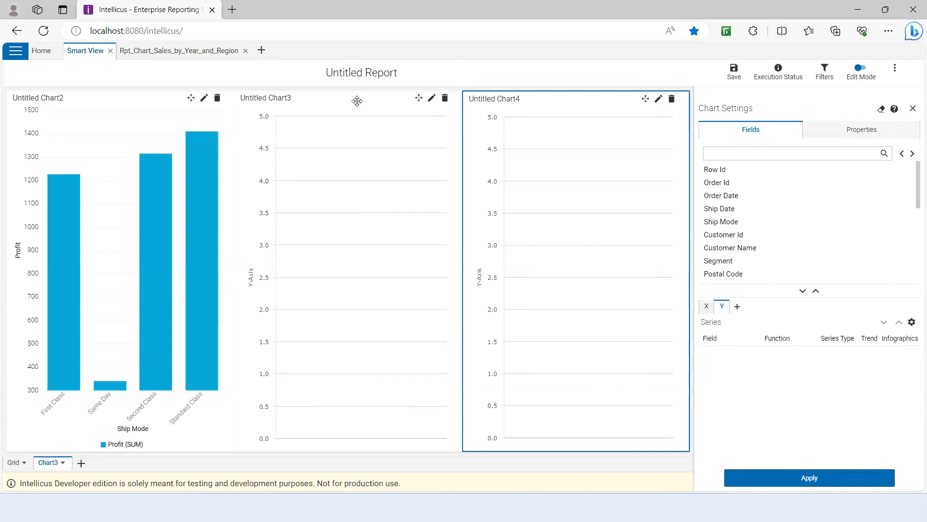
Examine the charts-per-row choices and the options available for the grid and chart sections of the report.
left_click(61, 462)
mouse_move(107, 423)
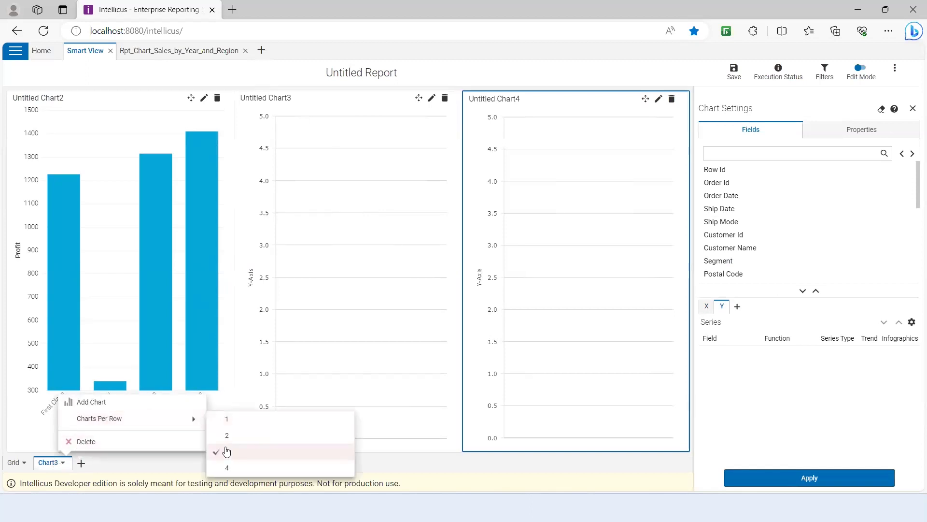
left_click(122, 467)
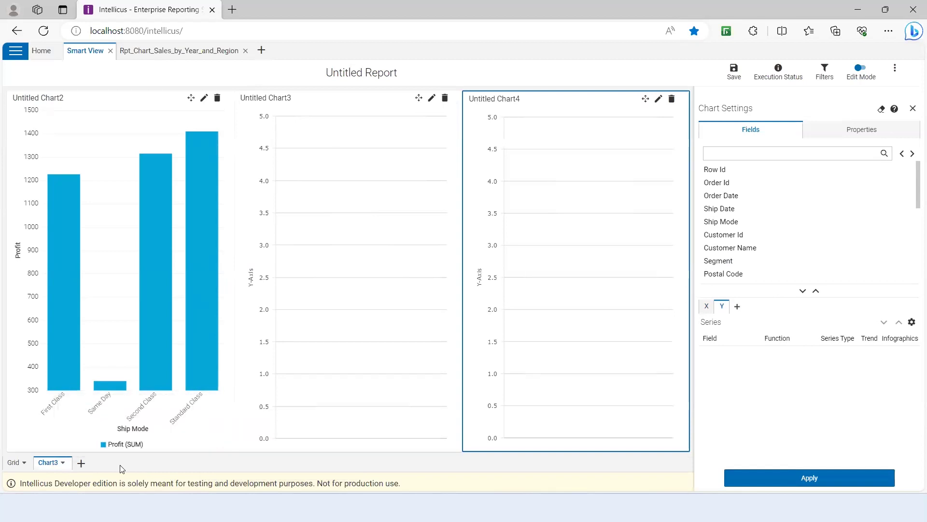
left_click(13, 462)
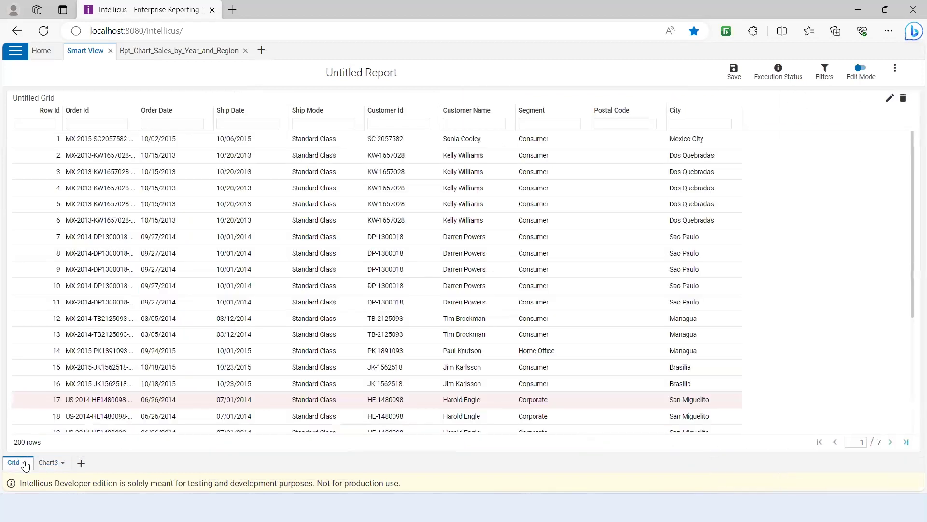
left_click(23, 462)
left_click(62, 462)
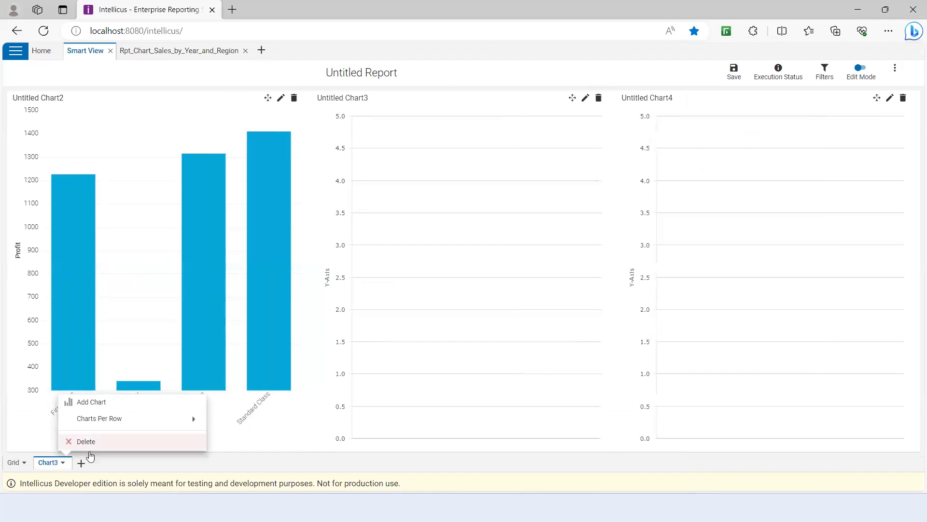
left_click(102, 467)
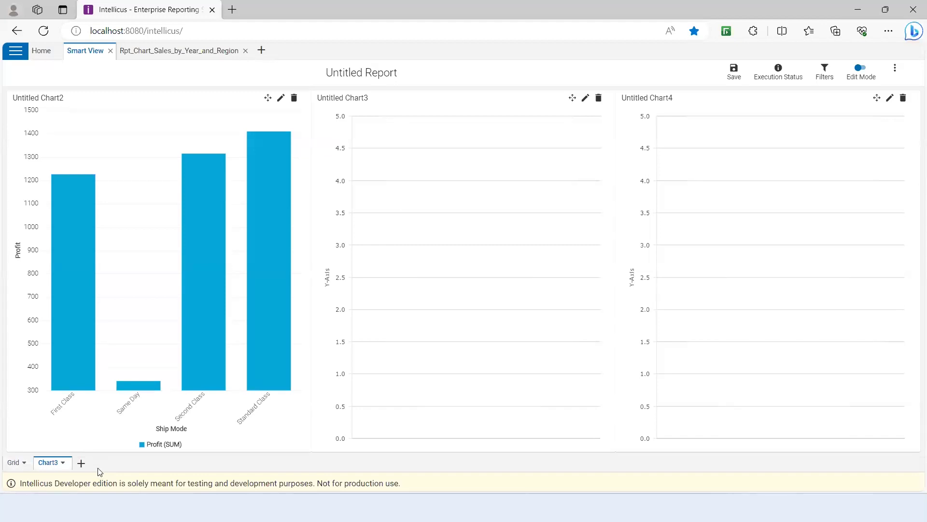
Add a matrix to the report with Order Date as the row field, grouped by YEAR.
left_click(81, 463)
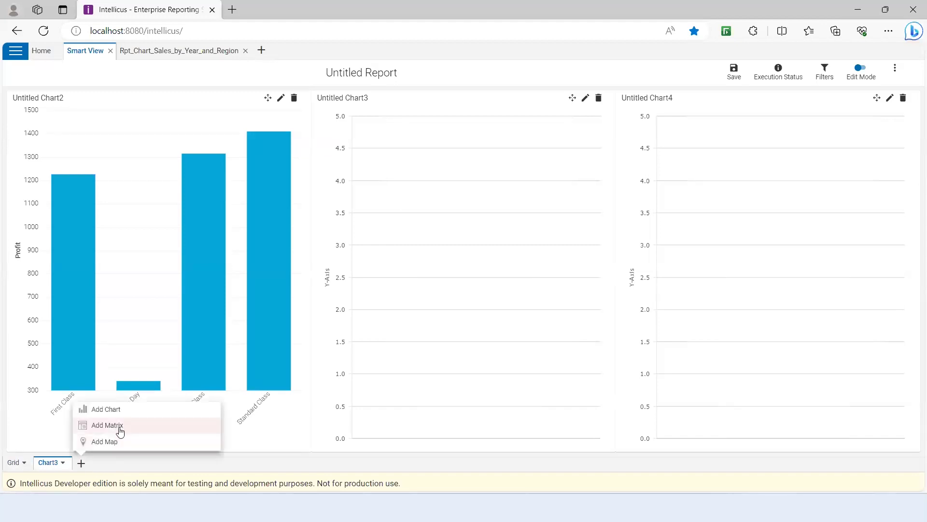
left_click(120, 430)
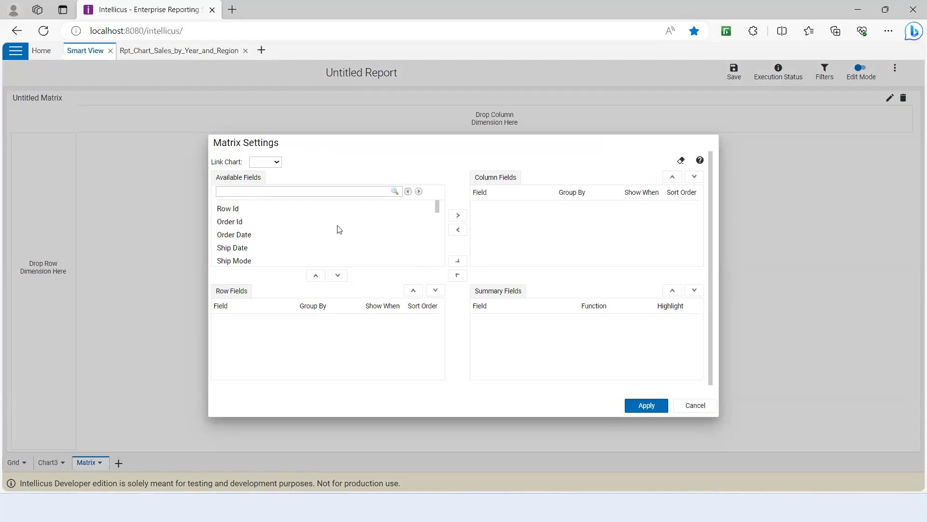
scroll(321, 241, "down", 5)
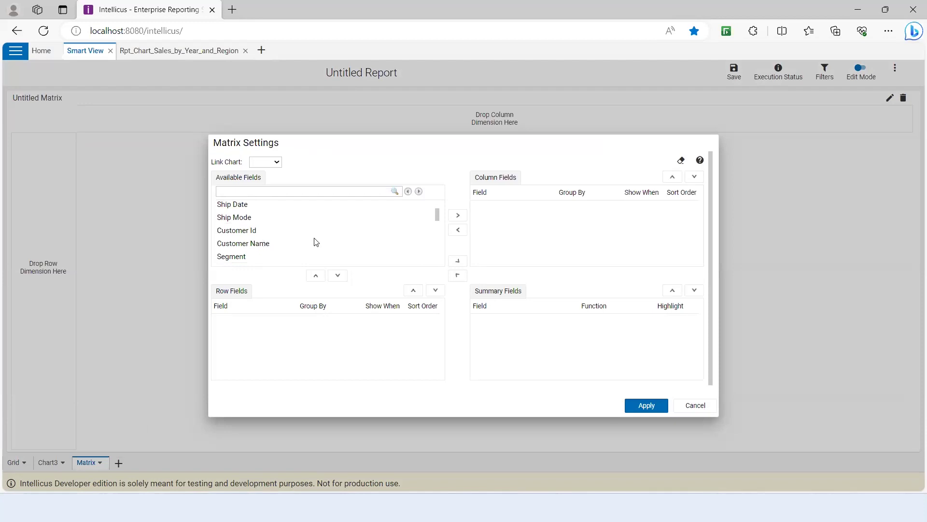
scroll(298, 240, "up", 5)
left_click_drag(242, 235, 244, 345)
left_click(323, 321)
left_click(316, 334)
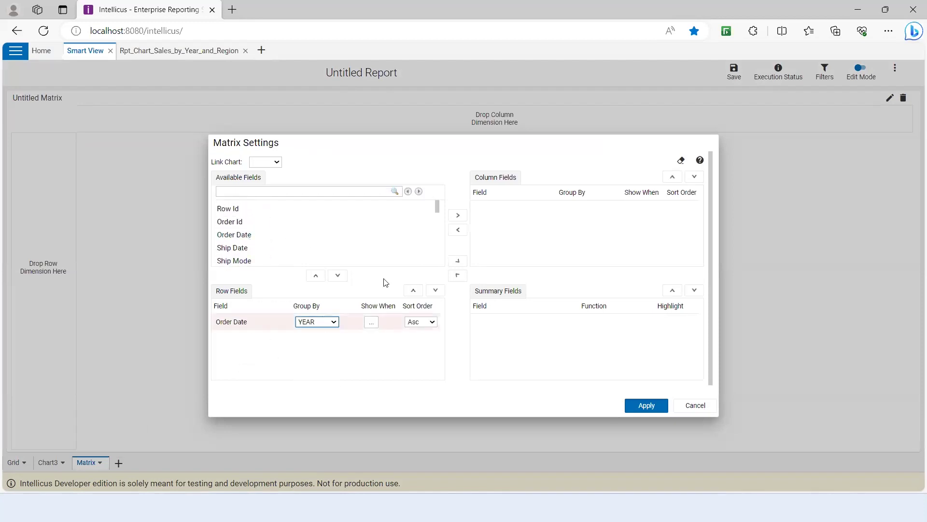
Add Profit and Quantity as summary fields and Region as a column field of the matrix, and apply the settings.
scroll(269, 244, "down", 10)
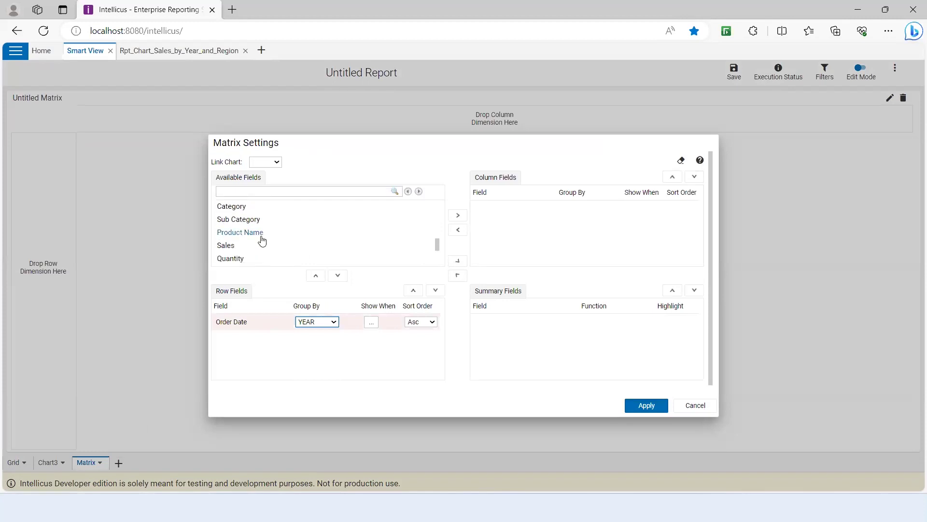
left_click_drag(224, 245, 481, 317)
left_click_drag(232, 218, 541, 362)
scroll(296, 249, "up", 3)
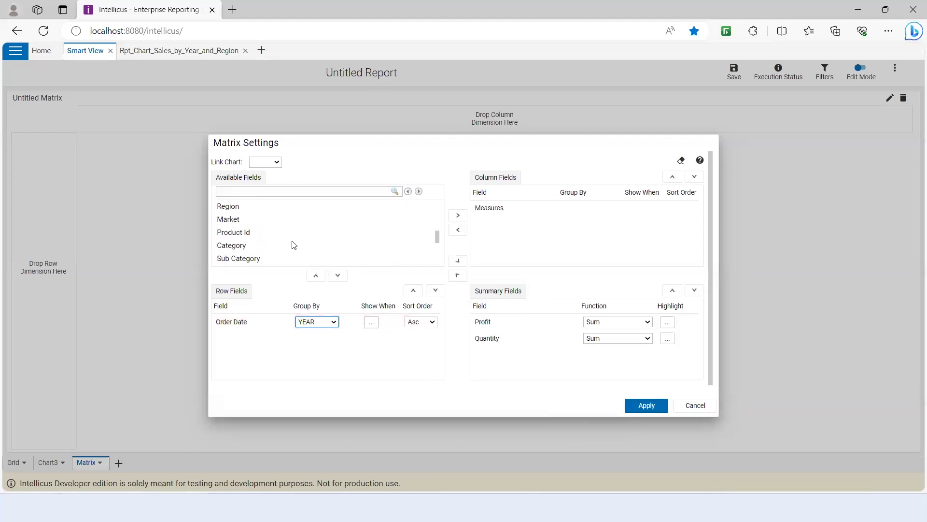
scroll(294, 244, "up", 2)
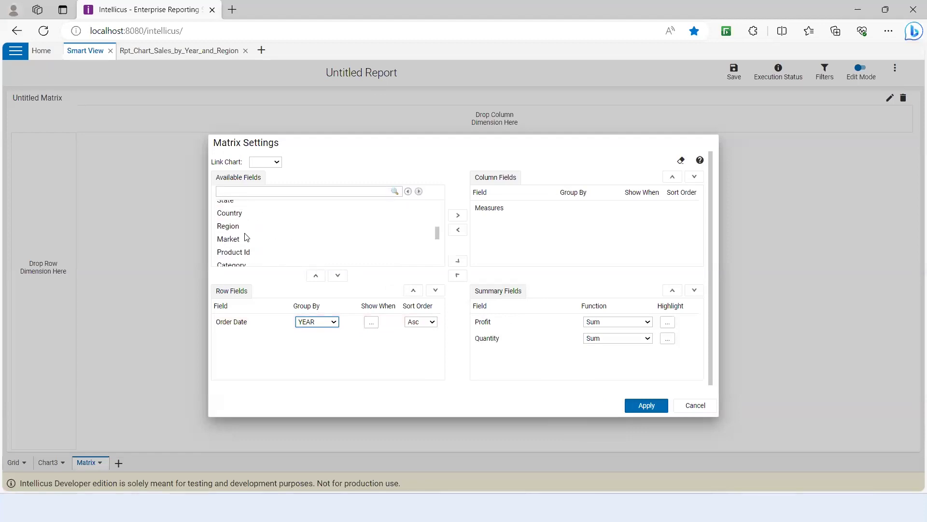
left_click_drag(230, 229, 506, 245)
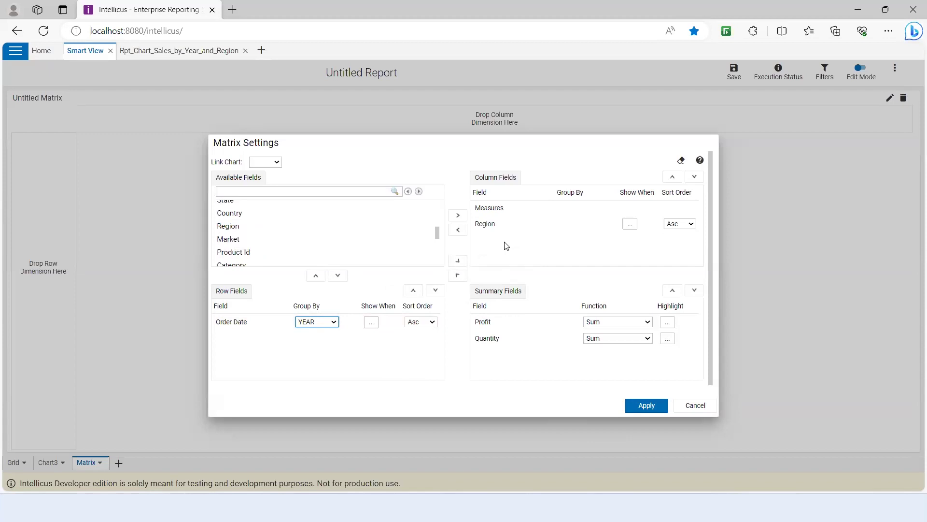
left_click(647, 404)
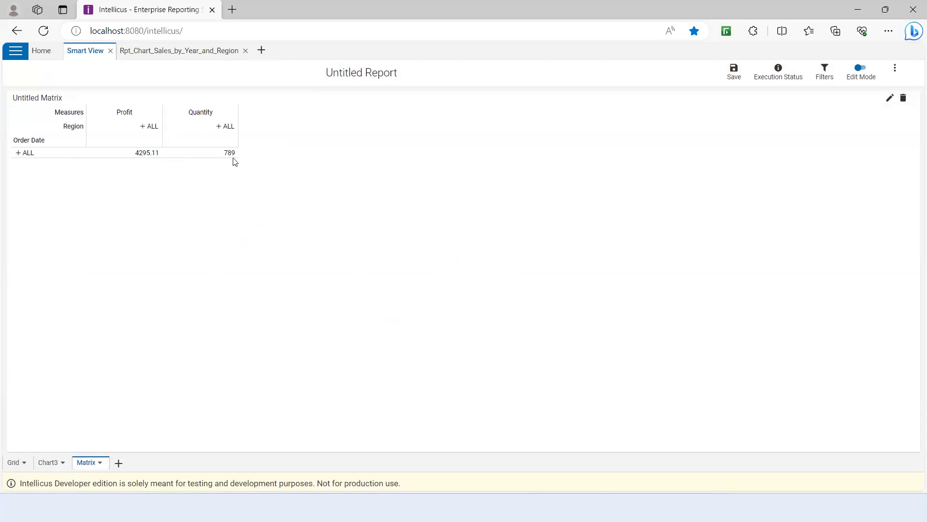
Expand the matrix's Order Date rows by year and its Region columns under both Profit and Quantity.
left_click(18, 153)
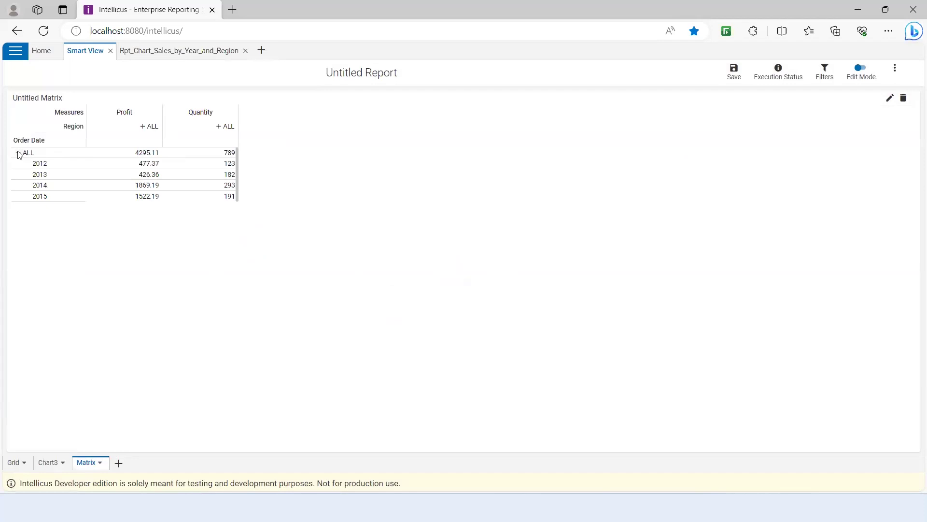
left_click(144, 127)
left_click(447, 127)
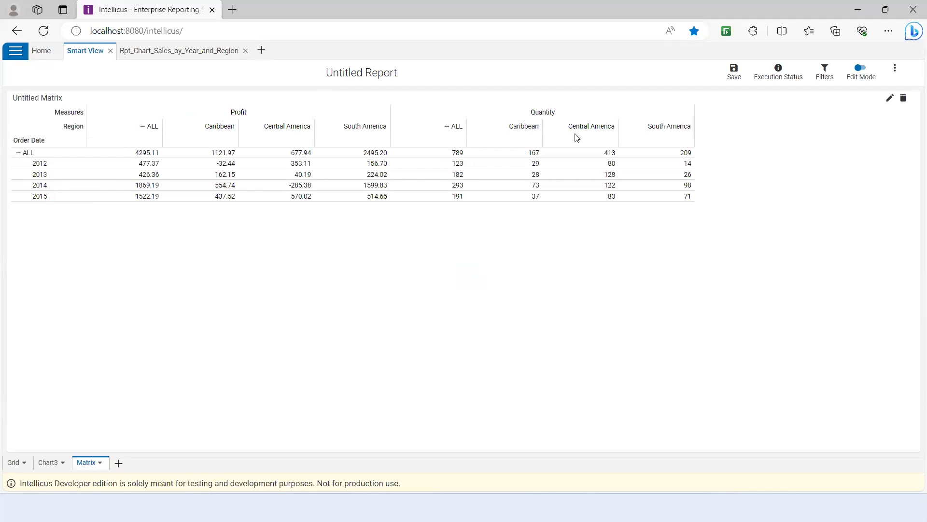
Examine the matrix's date grouping and sort order choices for Order Date, the Region sort order, and the Profit summary functions.
left_click(892, 99)
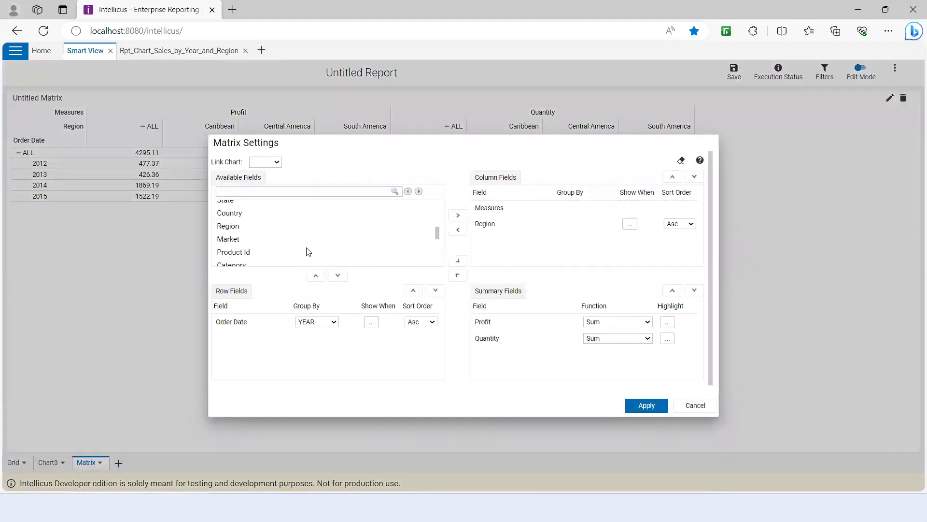
left_click(317, 323)
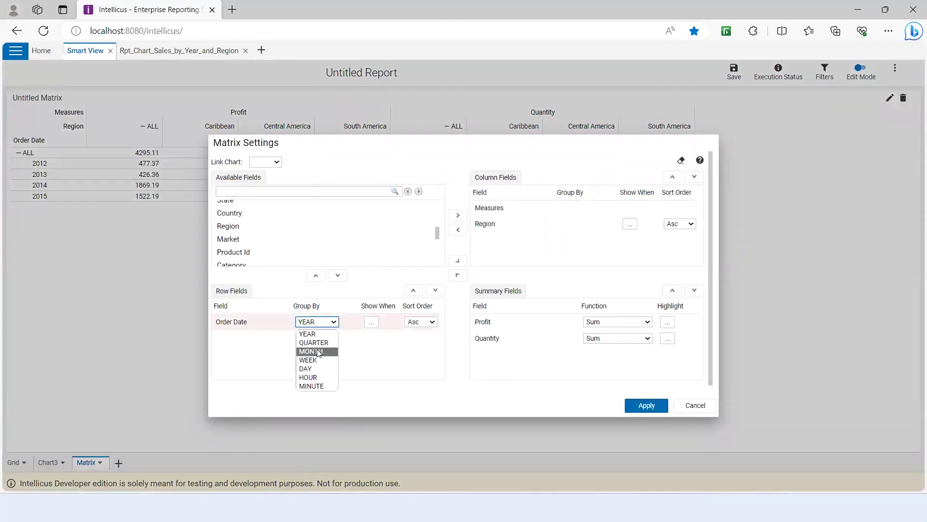
left_click(349, 349)
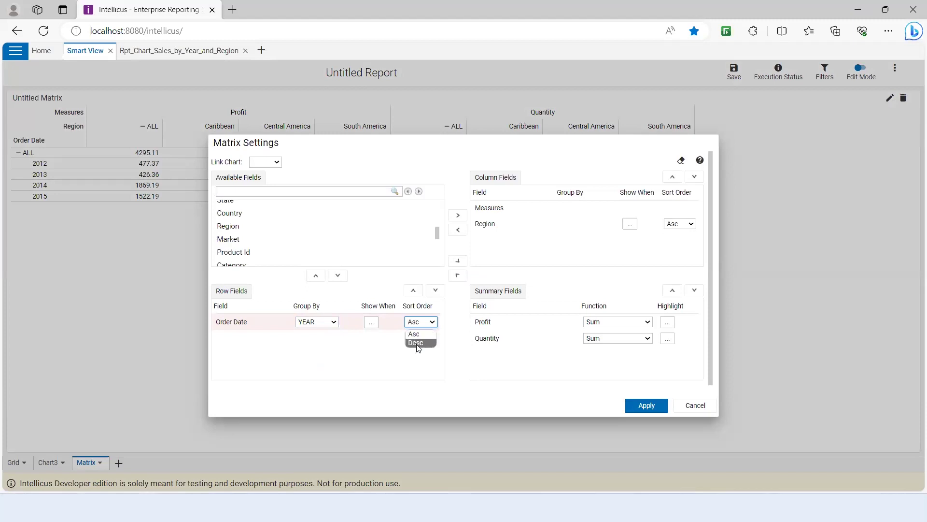
left_click(371, 359)
left_click(680, 225)
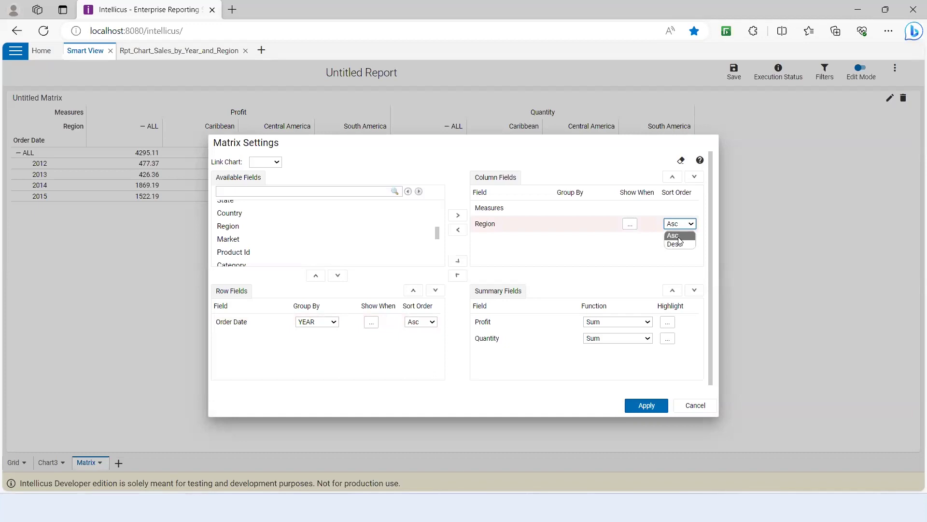
left_click(547, 373)
left_click(625, 327)
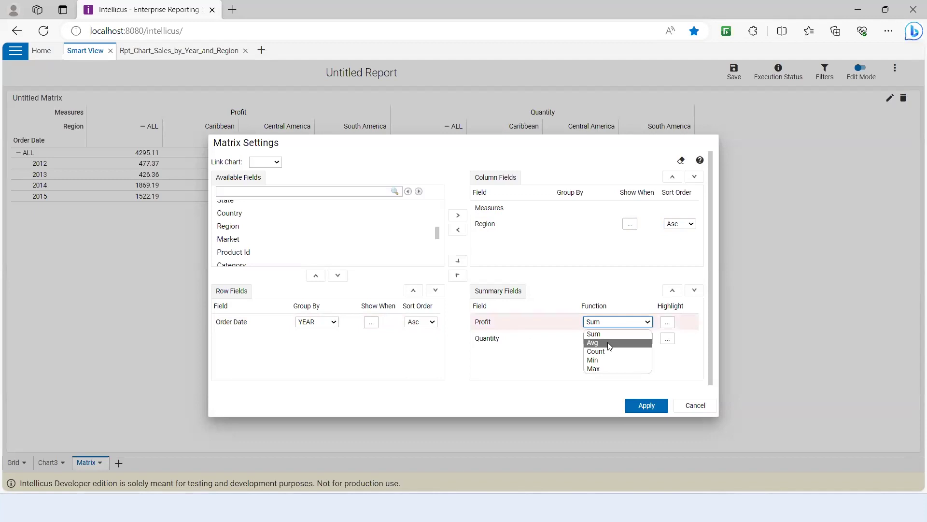
left_click(546, 377)
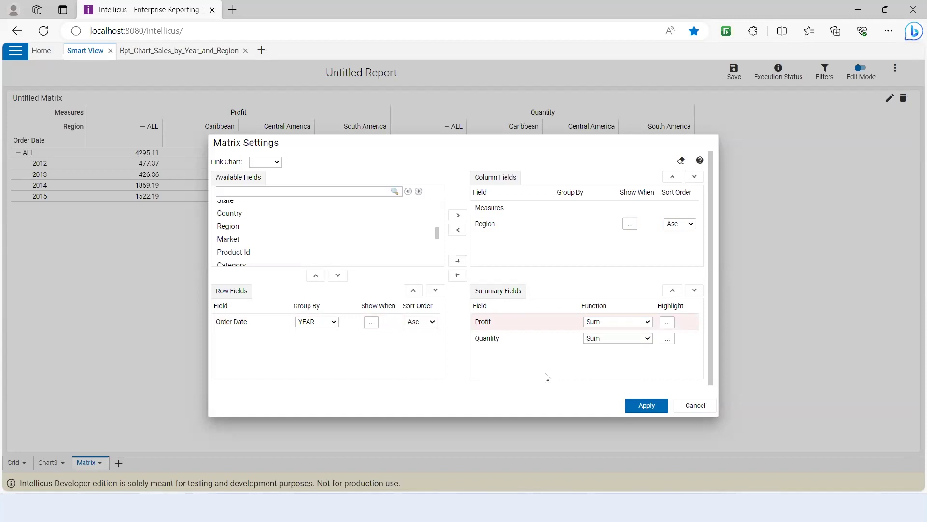
Examine the conditional highlight options for the Profit summary field, and leave the matrix settings without applying anything.
left_click(667, 322)
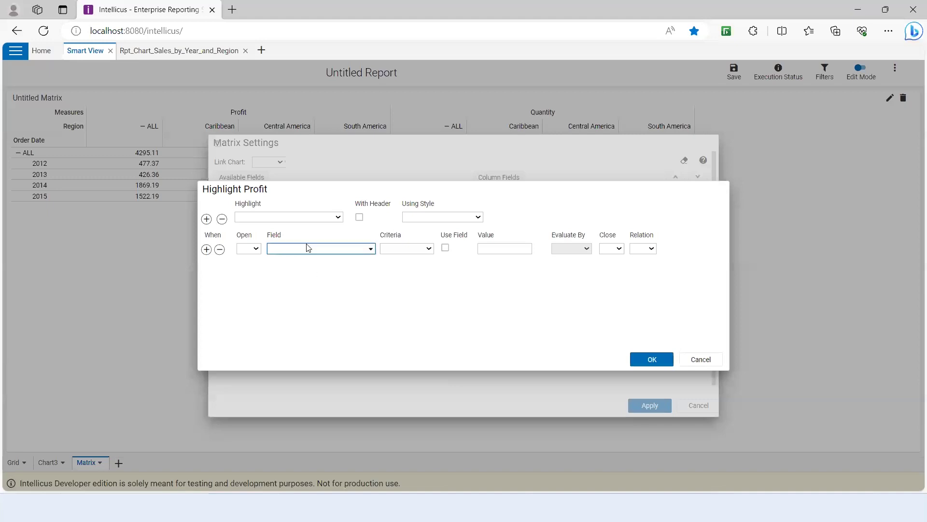
left_click(302, 217)
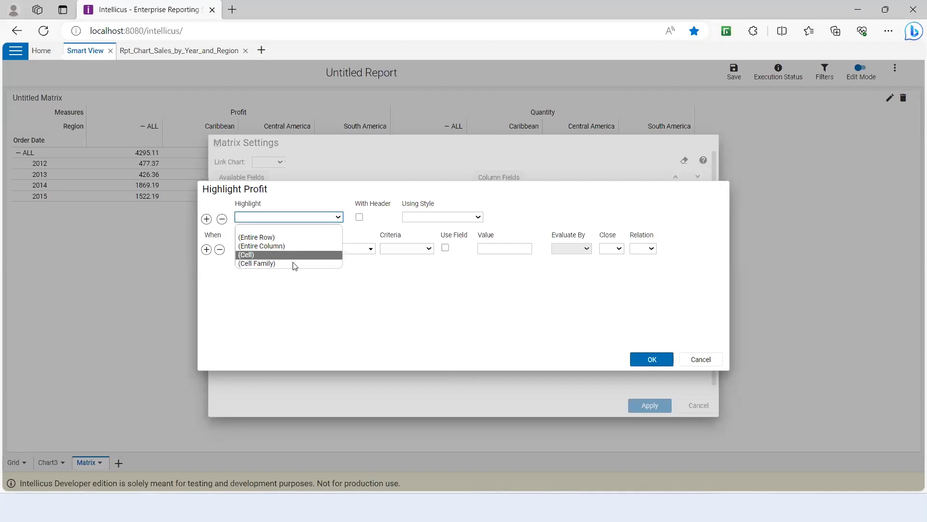
left_click(390, 302)
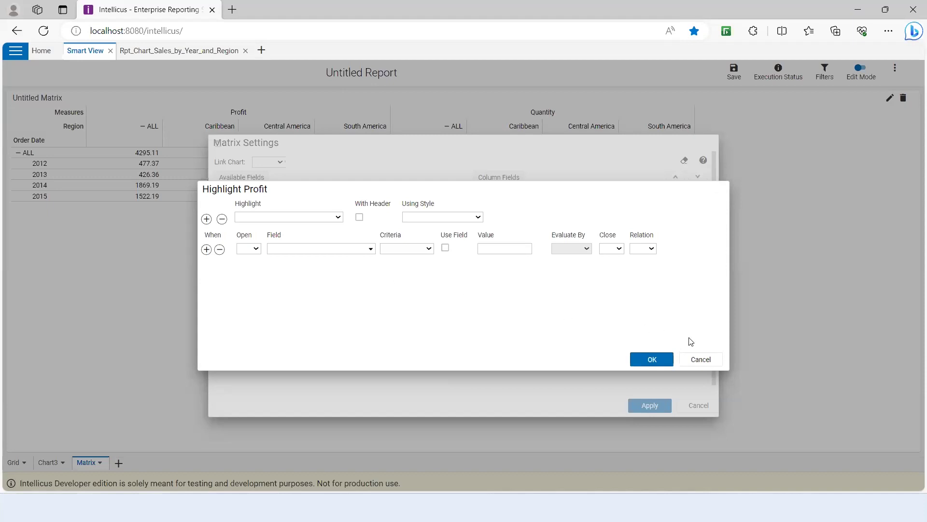
left_click(702, 359)
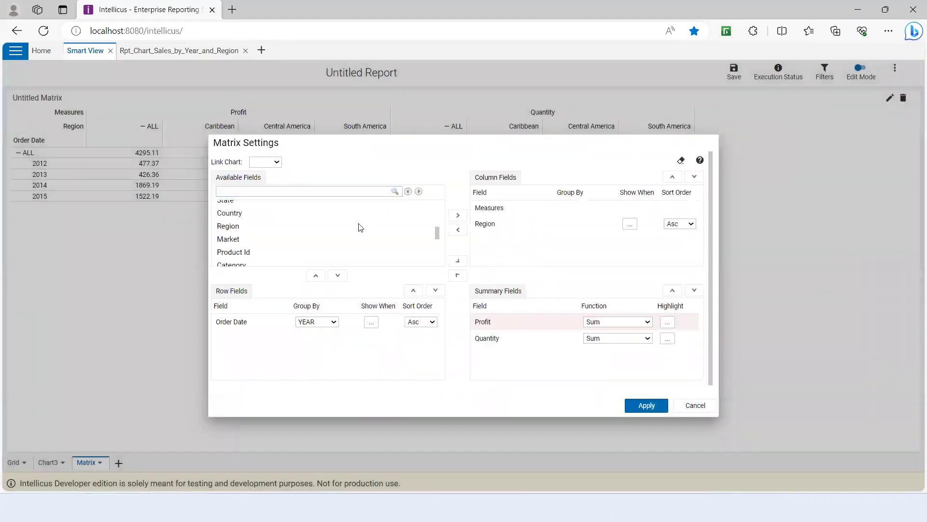
left_click(699, 406)
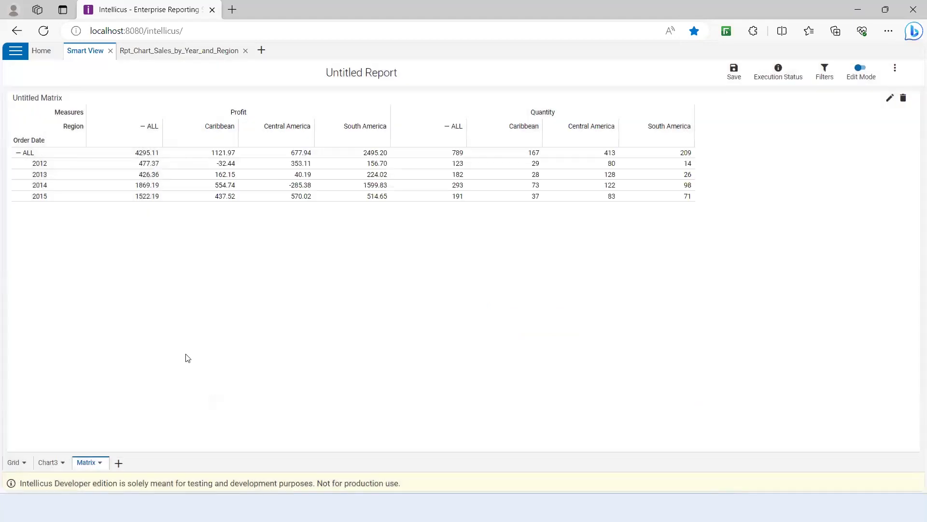
Add a map to the report and review its available view types.
left_click(118, 463)
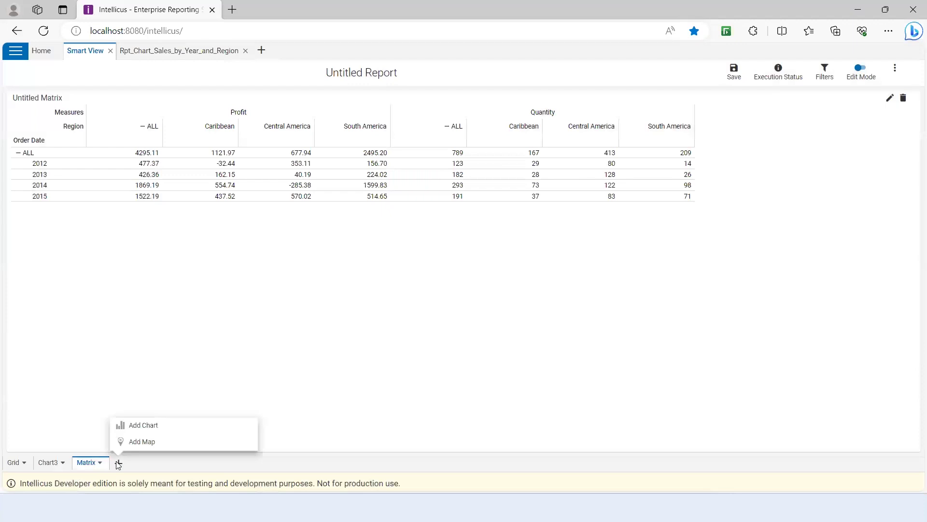
left_click(146, 443)
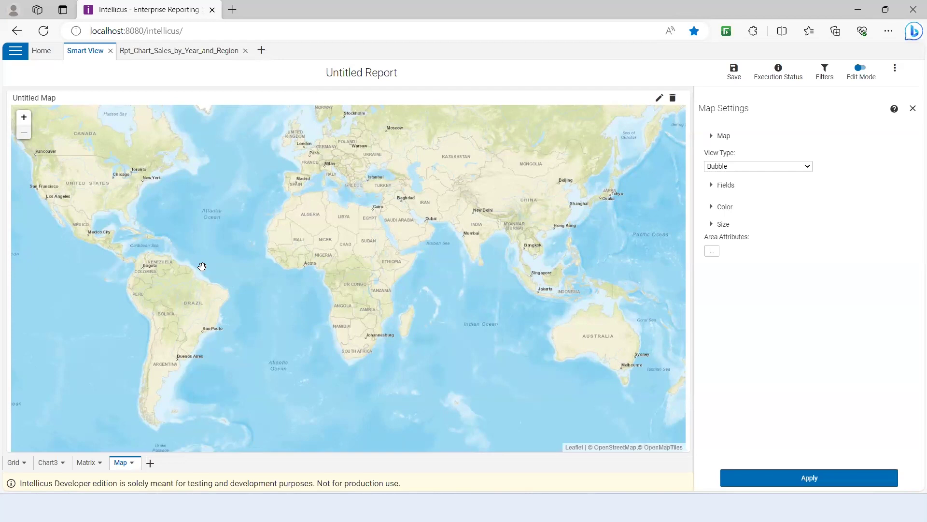
left_click(737, 168)
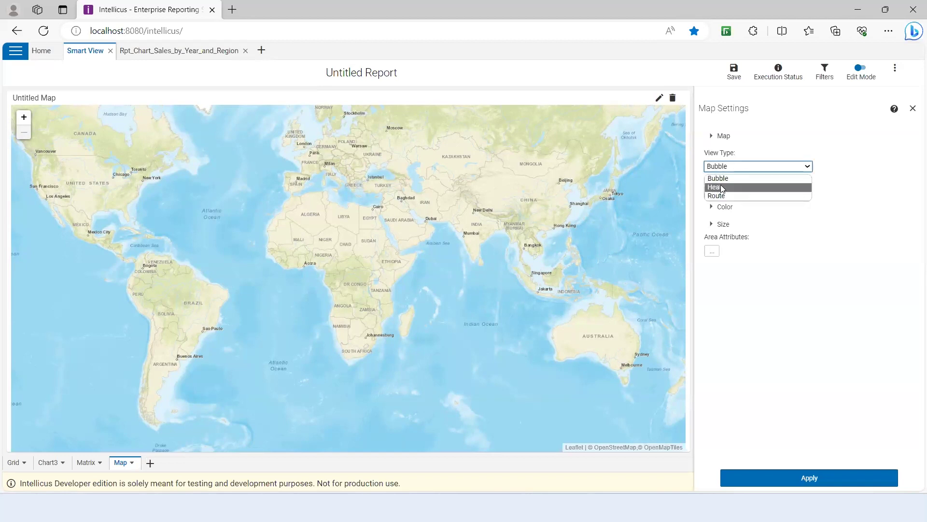
left_click(739, 304)
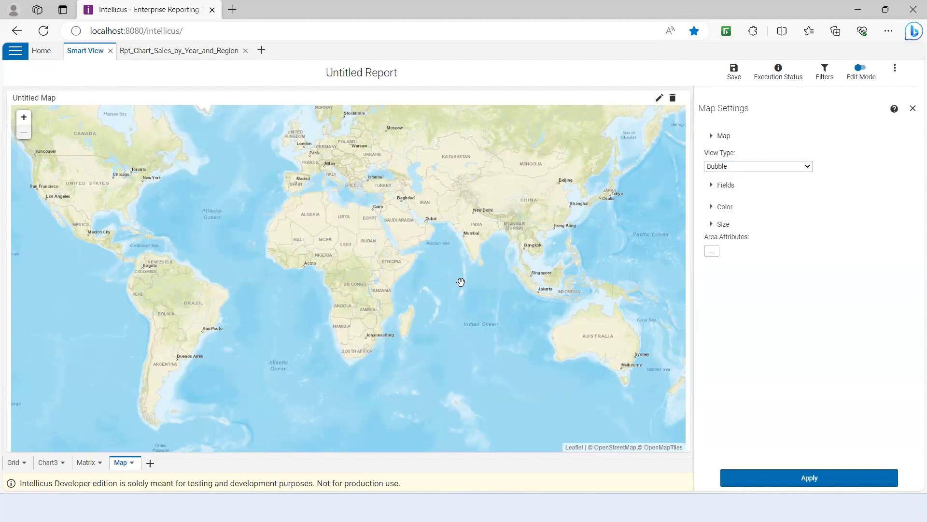
Open the saved report "smart with bubble map" in edit mode and bring up its map settings.
left_click(15, 53)
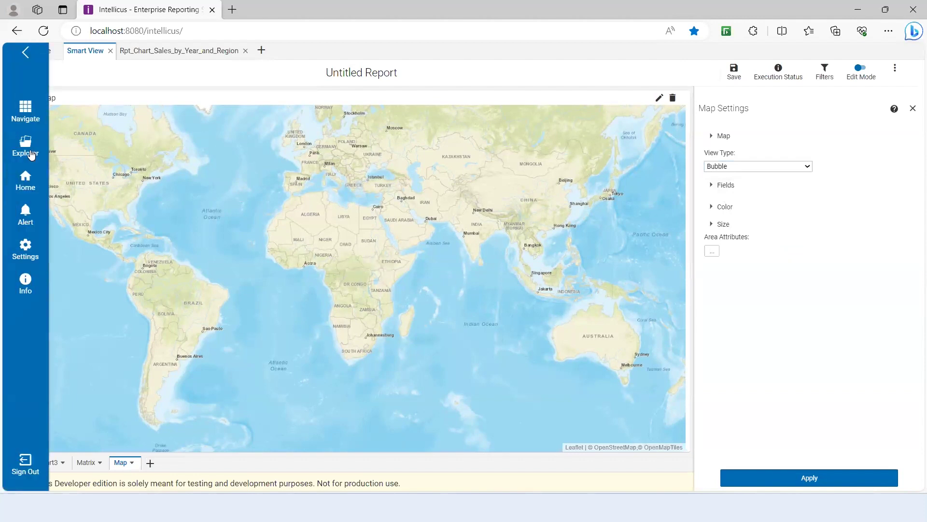
left_click(29, 150)
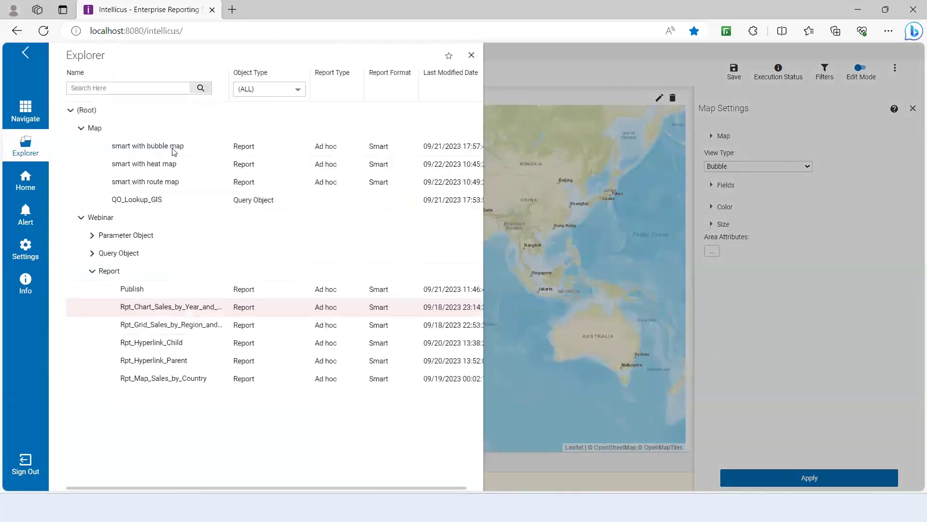
left_click(172, 147)
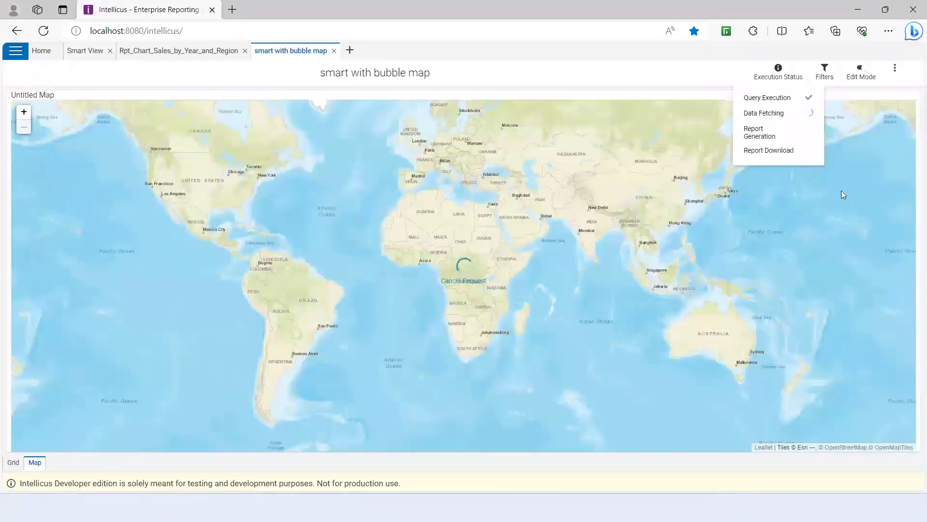
left_click(860, 69)
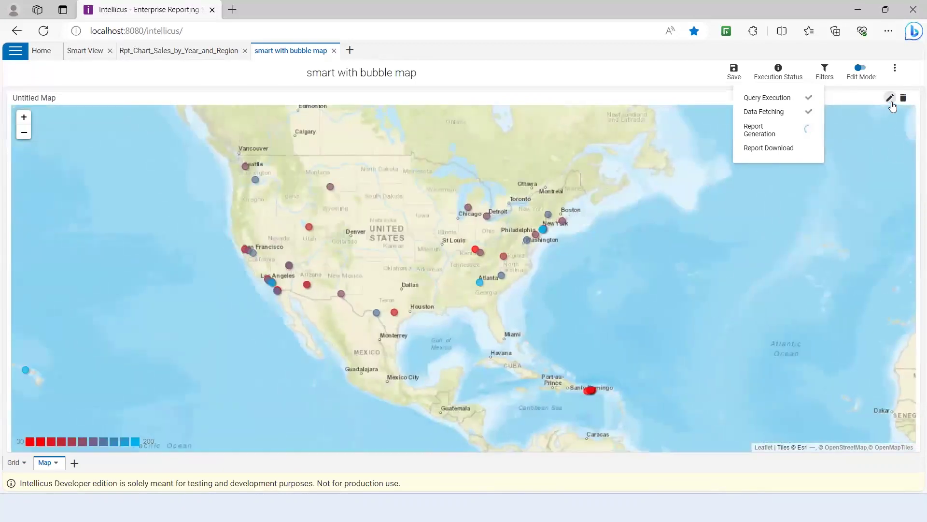
left_click(891, 98)
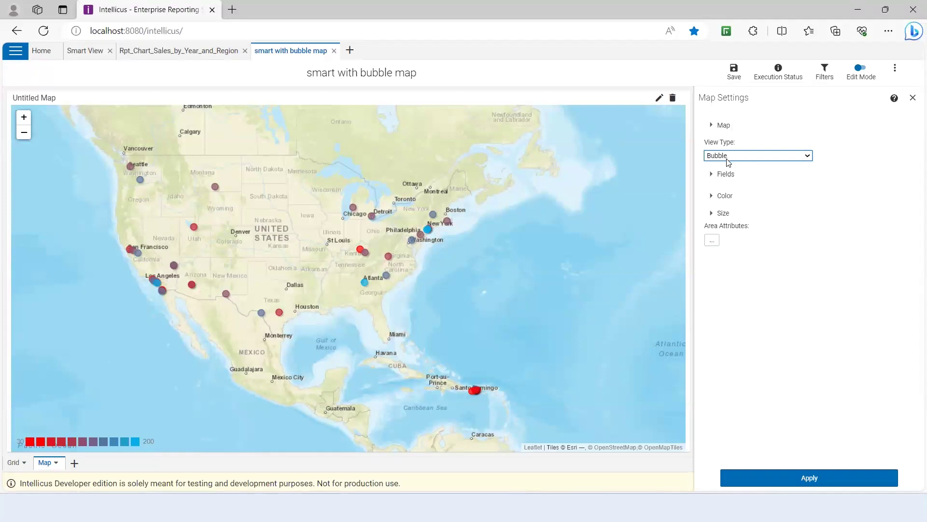
Examine the bubble map's GIS field settings and the fields available for latitude and longitude.
left_click(711, 177)
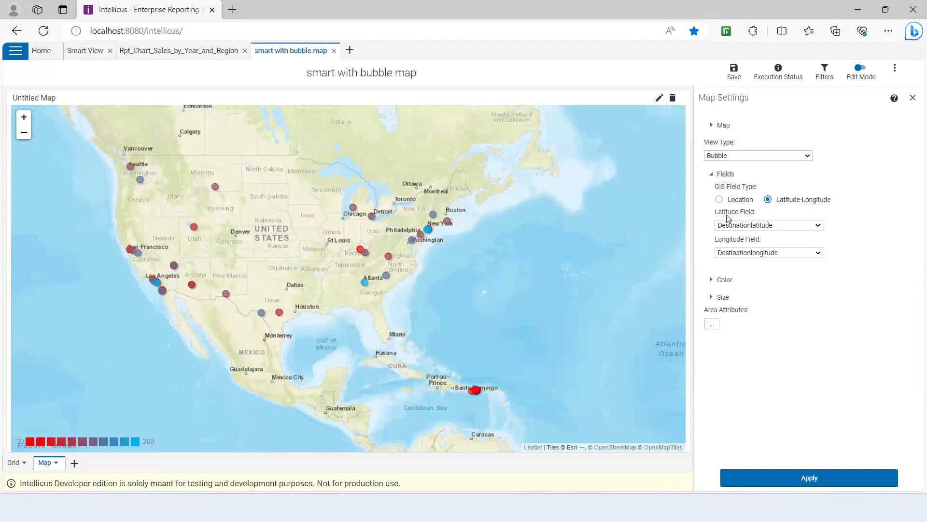
left_click(765, 226)
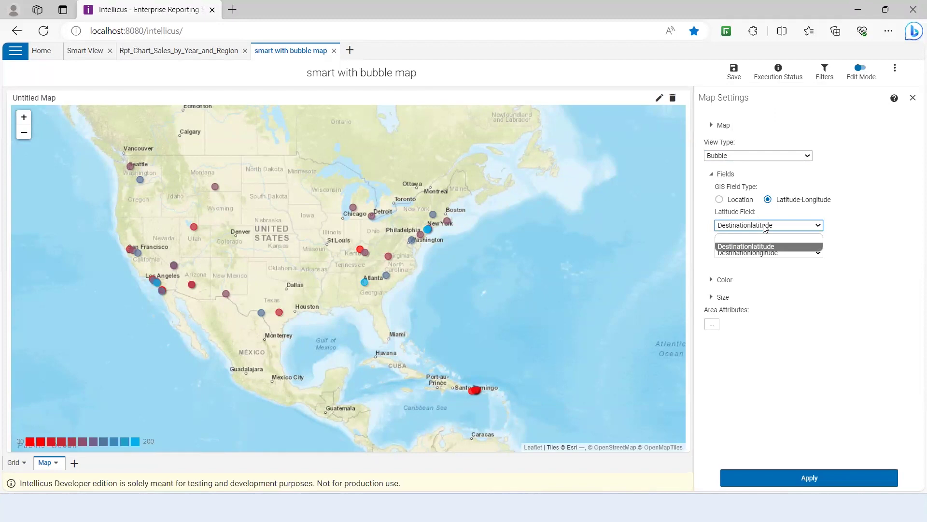
left_click(768, 418)
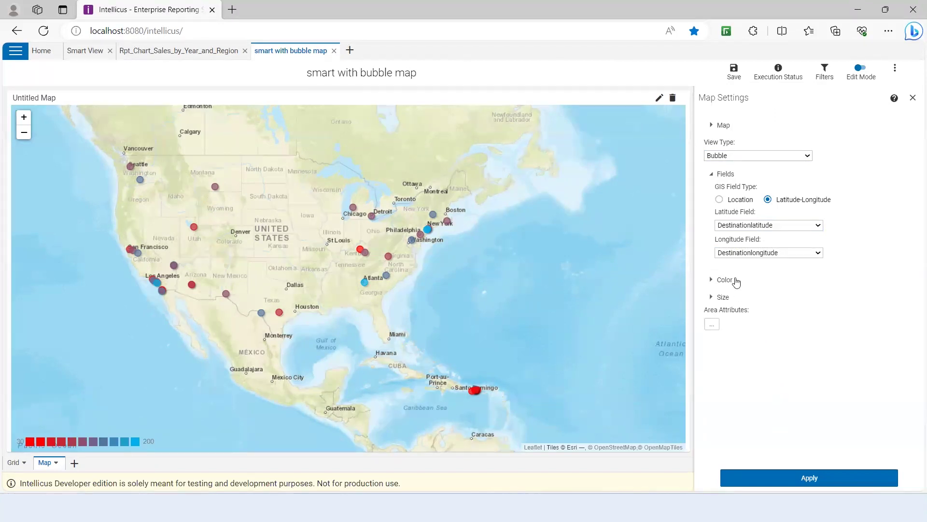
left_click(752, 226)
left_click(752, 226)
left_click(748, 253)
left_click(747, 256)
Examine the bubble map's color settings and the aggregate functions available for the color field.
left_click(711, 279)
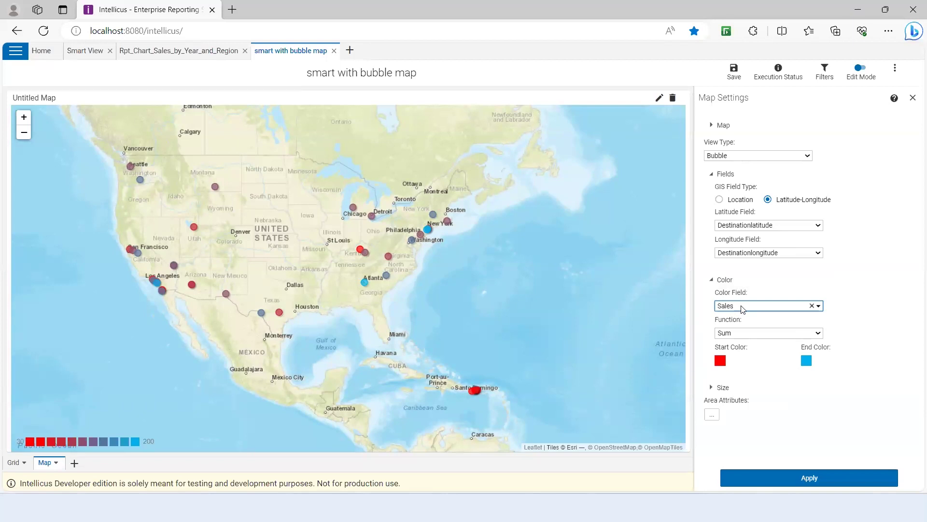
left_click(735, 333)
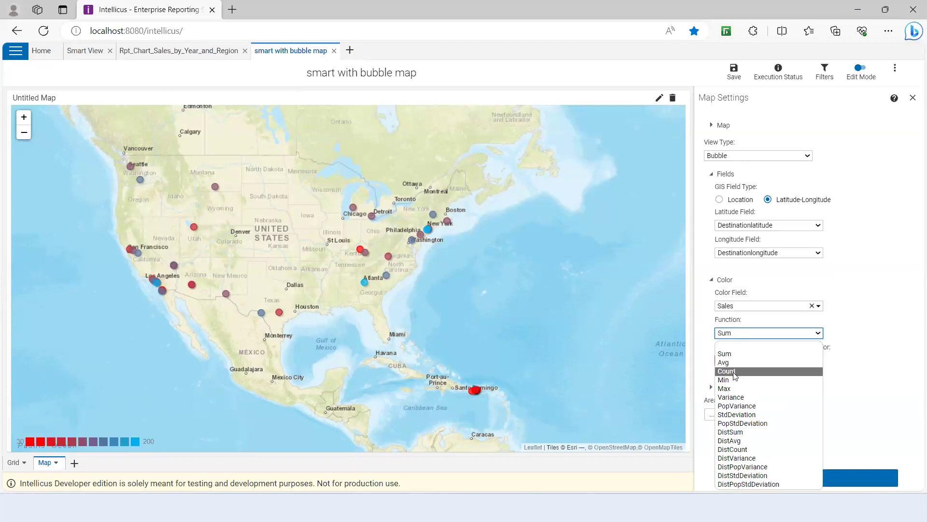
left_click(846, 432)
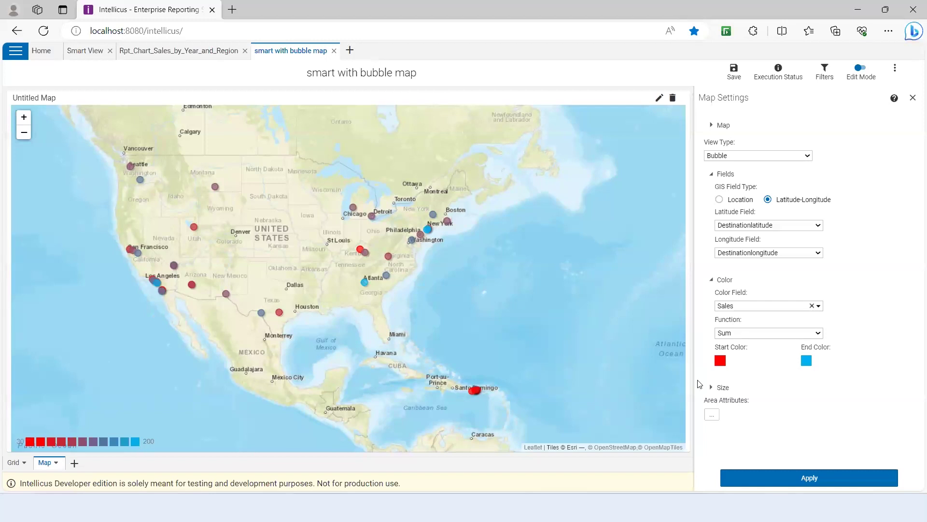
Change the map's view type to Heat with Sourcecountry as the field on the World - Countries map, and apply it.
left_click(732, 156)
left_click(731, 156)
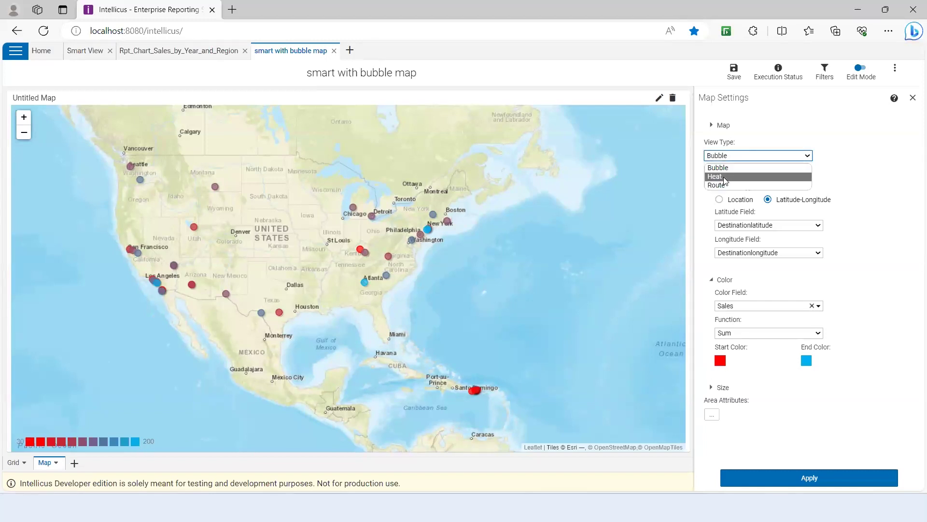
left_click(725, 177)
left_click(743, 228)
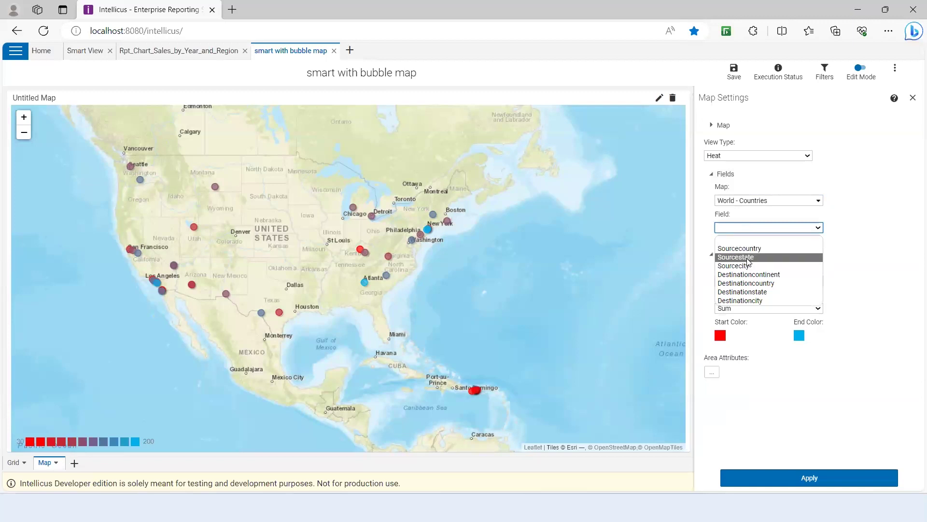
left_click(753, 249)
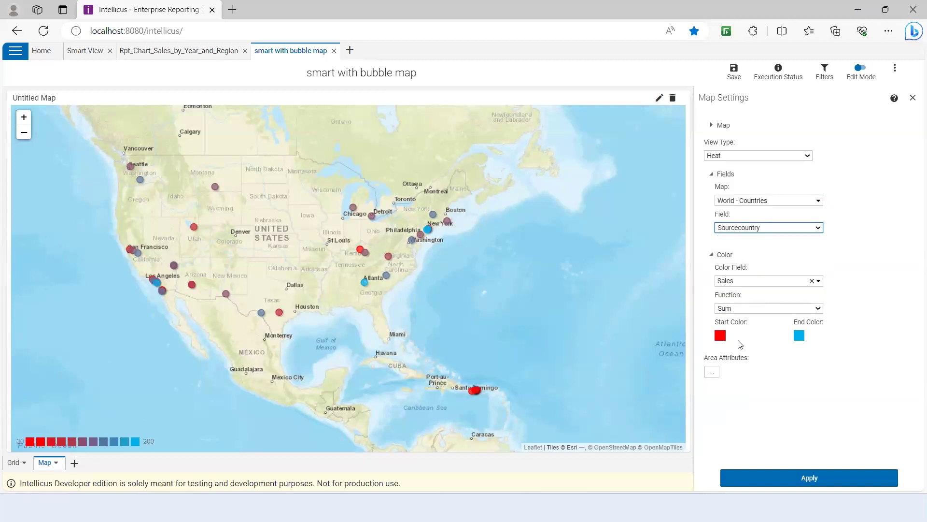
left_click(793, 486)
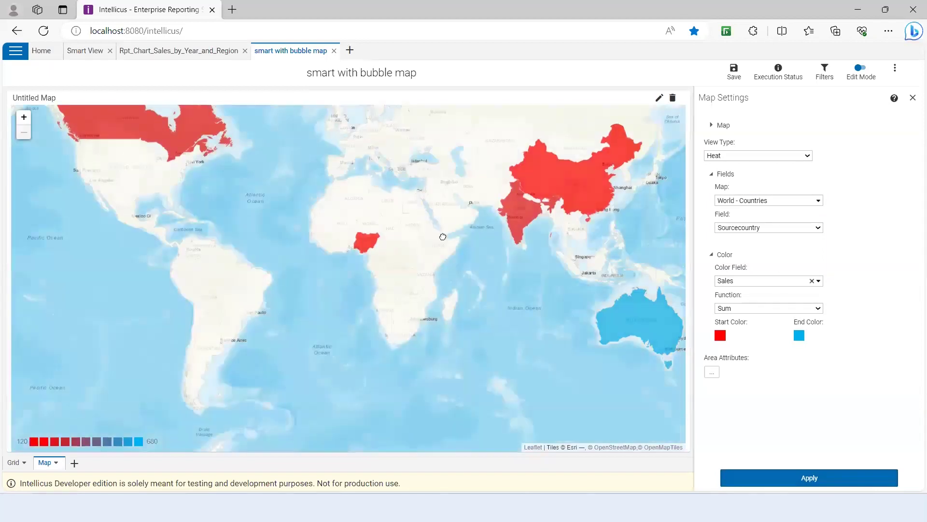
left_click_drag(443, 236, 454, 286)
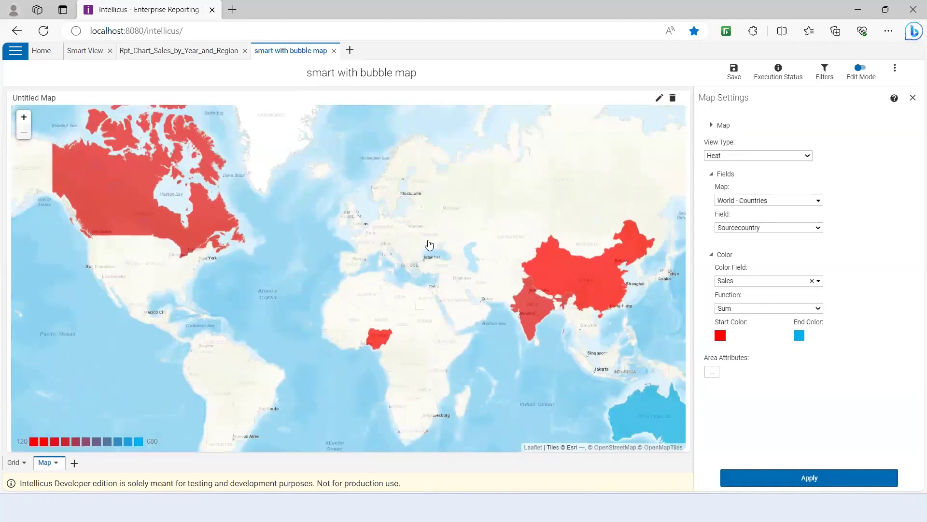
Review the fields available for coloring the heat map, choose Sales, and look over the shaded countries.
left_click(739, 281)
scroll(749, 260, "down", 1)
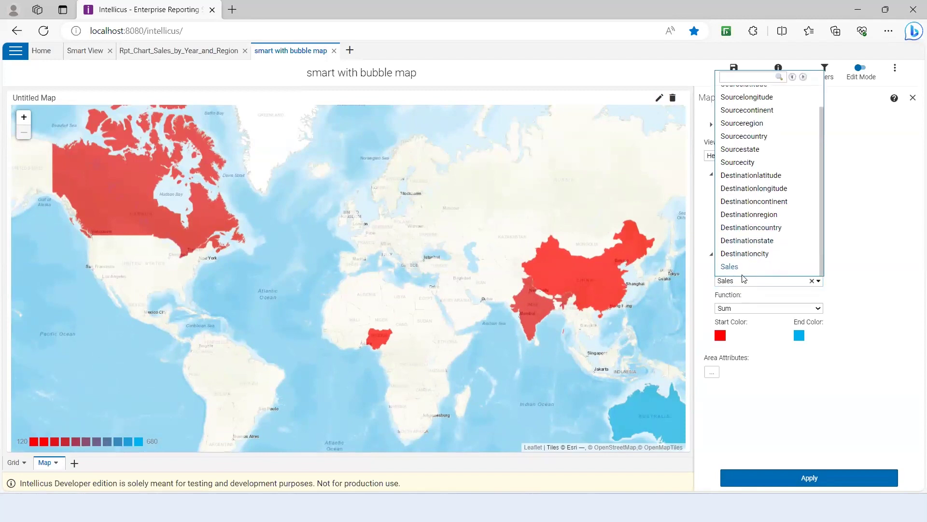
scroll(765, 241, "up", 1)
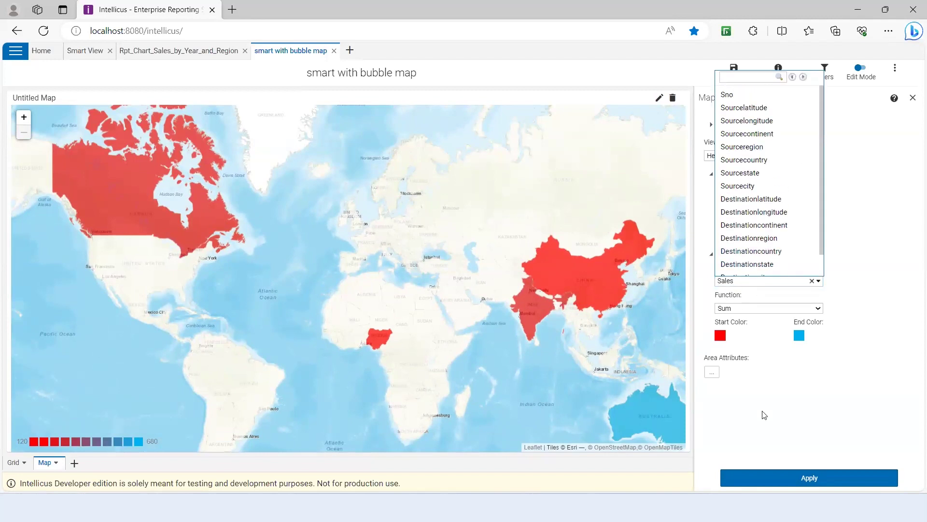
scroll(762, 261, "down", 1)
left_click(758, 266)
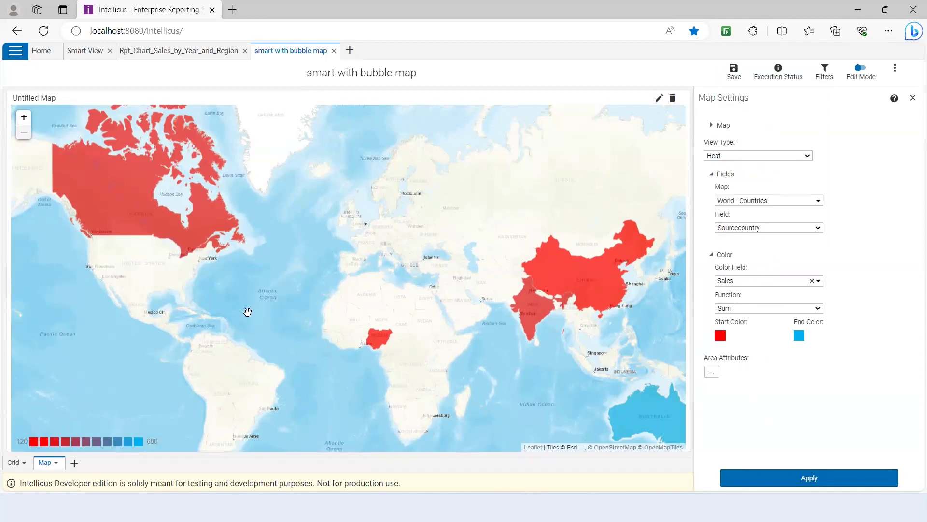
left_click_drag(294, 215, 307, 270)
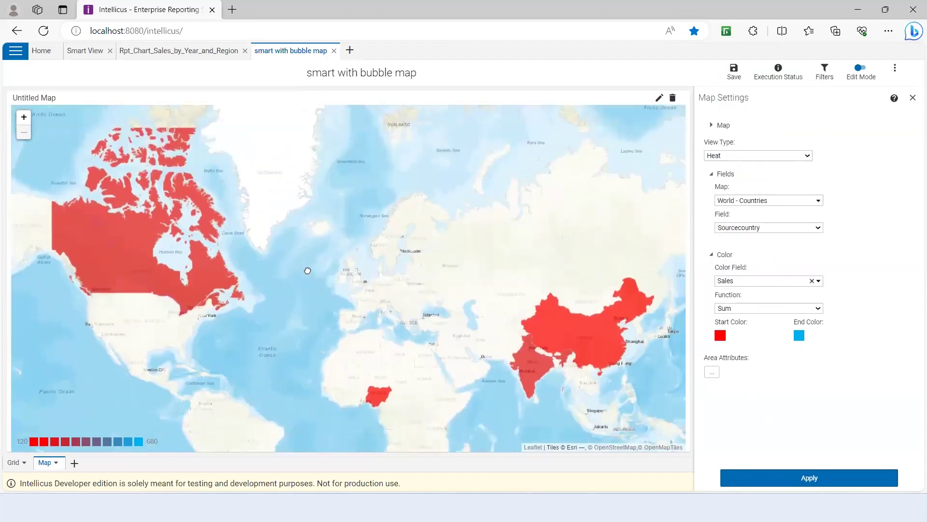
Change the map's view type to Route and define the source by Latitude-Longitude using Destinationlatitude and Destinationlongitude.
left_click(724, 156)
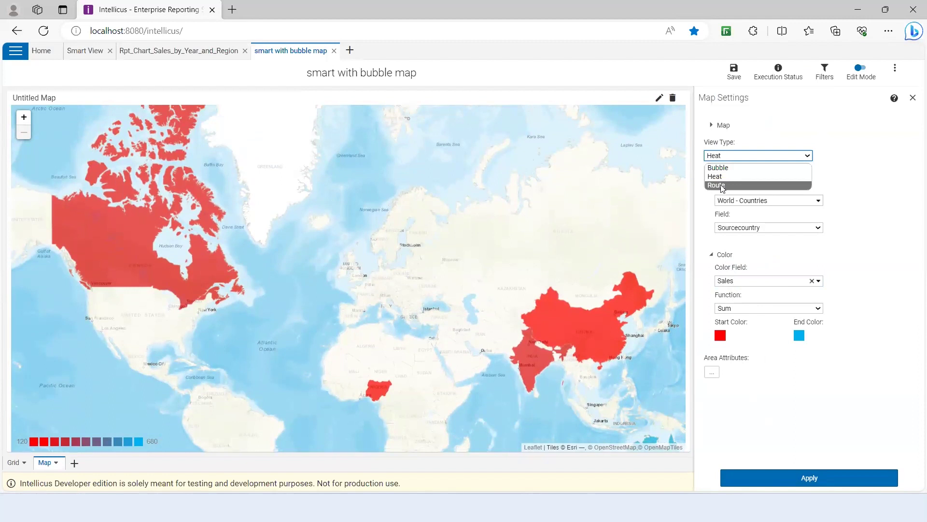
left_click(723, 186)
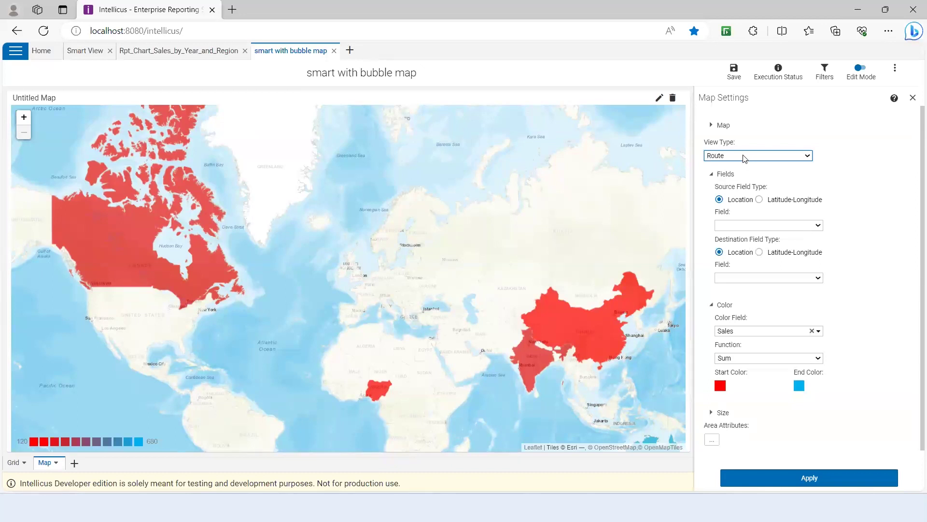
left_click(738, 226)
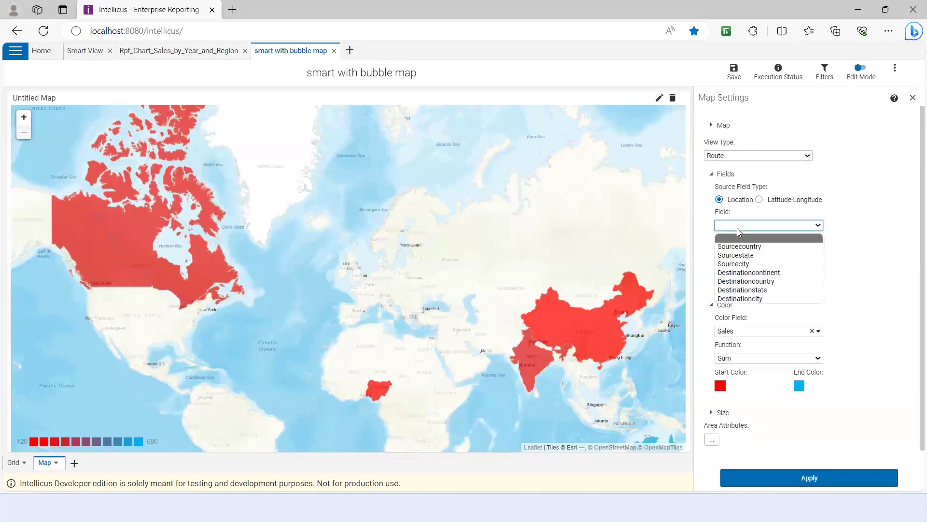
left_click(754, 281)
left_click(760, 199)
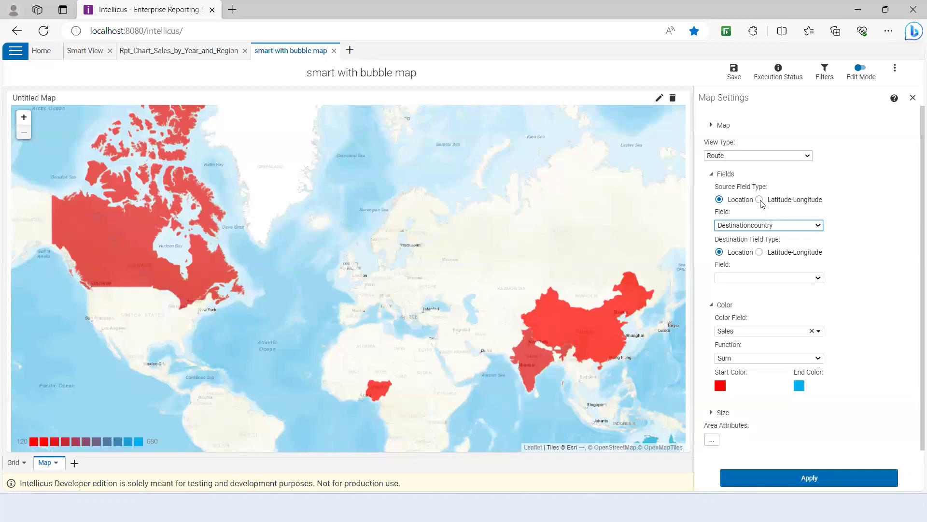
left_click(755, 227)
left_click(754, 246)
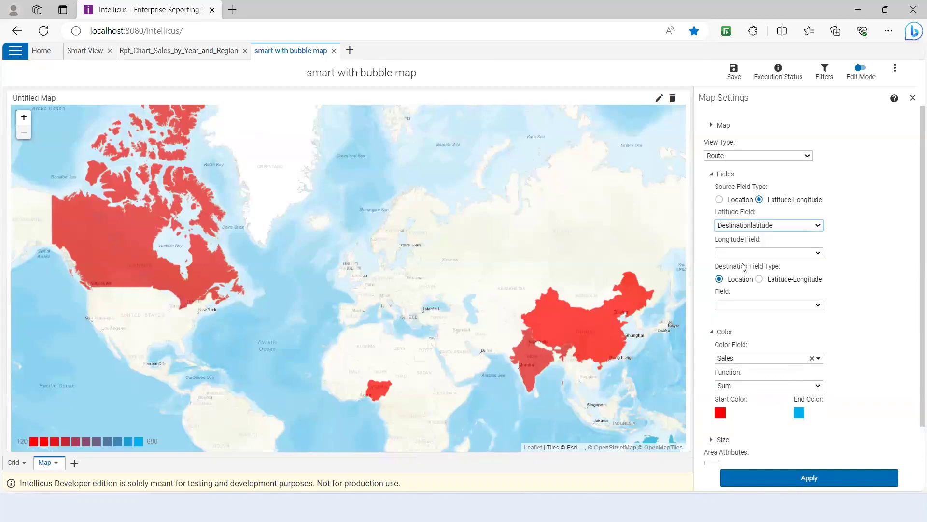
left_click(747, 253)
left_click(775, 262)
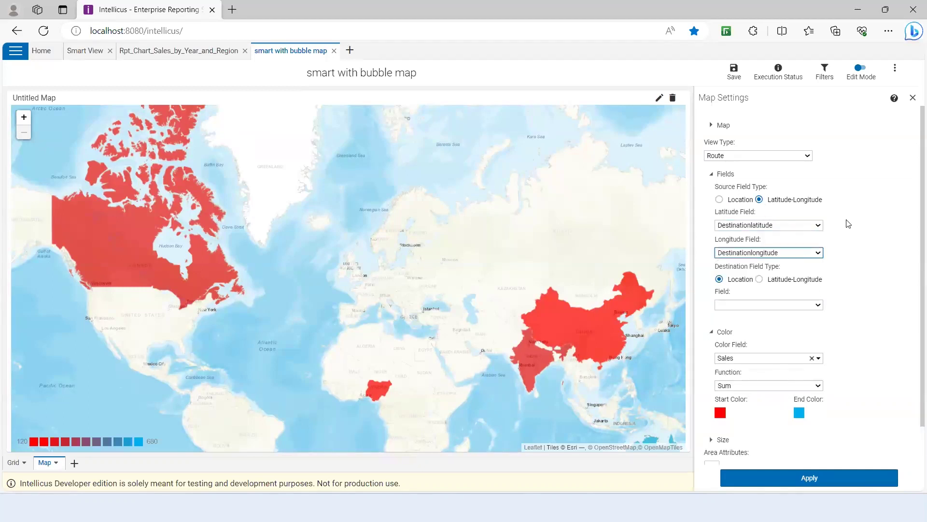
Set the route map's destination location field to Destinationcountry and apply the settings.
left_click(757, 305)
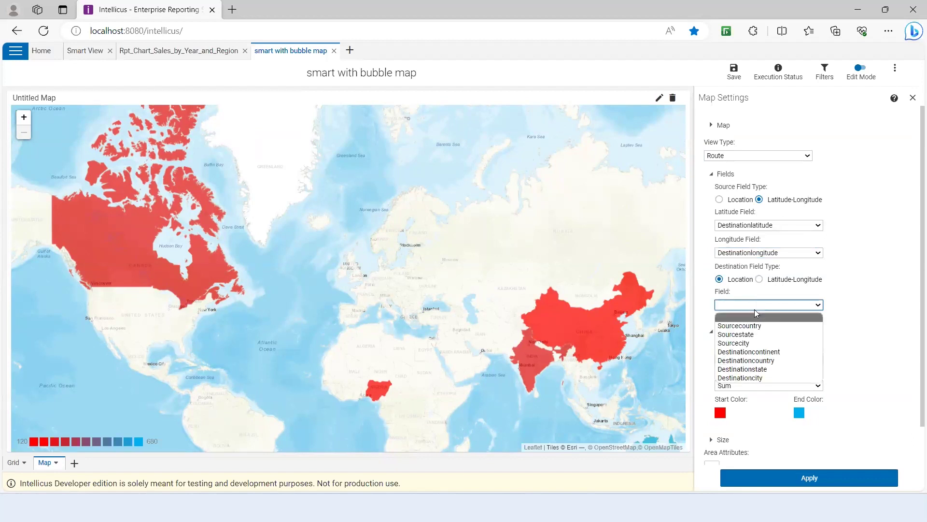
left_click(767, 360)
scroll(854, 243, "down", 1)
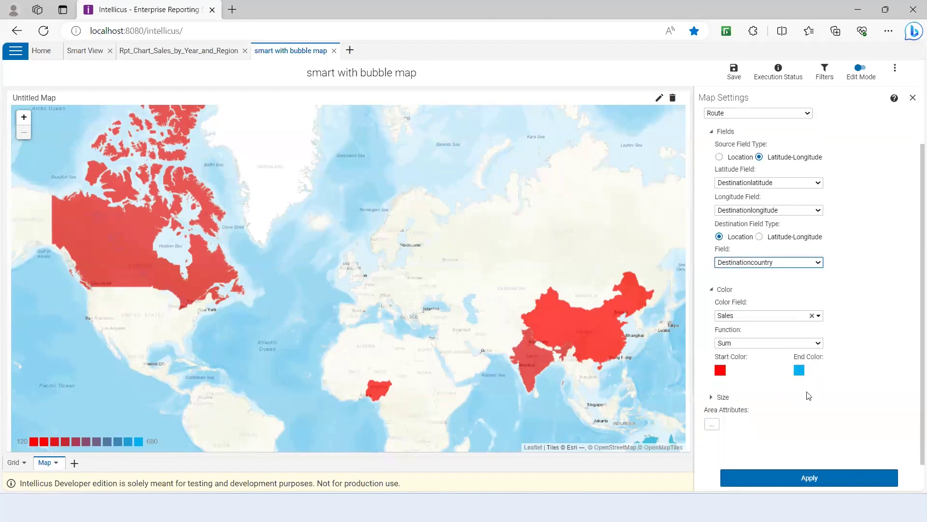
left_click(793, 479)
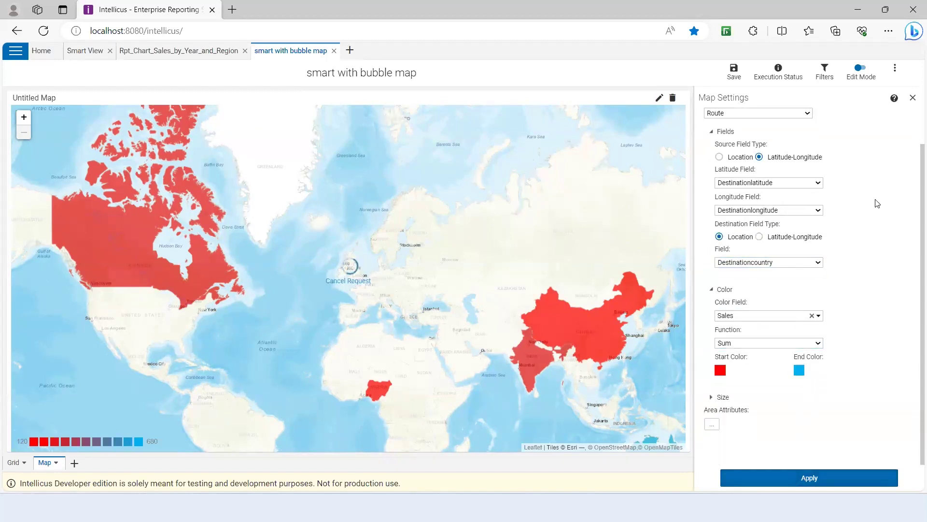
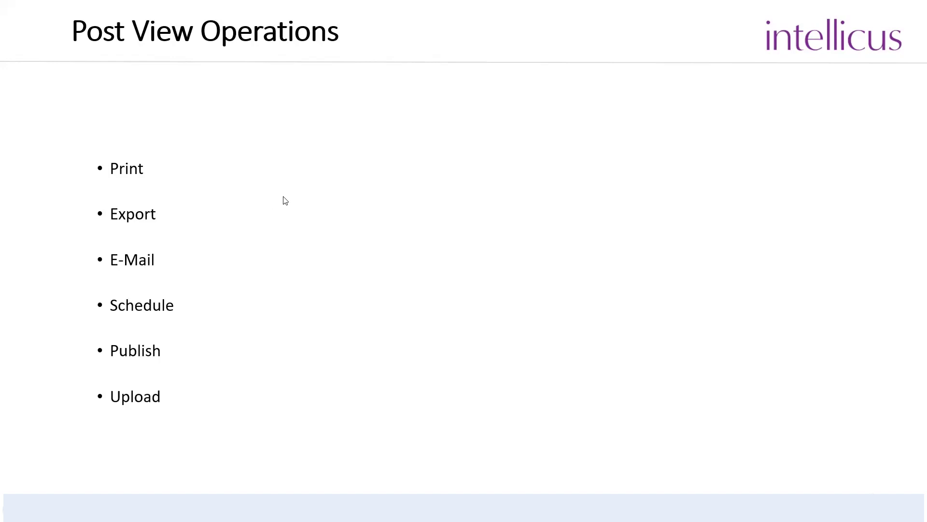
Exit the slide show, switch back to Intellicus, and delete the Map from the untitled report.
key("Escape")
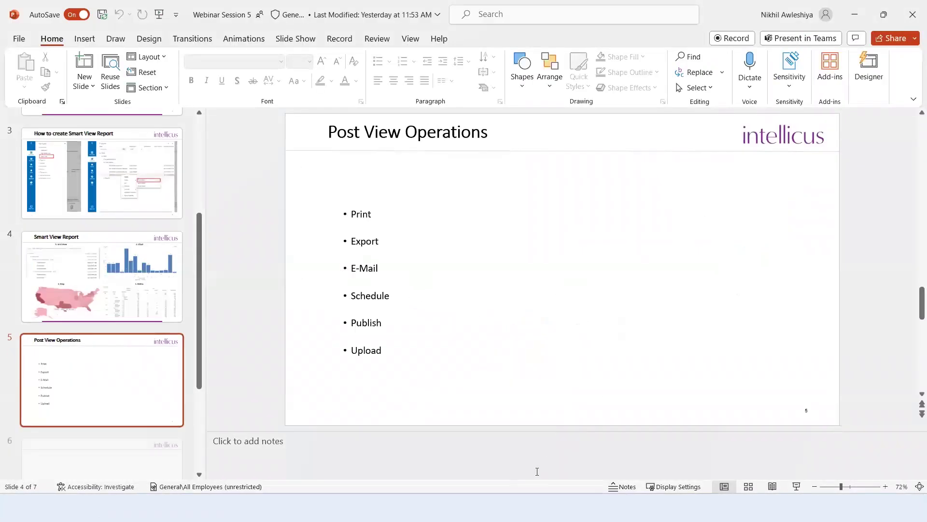
key("alt+Tab")
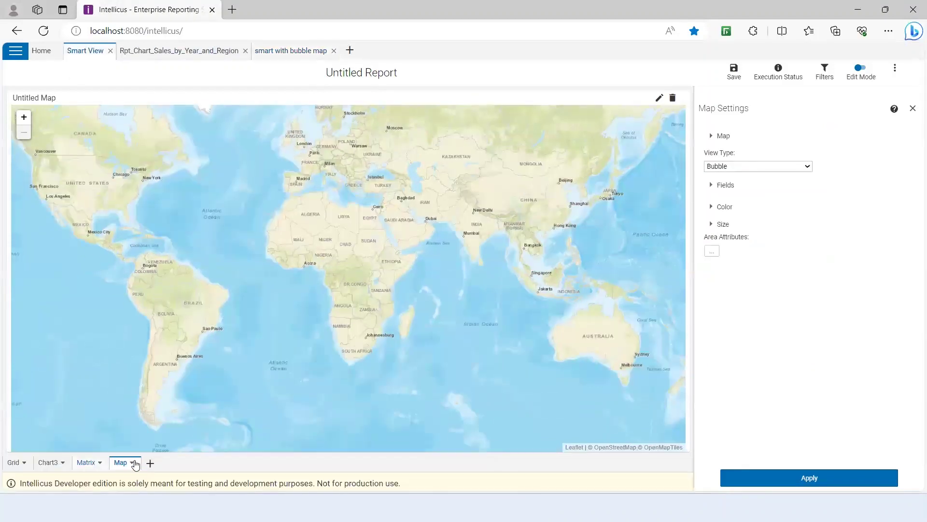
left_click(131, 463)
left_click(148, 447)
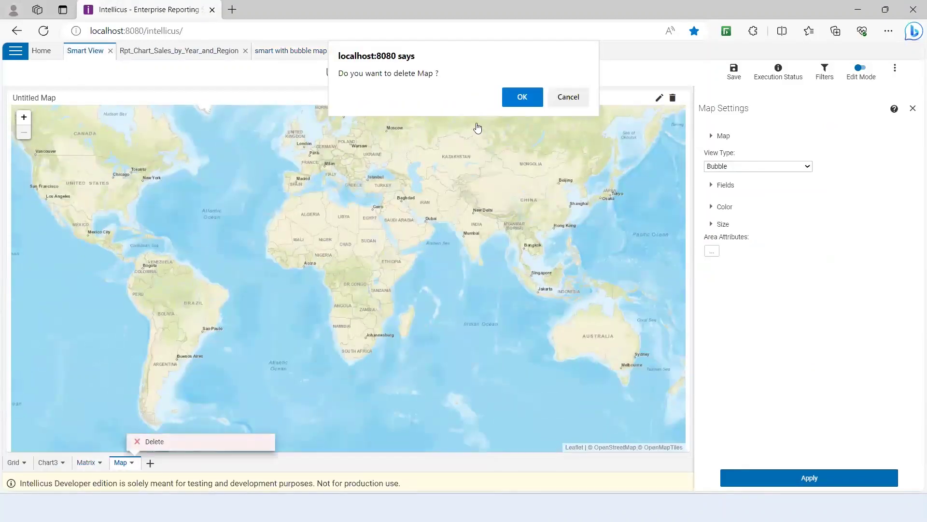
left_click(511, 97)
Delete the Matrix from the untitled report.
left_click(96, 463)
left_click(113, 442)
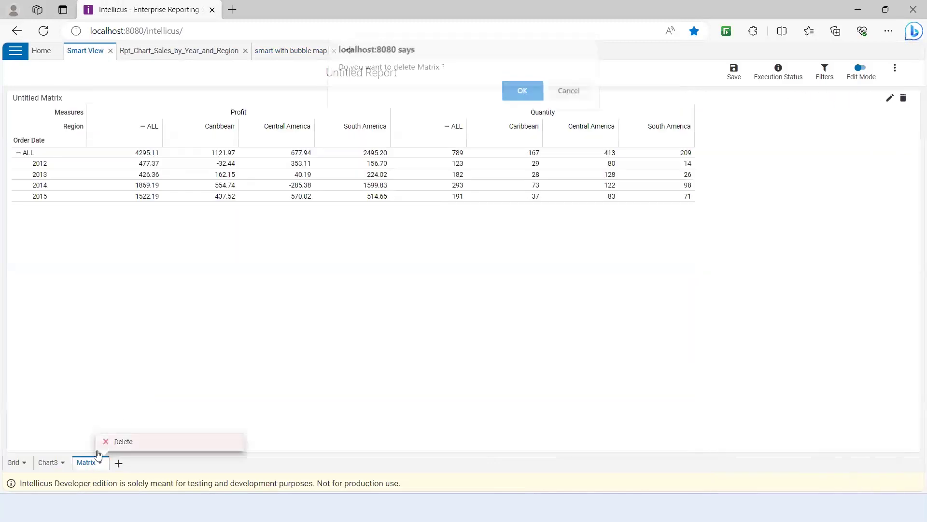
left_click(522, 98)
left_click(23, 463)
left_click(47, 443)
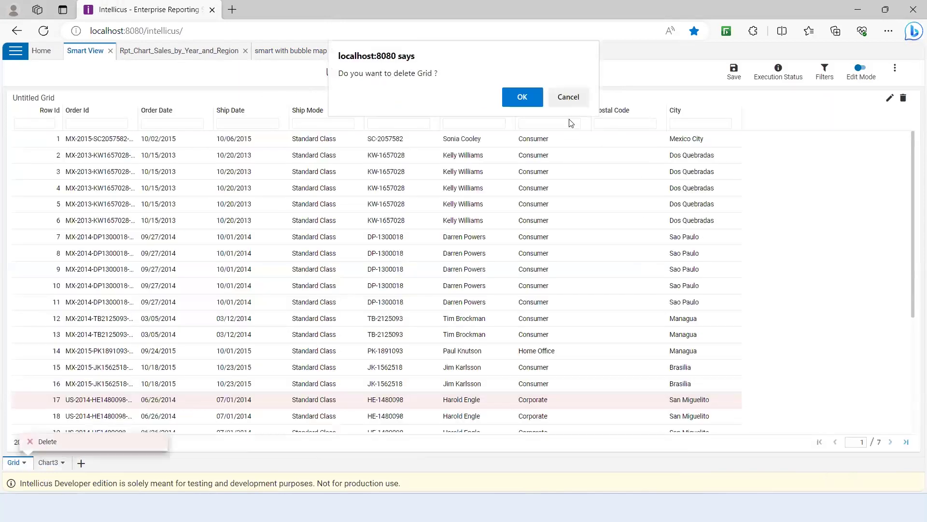
left_click(570, 96)
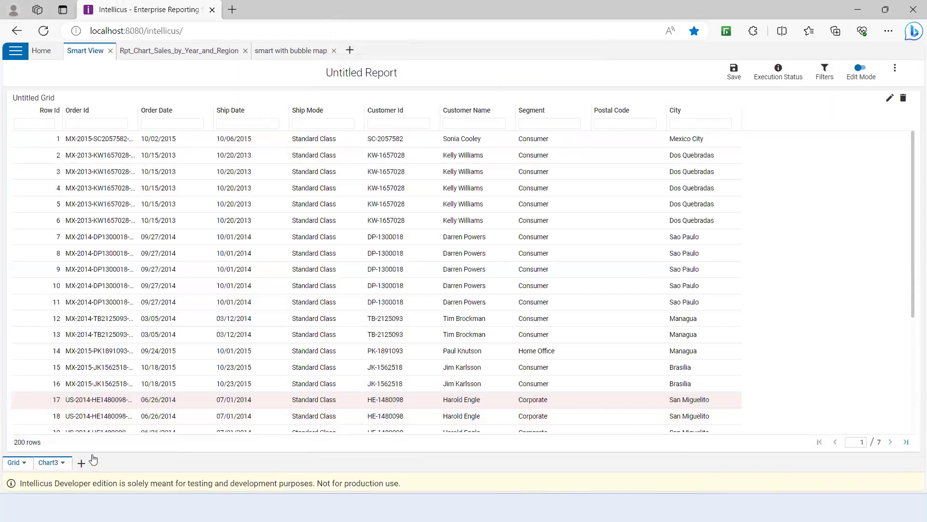
Delete the empty Untitled Chart4 and Untitled Chart3 from the report's chart page, keeping the Ship Mode profit chart.
left_click(48, 463)
left_click(902, 97)
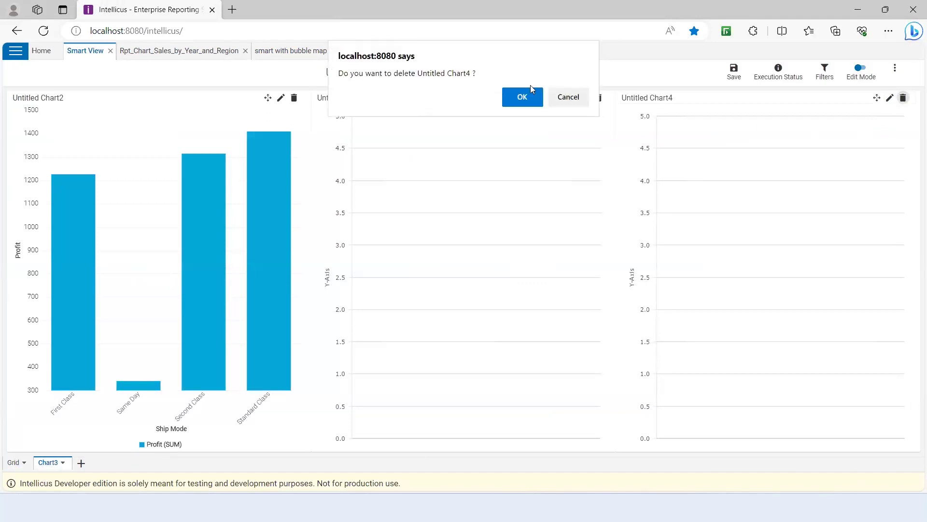
key("Return")
left_click(903, 97)
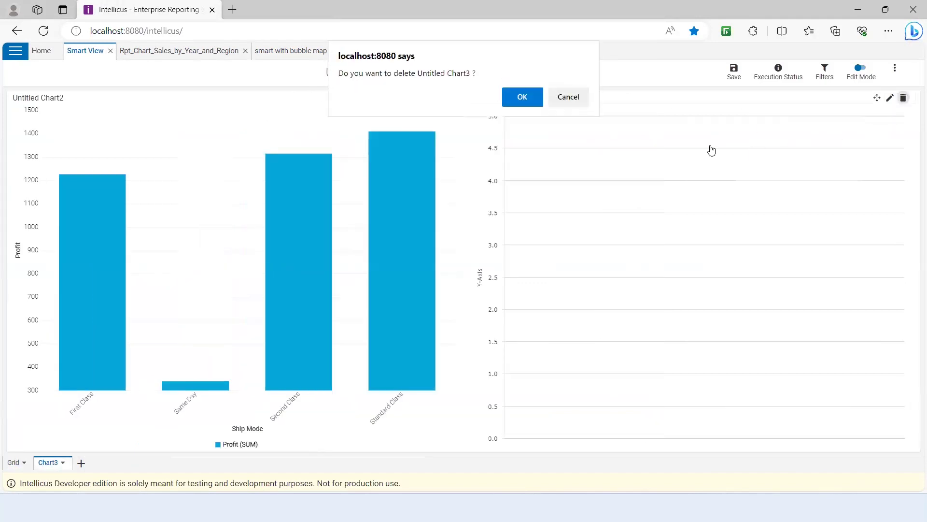
left_click(522, 95)
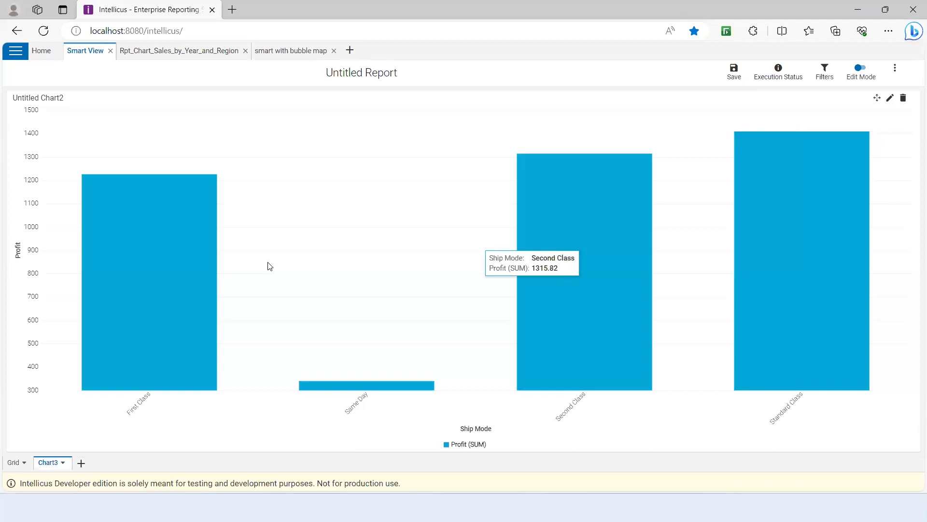
Export the untitled report in MS EXCEL format.
left_click(895, 68)
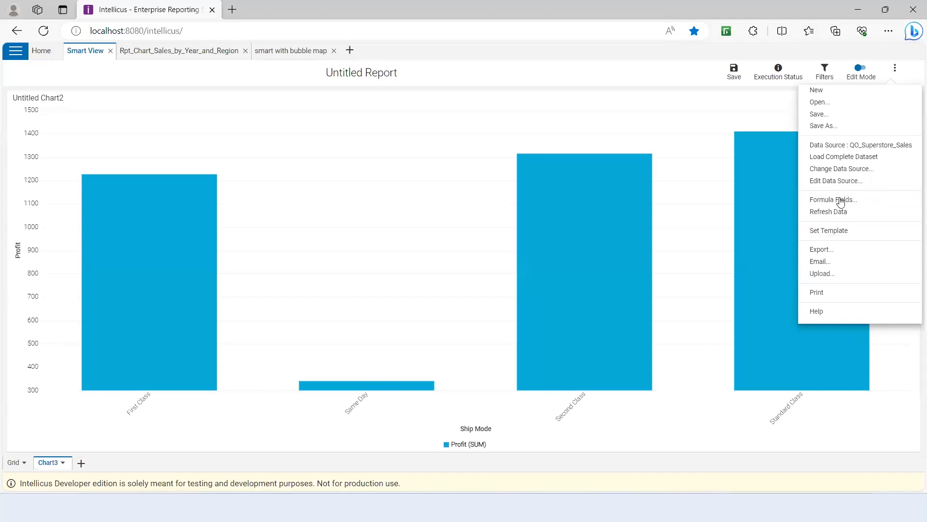
left_click(821, 250)
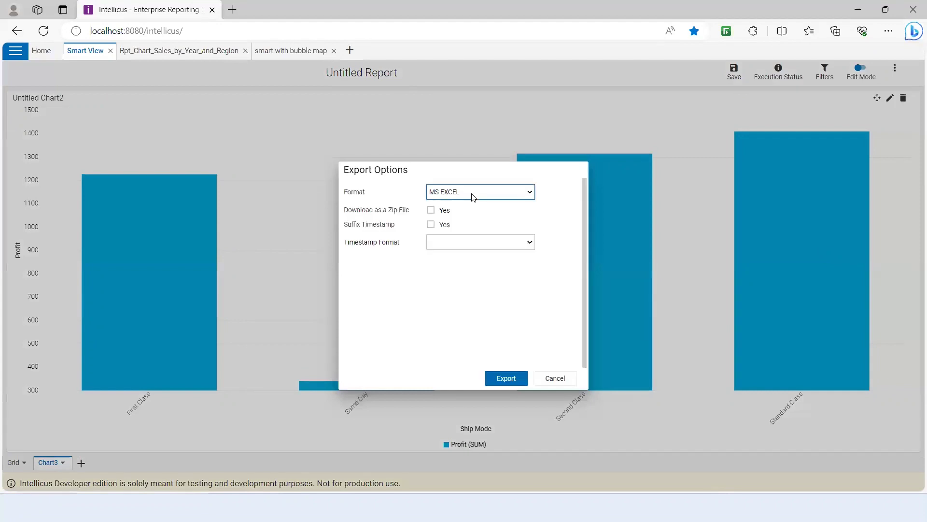
left_click(505, 378)
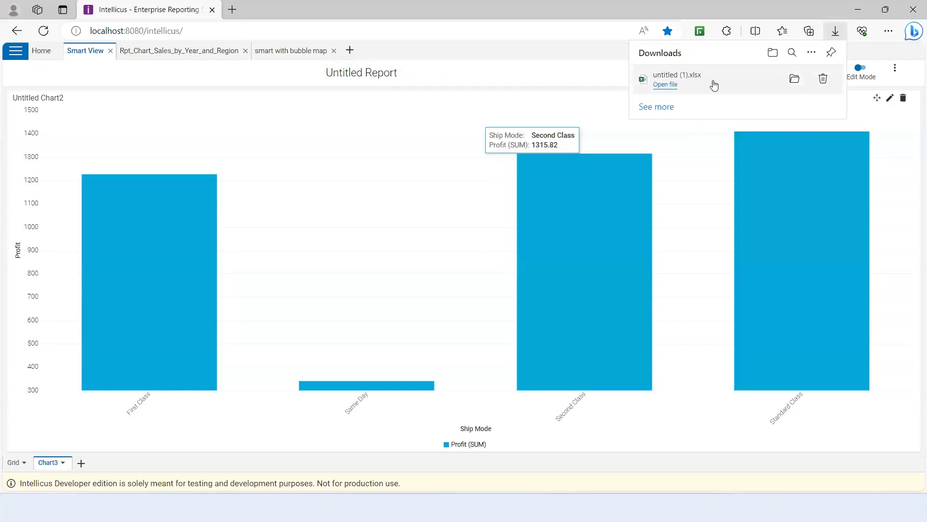
Open the exported workbook untitled (1).xlsx in Excel and move the chart slightly on the Chart3 sheet.
left_click(666, 85)
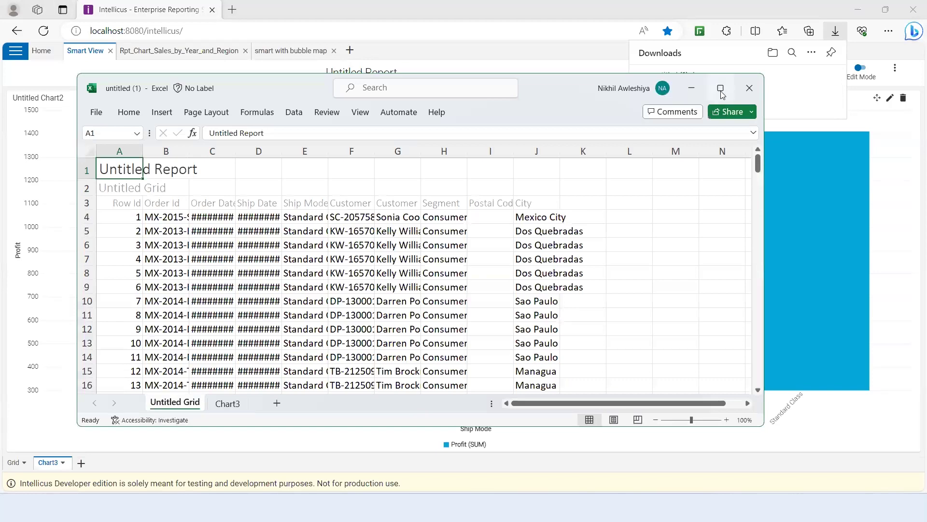
left_click(721, 90)
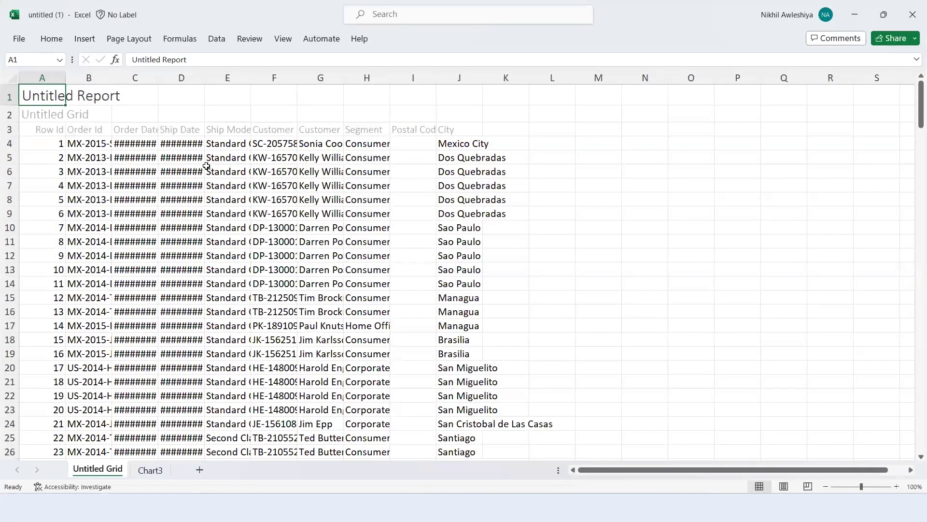
left_click(148, 476)
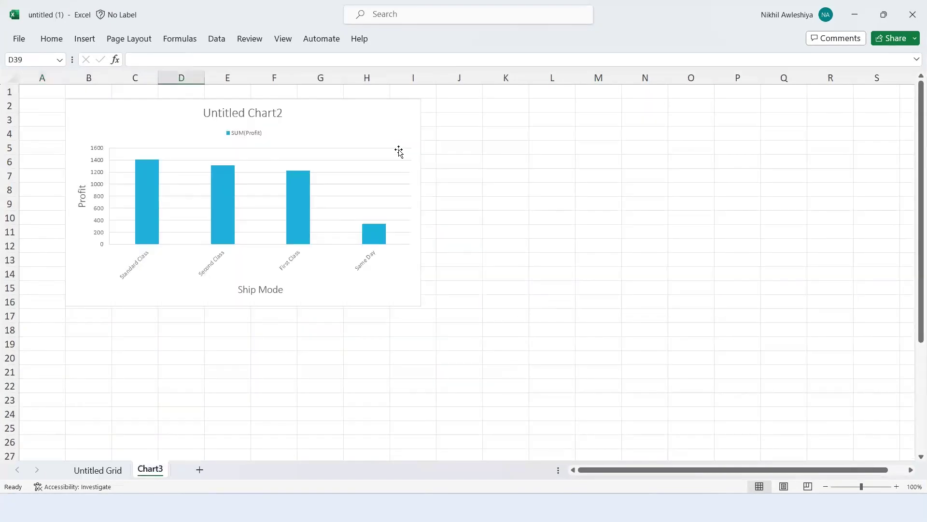
left_click(307, 114)
left_click_drag(307, 114, 304, 139)
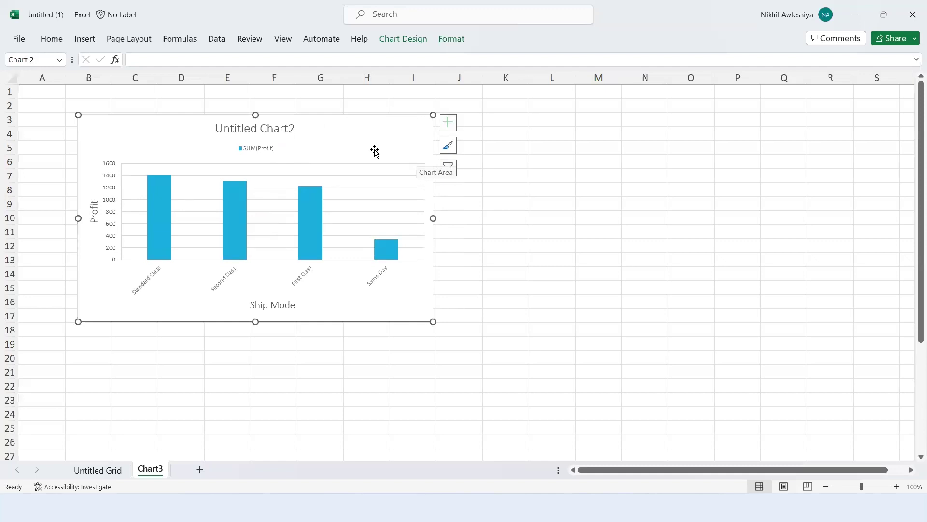
Try out the Excel chart's filter by excluding and restoring the Same Day and First Class categories.
left_click(448, 173)
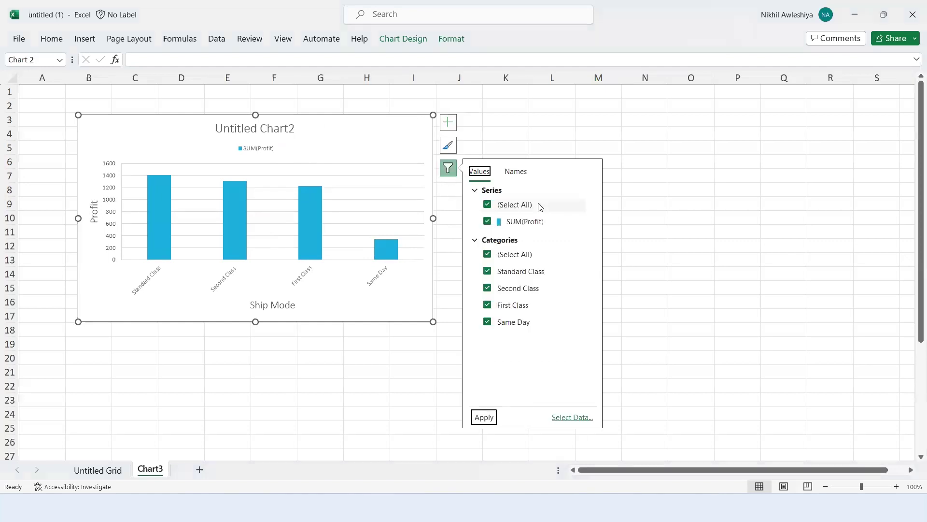
left_click(488, 324)
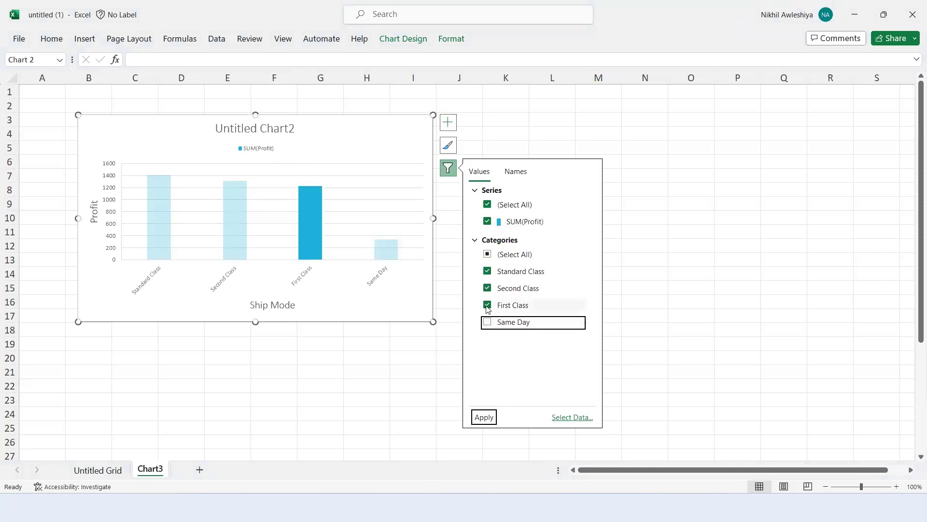
left_click(488, 305)
left_click(488, 323)
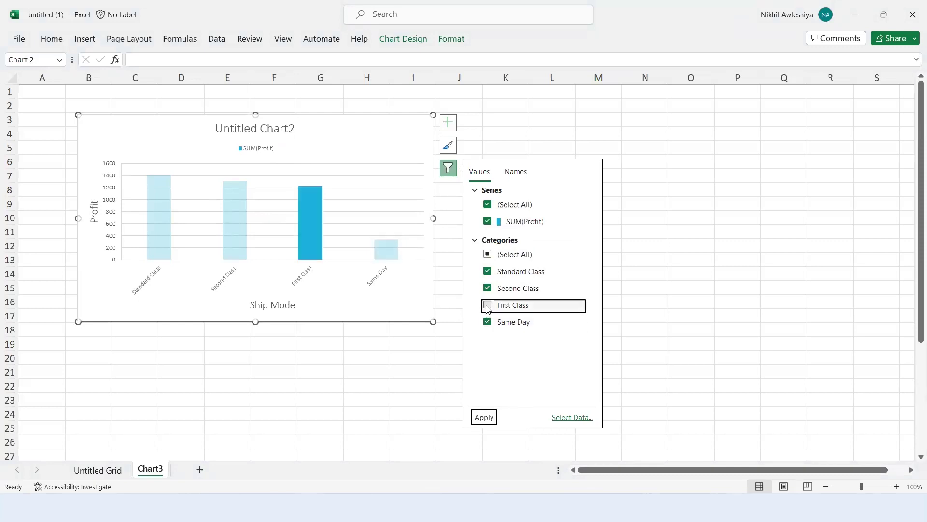
left_click(488, 306)
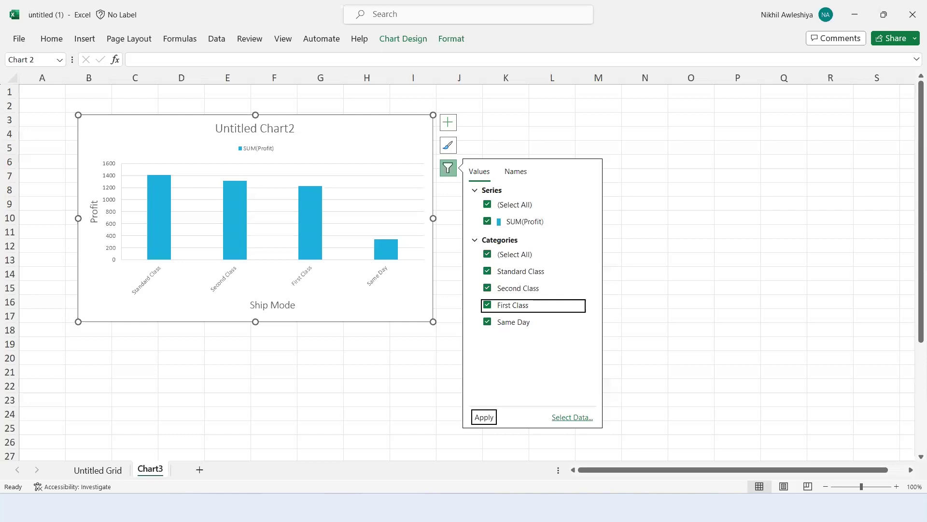
Return to Intellicus in the browser and look through the report's export formats, including ACROBAT PDF, closing the options without exporting.
left_click(527, 435)
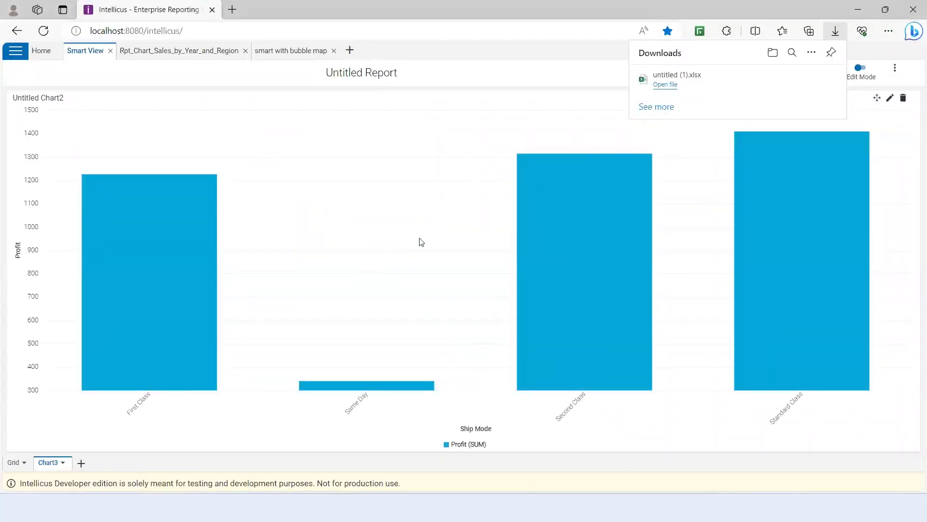
left_click(893, 70)
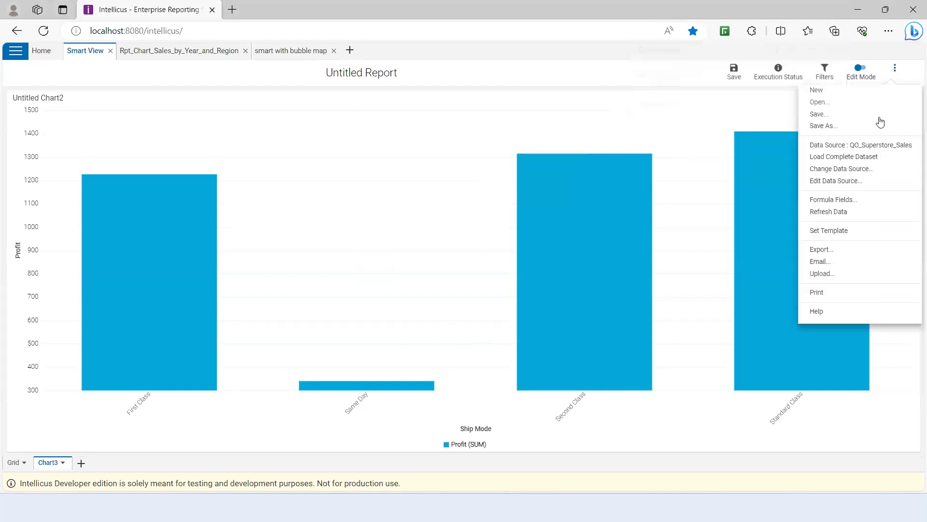
left_click(831, 251)
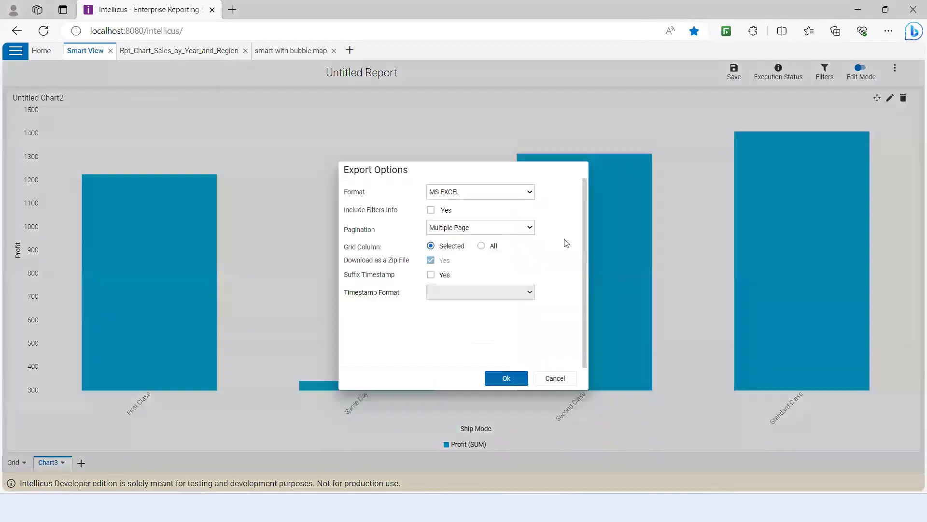
left_click(476, 195)
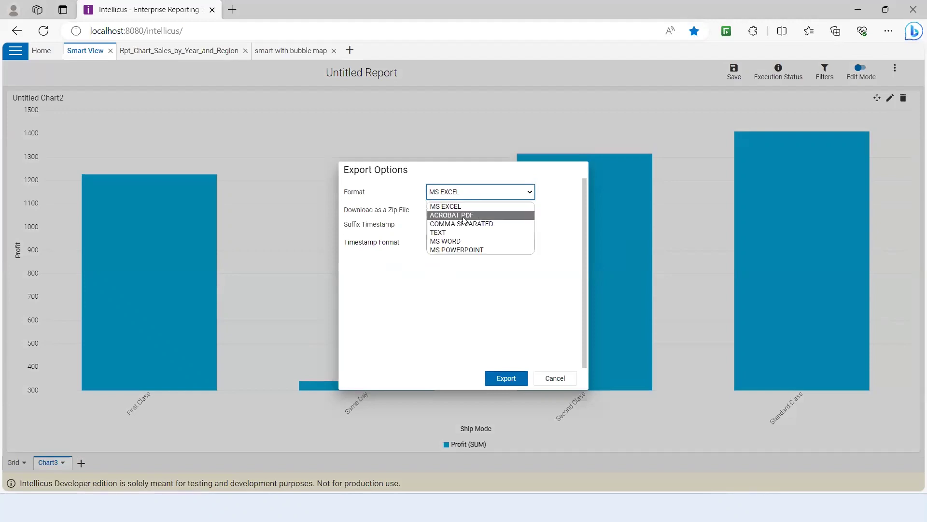
left_click(462, 215)
left_click(476, 195)
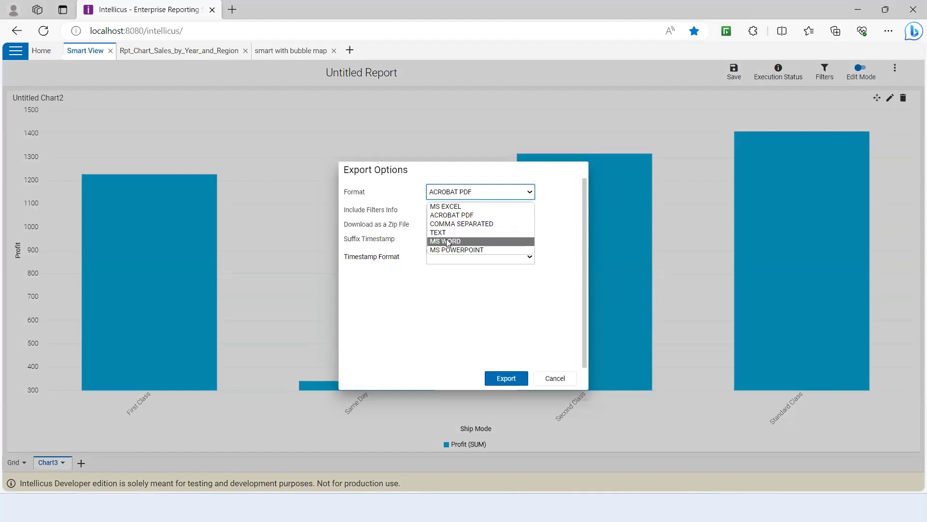
left_click(441, 314)
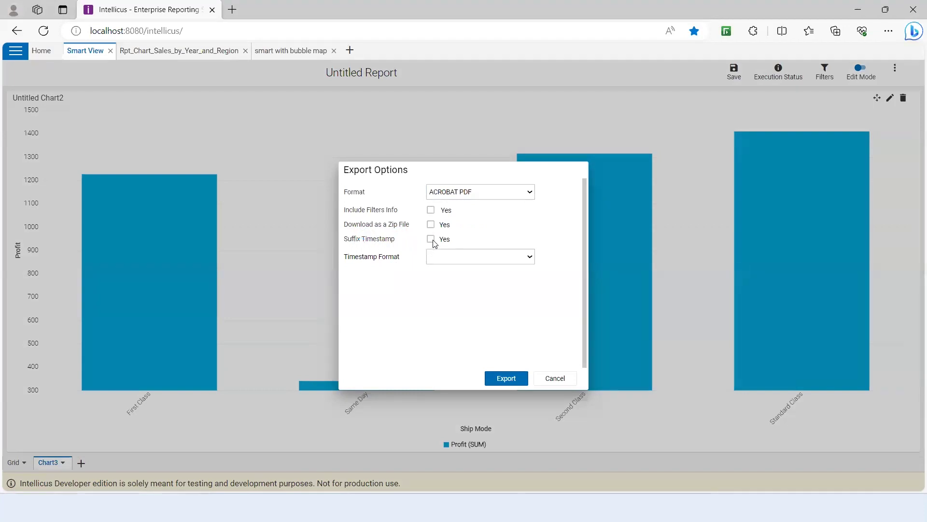
left_click(556, 378)
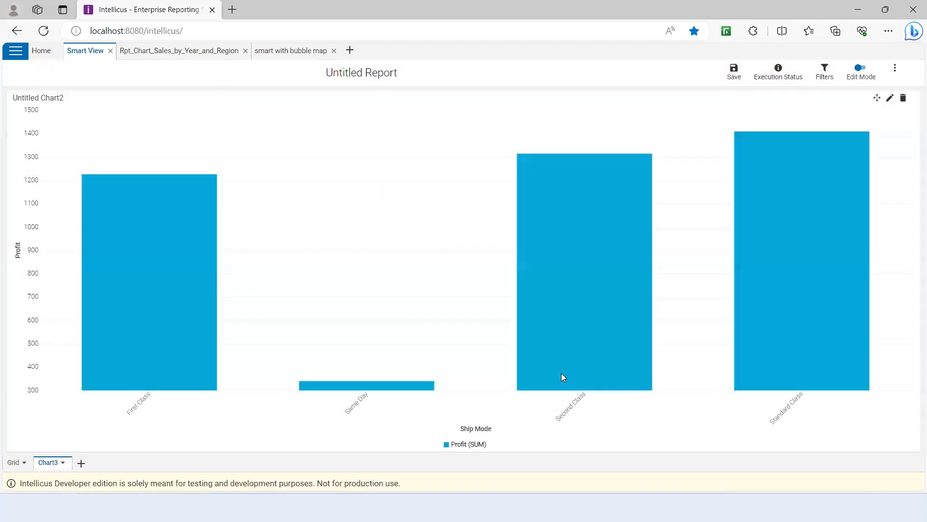
Generate the print version of the untitled report and examine its pages from the cover and Untitled Grid to Untitled Chart2.
left_click(895, 68)
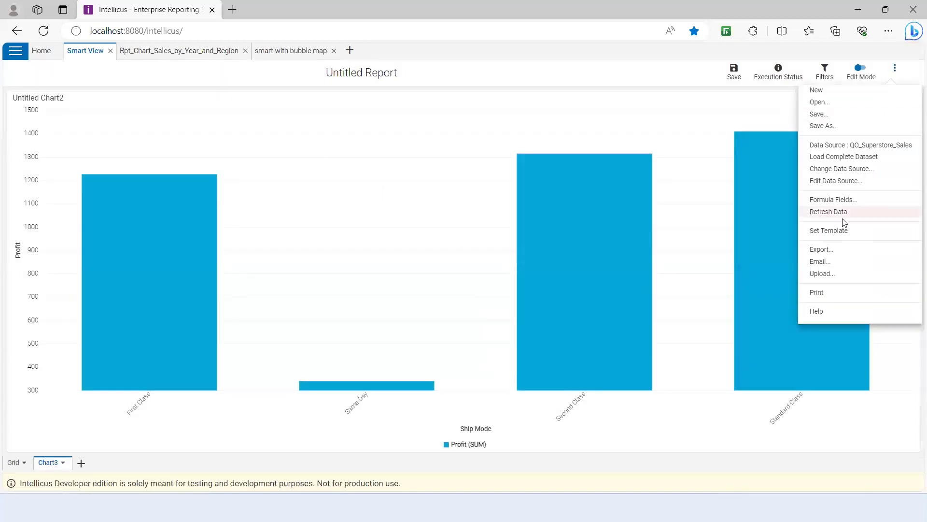
left_click(817, 293)
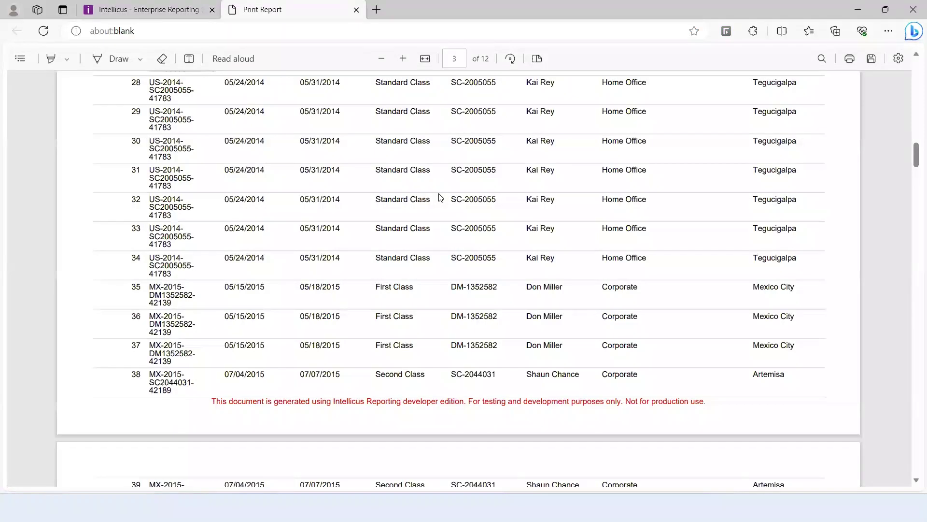
scroll(440, 197, "up", 15)
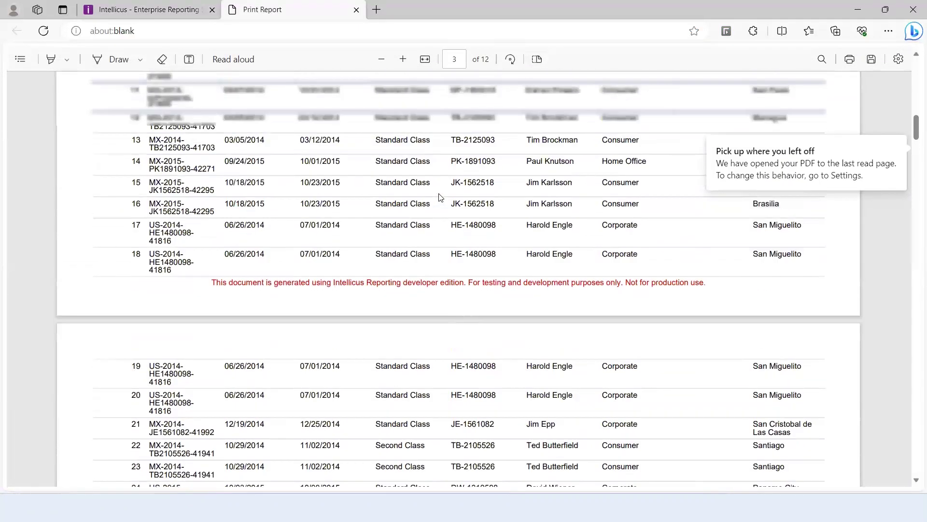
scroll(440, 197, "up", 10)
scroll(440, 197, "down", 7)
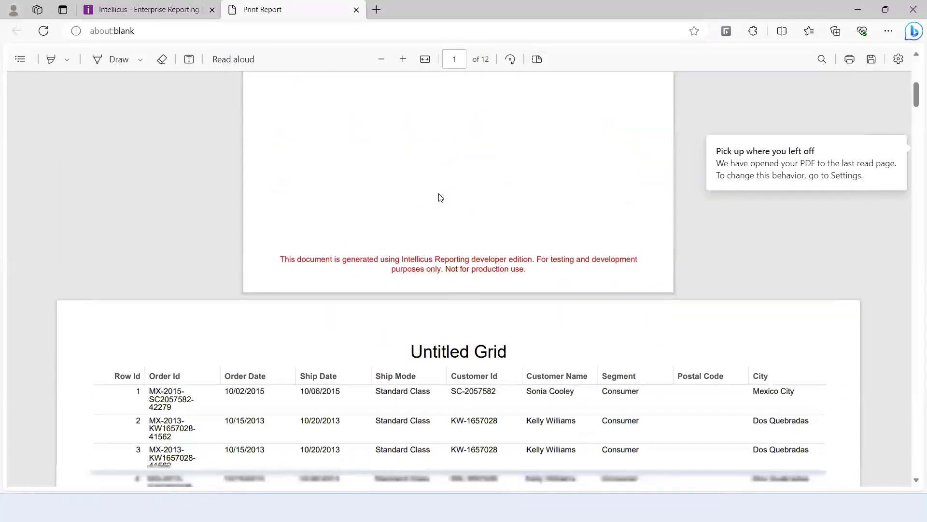
scroll(440, 197, "down", 6)
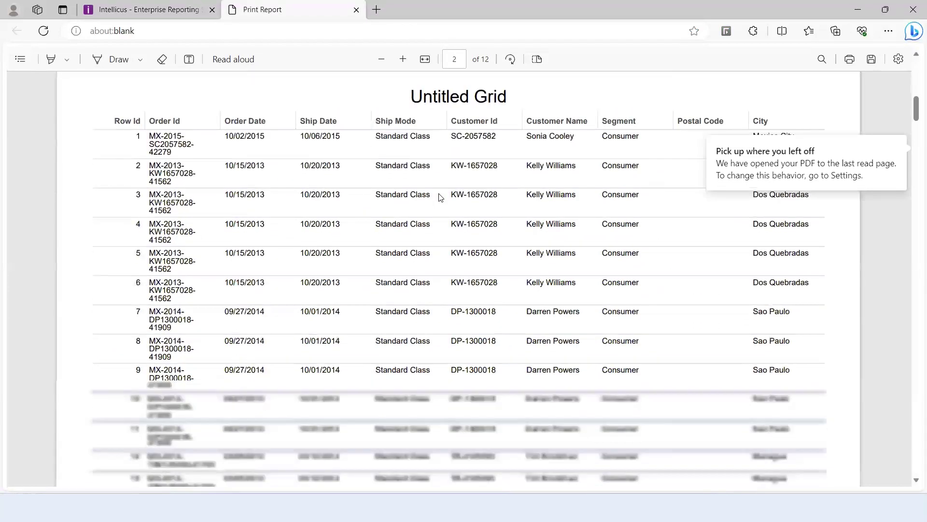
scroll(440, 197, "down", 10)
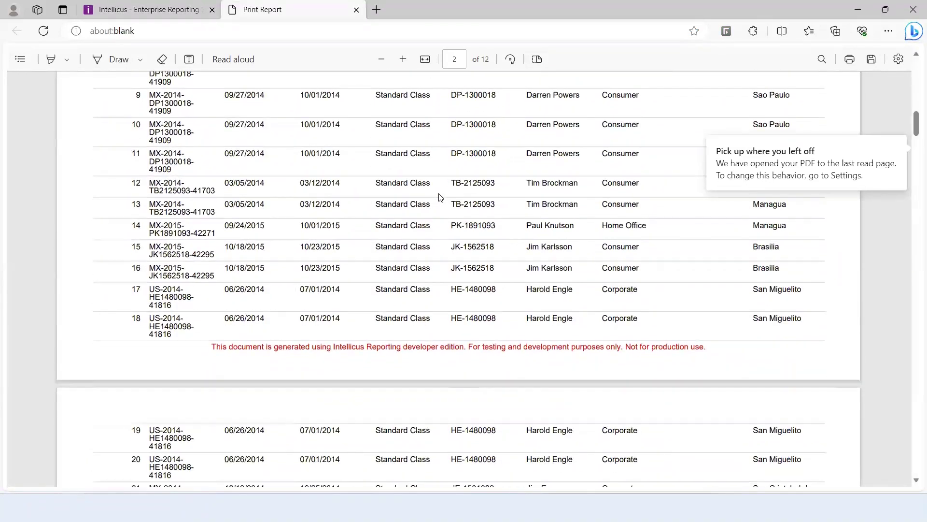
scroll(440, 197, "down", 10)
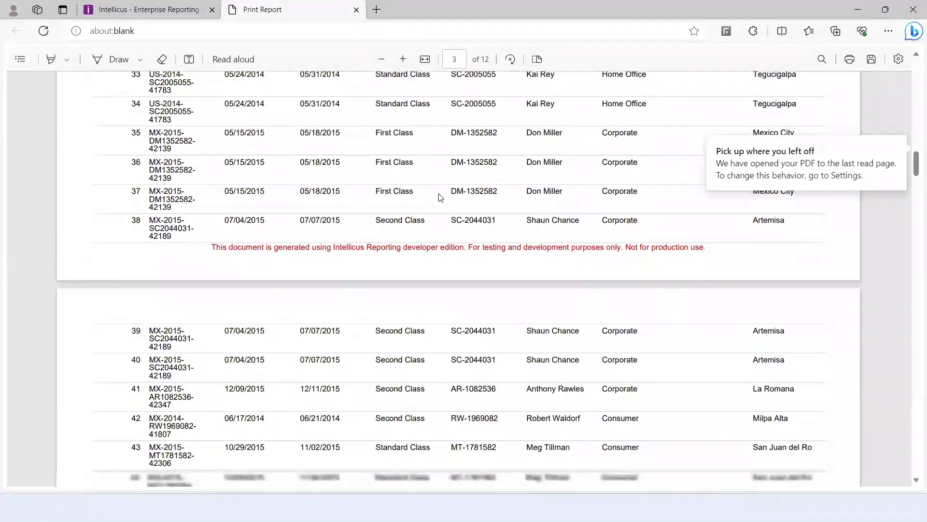
scroll(440, 197, "down", 10)
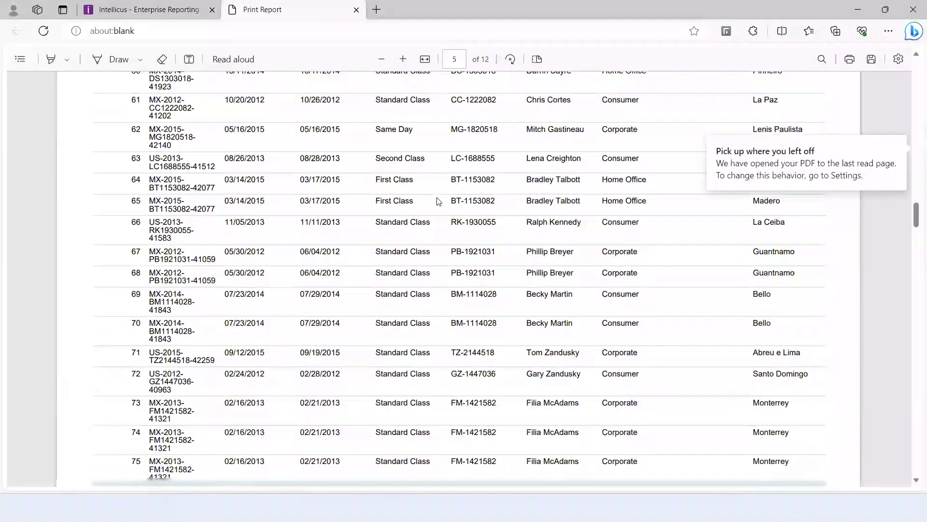
scroll(439, 201, "down", 10)
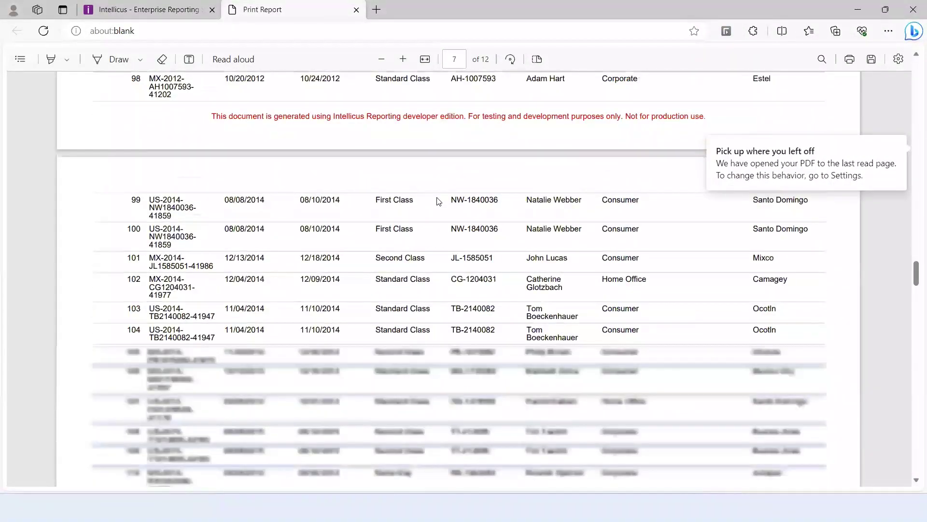
scroll(439, 201, "down", 10)
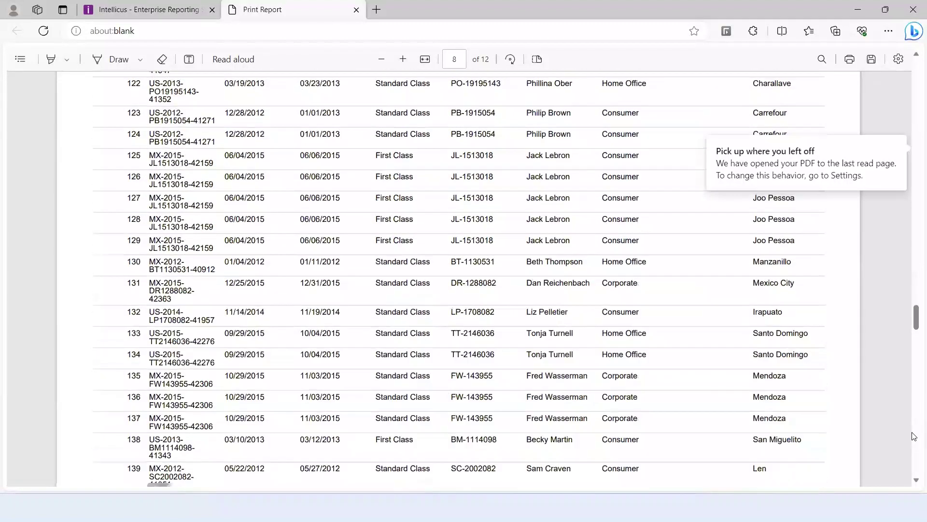
scroll(915, 463, "down", 10)
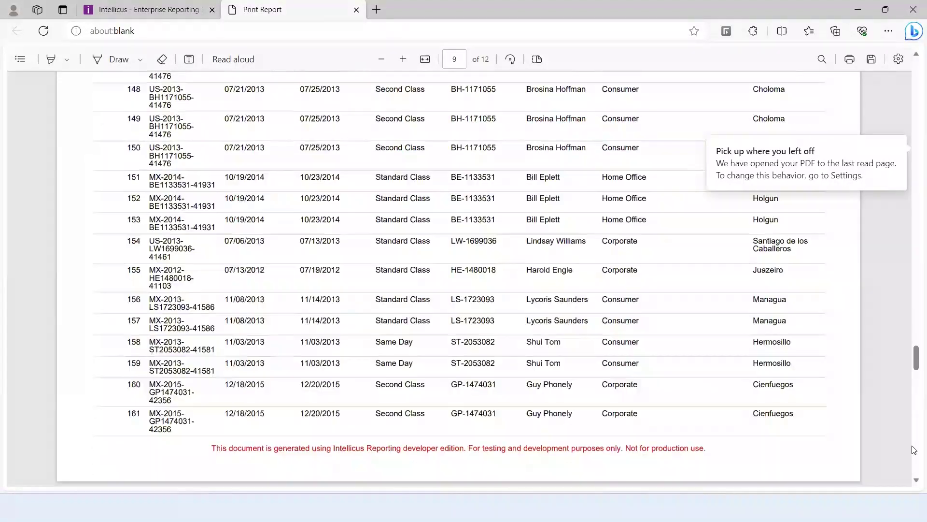
scroll(914, 449, "down", 15)
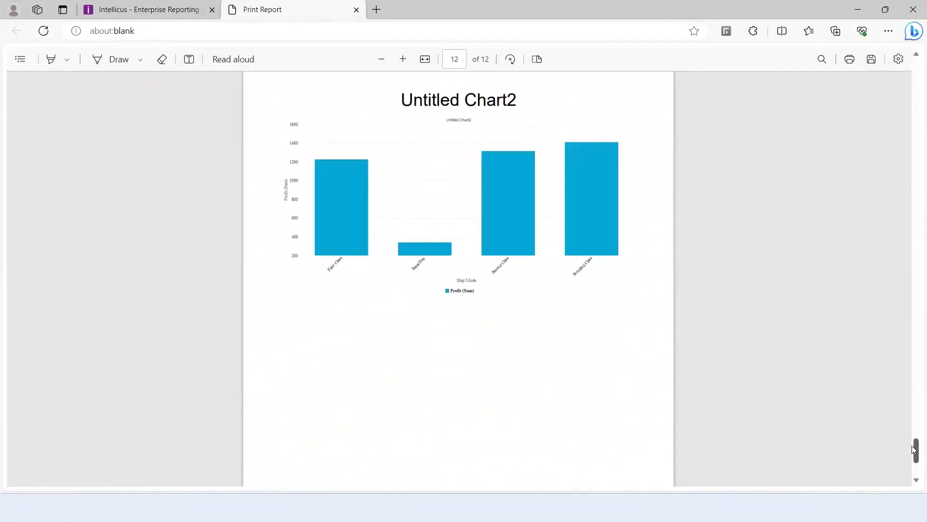
scroll(914, 117, "up", 10)
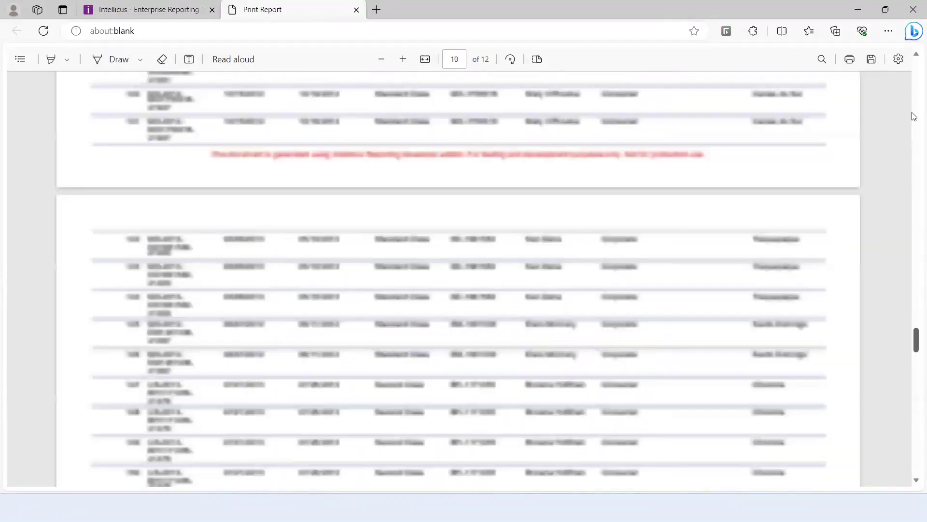
left_click(914, 67)
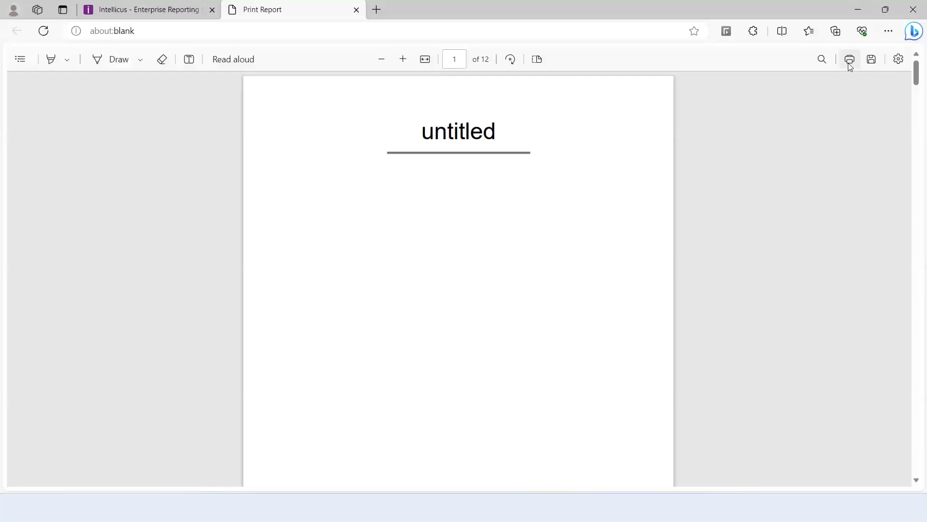
Return to the Smart View report and set up emailing it as an ACROBAT PDF attachment, filling in the recipient's email address.
left_click(146, 11)
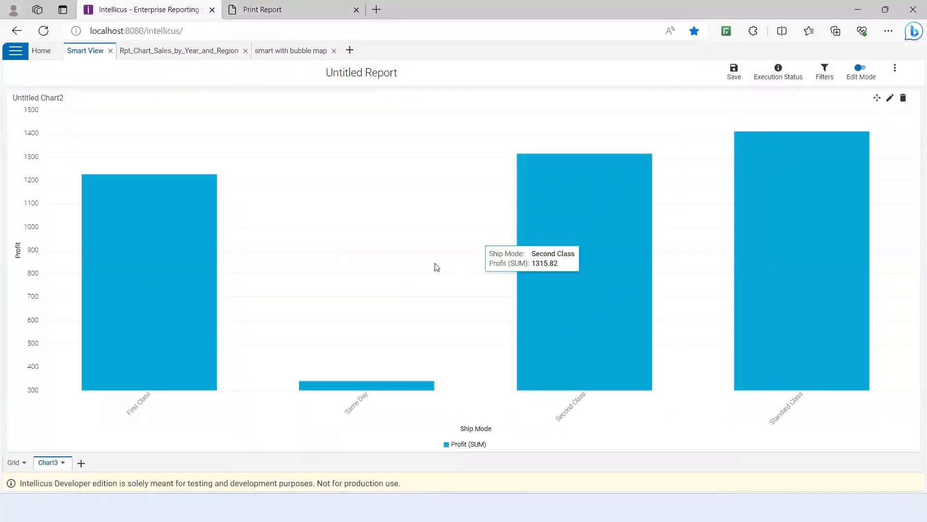
left_click(897, 68)
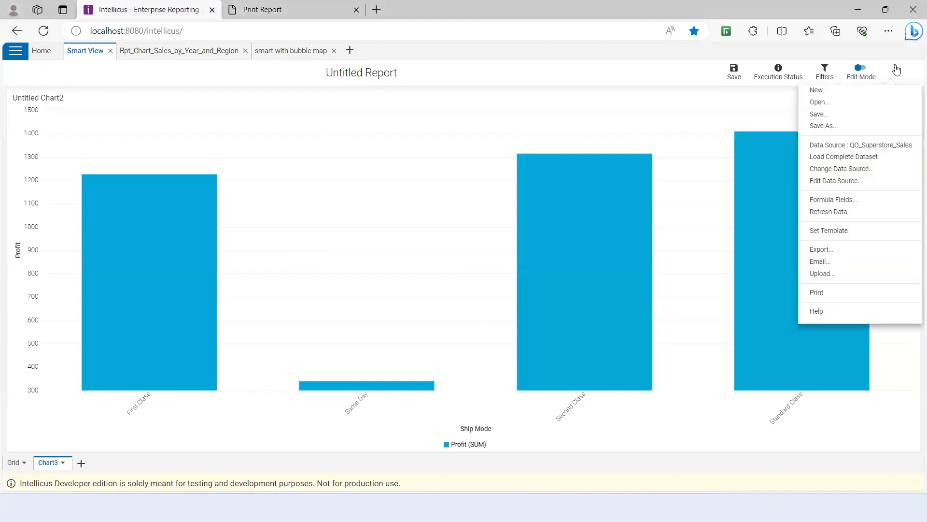
left_click(824, 264)
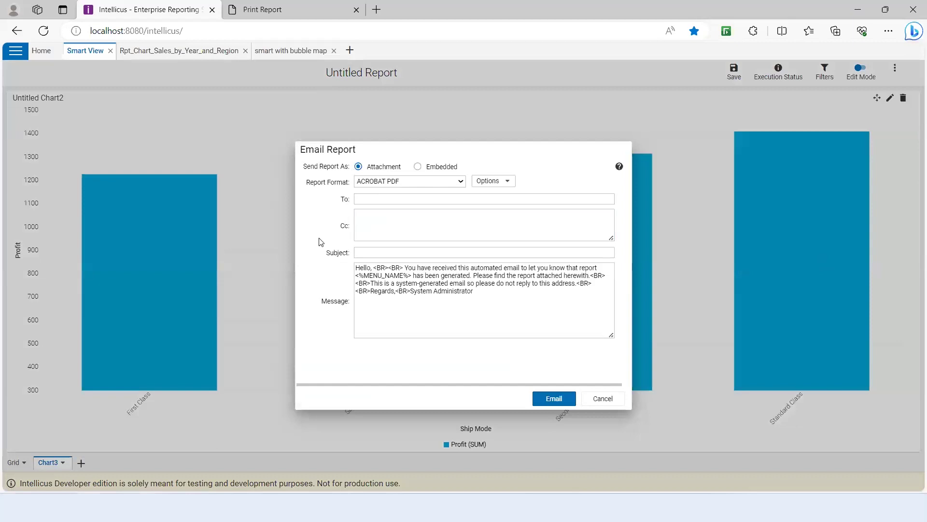
left_click(417, 167)
left_click(358, 166)
left_click(374, 200)
left_click(381, 237)
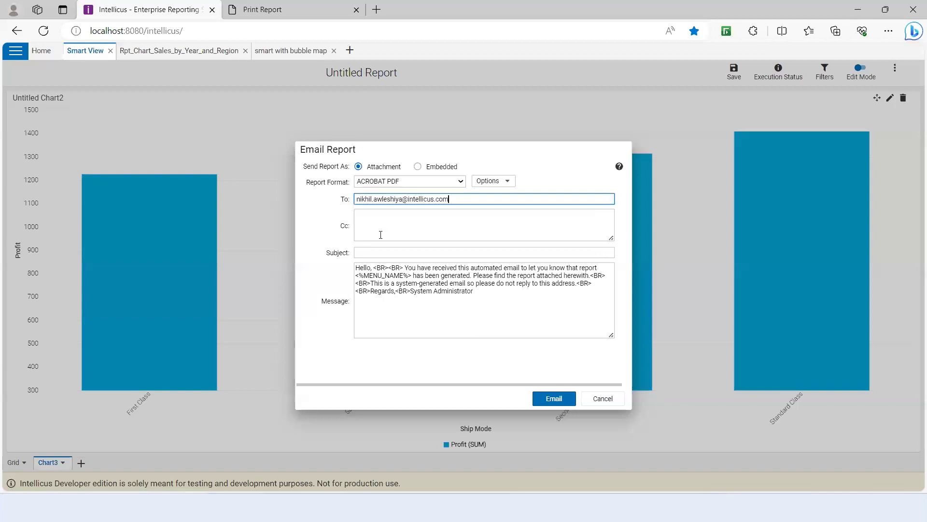
left_click(376, 221)
left_click(358, 252)
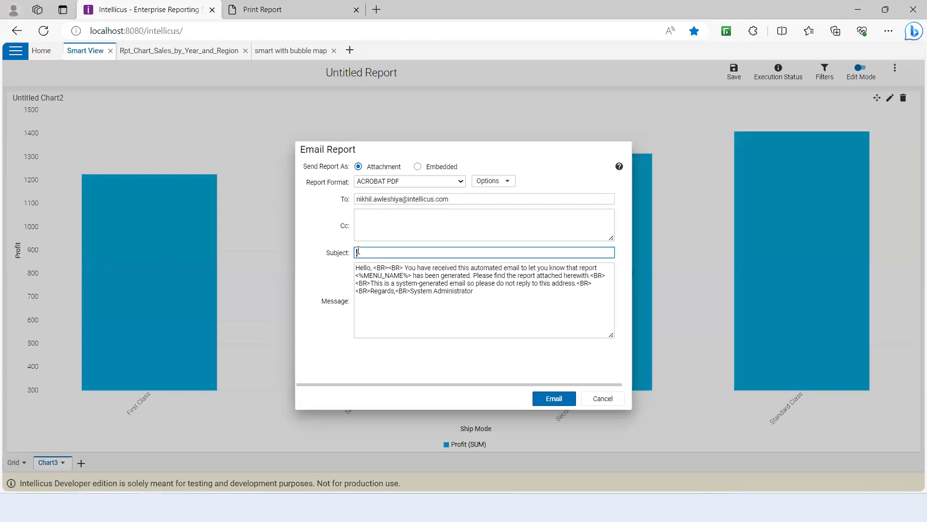
Try the Embedded option for sending the report, review its message template, and cancel the email.
left_click(416, 168)
left_click(416, 315)
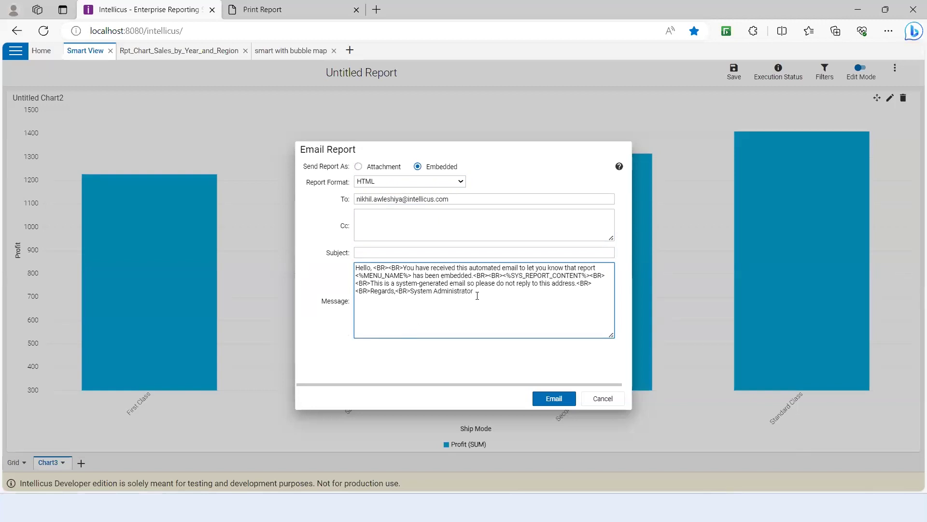
left_click(385, 229)
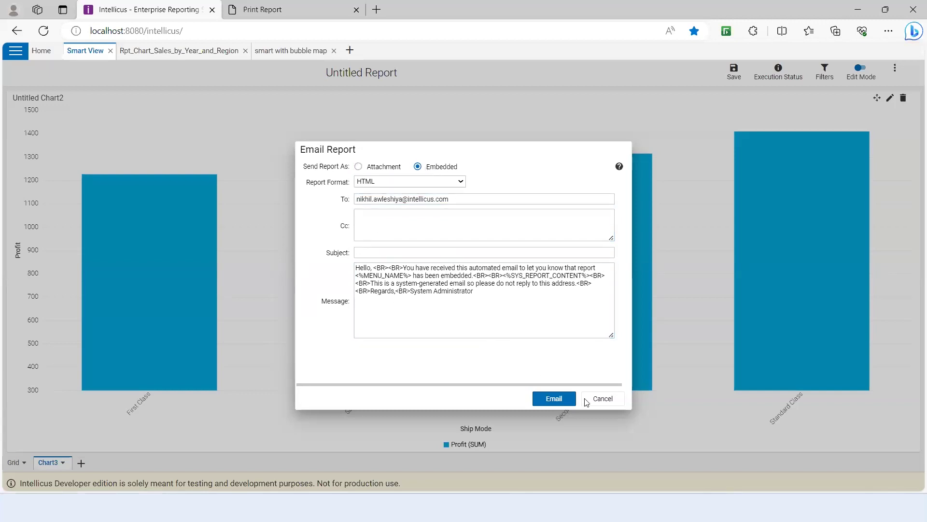
left_click(612, 401)
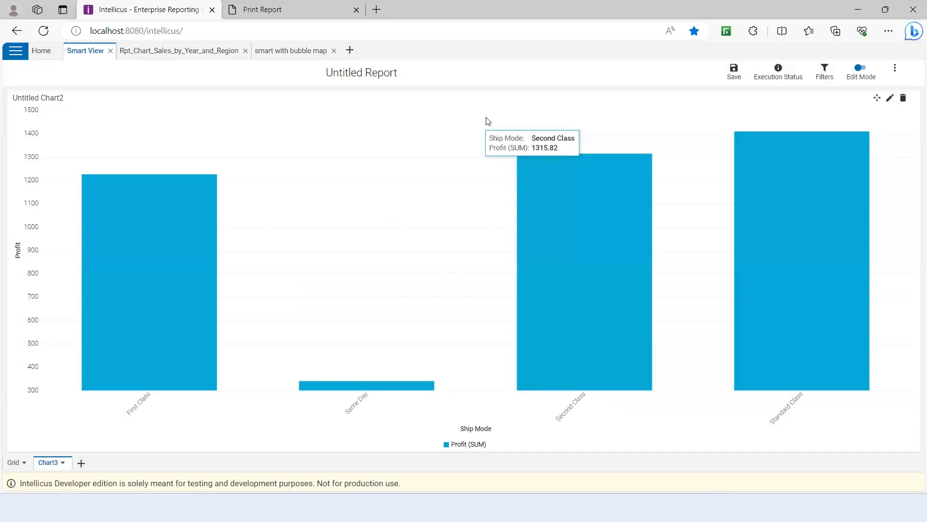
Open the scheduling form for the report Rpt_Chart_Sales_by_Year_and_Region from the Webinar Report folder in the Explorer.
left_click(11, 55)
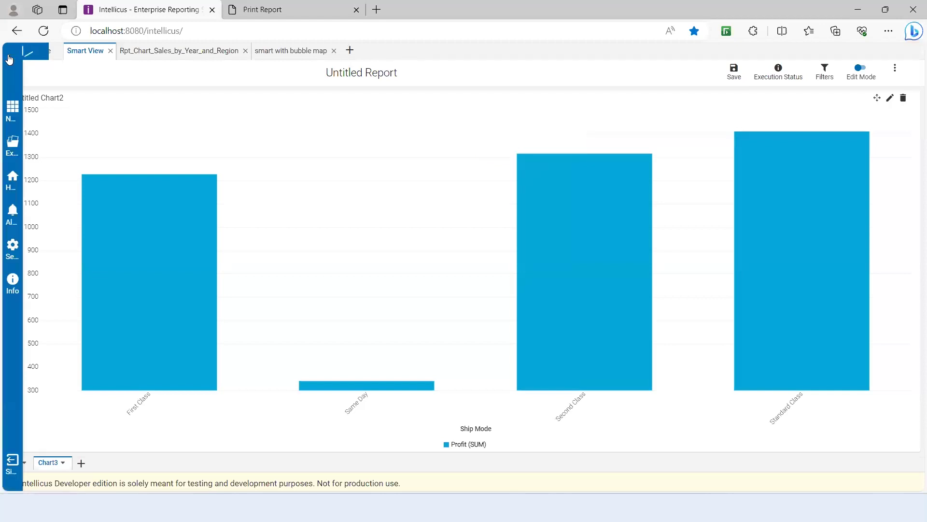
left_click(24, 152)
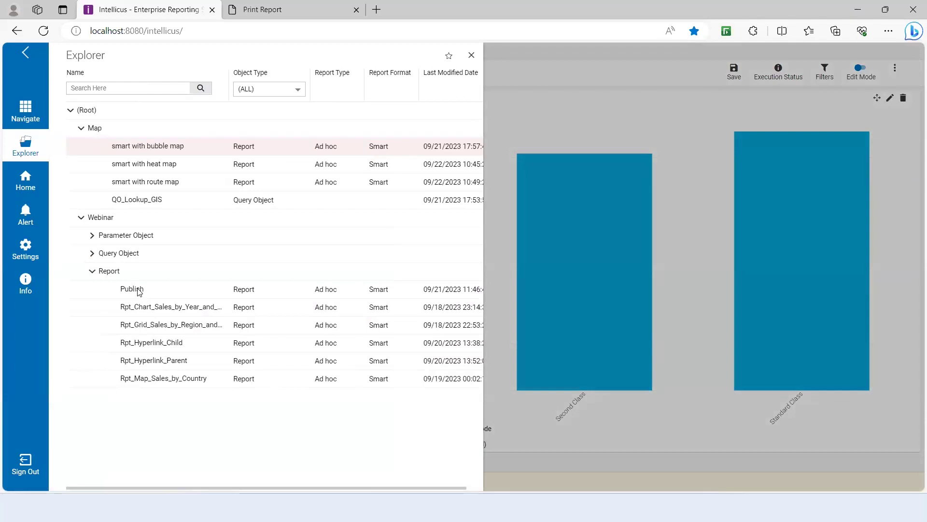
right_click(157, 311)
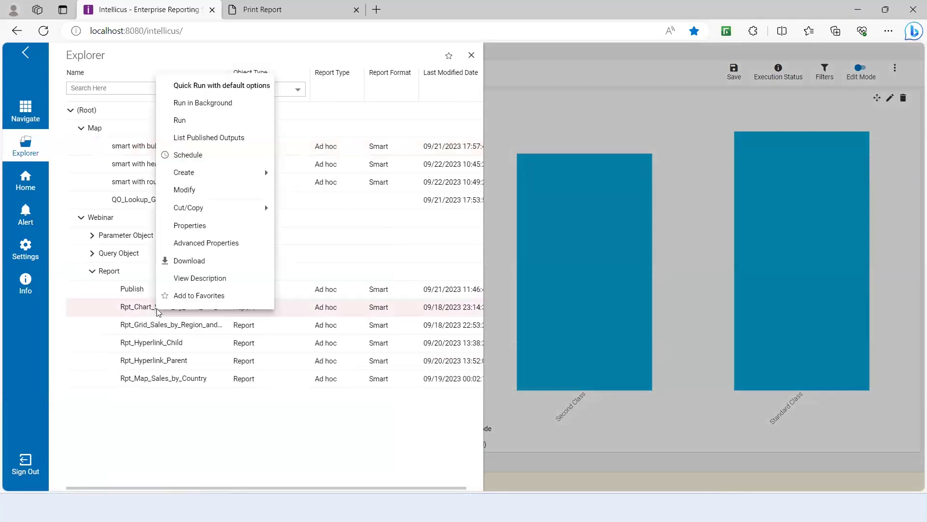
left_click(189, 155)
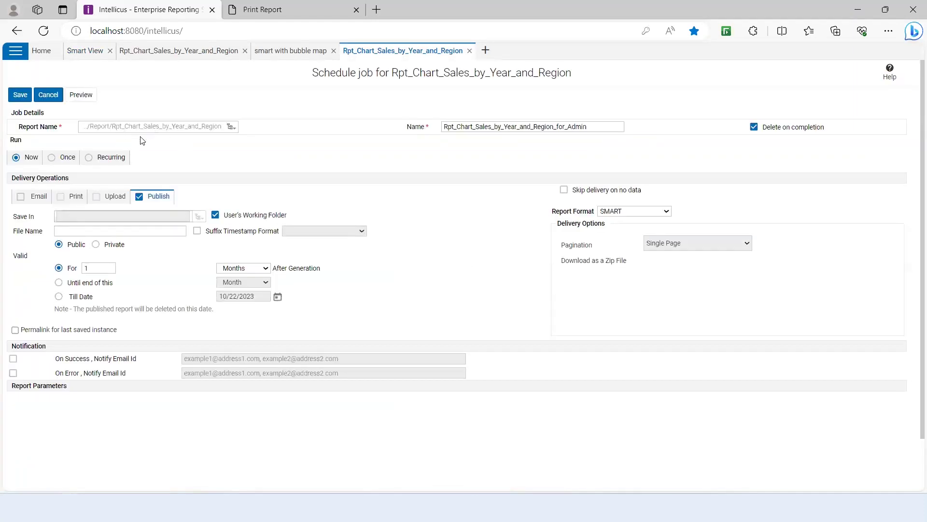
Enable email delivery for the scheduled job and go through its file name, To, Cc, Bcc and subject fields.
left_click(20, 196)
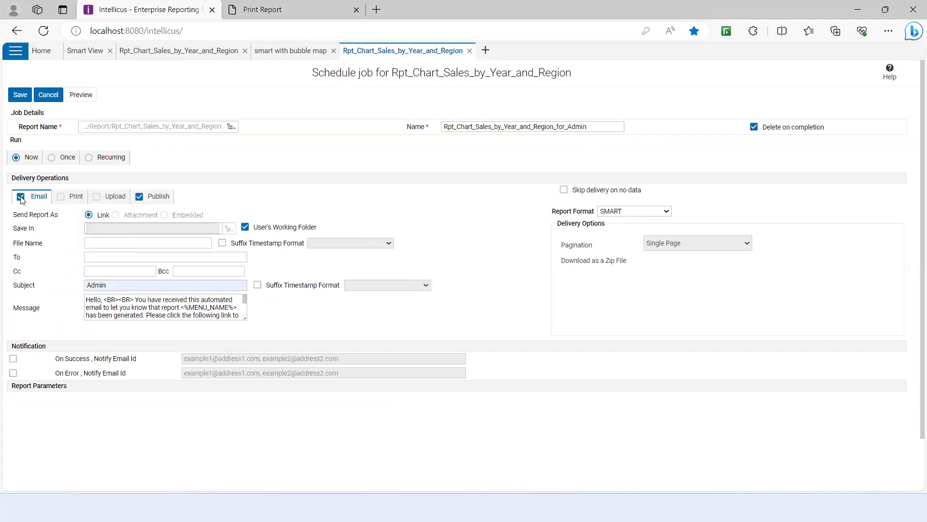
left_click(87, 243)
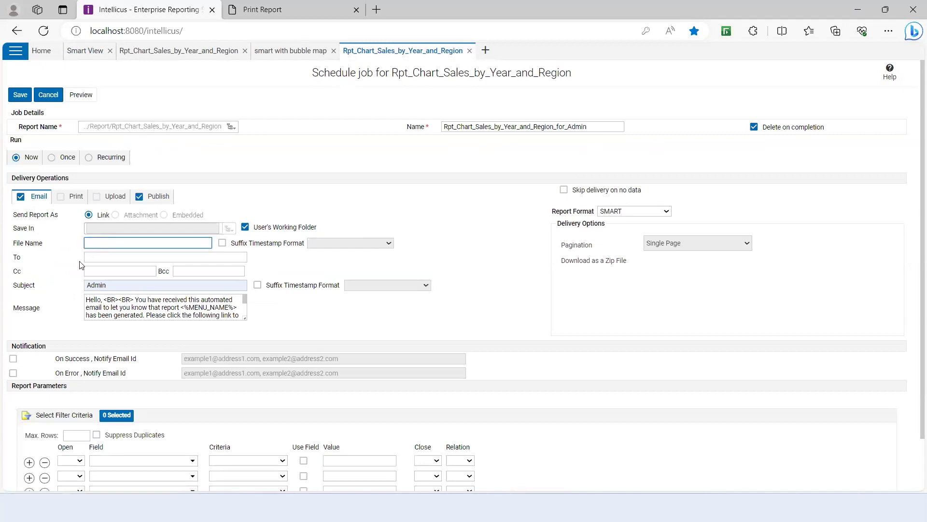
left_click(89, 258)
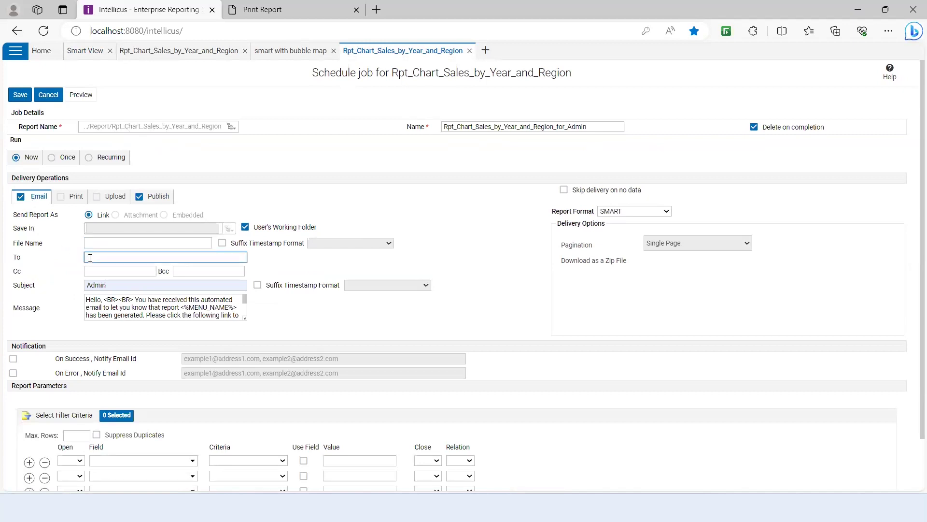
left_click(89, 271)
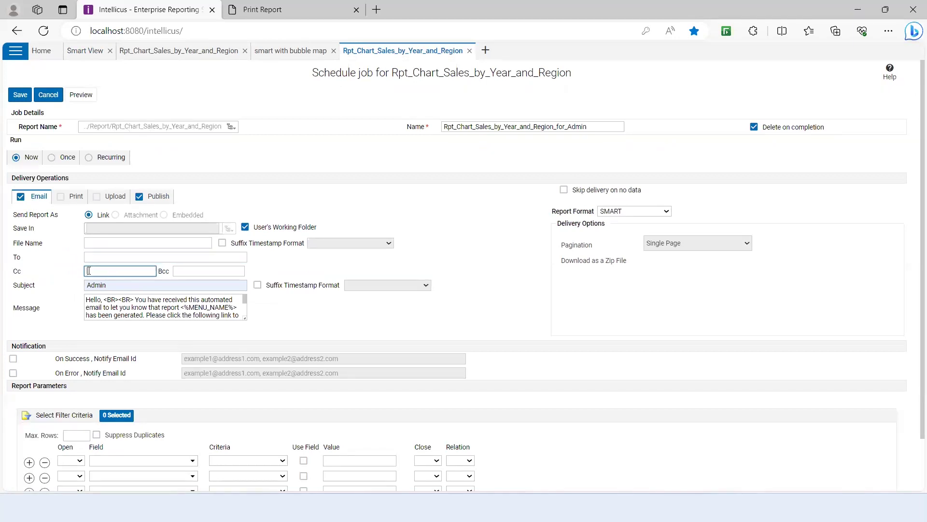
left_click(188, 271)
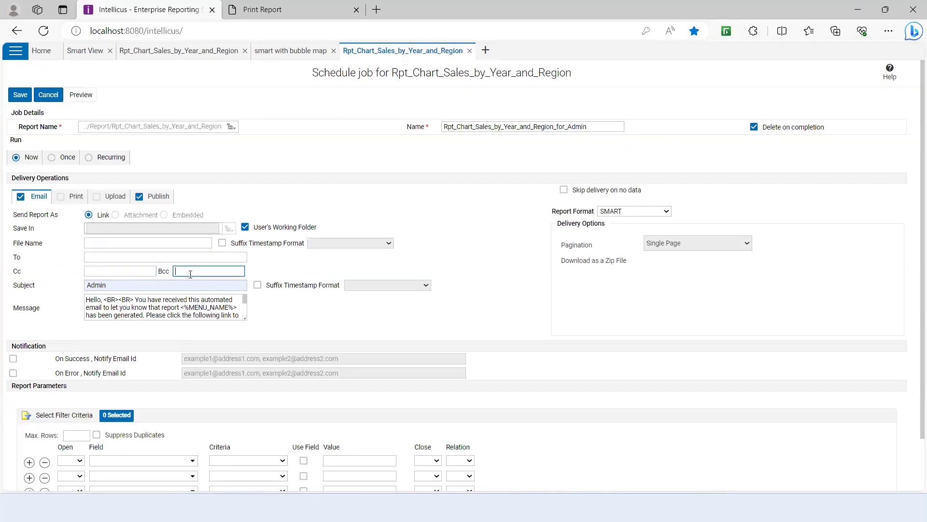
left_click(116, 285)
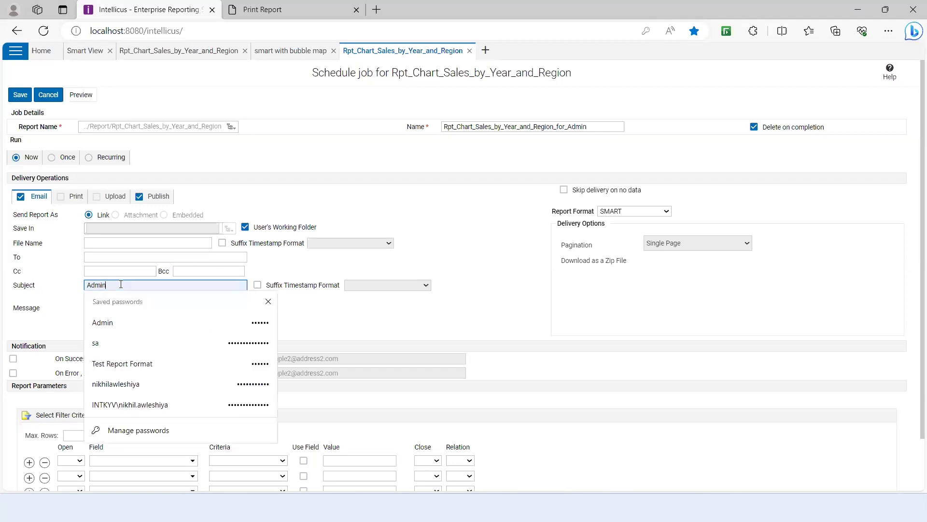
left_click(579, 311)
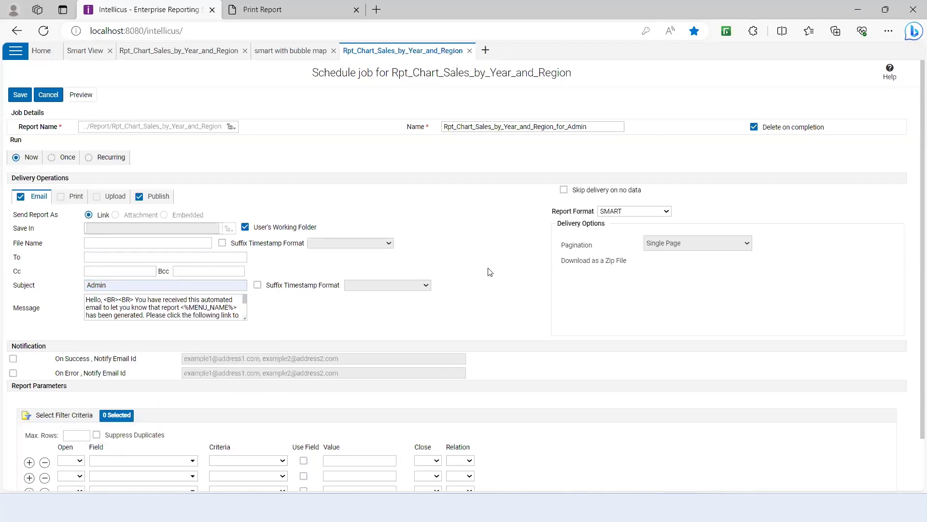
Try the job's On Success and On Error email notification options, turning each one on and off again.
left_click(13, 358)
left_click(13, 358)
left_click(13, 373)
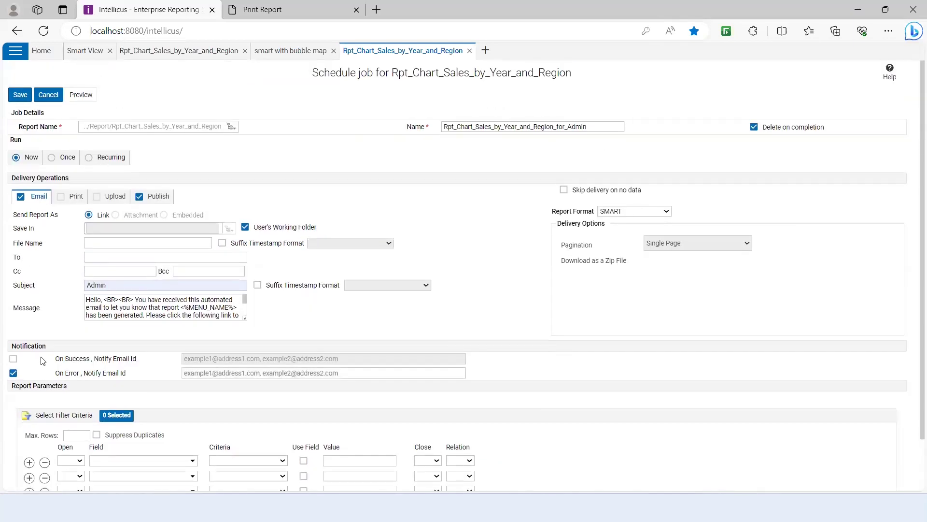
left_click(13, 359)
left_click(13, 372)
left_click(13, 359)
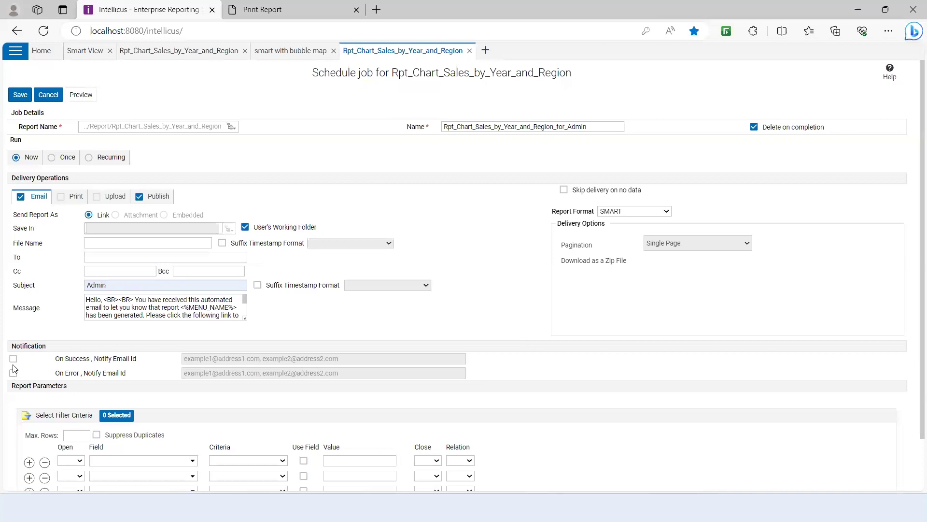
left_click(14, 359)
left_click(13, 373)
left_click(13, 359)
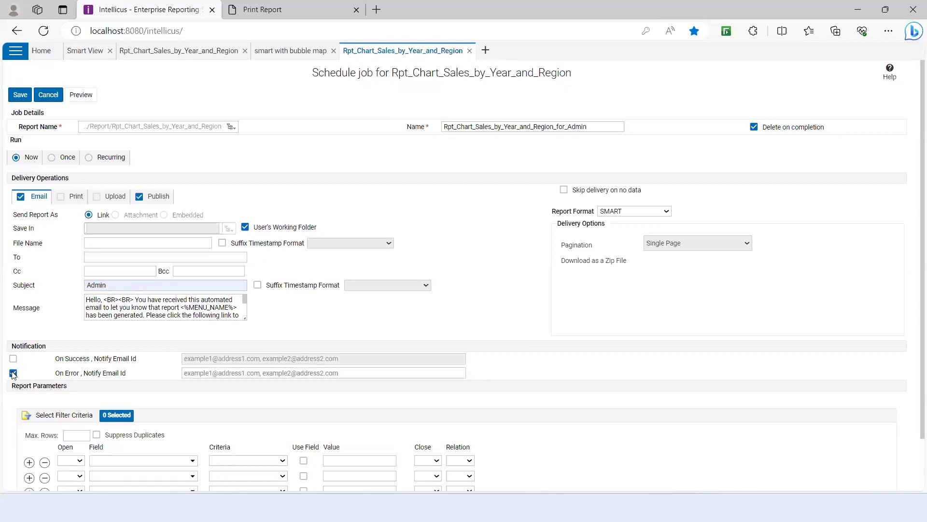
left_click(13, 373)
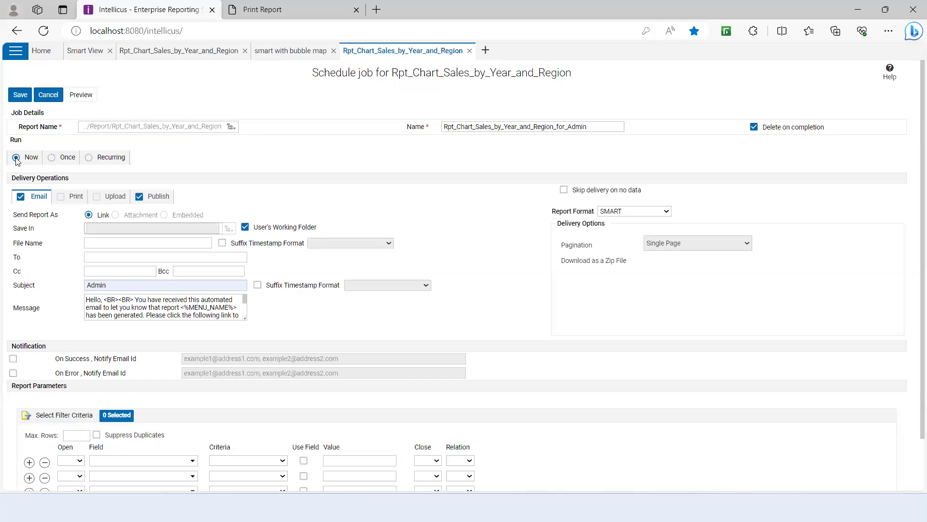
Try the Once run option, set the job to Recurring, and toggle Delete on completion off and back on.
left_click(52, 158)
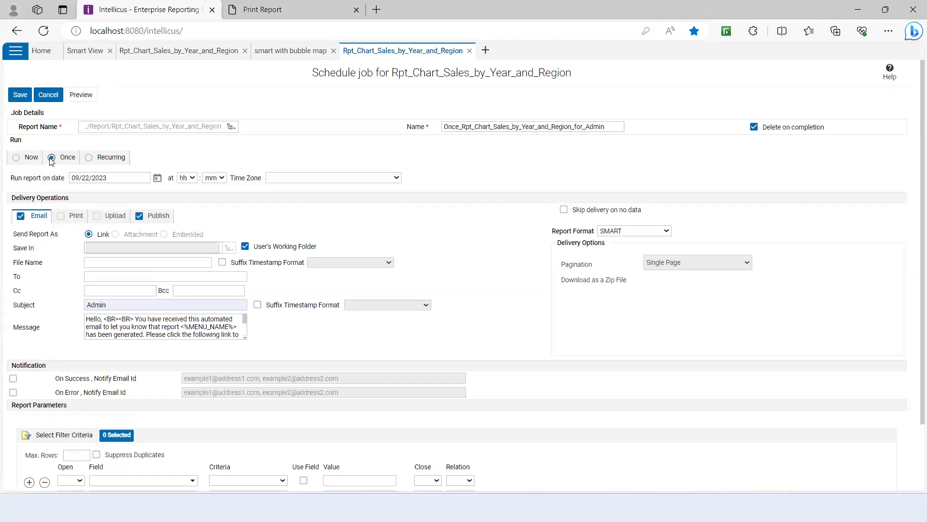
left_click(89, 157)
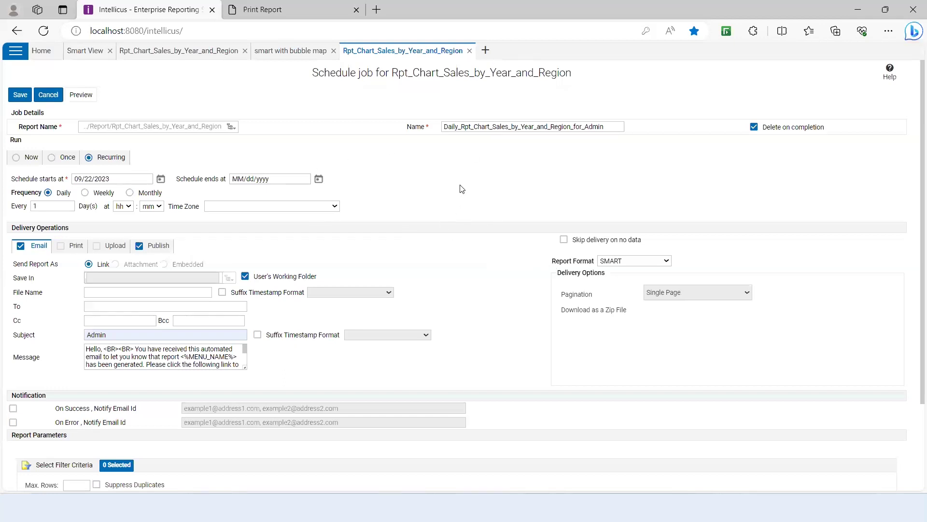
left_click(754, 128)
left_click(754, 128)
scroll(306, 248, "down", 2)
scroll(306, 248, "up", 2)
Return to the untitled Smart View report, open its upload options, and review the available report formats.
left_click(79, 57)
left_click(897, 69)
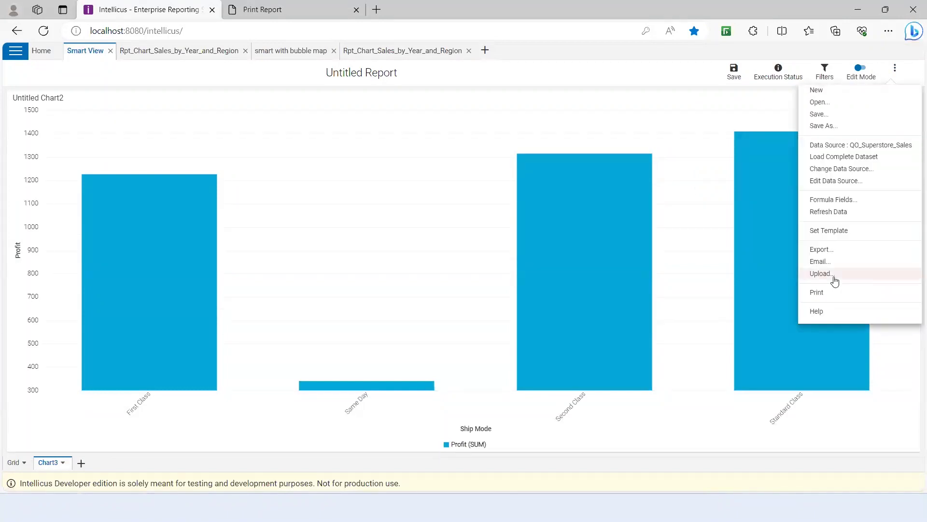
left_click(187, 429)
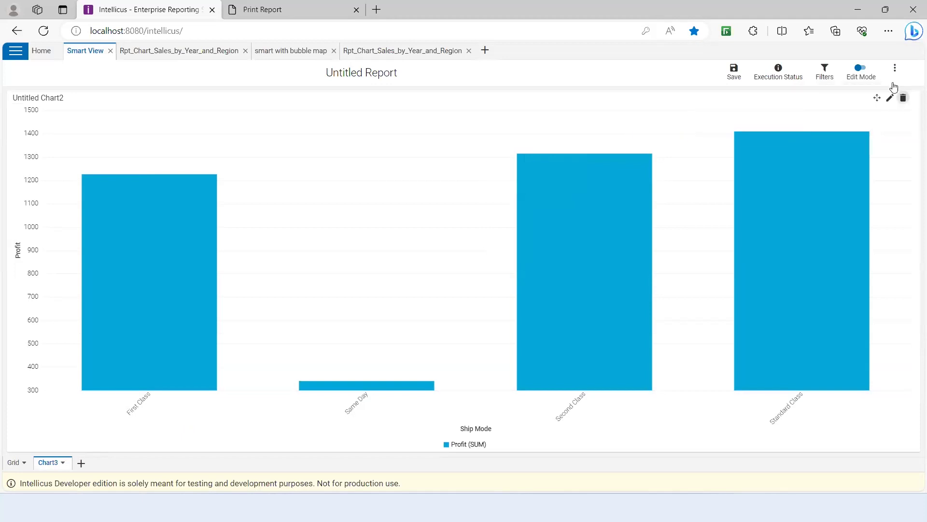
left_click(895, 68)
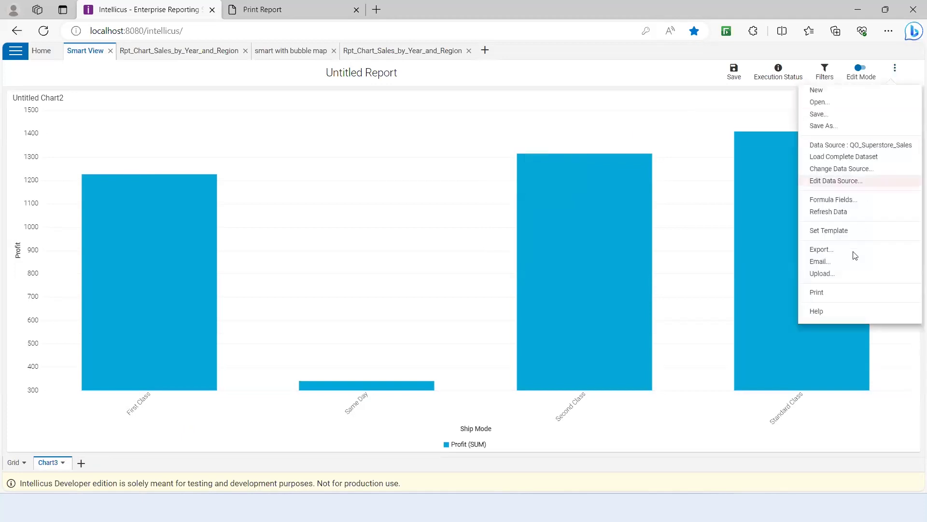
left_click(827, 274)
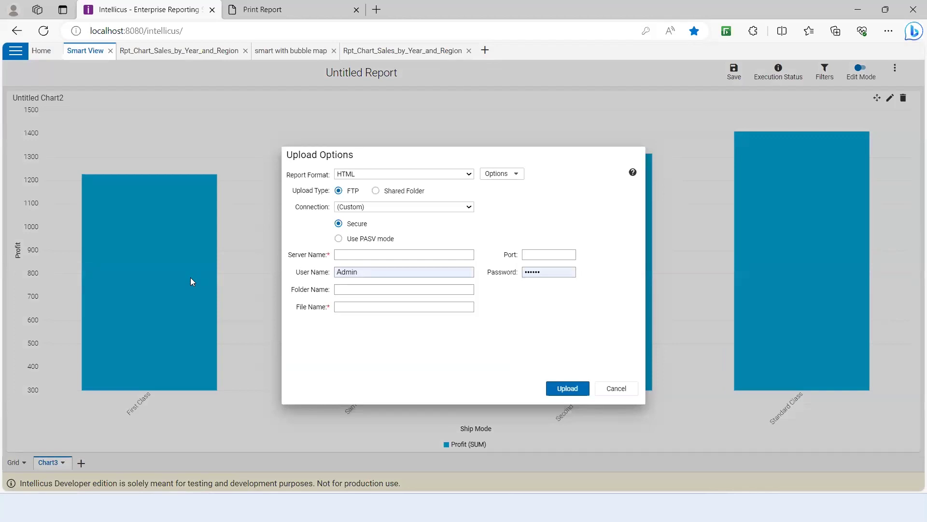
left_click(397, 173)
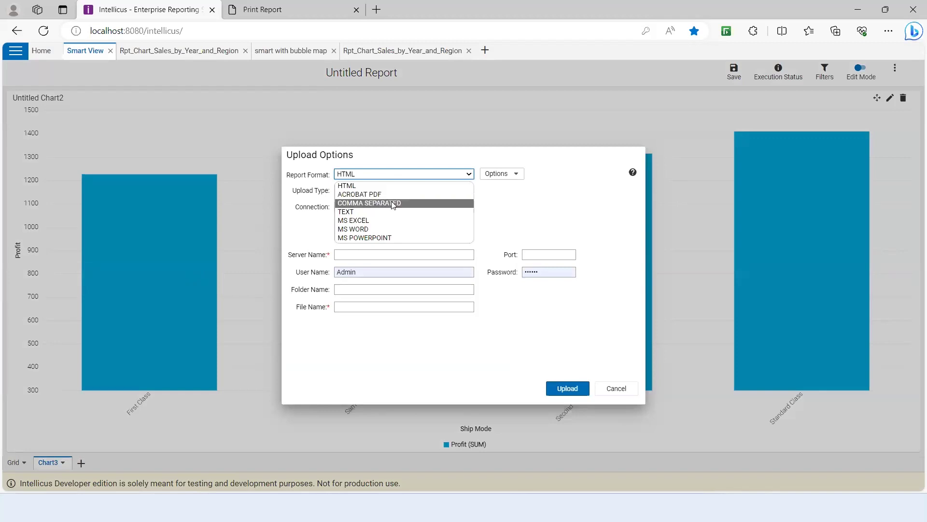
left_click(560, 213)
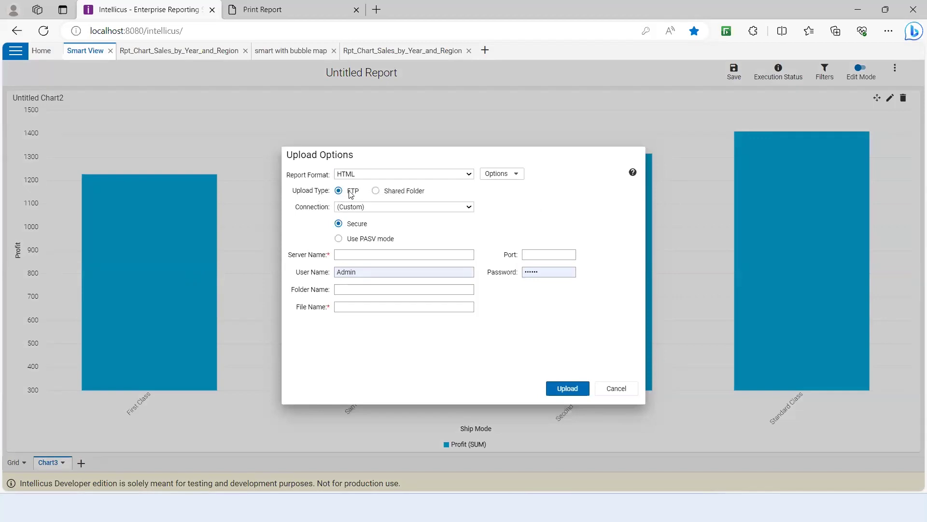
Compare the FTP and Shared Folder upload settings for the report, and cancel the upload.
left_click(376, 191)
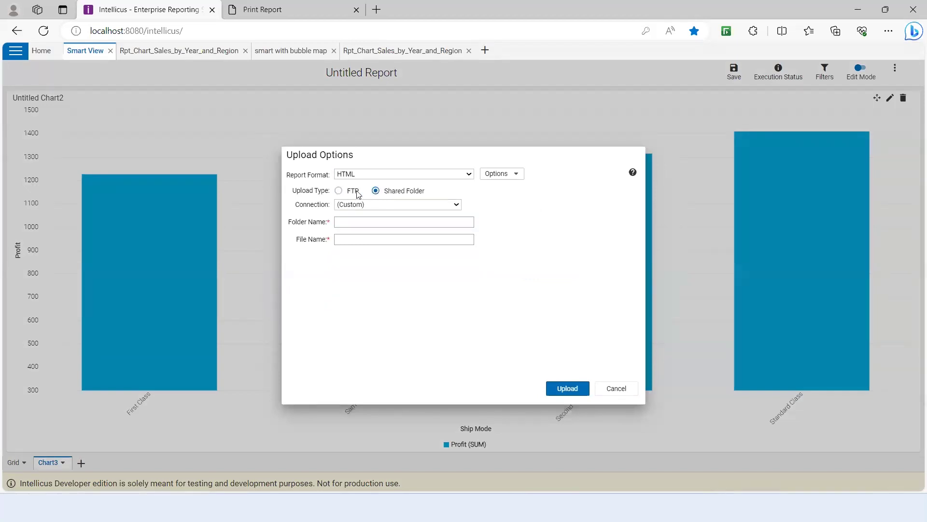
left_click(338, 191)
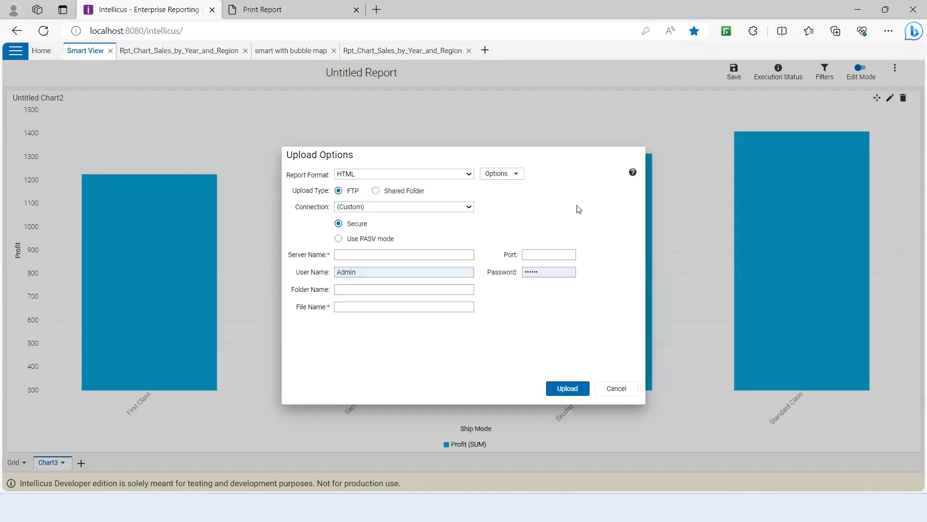
left_click(351, 259)
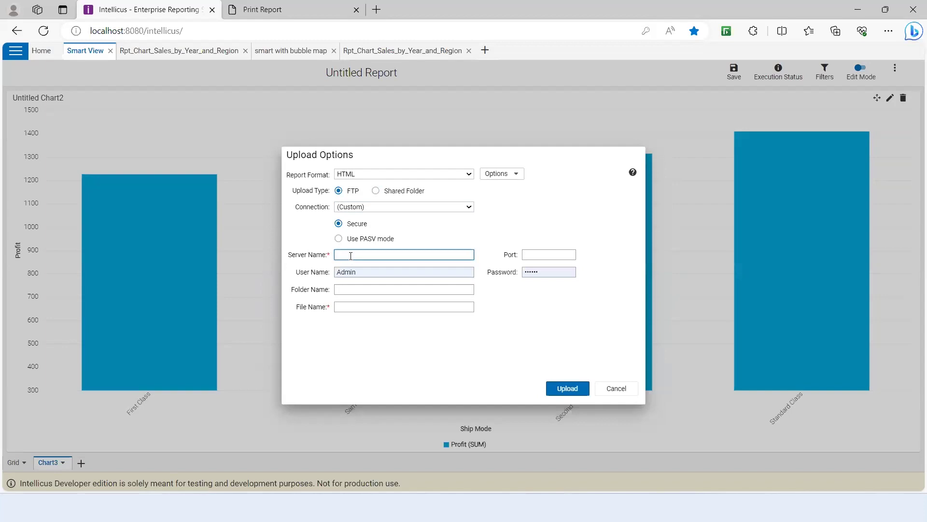
left_click(351, 289)
left_click(537, 254)
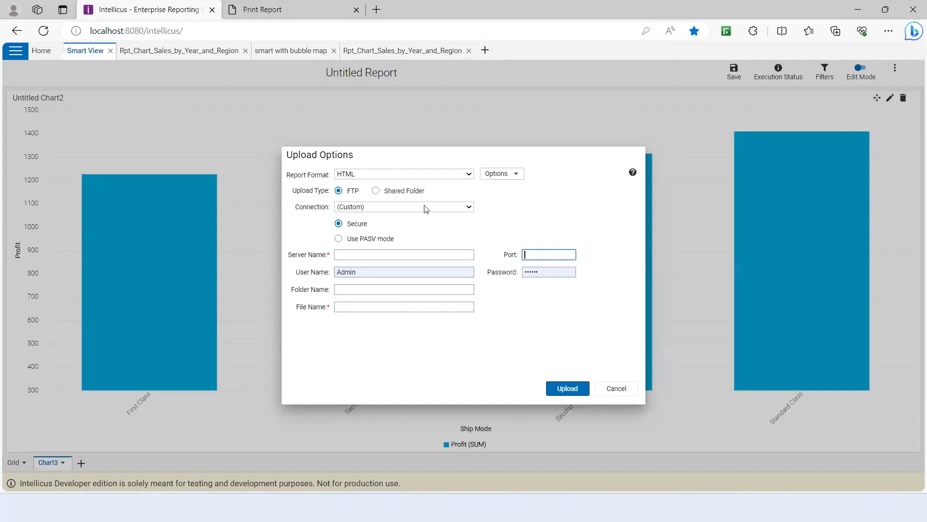
left_click(376, 191)
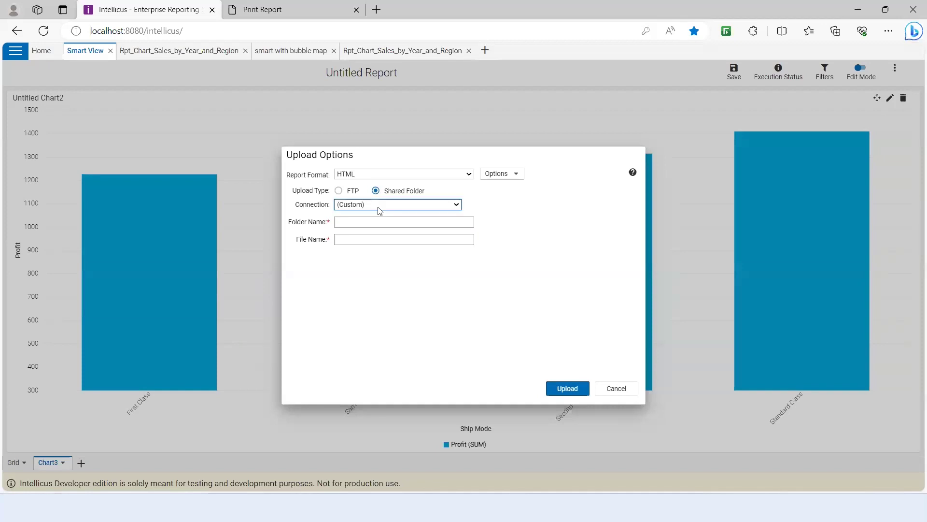
left_click(351, 221)
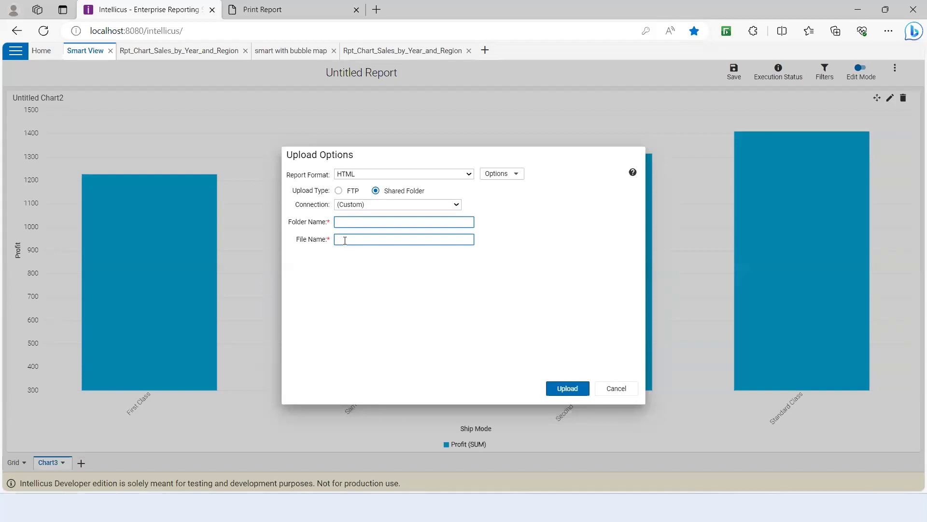
left_click(615, 389)
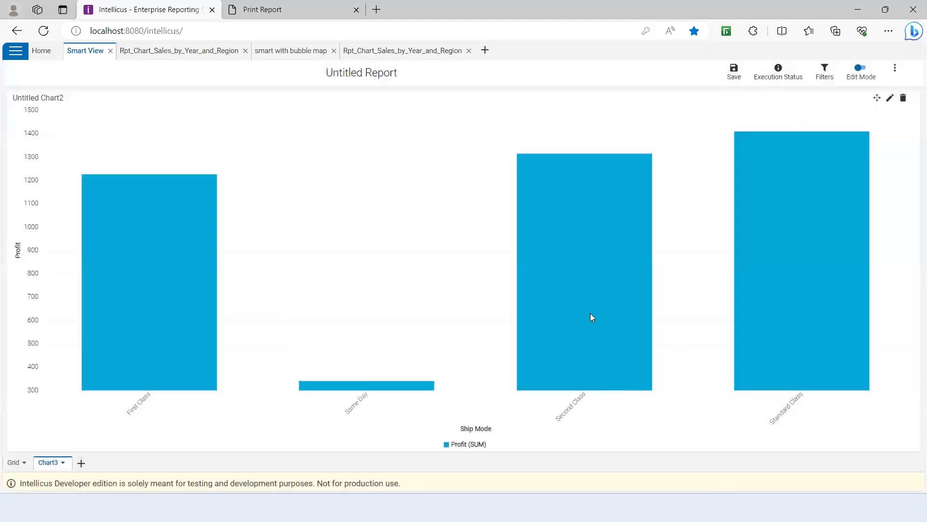
left_click(893, 71)
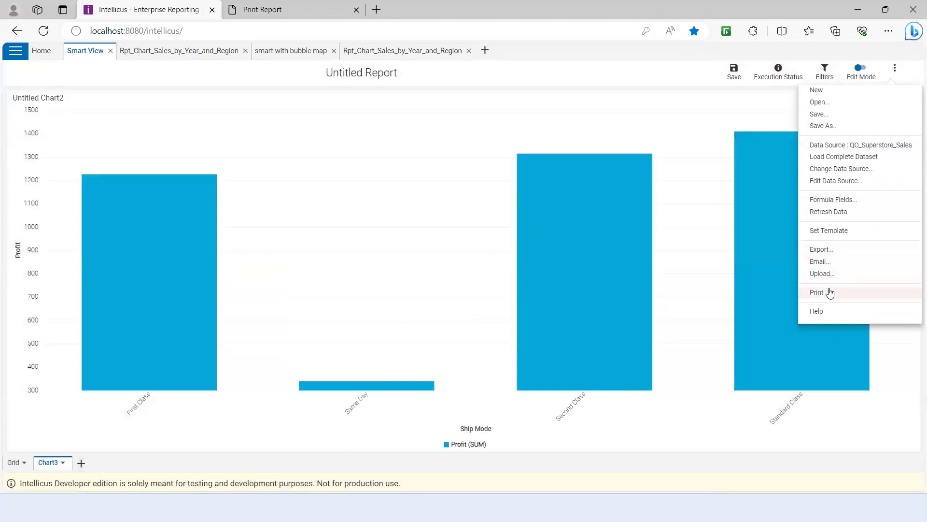
left_click(738, 103)
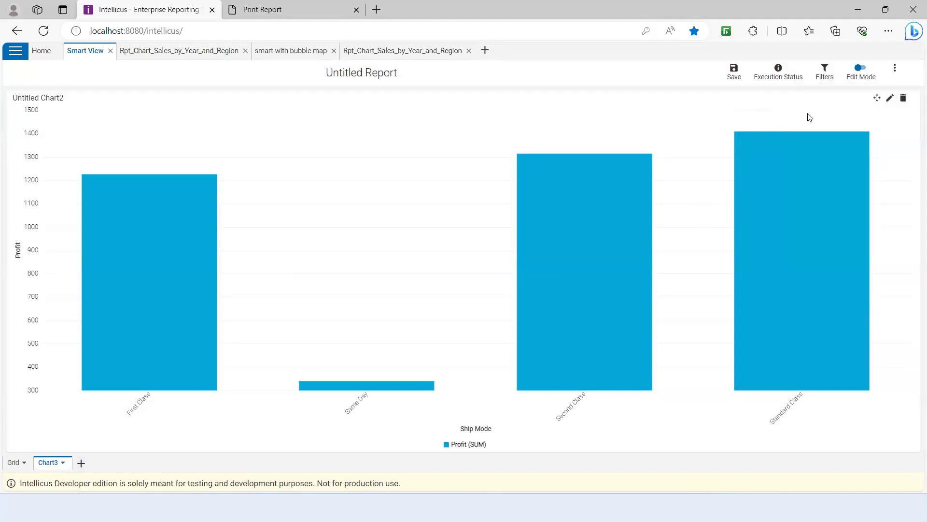
left_click(895, 67)
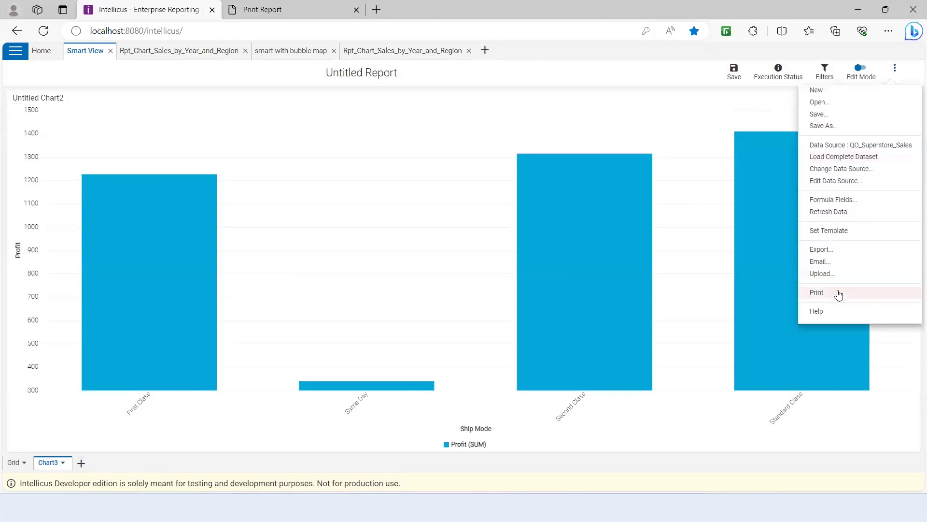
Save the report publicly as Publish in the Report folder under Webinar.
left_click(734, 71)
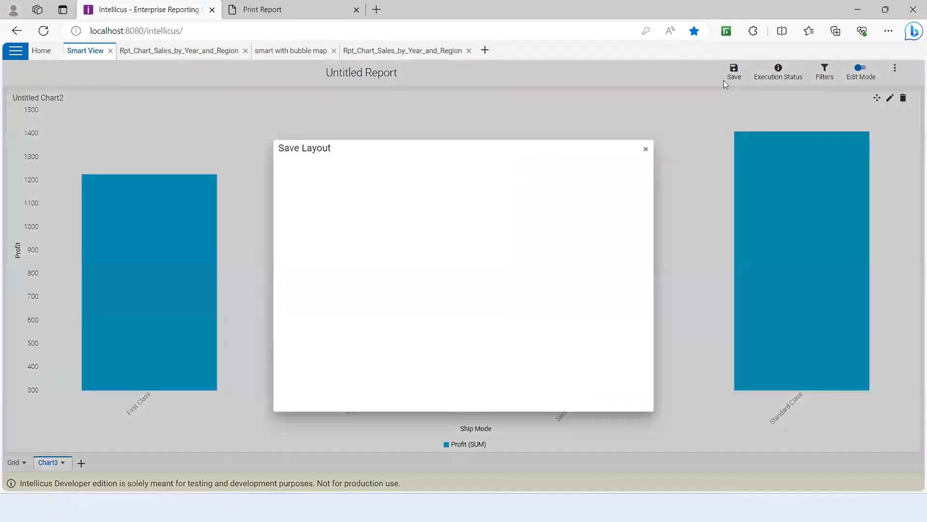
left_click(378, 386)
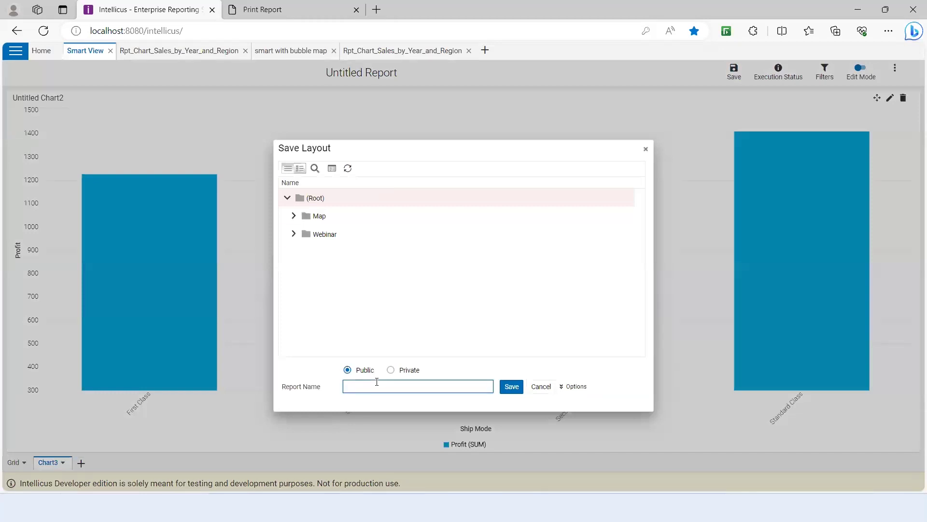
left_click(294, 234)
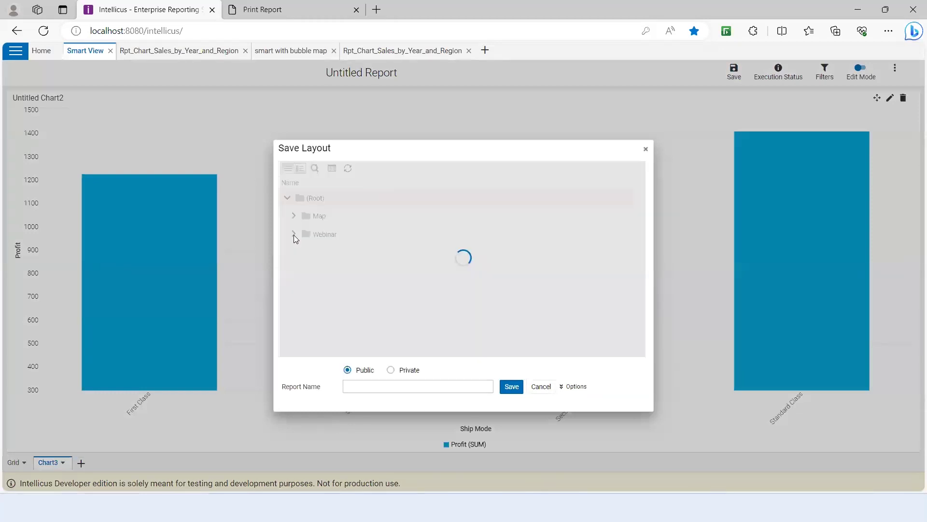
left_click(392, 386)
type("Publish")
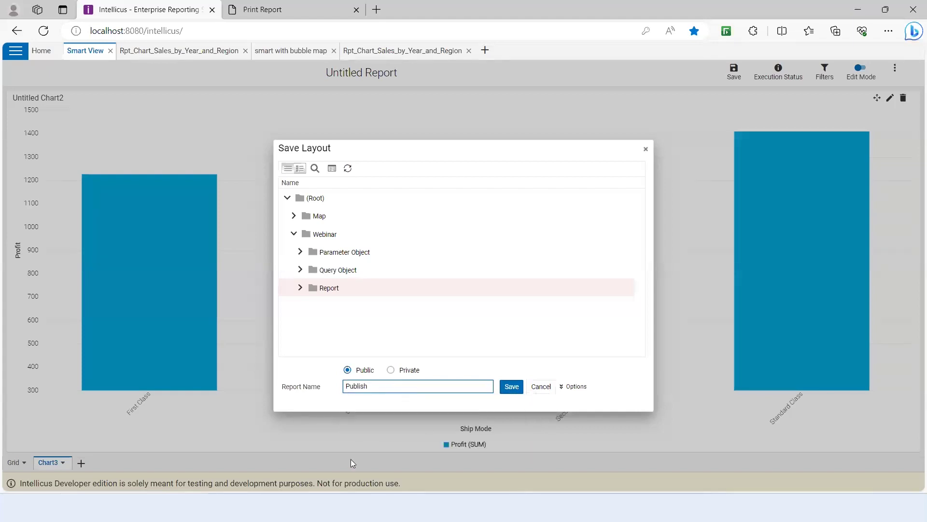
left_click(511, 386)
left_click(521, 114)
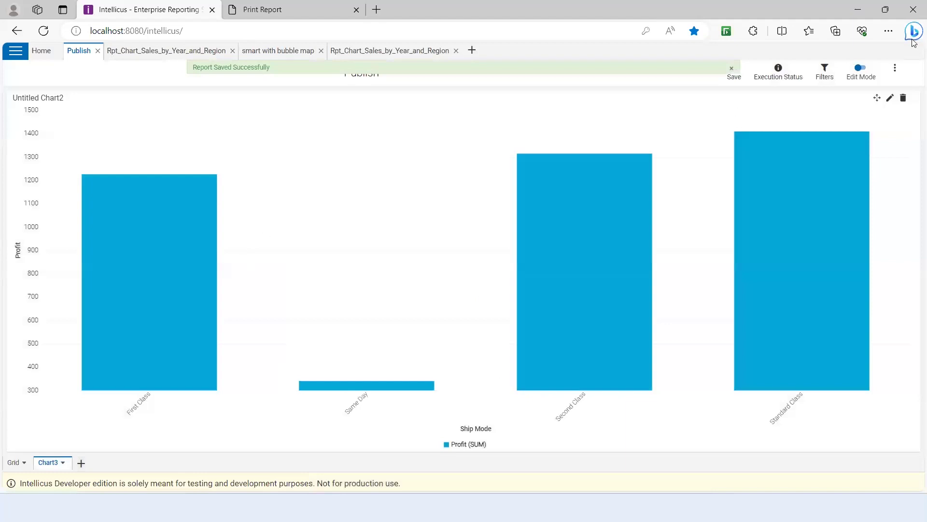
Reopen the saved Publish report from the Report folder under Webinar.
left_click(895, 68)
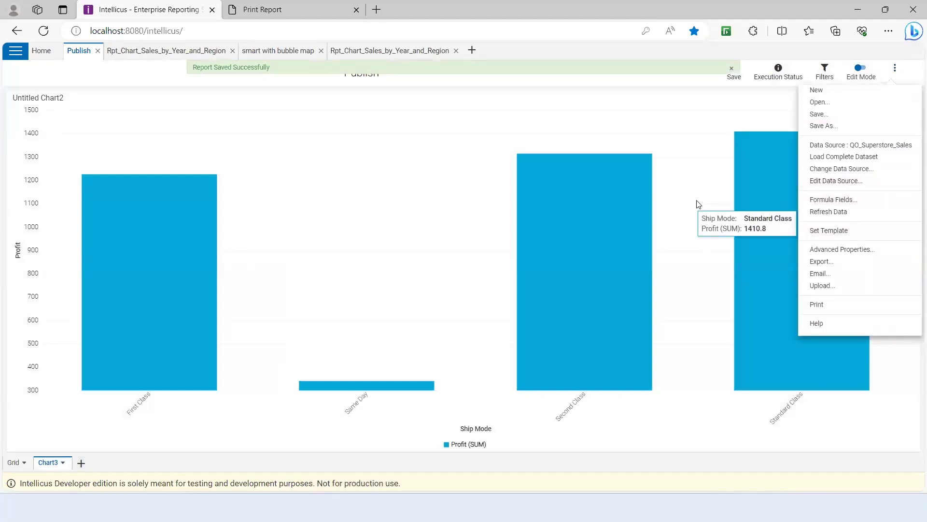
left_click(15, 50)
left_click(25, 145)
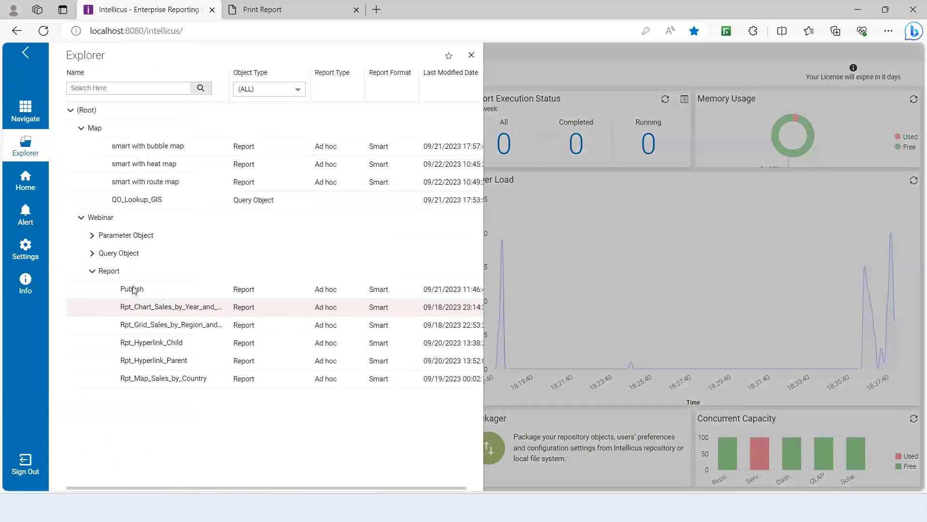
left_click(133, 288)
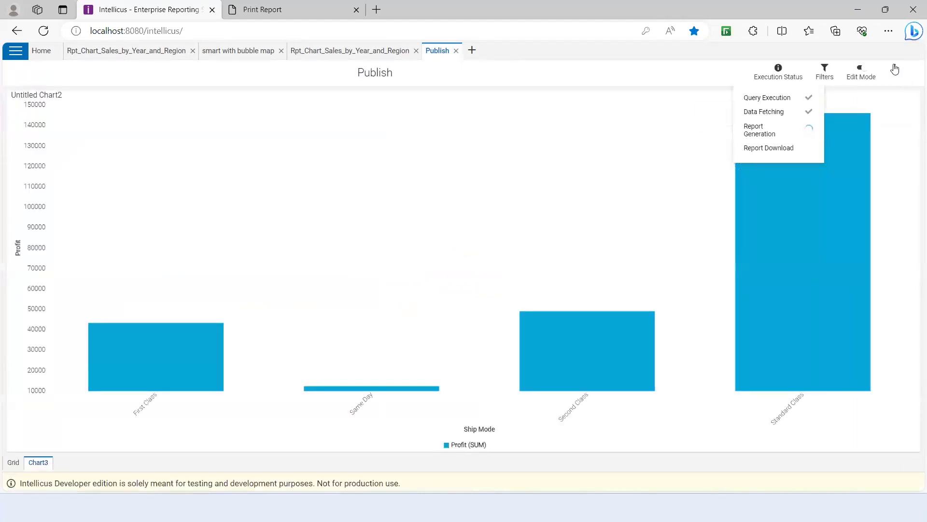
Open the publish settings for the Publish report and review the available report formats, keeping SMART.
left_click(895, 68)
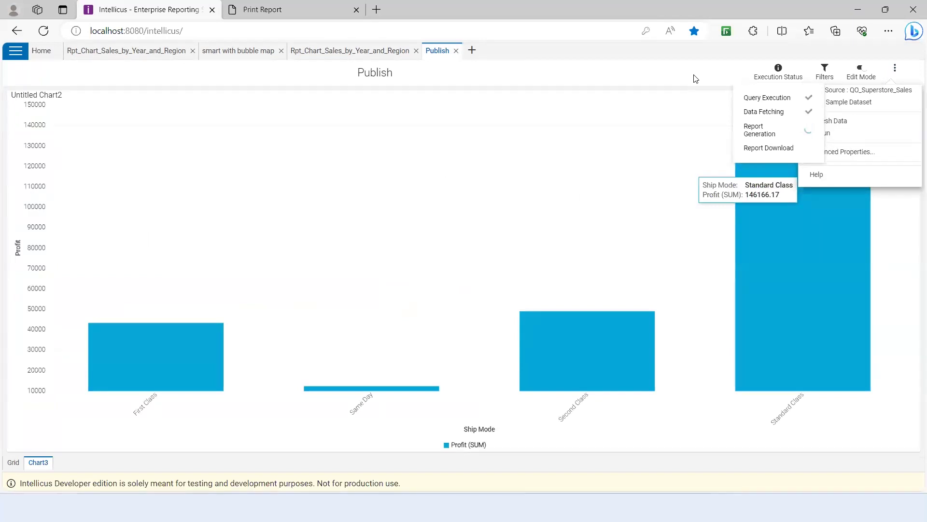
left_click(721, 67)
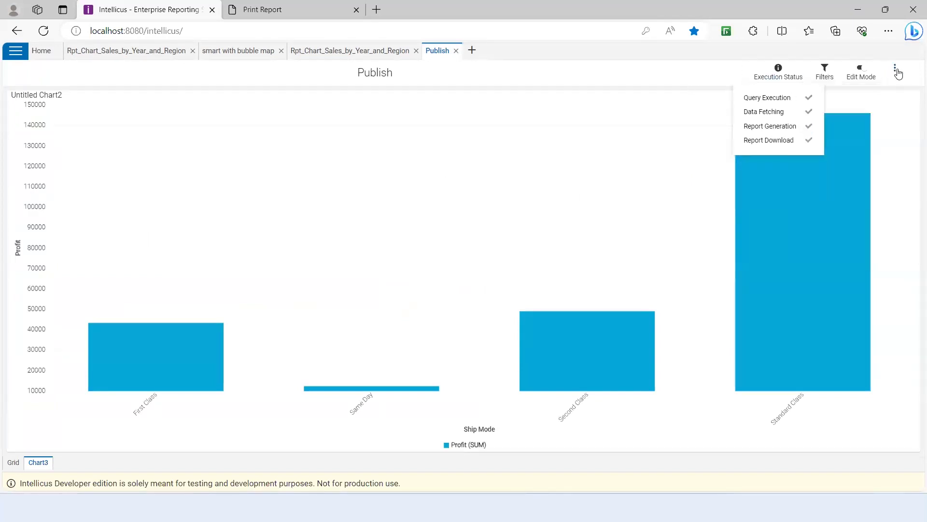
left_click(895, 68)
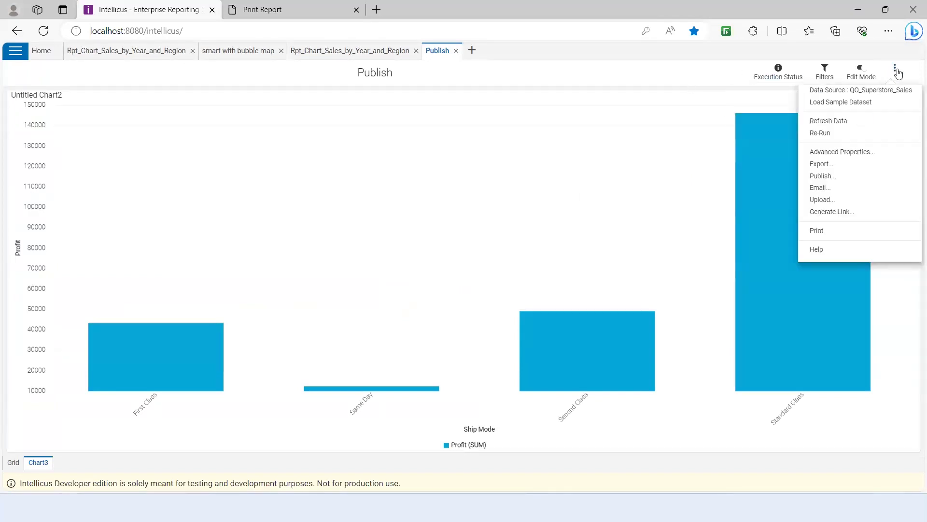
left_click(829, 177)
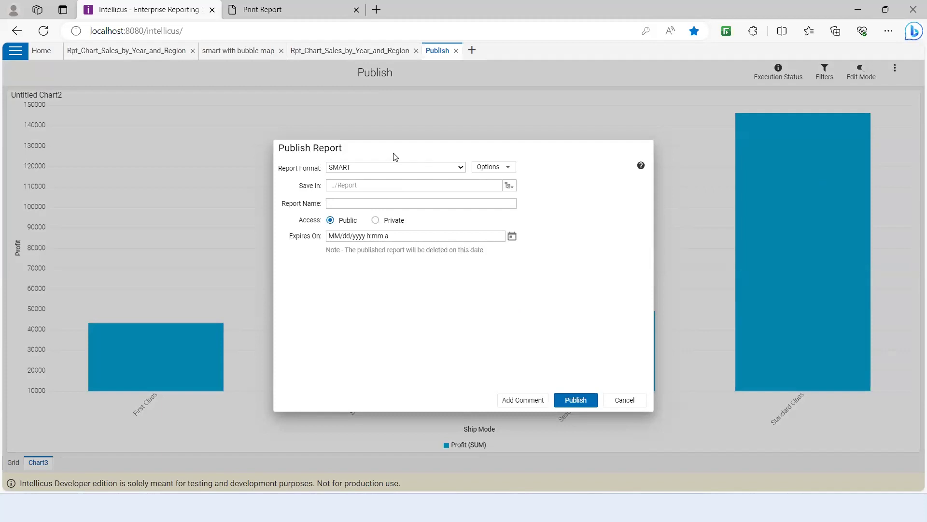
left_click(390, 169)
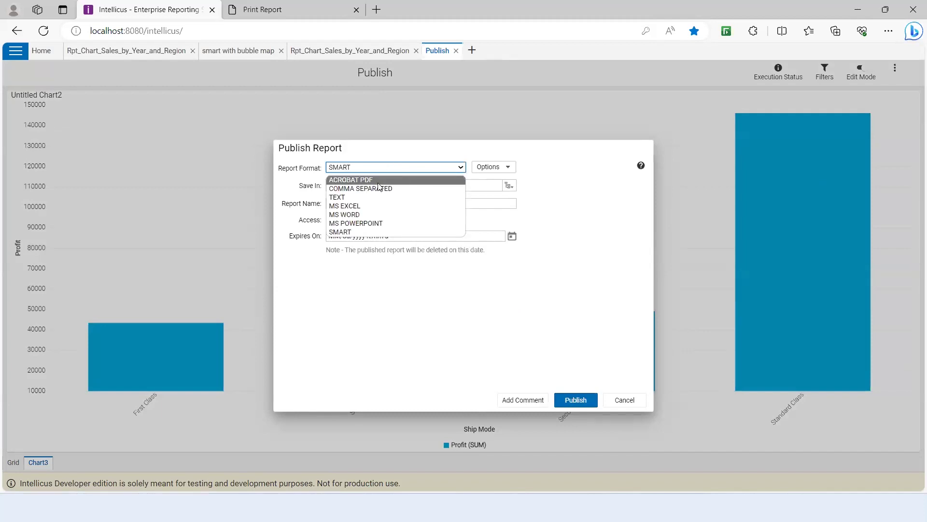
left_click(391, 307)
left_click(342, 204)
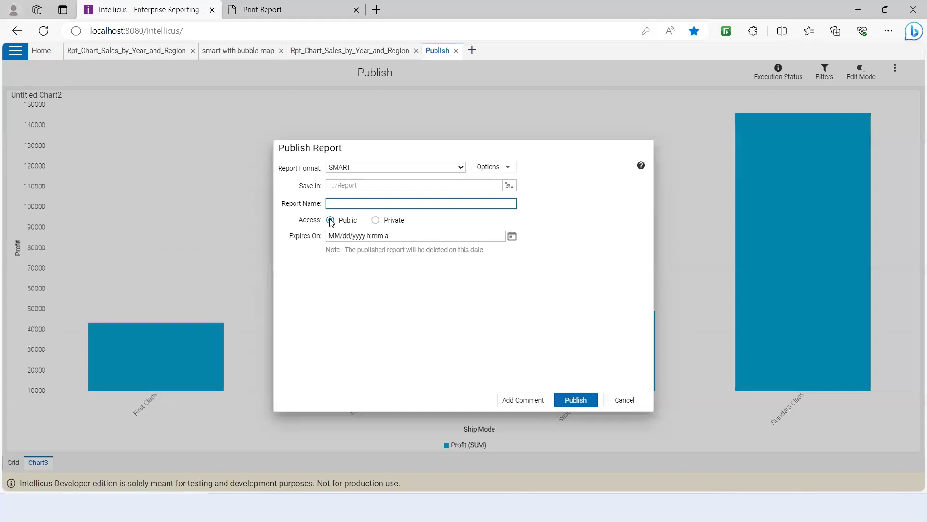
left_click(348, 287)
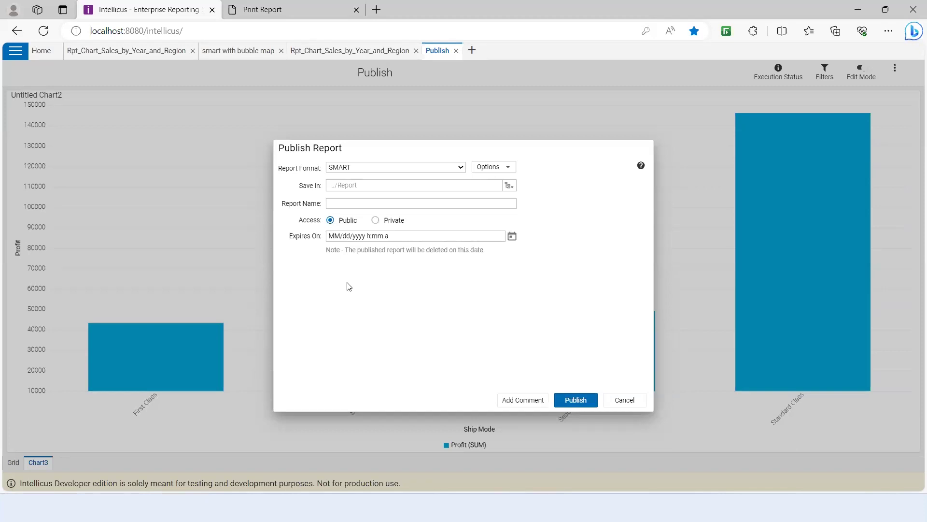
Try Private access for the published report, and open and dismiss the expiry date selector.
left_click(376, 221)
left_click(440, 239)
left_click(512, 237)
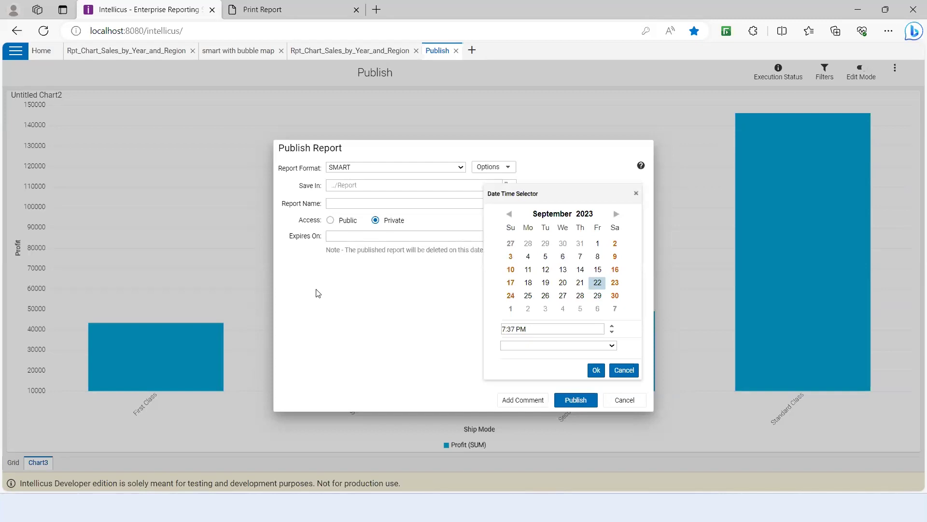
left_click(636, 195)
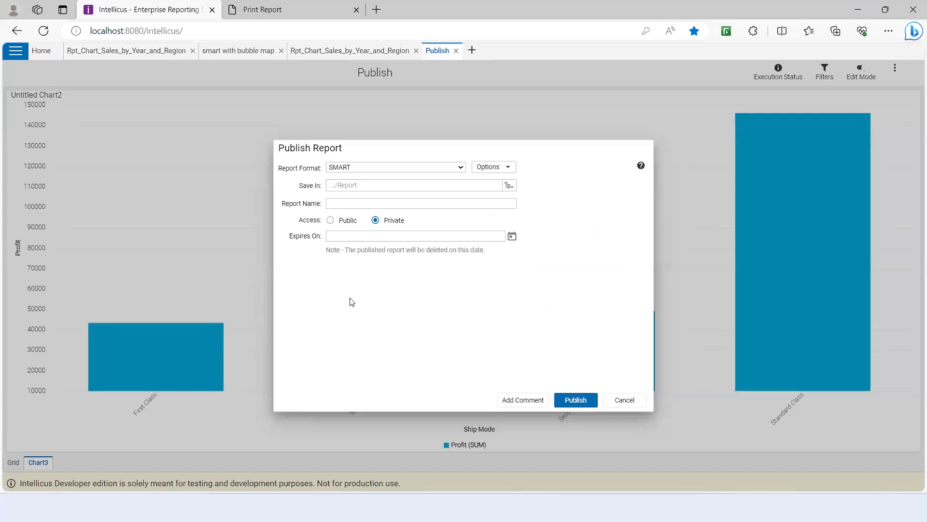
Set the published report's access to Public and its expiry to 09/23/2023 7:37 PM.
left_click(332, 221)
left_click(512, 237)
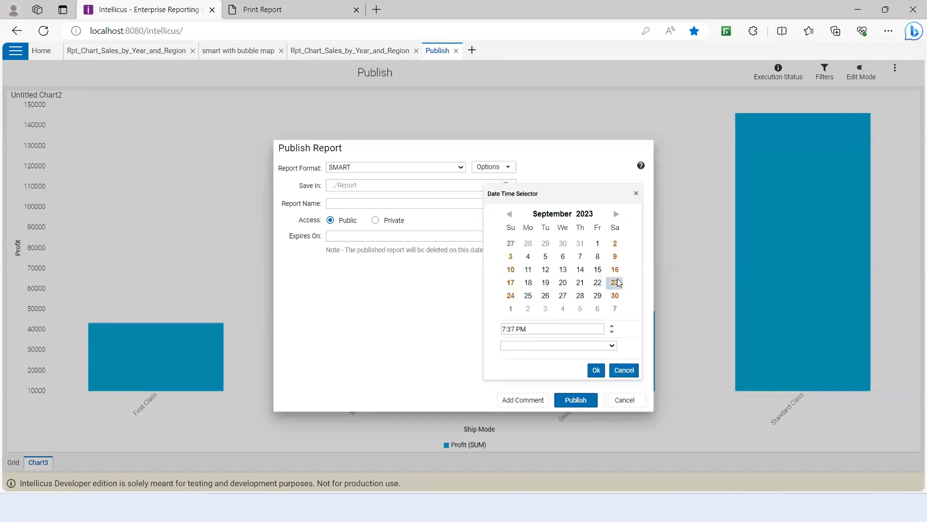
left_click(596, 370)
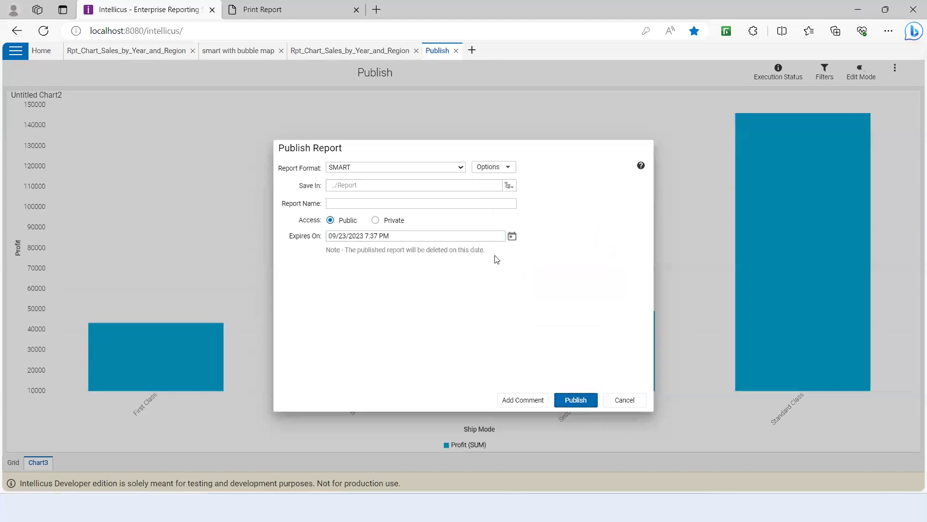
View the comments window without adding a comment, and publish the report in SMART format.
left_click(527, 401)
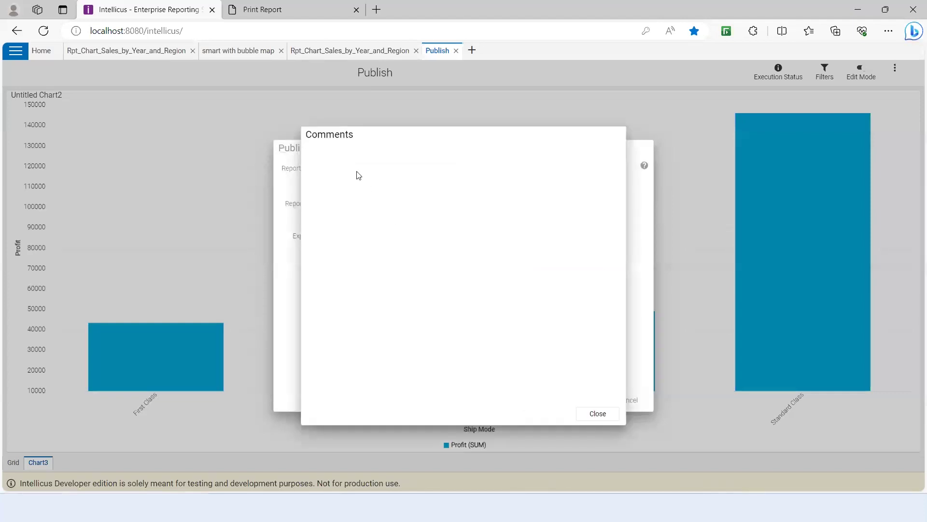
left_click(598, 413)
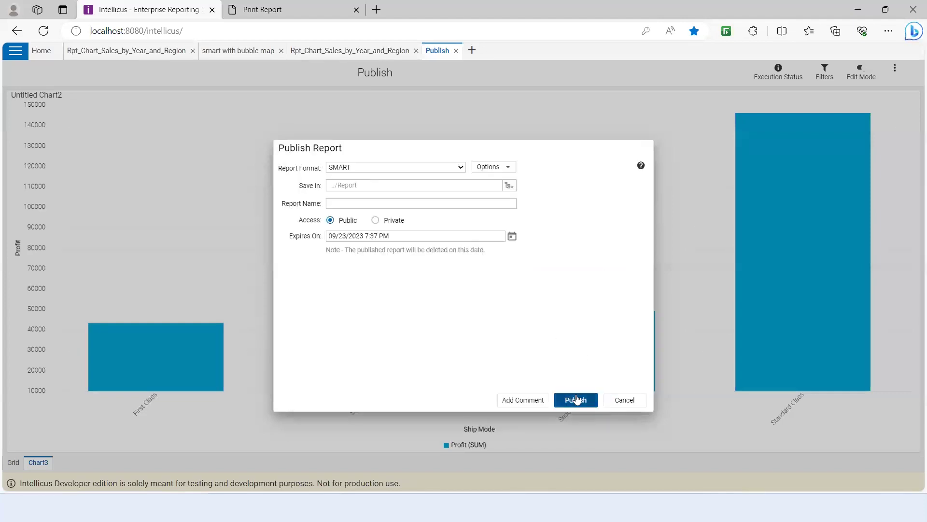
left_click(597, 405)
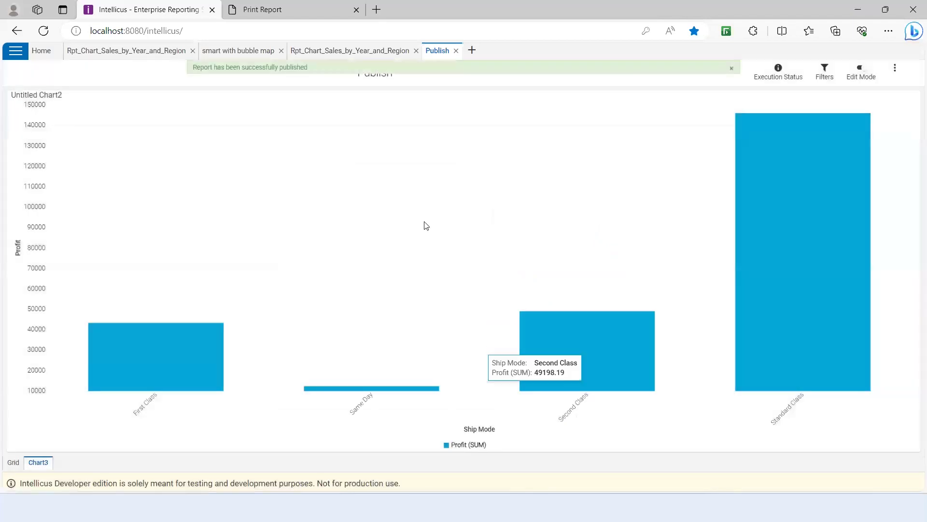
Open the Published Reports list and review the formats and actions available for the newly published report.
left_click(16, 57)
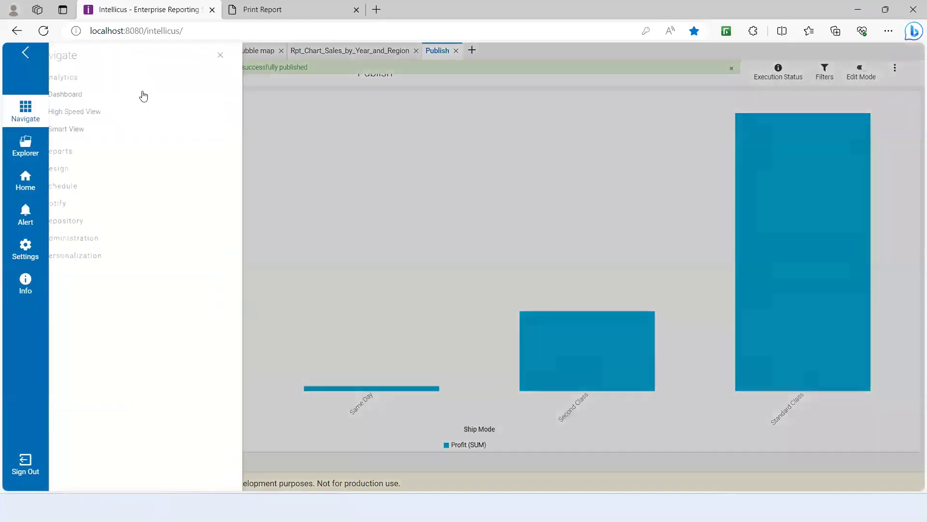
left_click(79, 170)
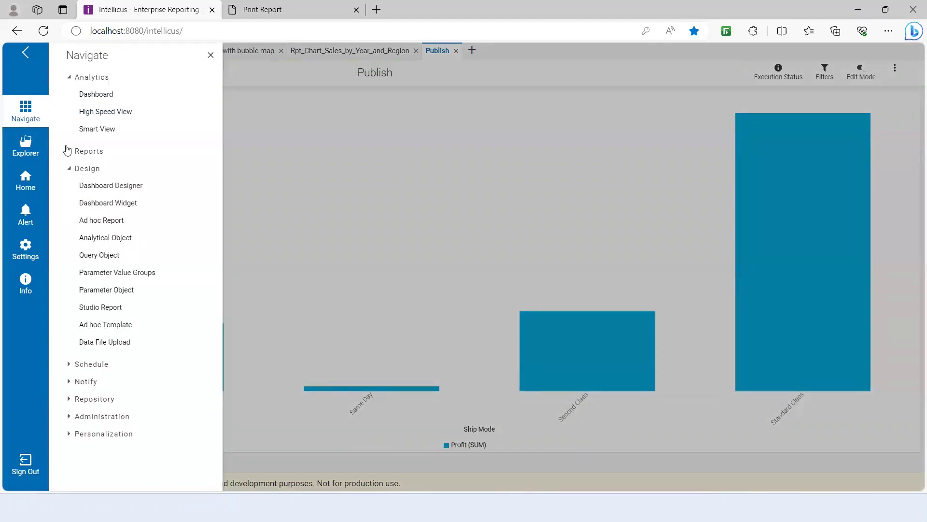
left_click(70, 152)
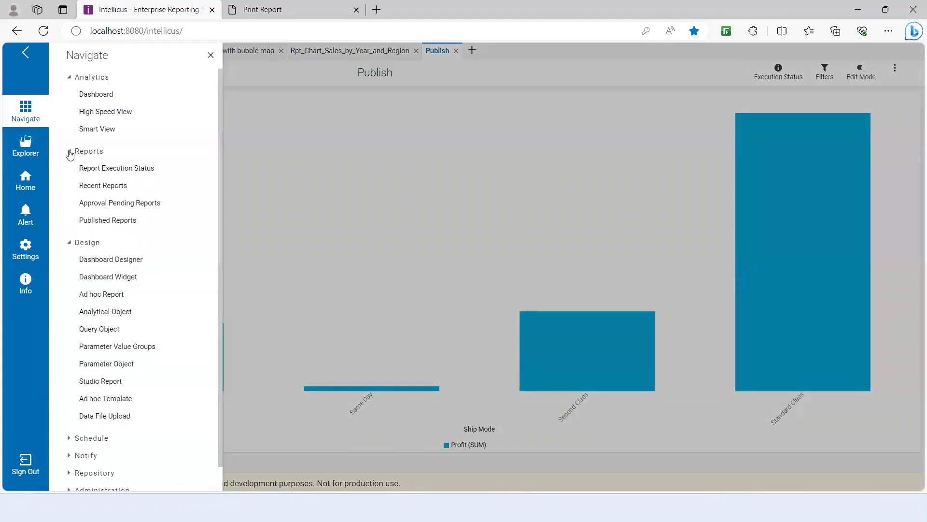
left_click(114, 221)
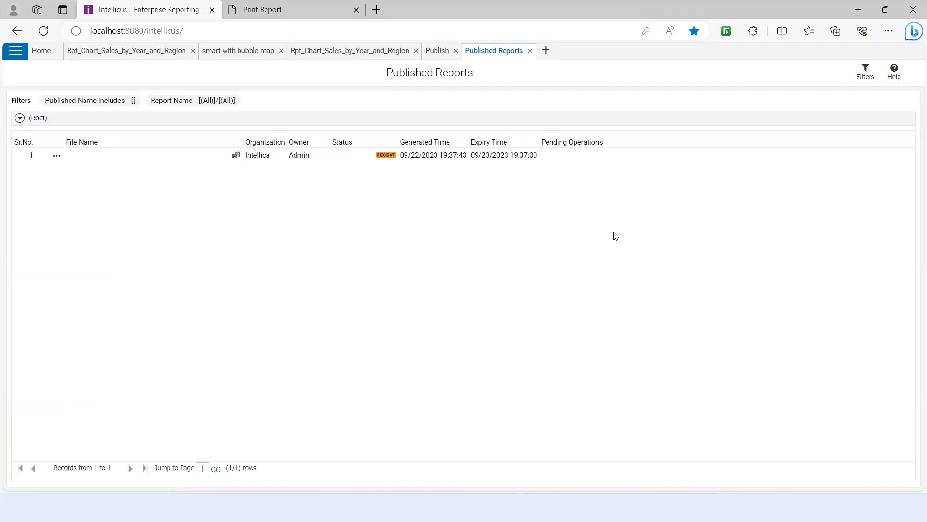
left_click(55, 157)
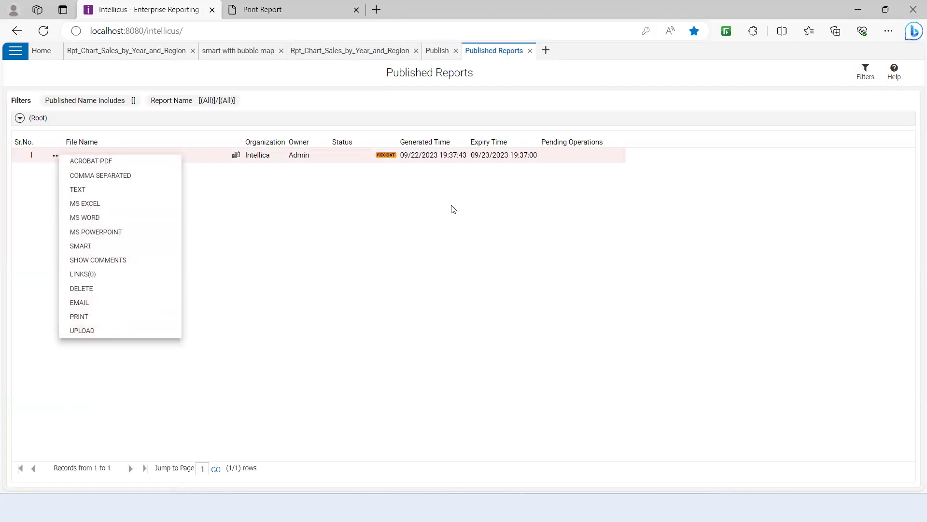
left_click(445, 181)
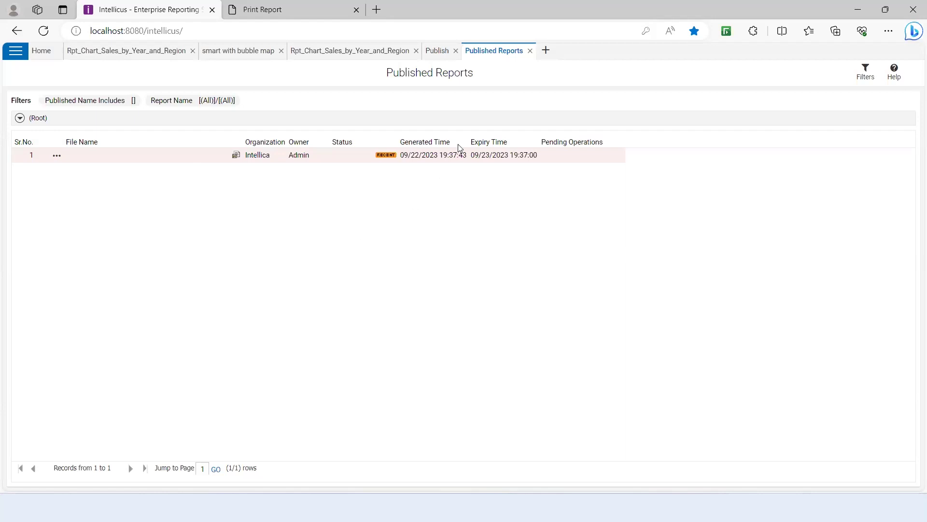
Close the Published Reports list and all open report tabs, and switch to the presentation's Q&A slide.
left_click(530, 50)
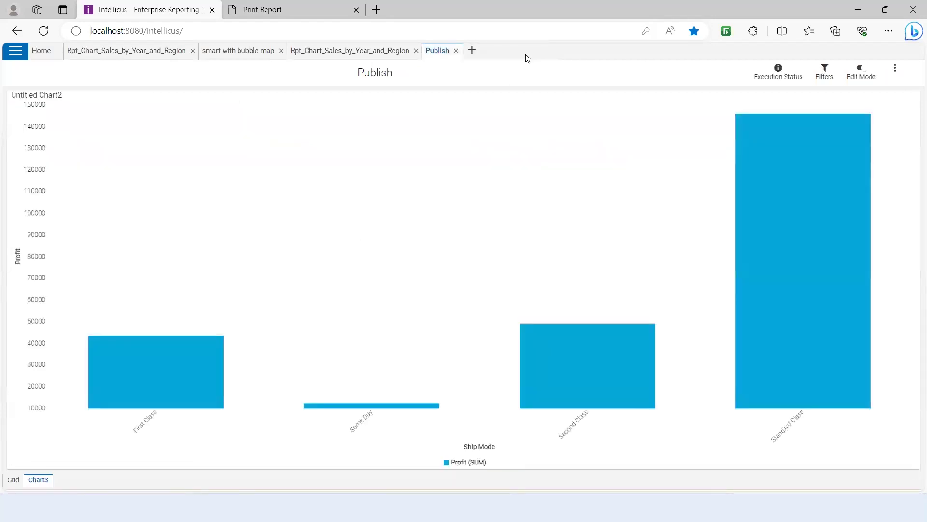
left_click(456, 51)
left_click(416, 50)
left_click(282, 51)
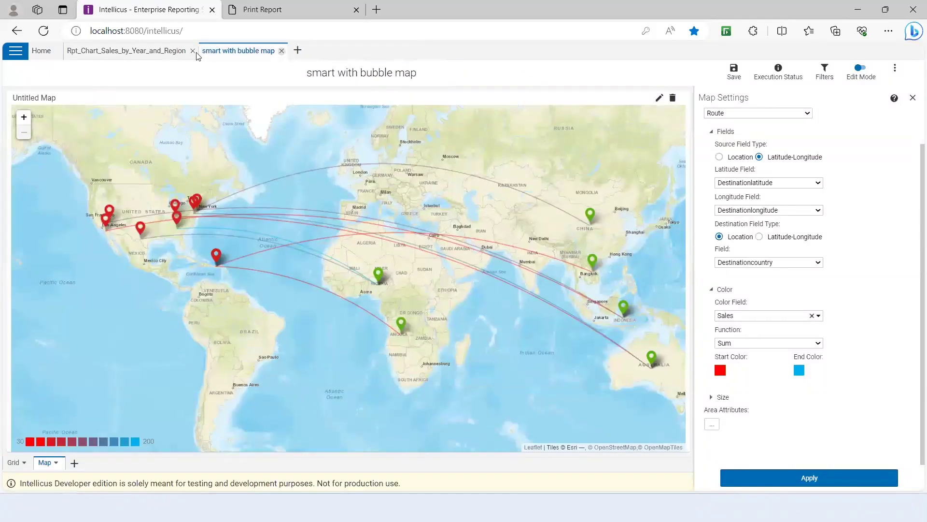
left_click(192, 51)
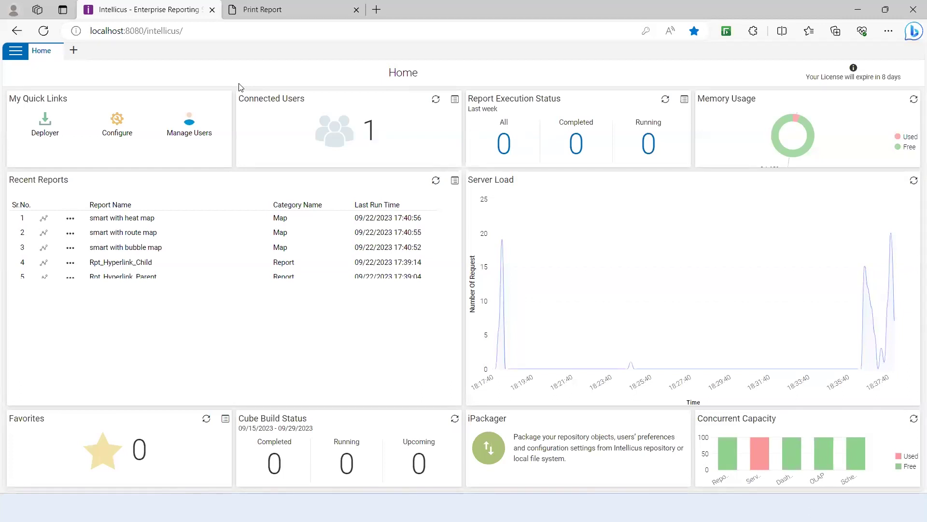
key("alt+Tab")
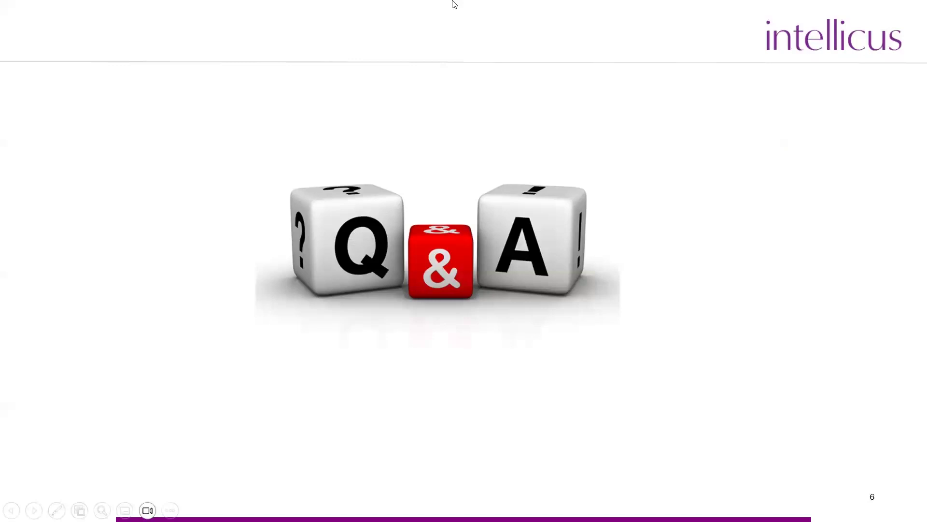